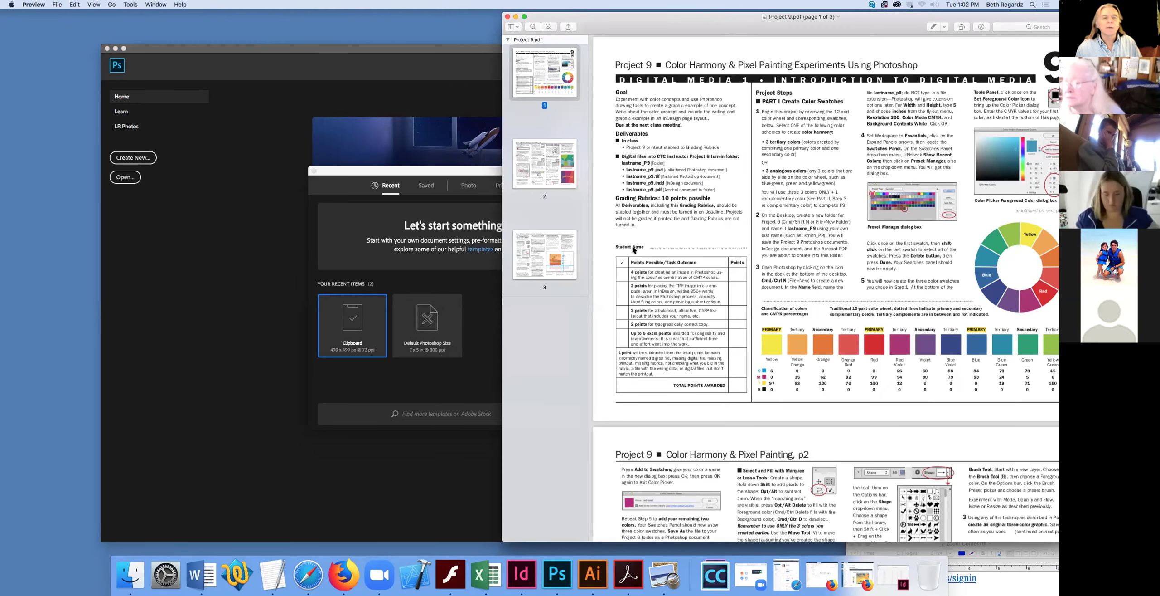
Step: Move the Project 9 PDF window aside to uncover Photoshop's New Document dialog and switch to Photoshop
left_click_drag(653, 23, 669, 49)
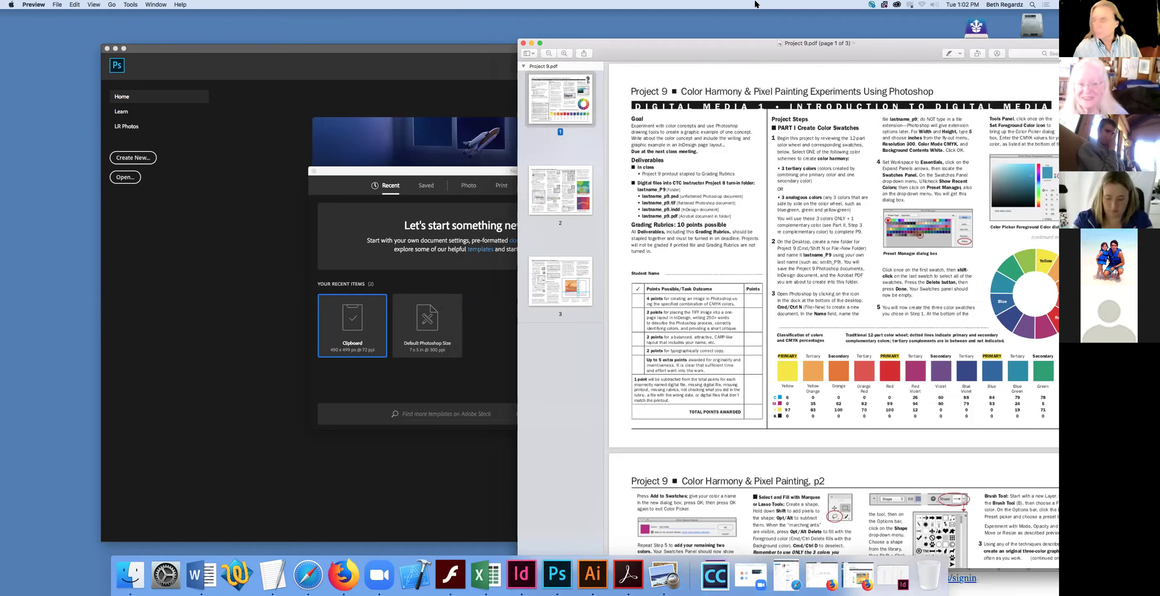
left_click_drag(680, 42, 673, 106)
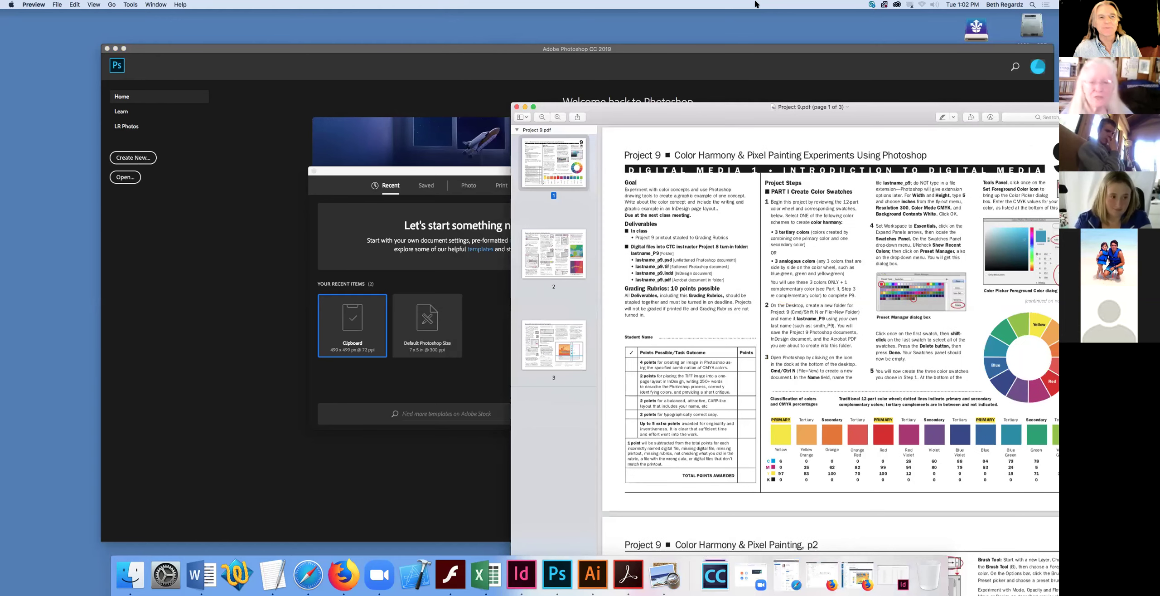
left_click_drag(762, 106, 854, 14)
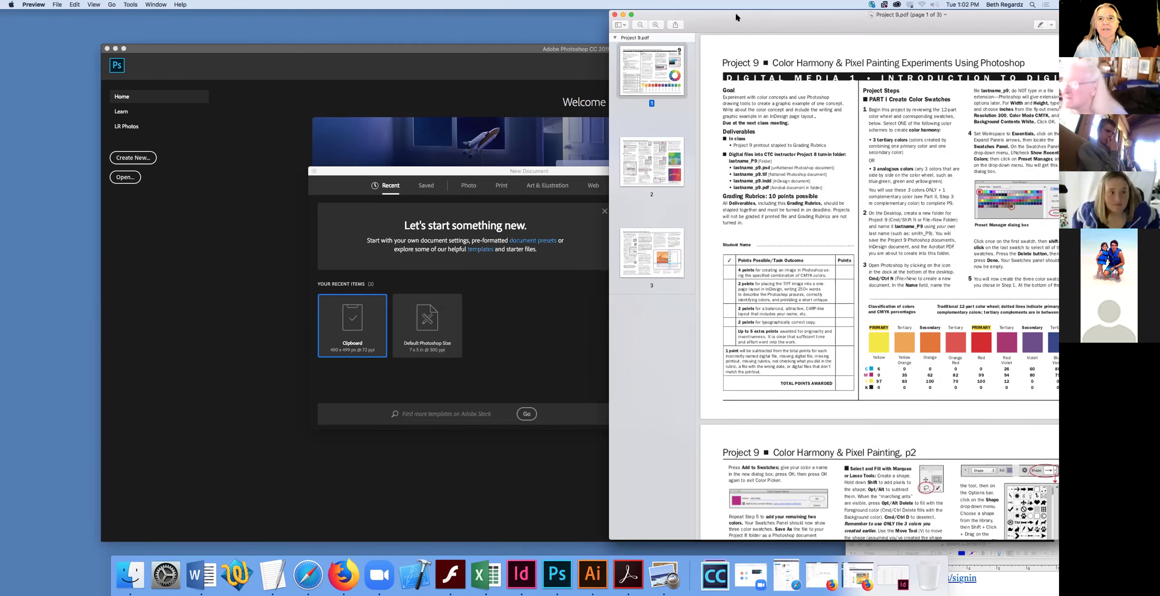
left_click_drag(723, 14, 718, 14)
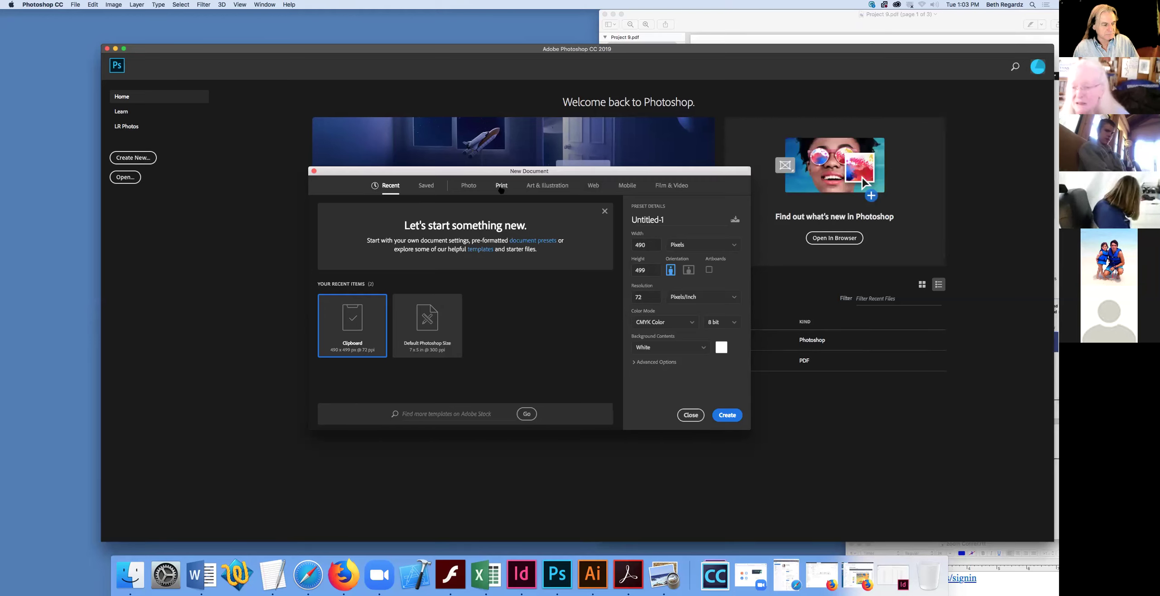
Step: Choose the Print presets for the new document and name it lastname_p9
left_click(502, 190)
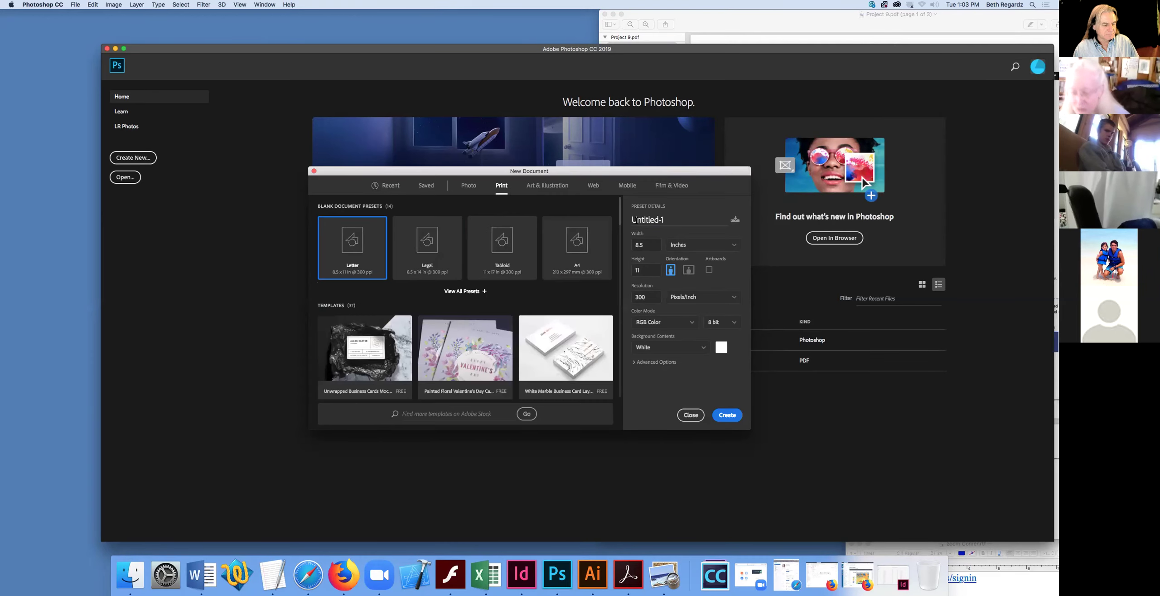
left_click(635, 220)
type("lastname")
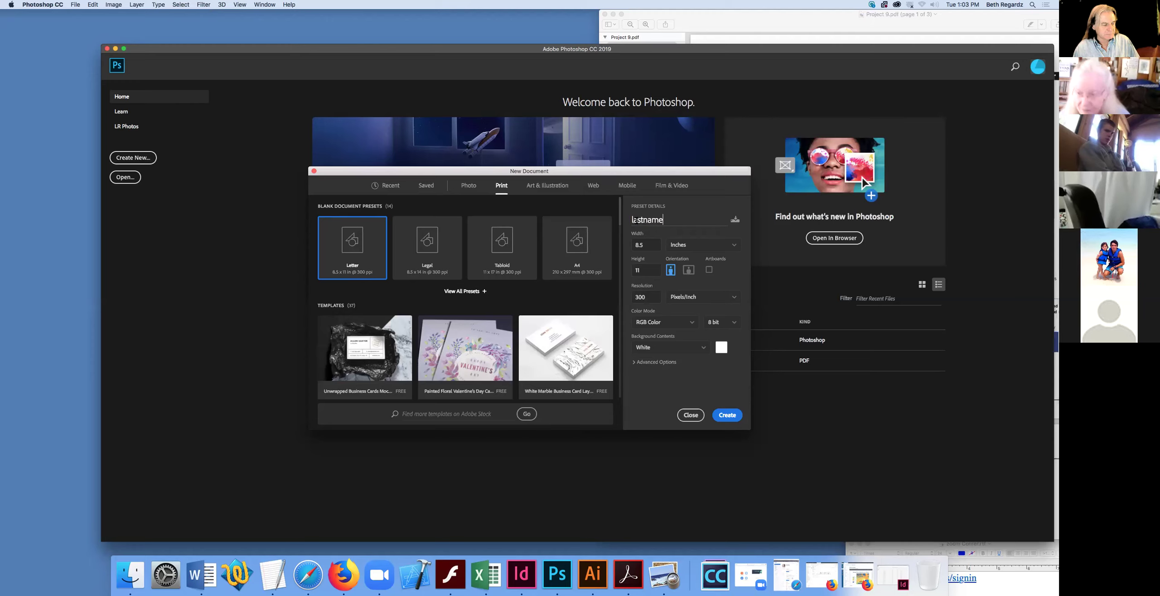
type("_p9")
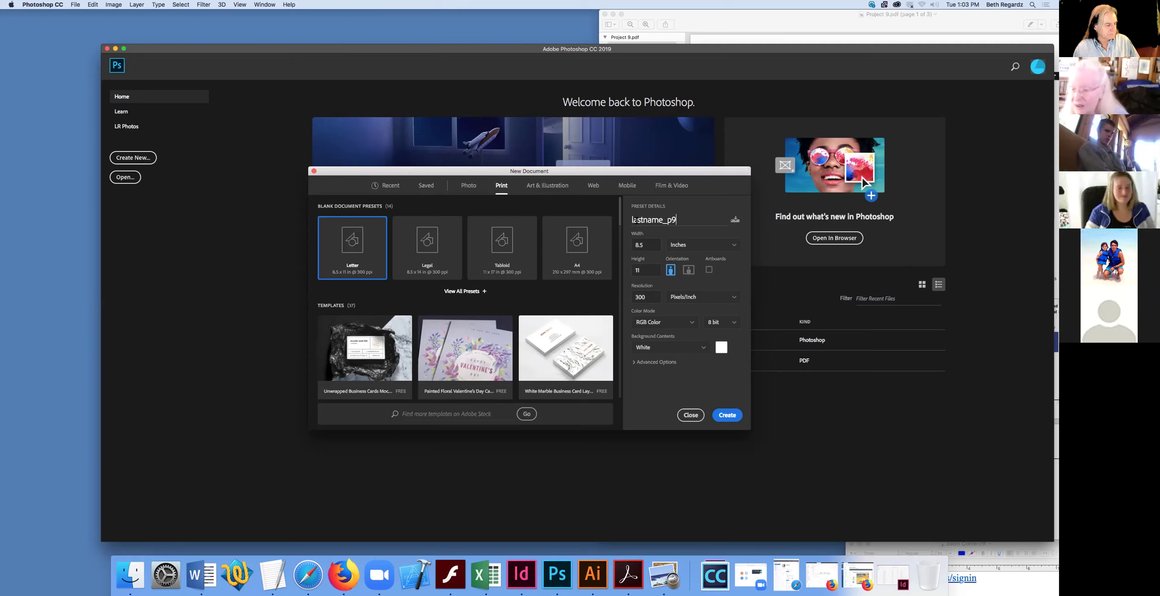
Step: Set the new document's width and height to 5 inches each
double_click(639, 246)
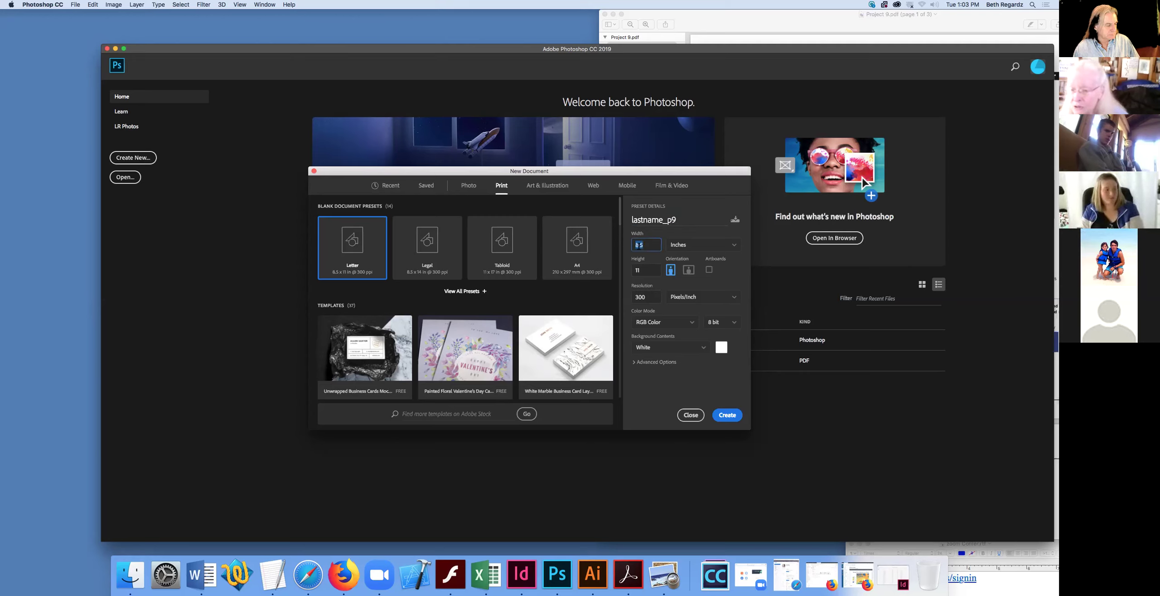
type("3")
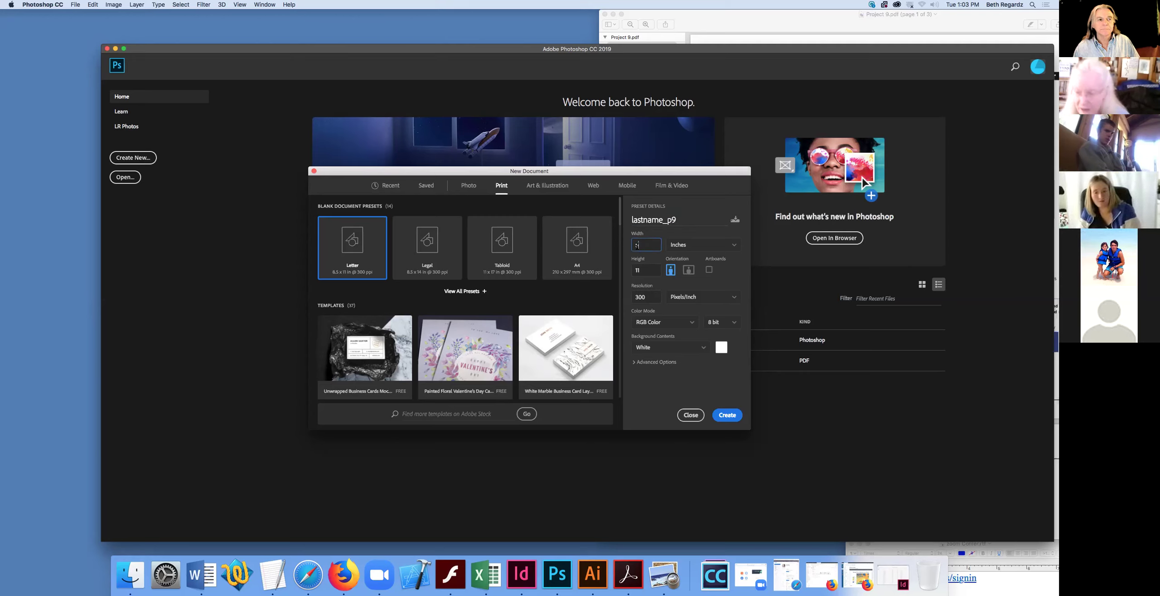
double_click(645, 270)
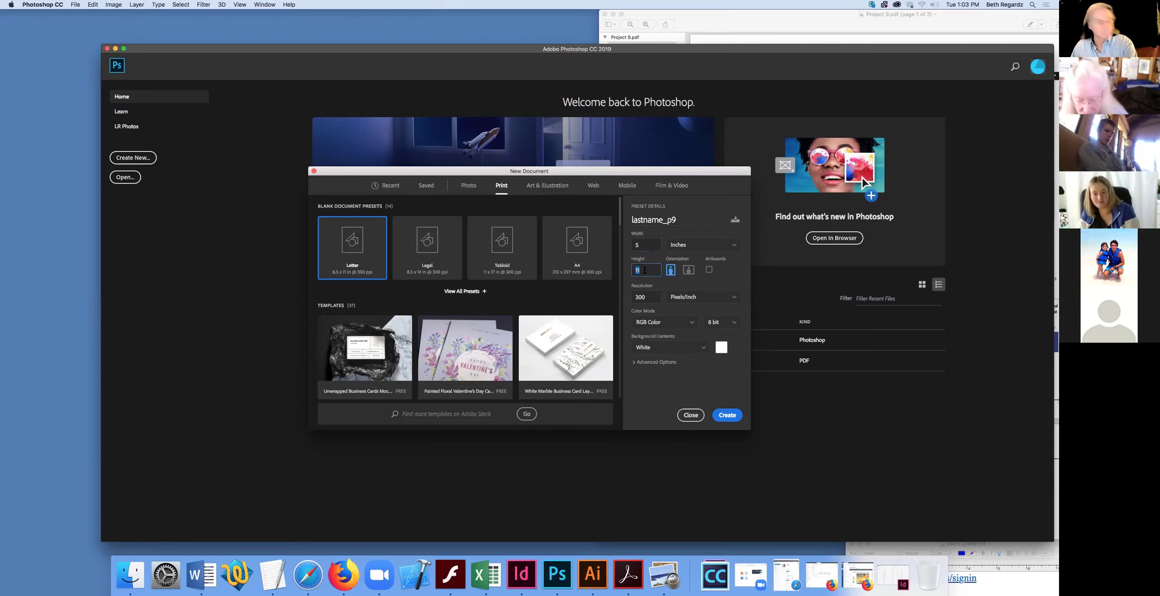
type("6")
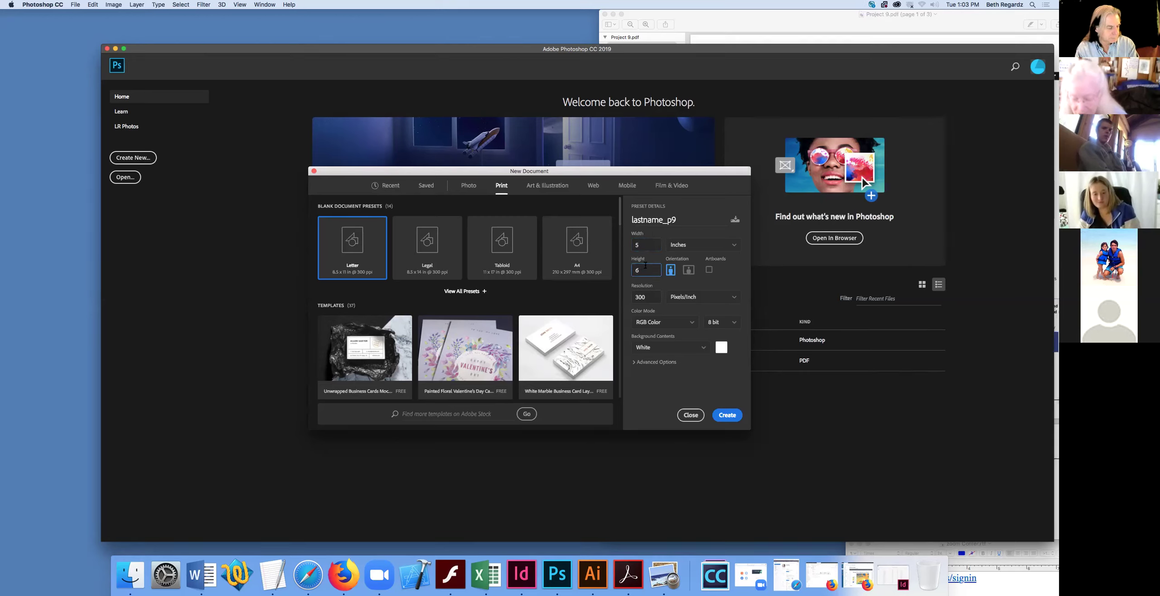
double_click(644, 267)
type("5")
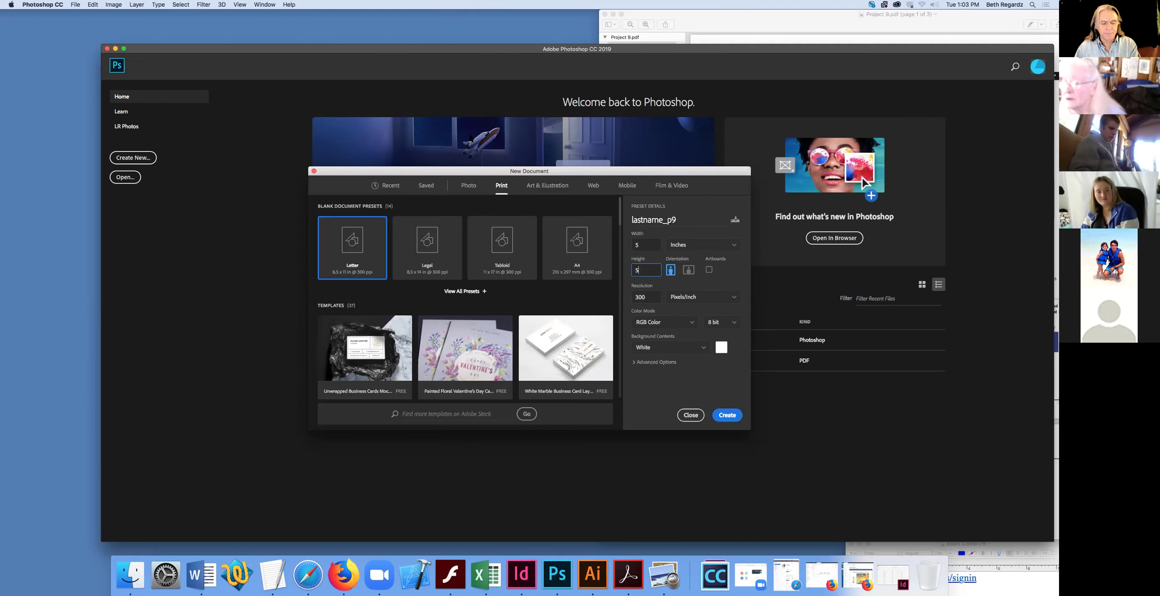
Step: Set the new document's color mode to CMYK Color and create the document
key("super+Tab")
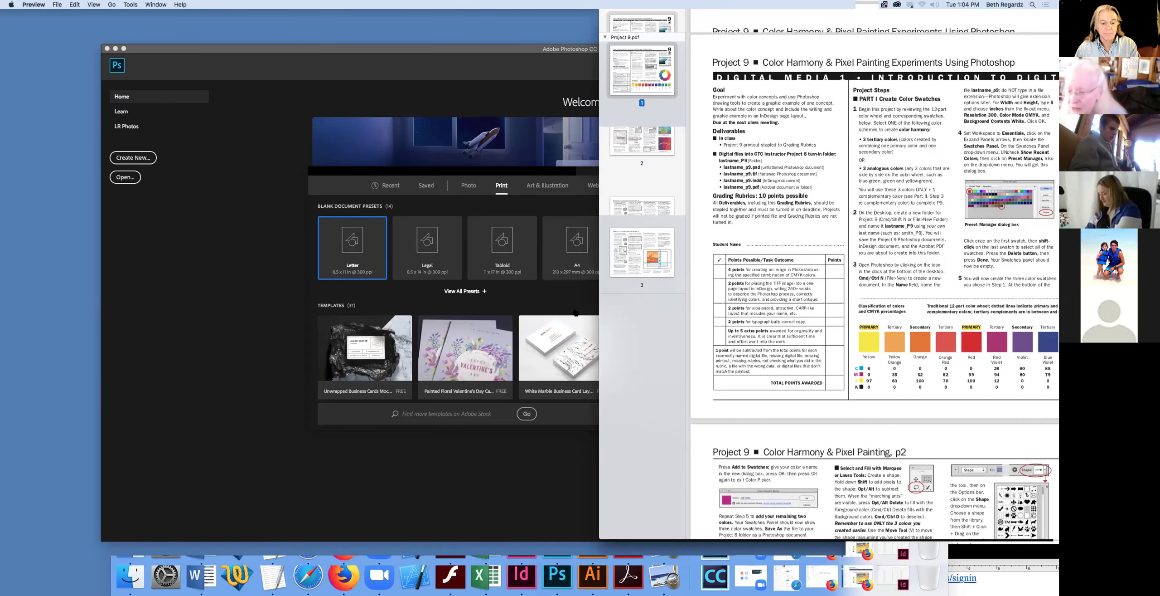
left_click(589, 319)
left_click(693, 323)
left_click(661, 380)
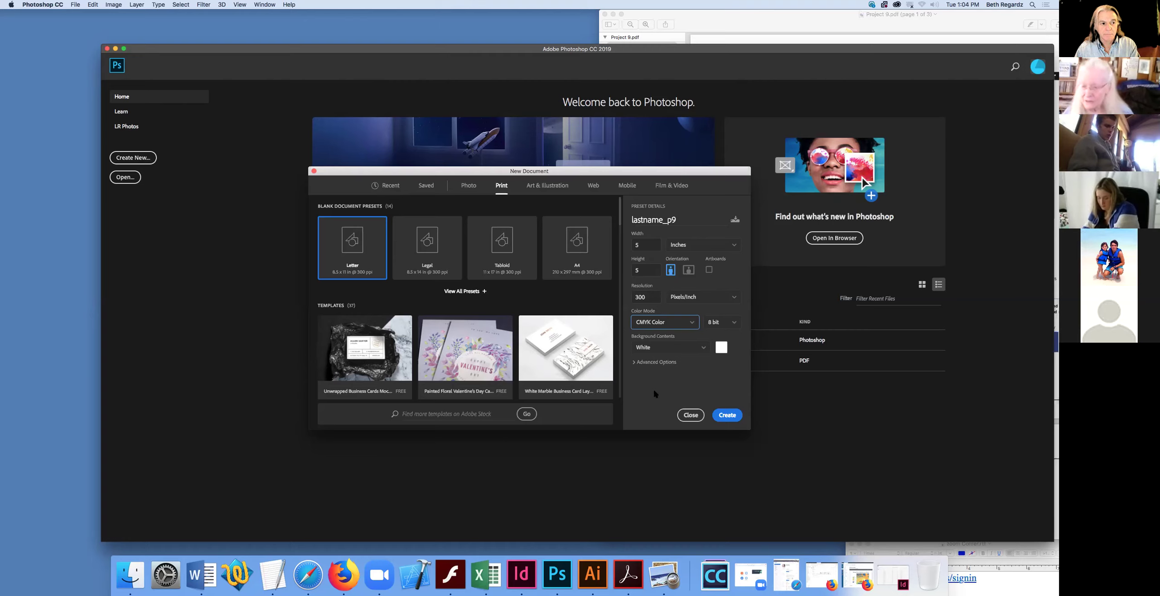
left_click(728, 416)
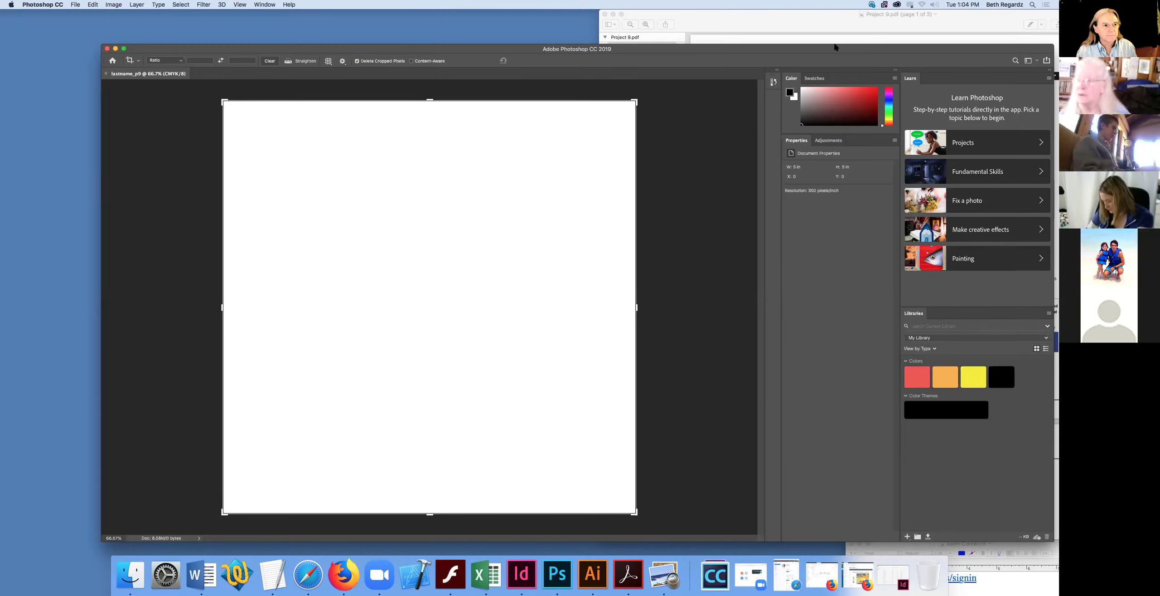
Step: Move and resize the Photoshop window so the whole canvas shows alongside the Project 9 instructions
left_click_drag(799, 47, 832, 46)
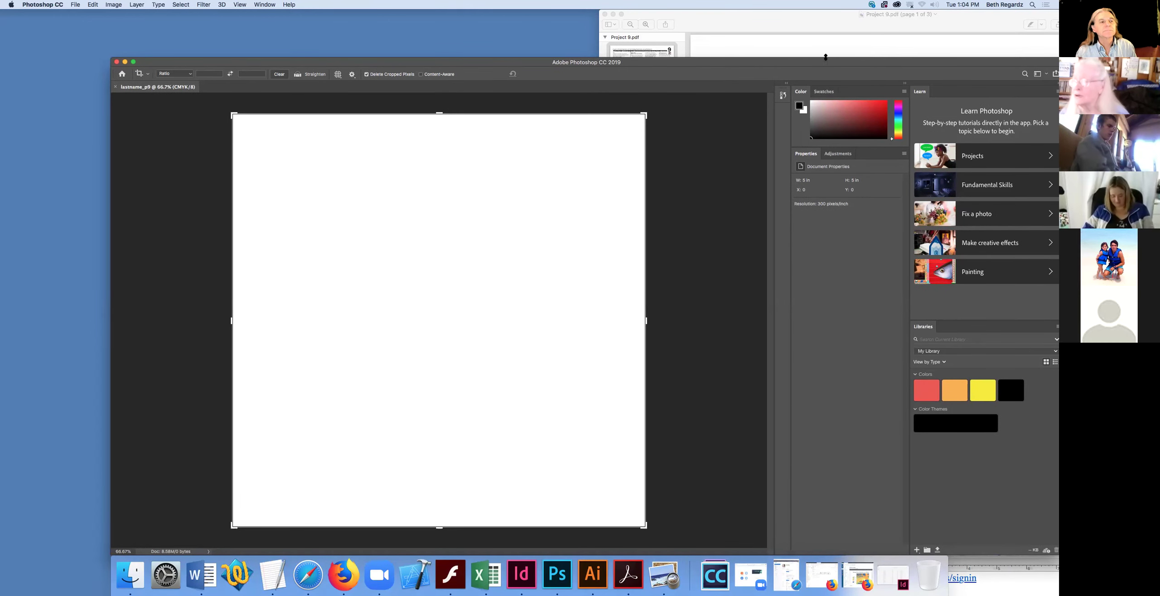
left_click_drag(845, 59, 785, 23)
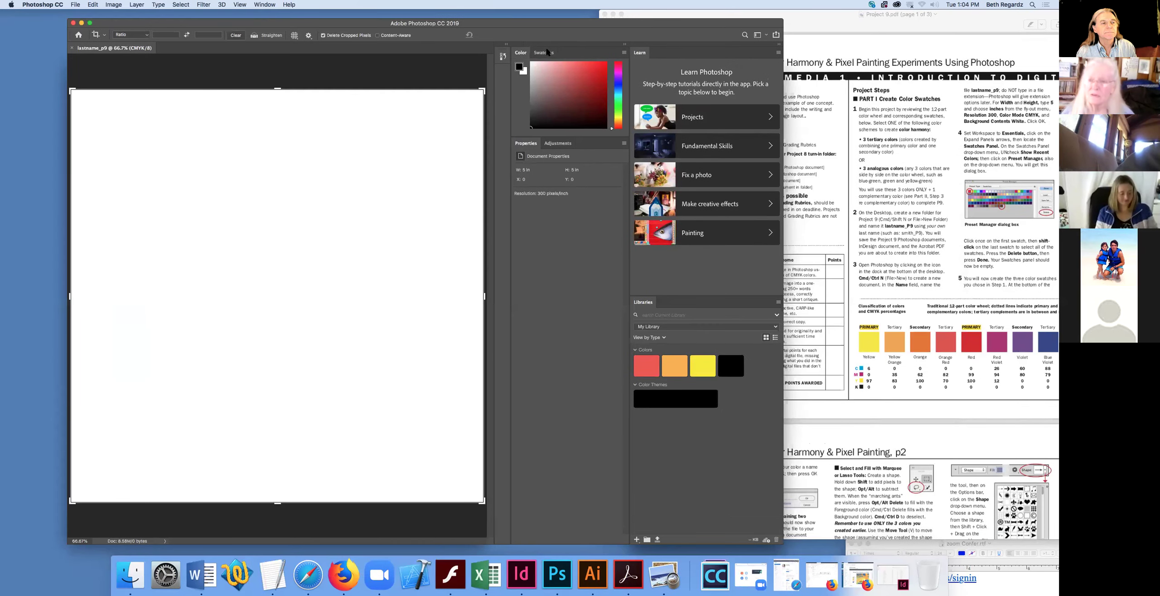
left_click_drag(530, 25, 570, 32)
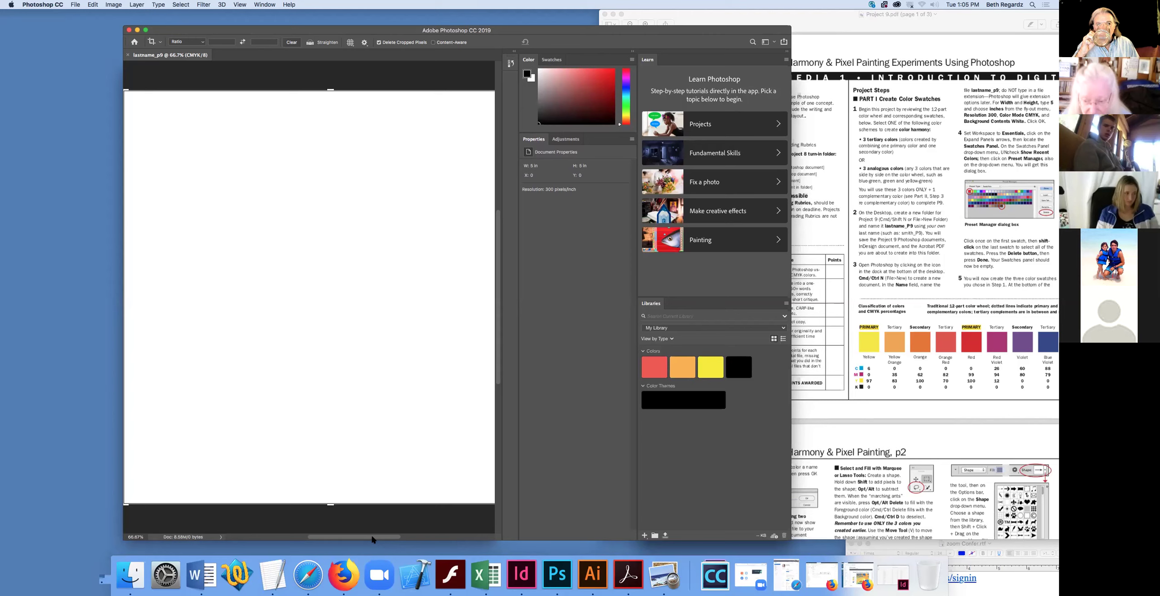
scroll(373, 539, "left", 2)
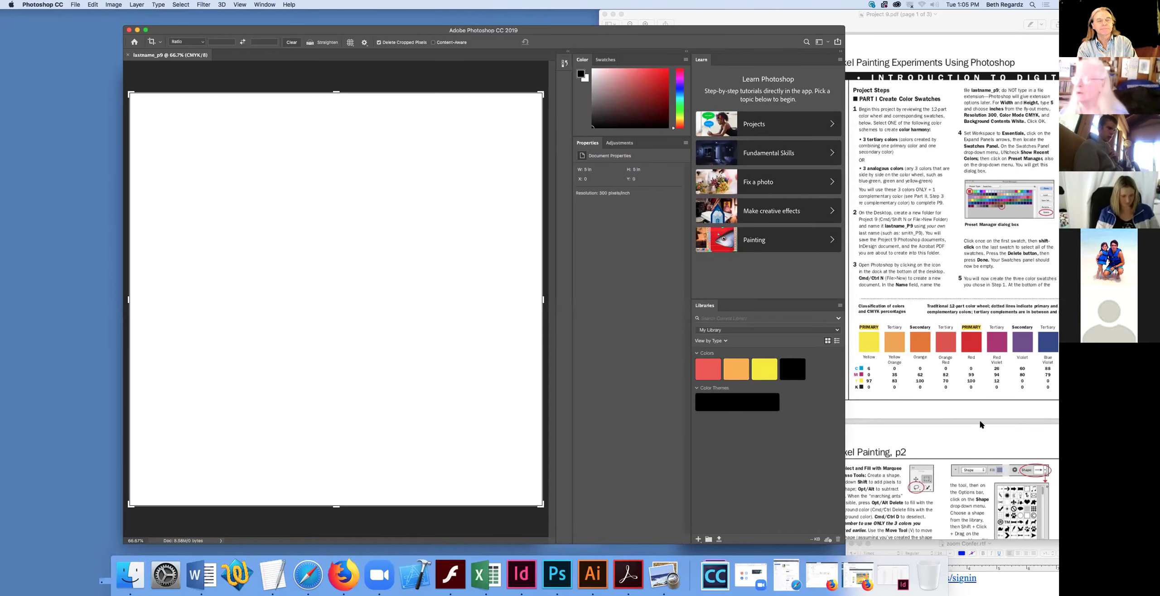
Step: Bring the Project 9 PDF forward, place it back beside the canvas, and return to Photoshop with its window moved slightly lower
left_click(990, 27)
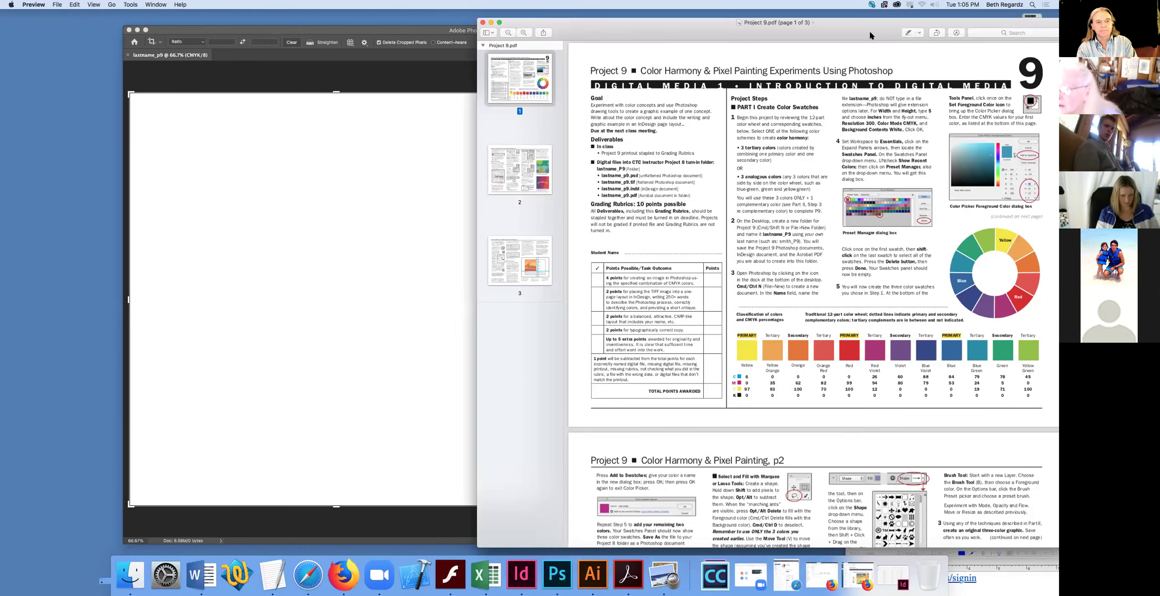
double_click(976, 18)
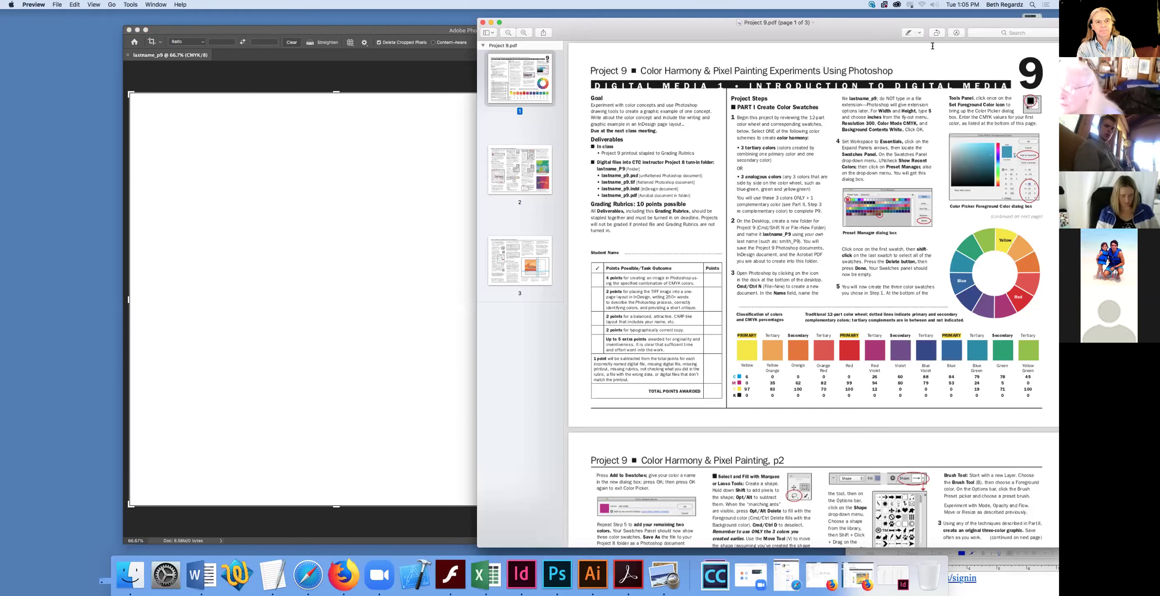
left_click_drag(976, 20, 1001, 24)
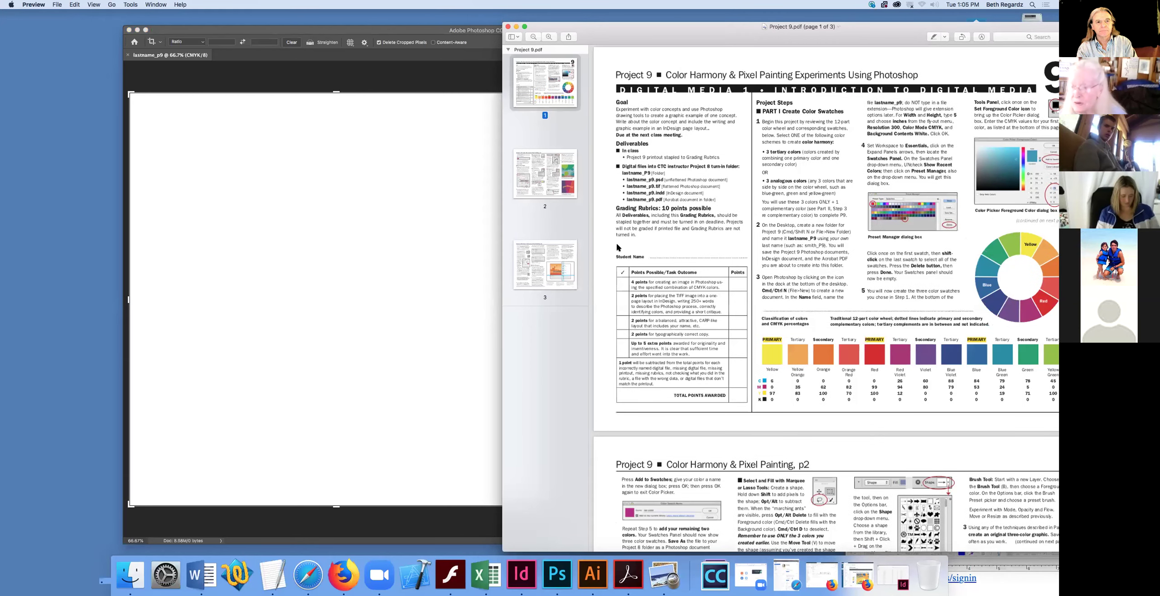
left_click_drag(657, 27, 755, 14)
left_click(584, 195)
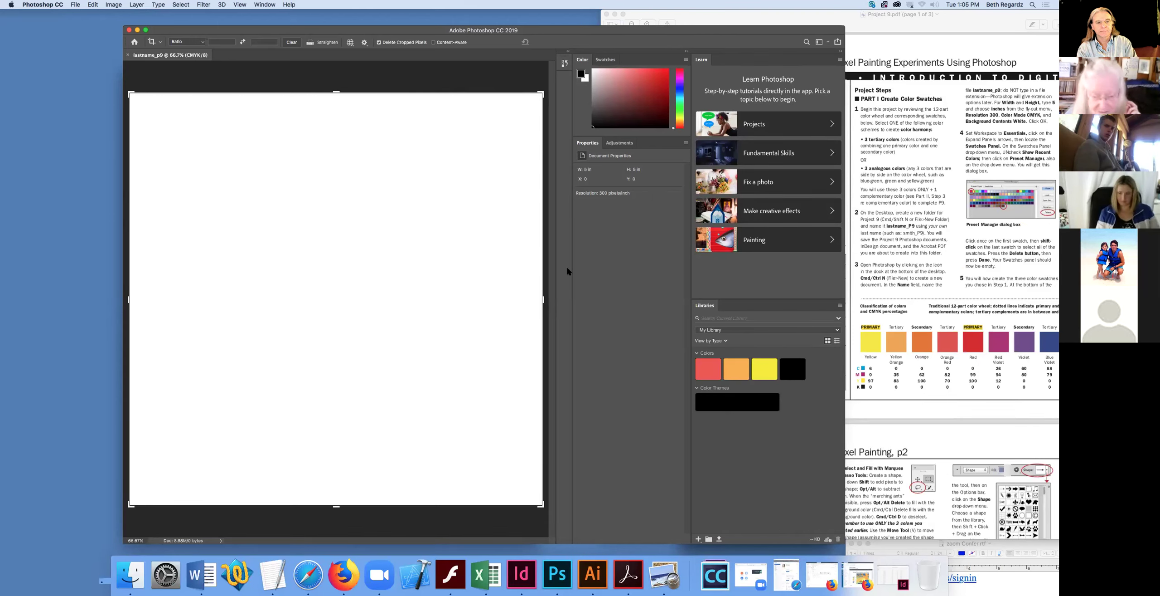
left_click_drag(549, 29, 550, 70)
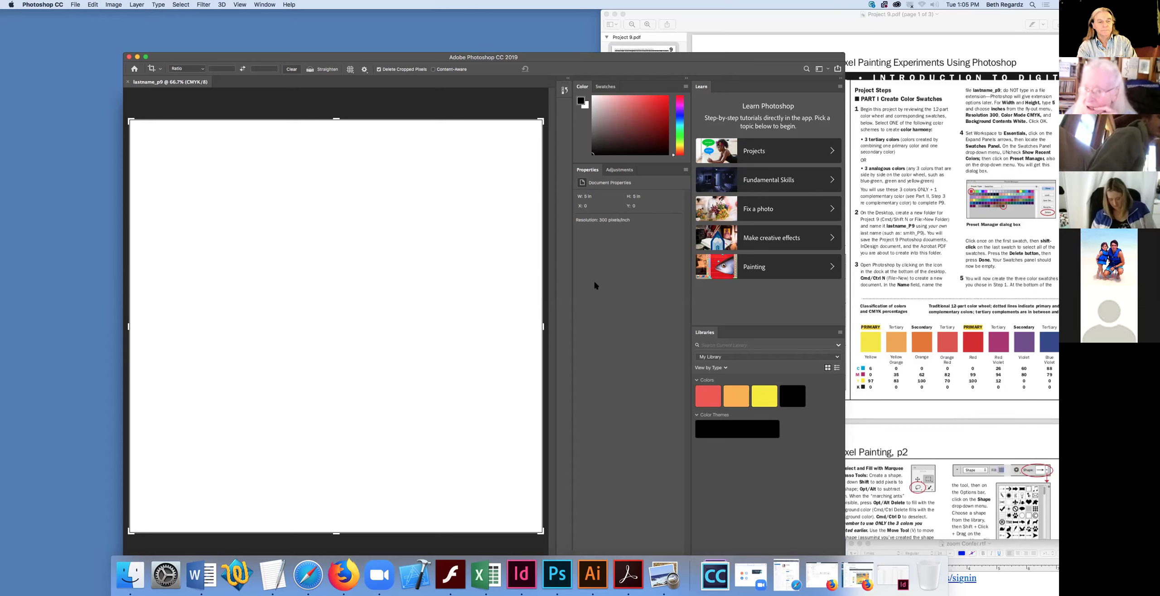
left_click(259, 5)
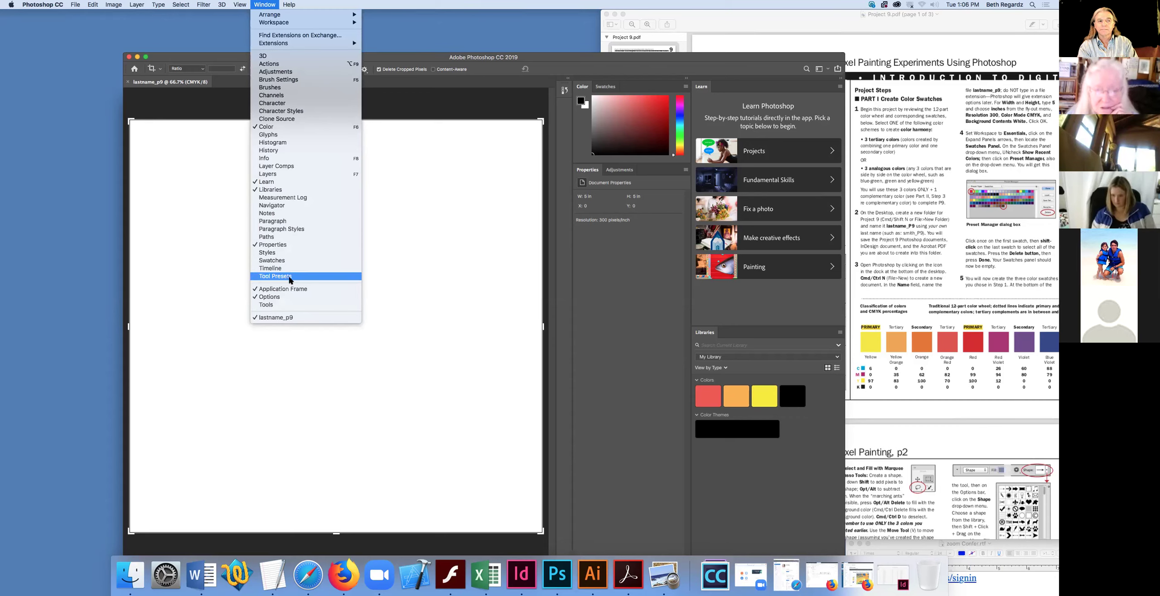
mouse_move(241, 4)
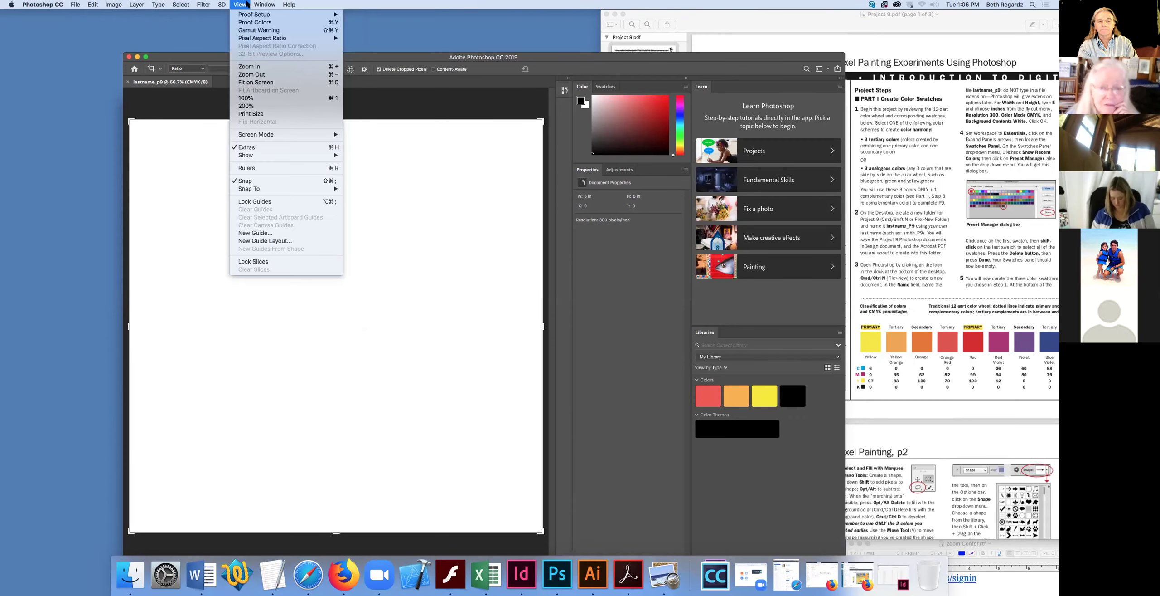
left_click(248, 56)
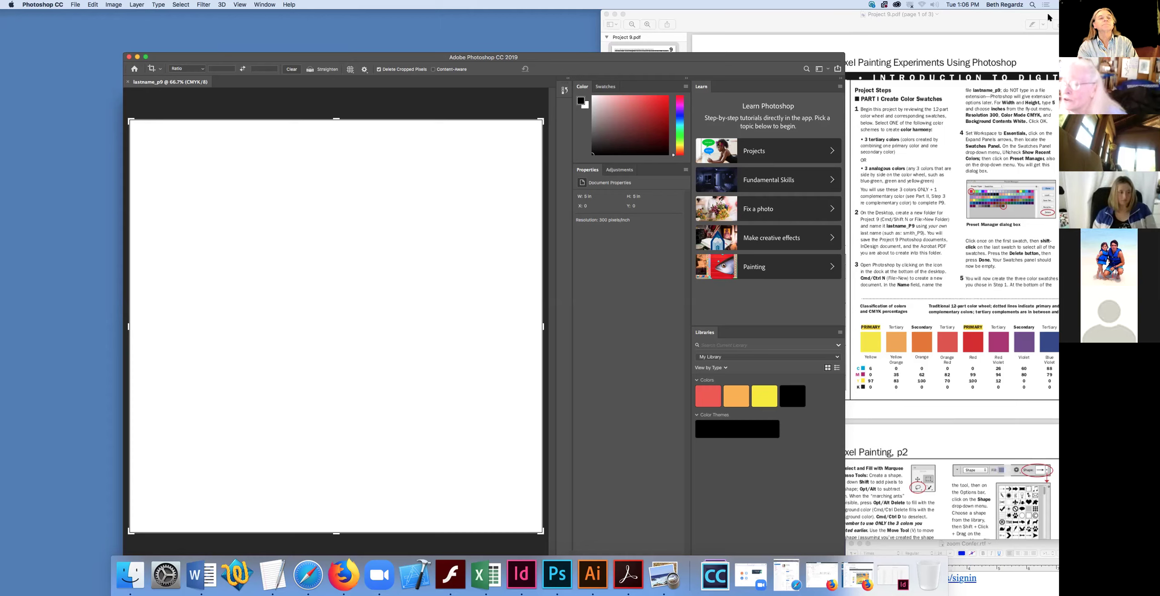
Step: Reposition the Project 9 PDF so its color wheel and swatch table are visible beside the Photoshop window, and return to Photoshop
left_click(634, 19)
left_click_drag(633, 19, 527, 9)
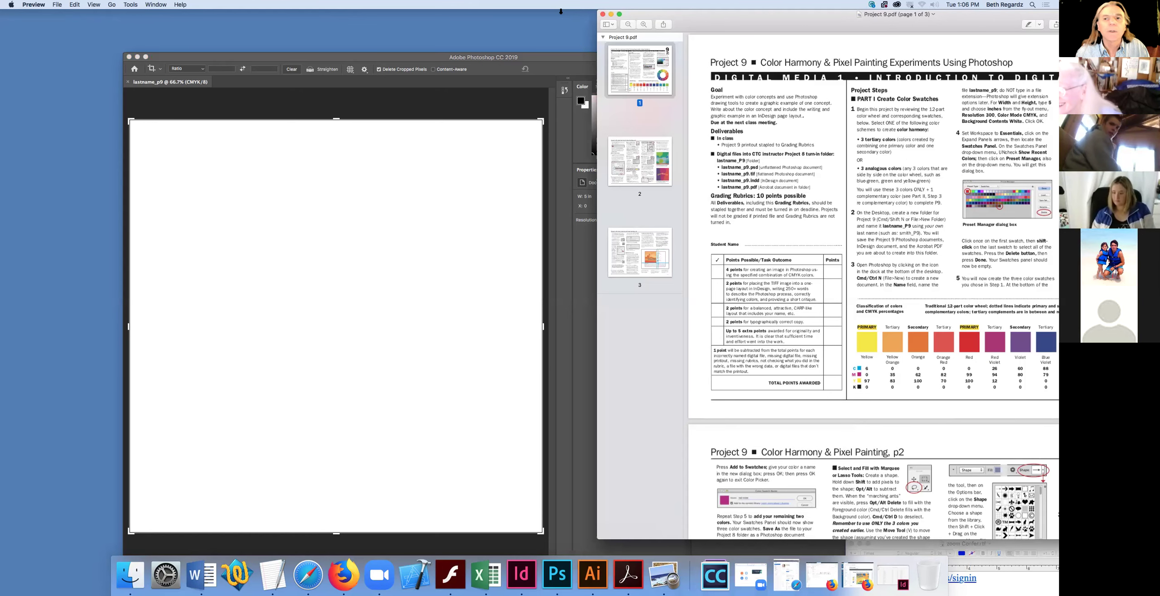
left_click_drag(676, 23, 575, 24)
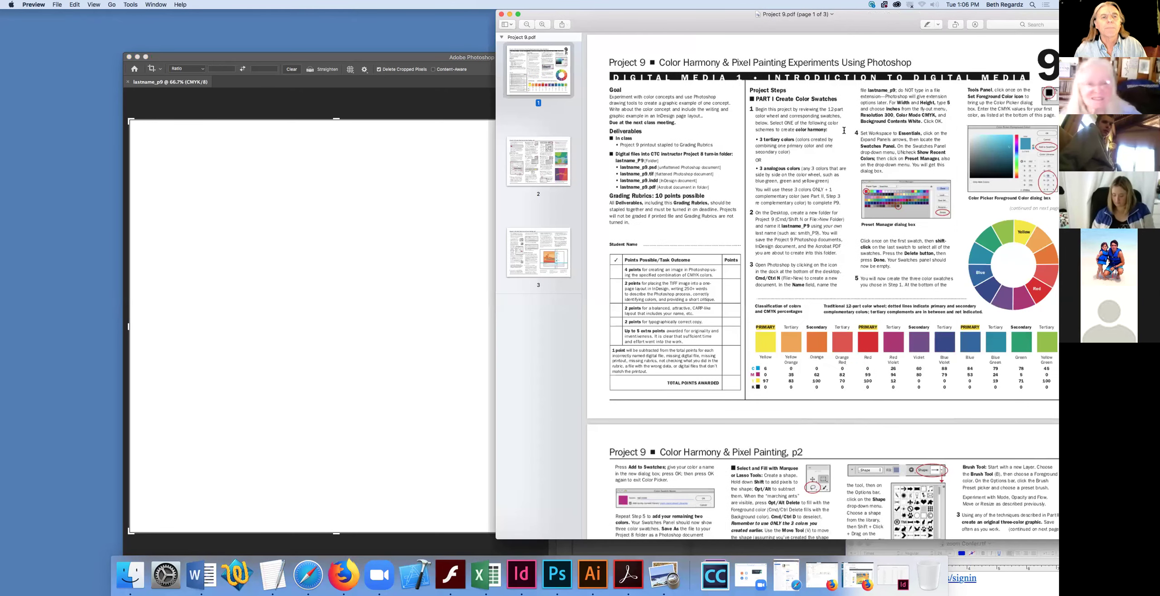
left_click(241, 55)
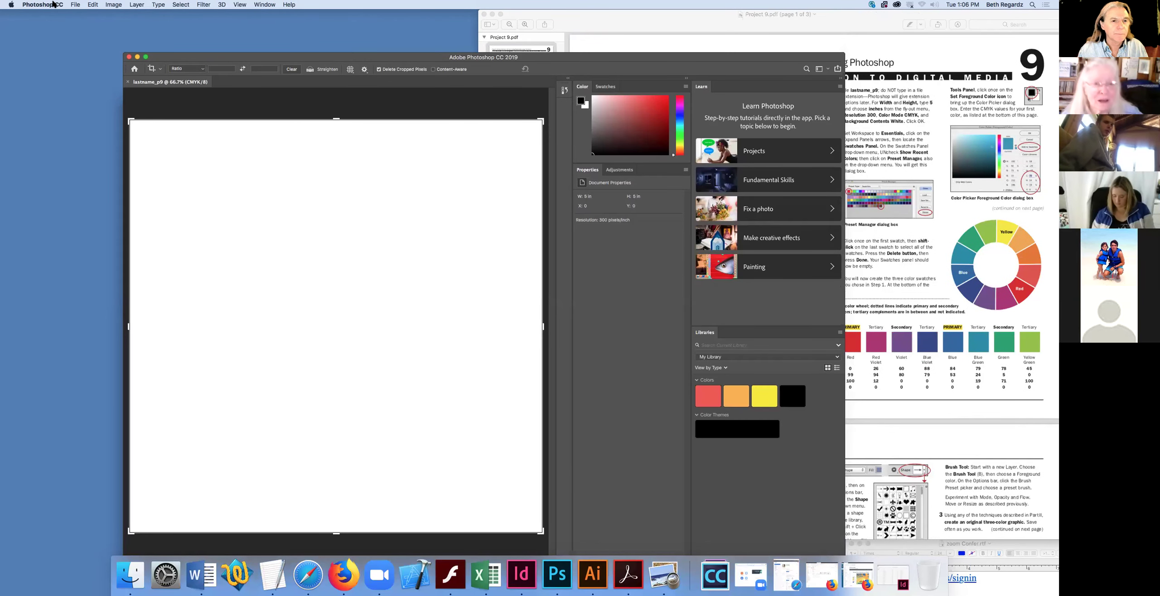
left_click(54, 5)
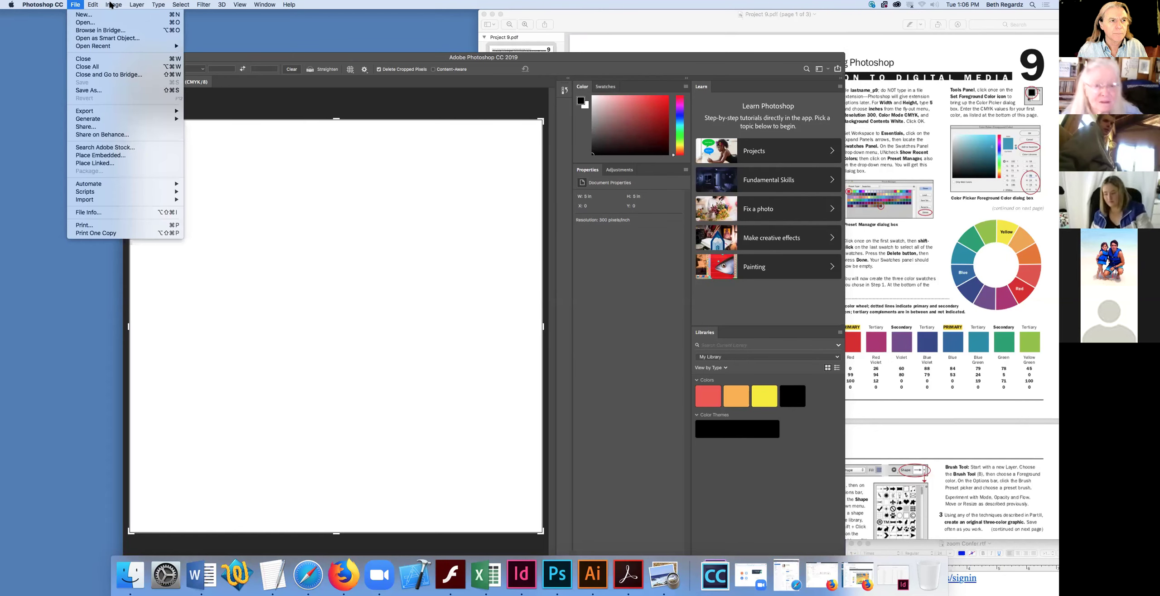
mouse_move(93, 4)
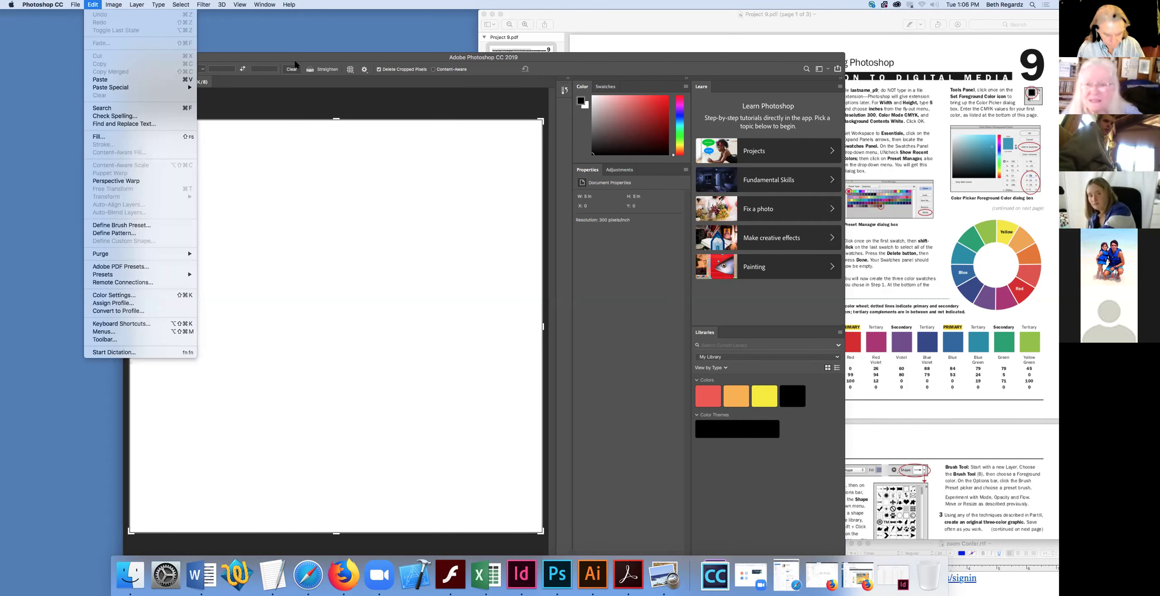
left_click(260, 21)
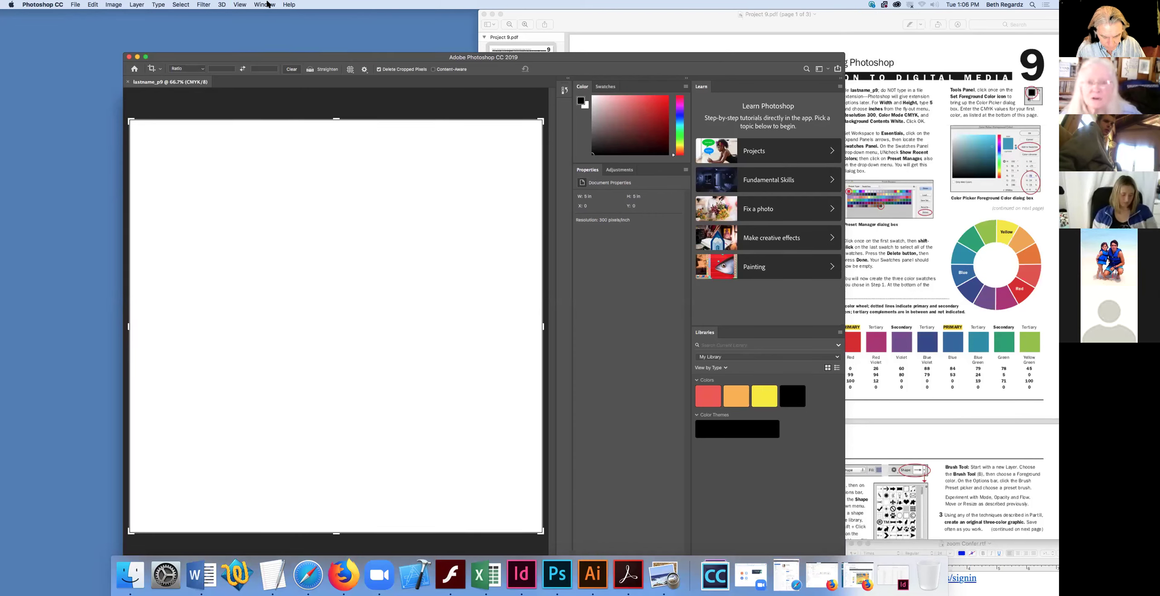
left_click(269, 4)
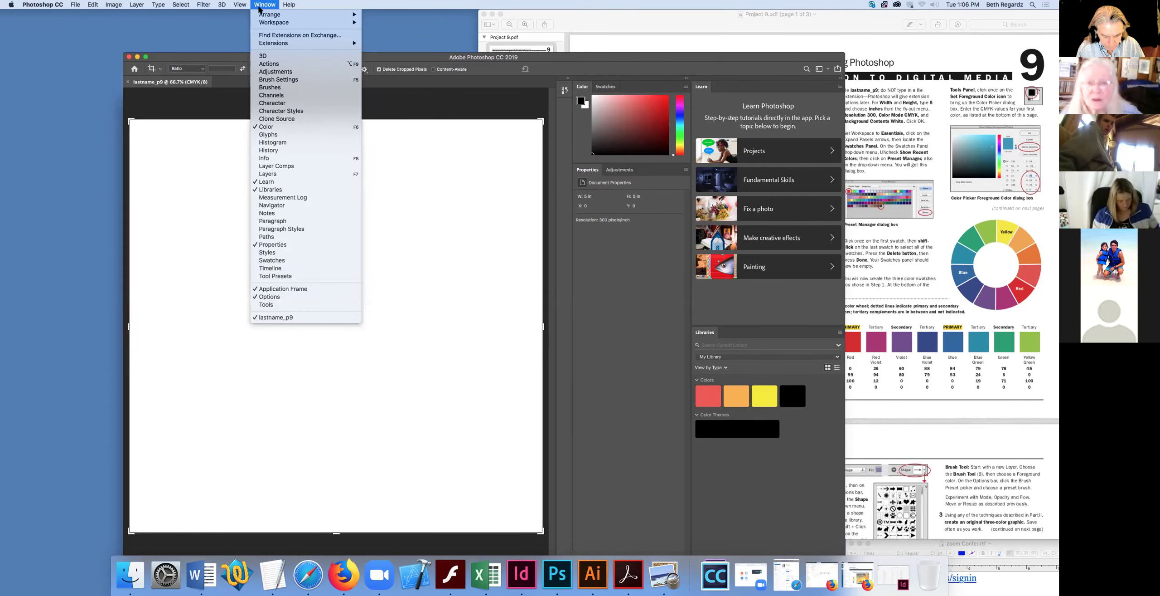
key("Escape")
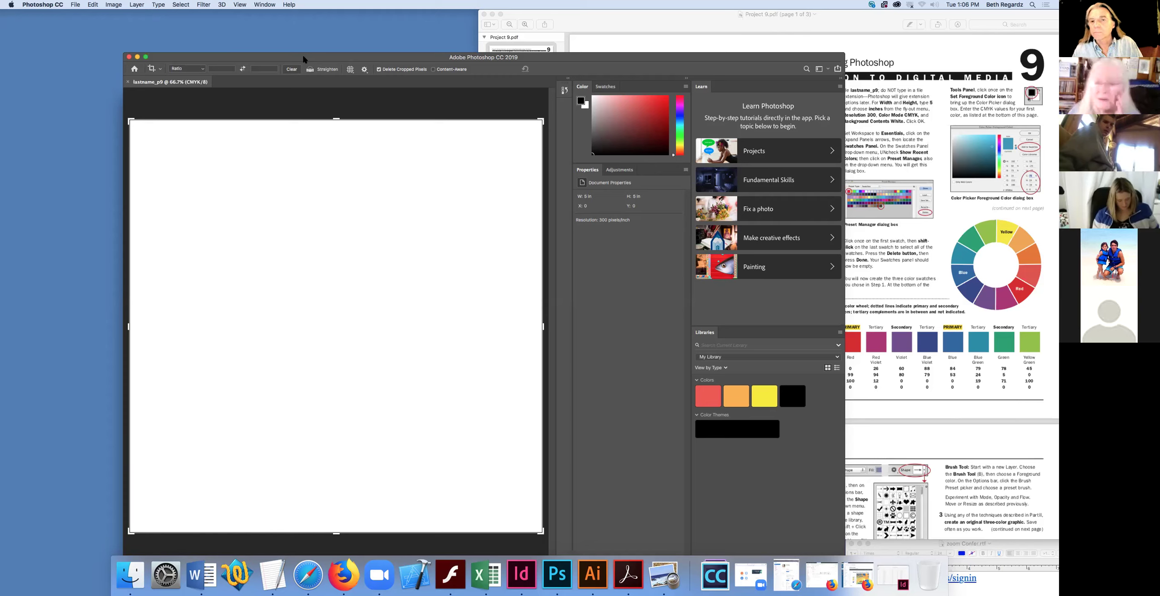
left_click(240, 4)
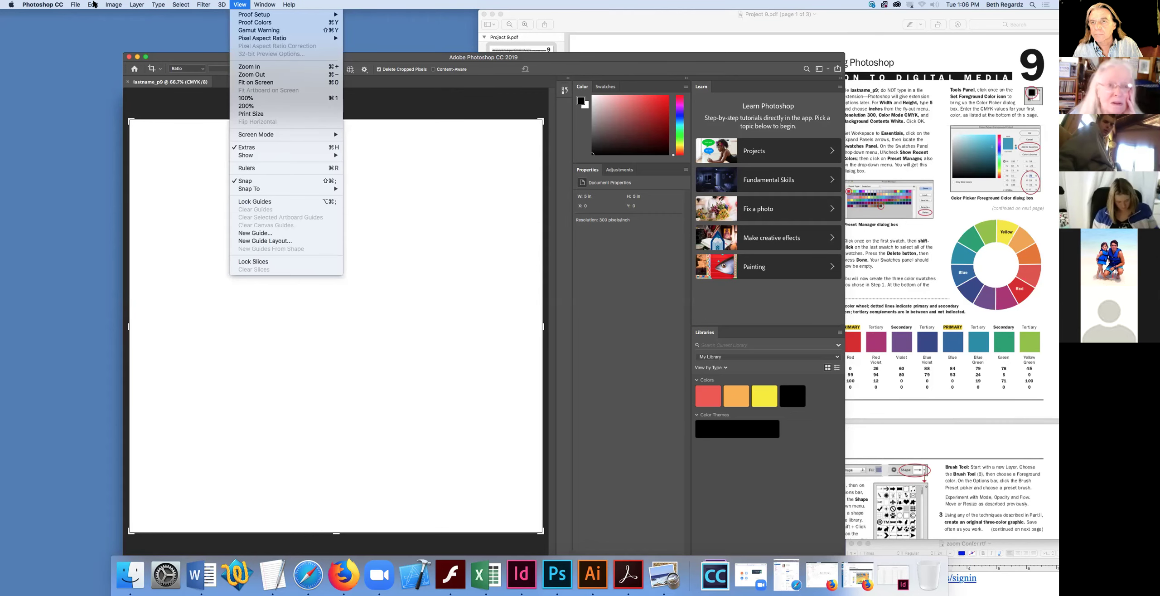
mouse_move(78, 4)
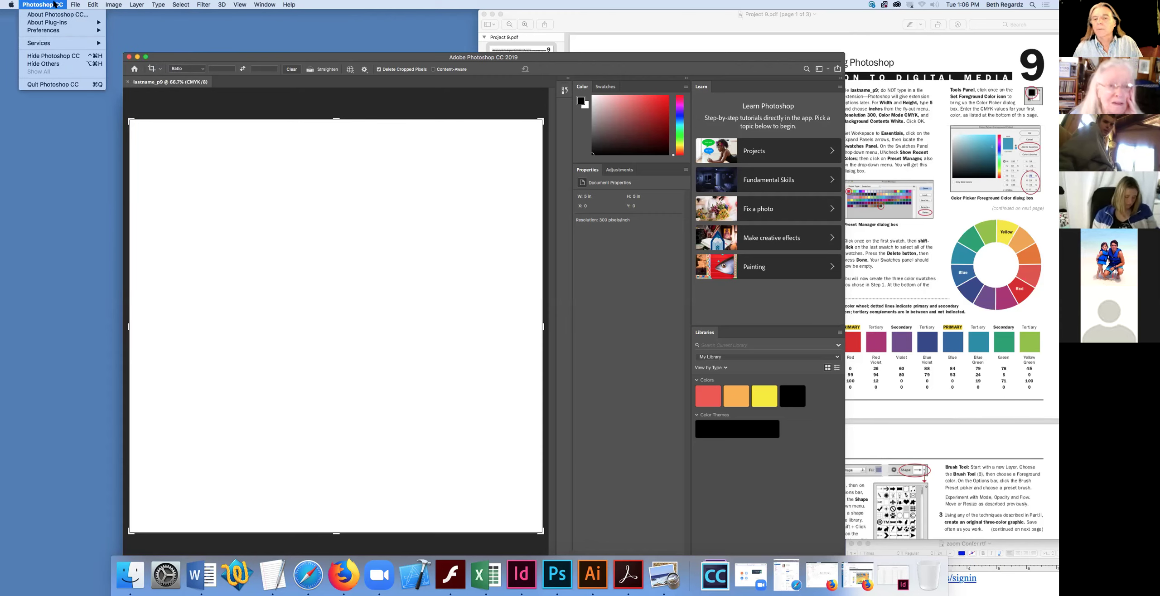
left_click(155, 49)
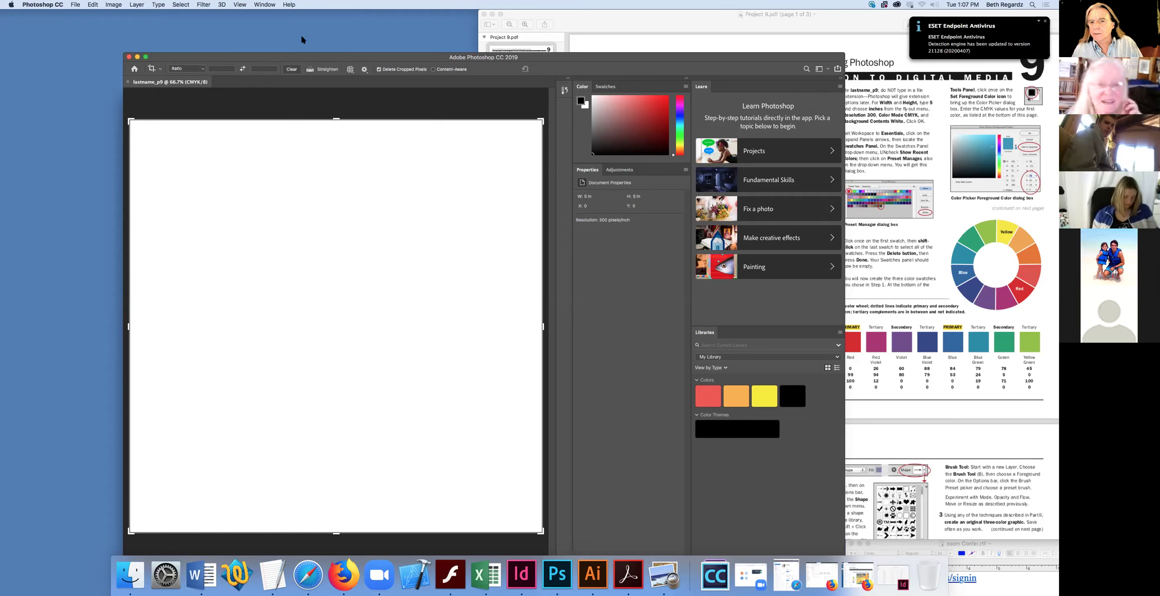
left_click(118, 4)
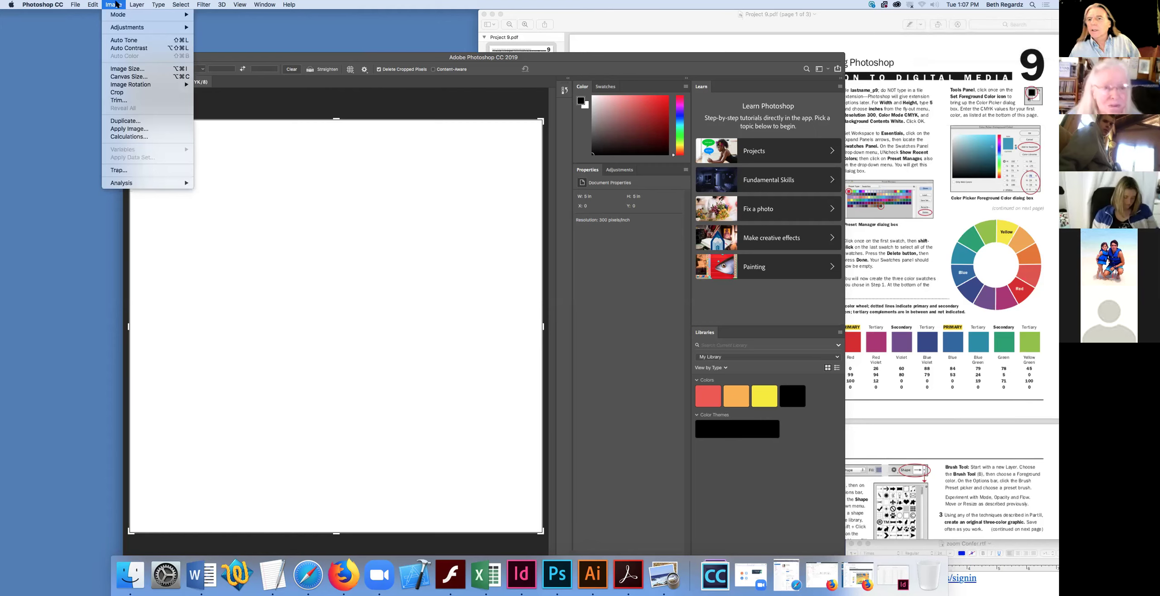
left_click(84, 4)
left_click(77, 5)
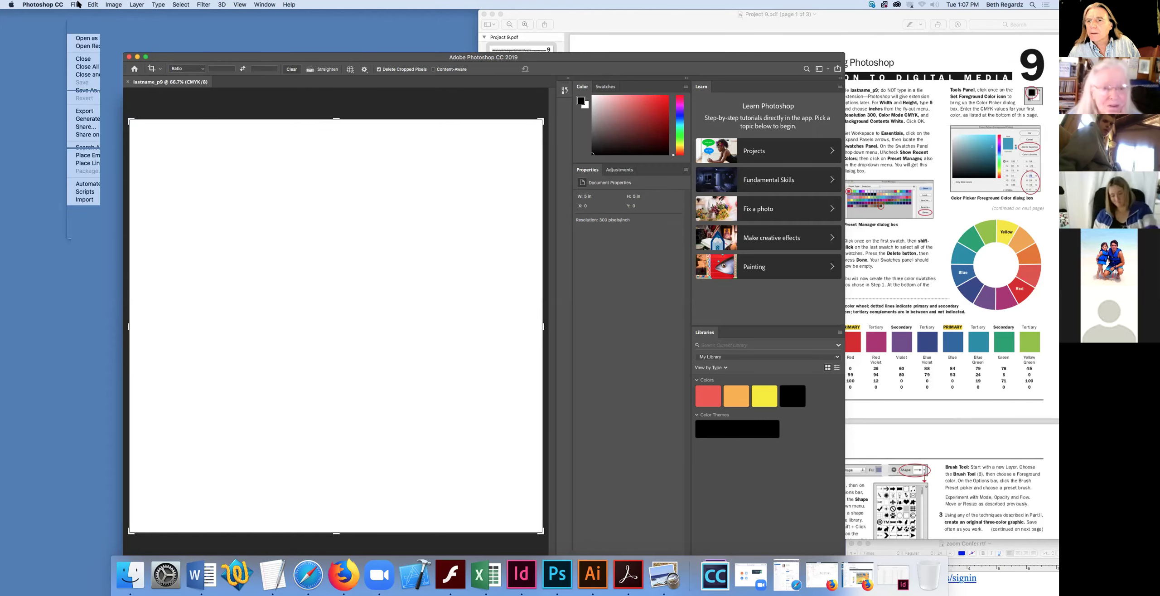
left_click(366, 131)
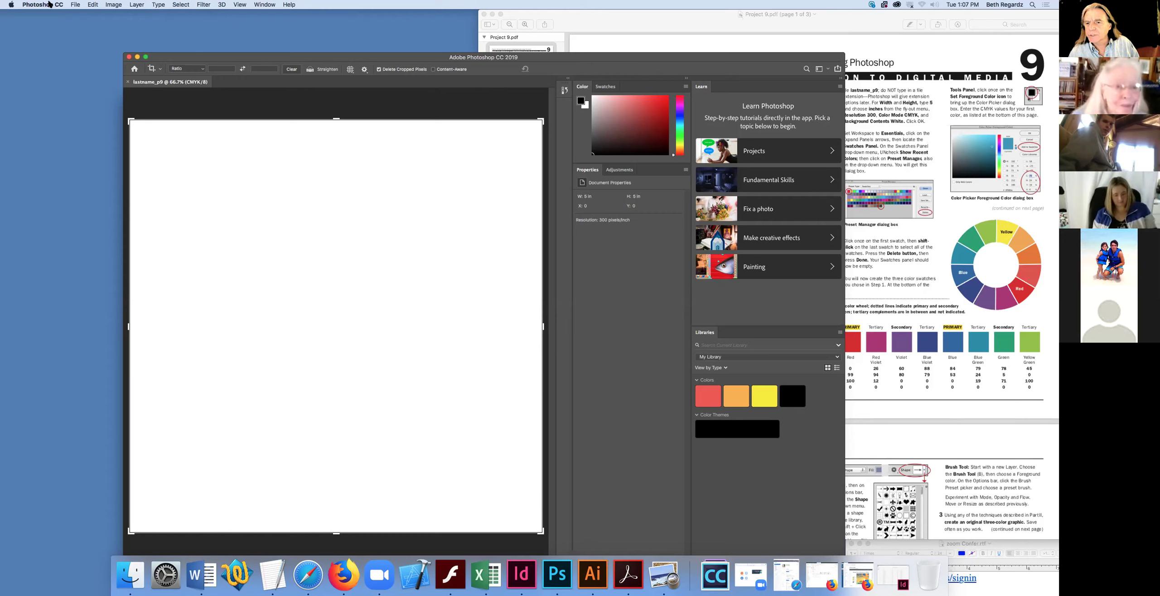
Step: Save the document as lastname_p9.psd in Photoshop format on the Desktop
left_click(76, 5)
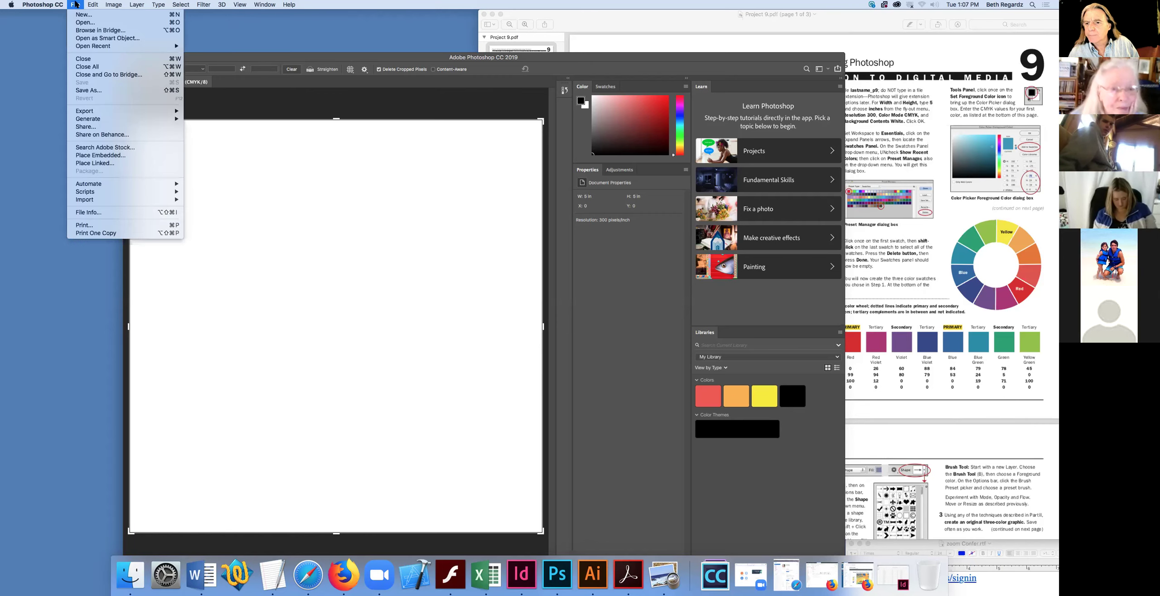
left_click(93, 91)
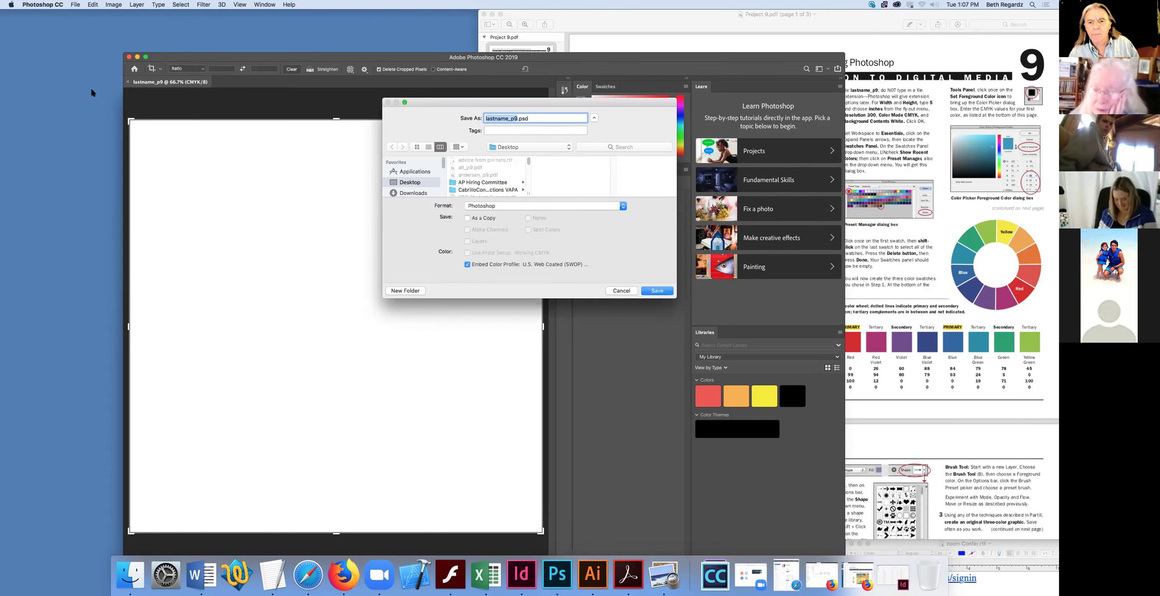
left_click(650, 291)
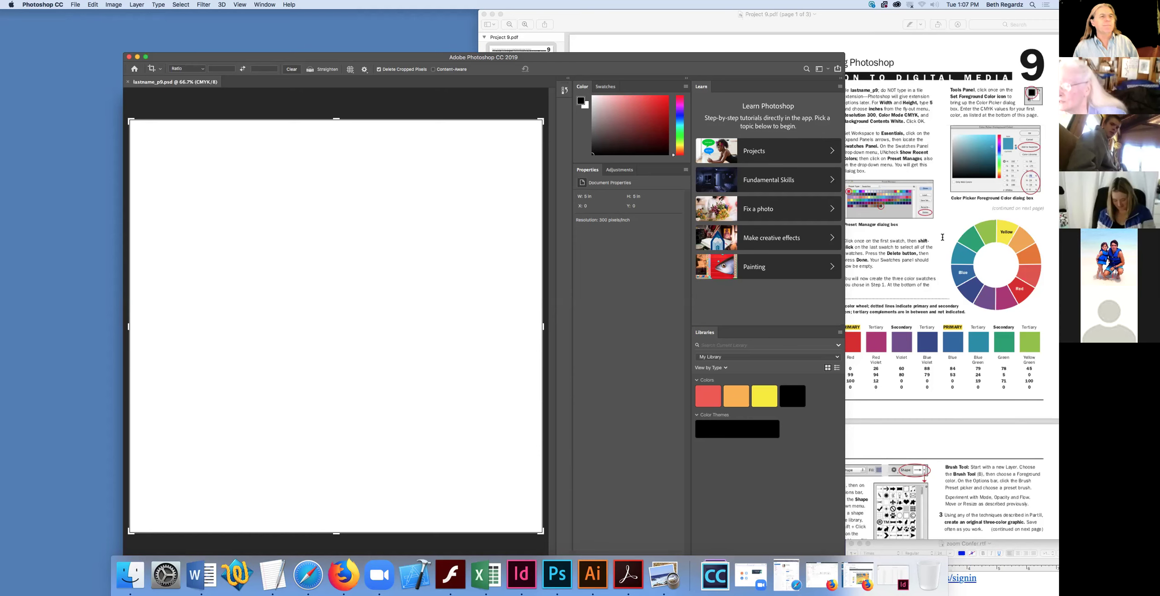
Step: Check the workspace instructions in the Project 9 PDF, return to Photoshop, and choose the Essentials (Default) workspace
left_click(877, 140)
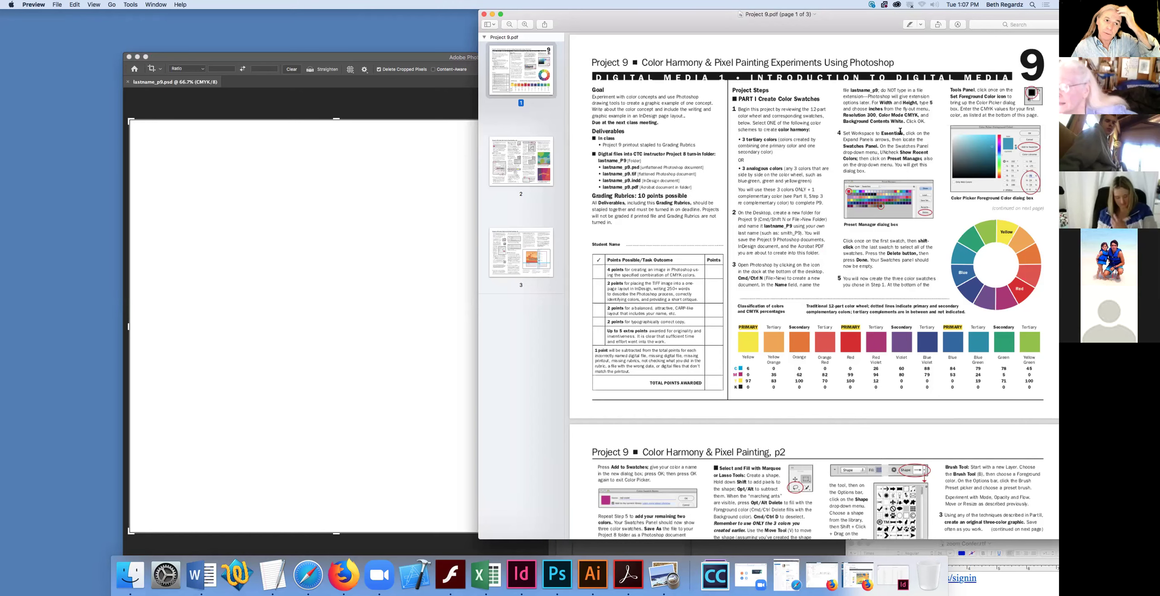
left_click(324, 134)
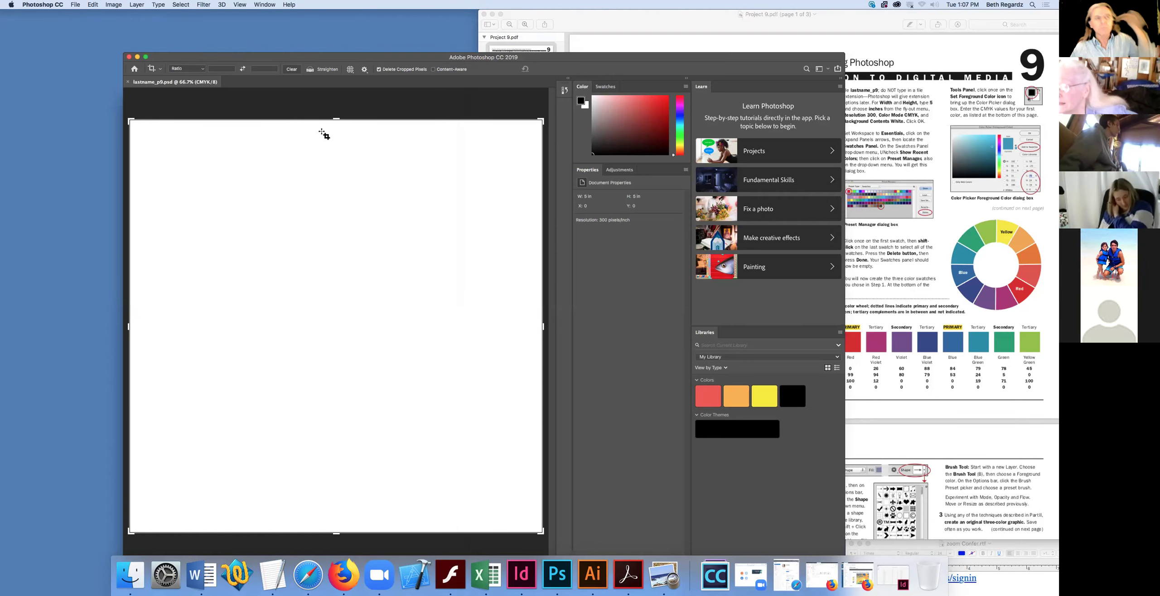
left_click(265, 4)
mouse_move(271, 17)
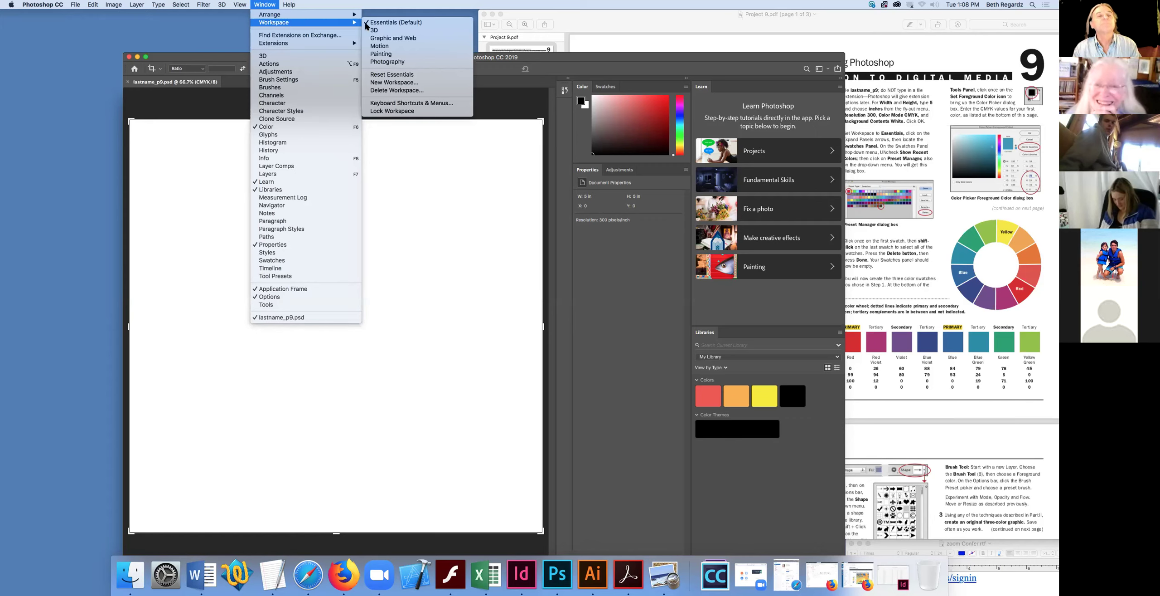
left_click(384, 25)
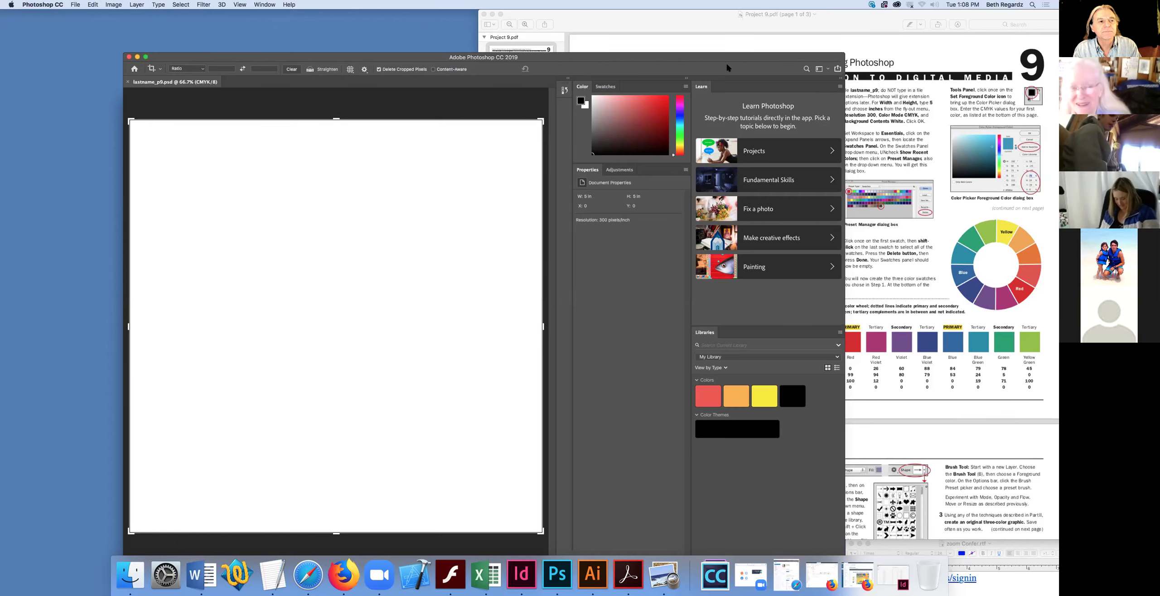
Step: Shift the Photoshop window slightly and display the Swatches panel in place of the Color panel
double_click(742, 62)
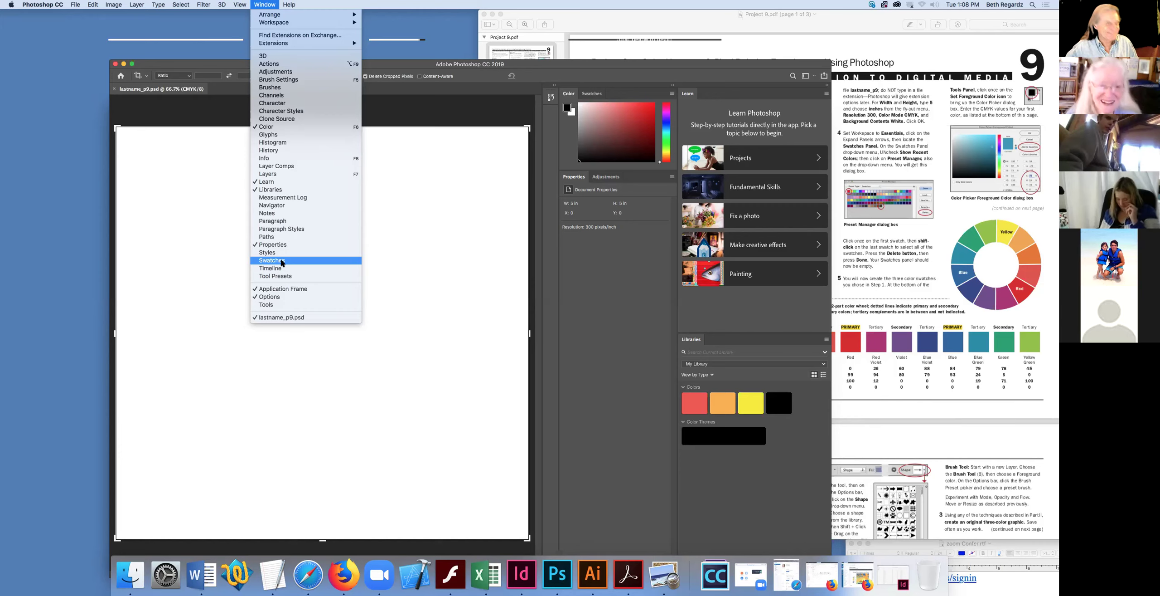
left_click(278, 262)
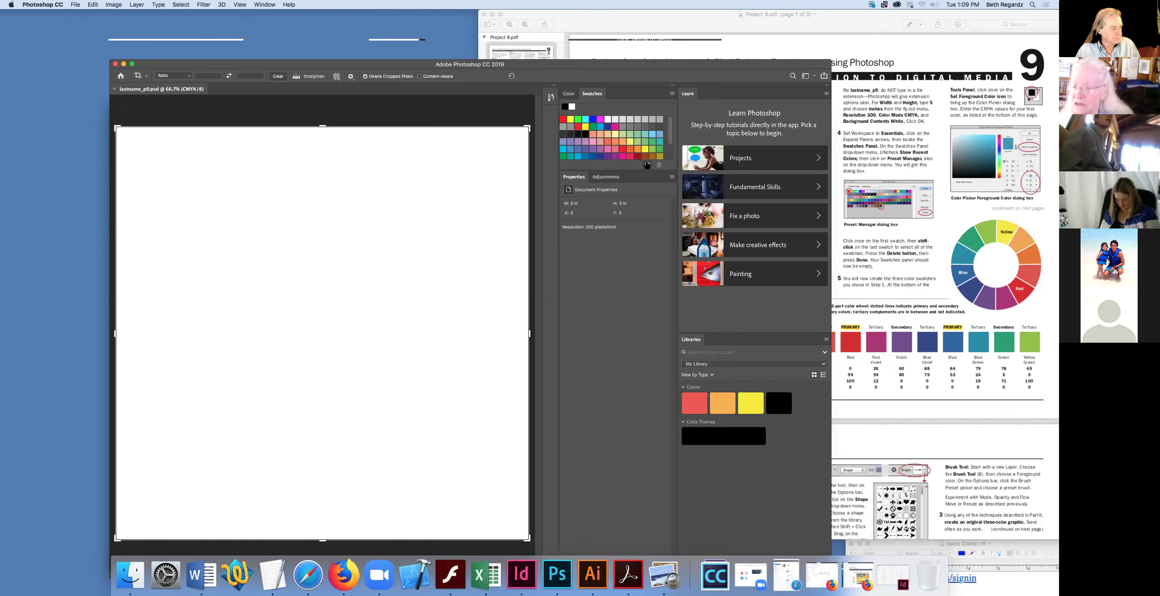
left_click(574, 95)
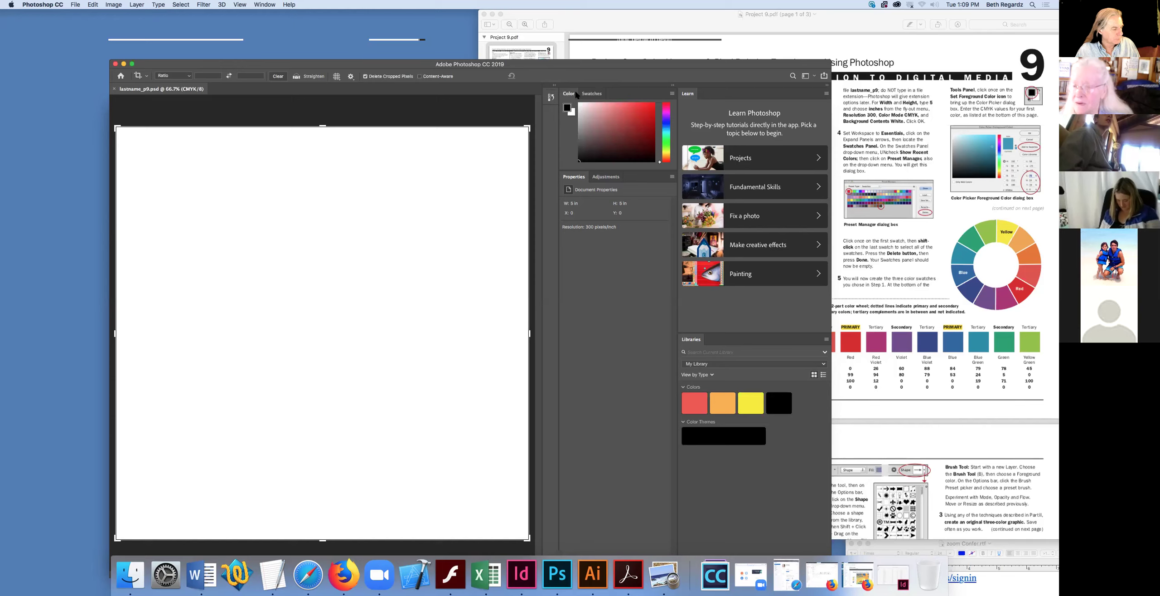
left_click(580, 94)
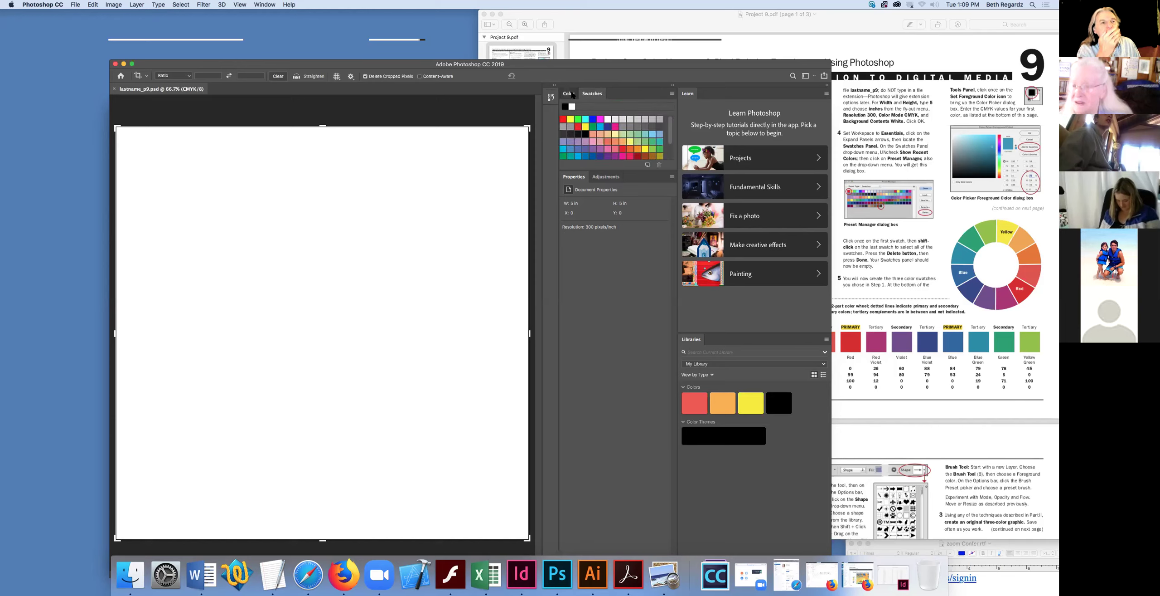
left_click(576, 93)
left_click(593, 95)
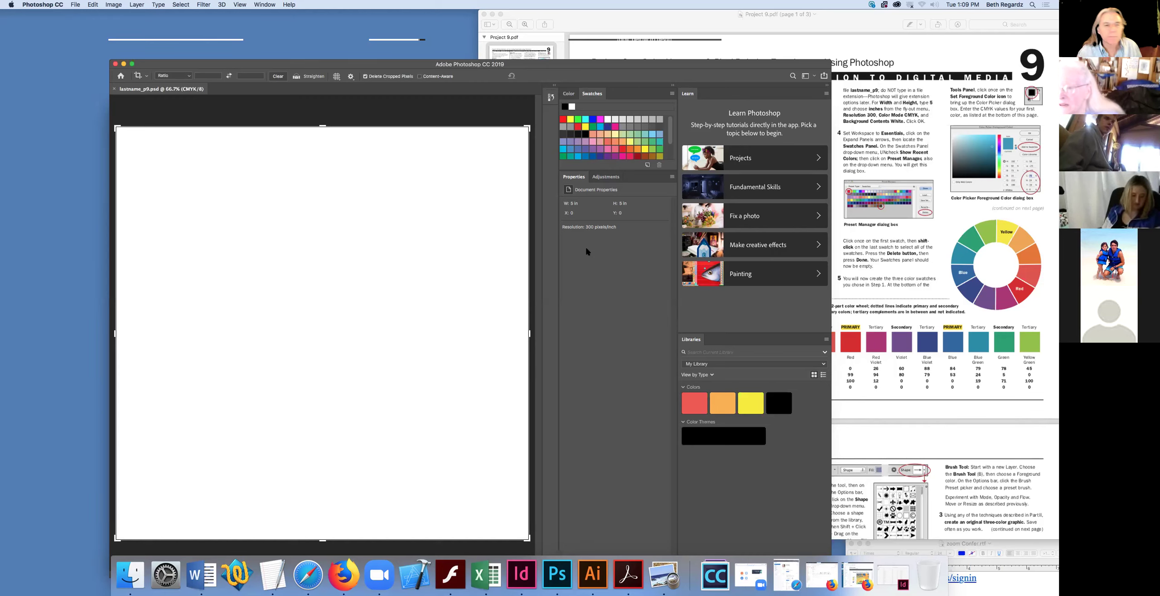
Step: Turn off Show Recent Colors for the Swatches panel
left_click(673, 177)
left_click(674, 179)
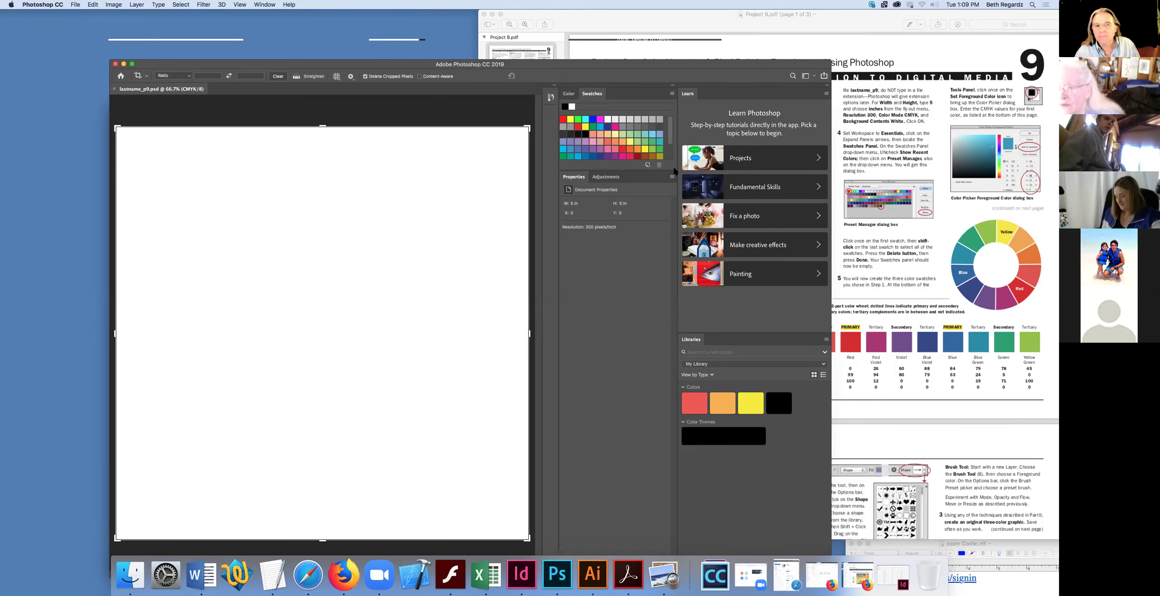
left_click(672, 94)
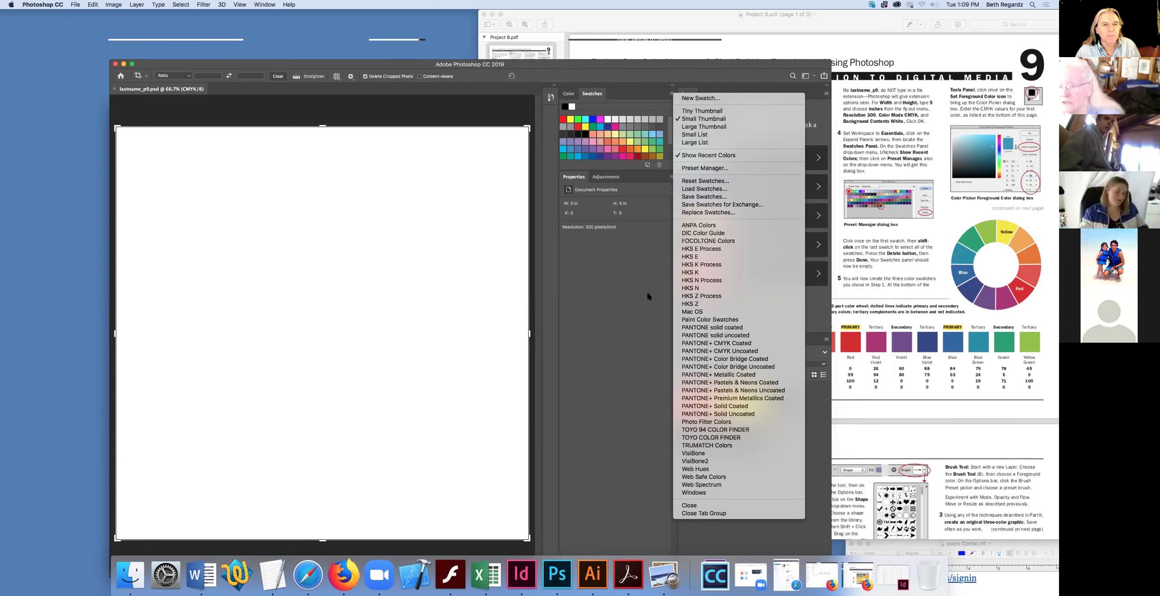
left_click(644, 262)
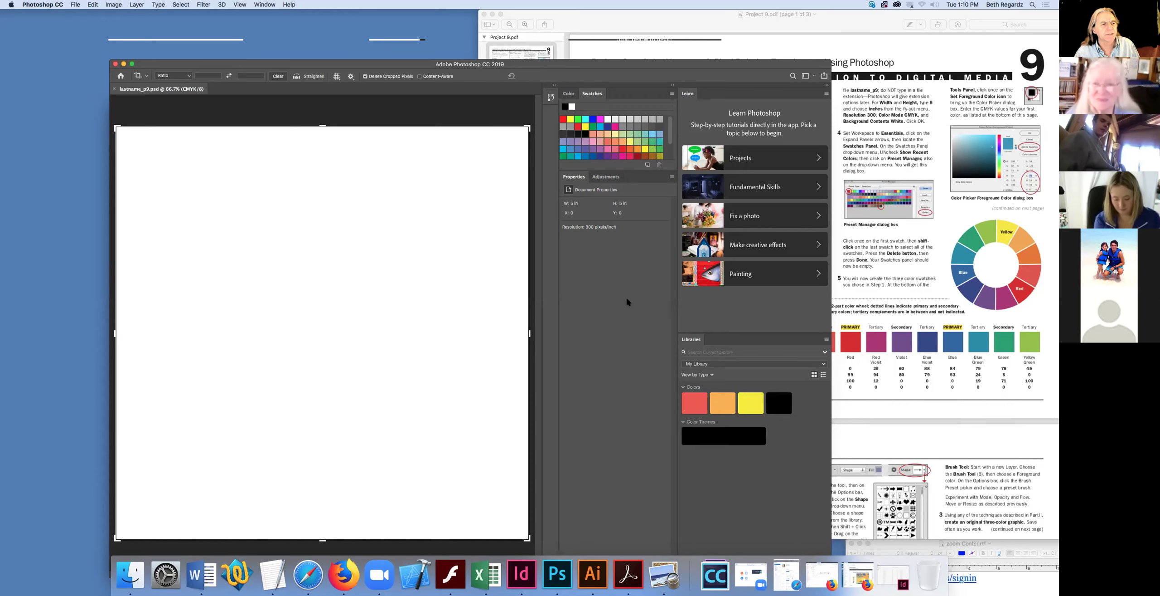
left_click(672, 93)
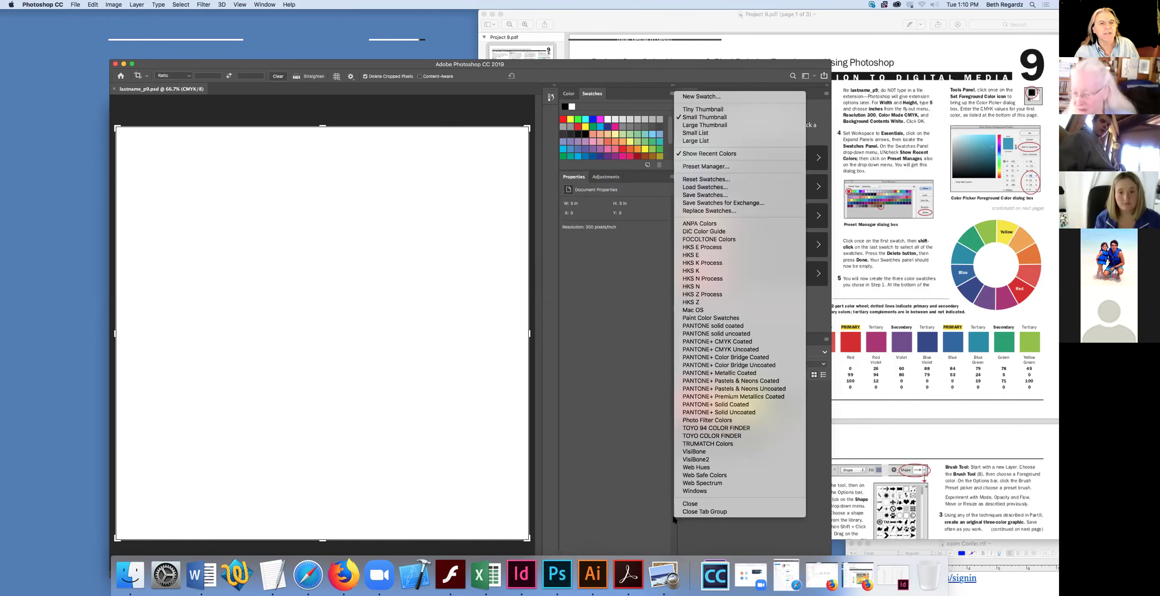
left_click(691, 154)
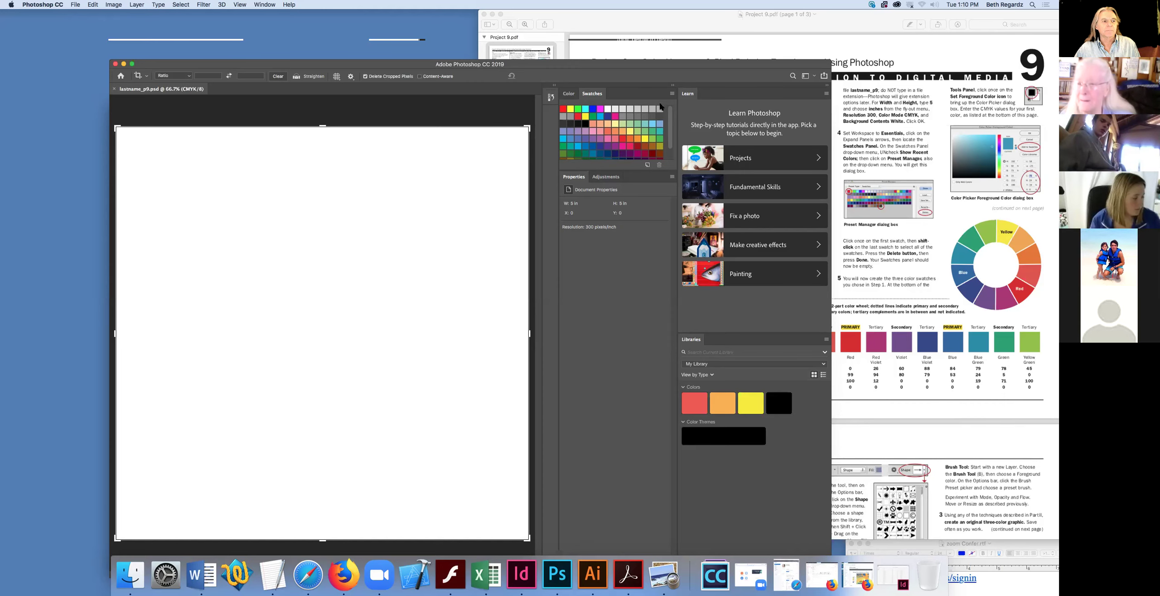
Step: Turn Show Recent Colors back on for the Swatches panel
left_click(673, 94)
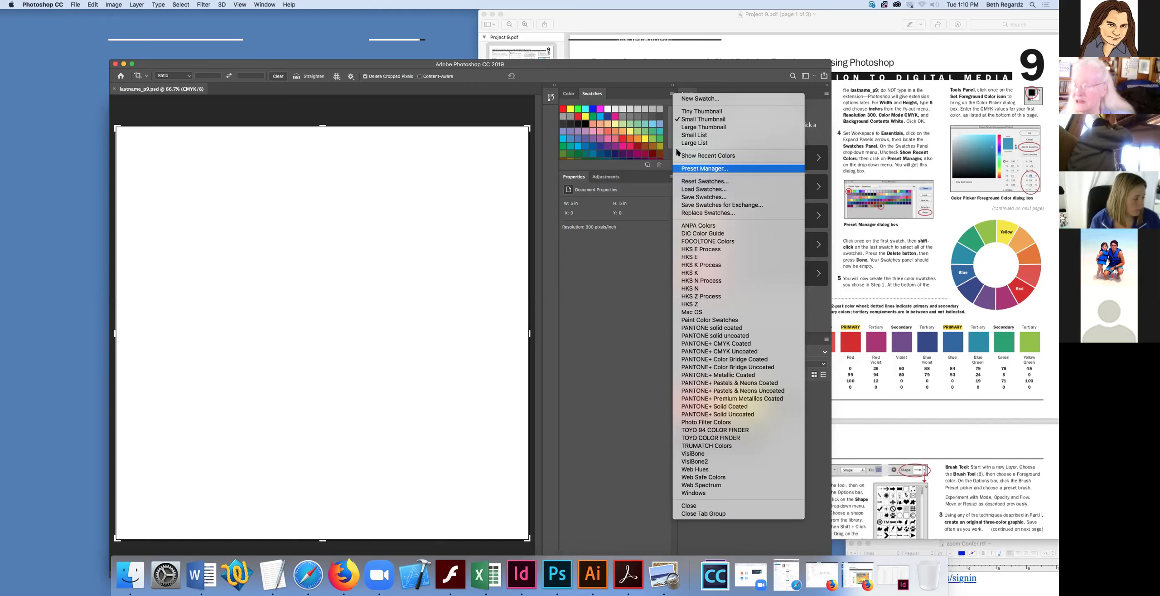
left_click(672, 94)
left_click(672, 95)
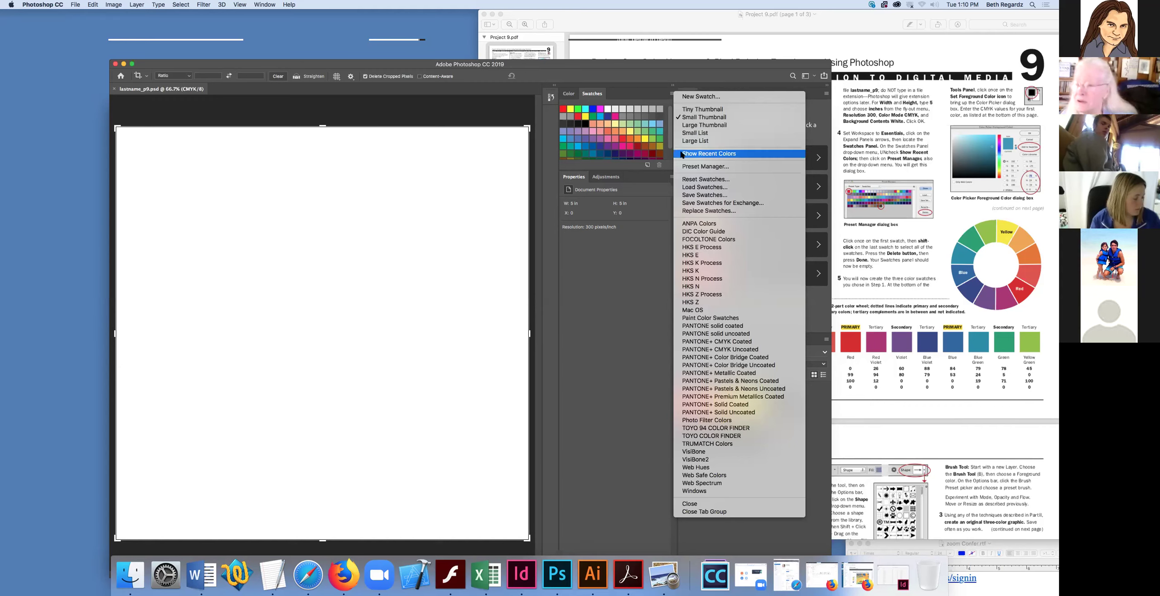
left_click(707, 153)
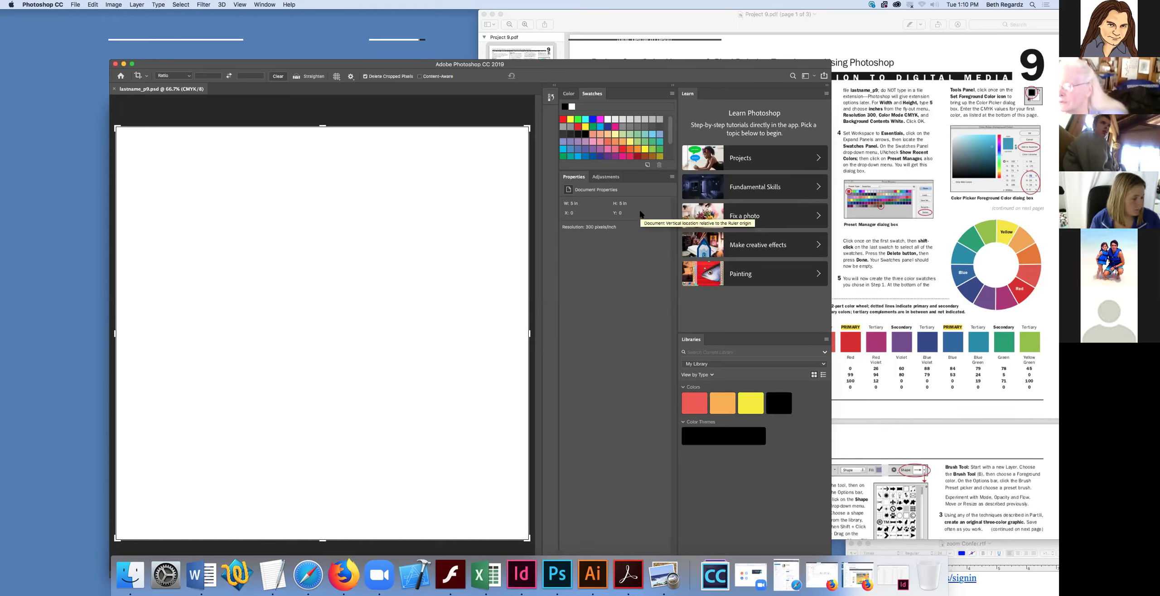
Step: Select all swatches from first to last in the Preset Manager, delete them, and finish with the manager
left_click(672, 94)
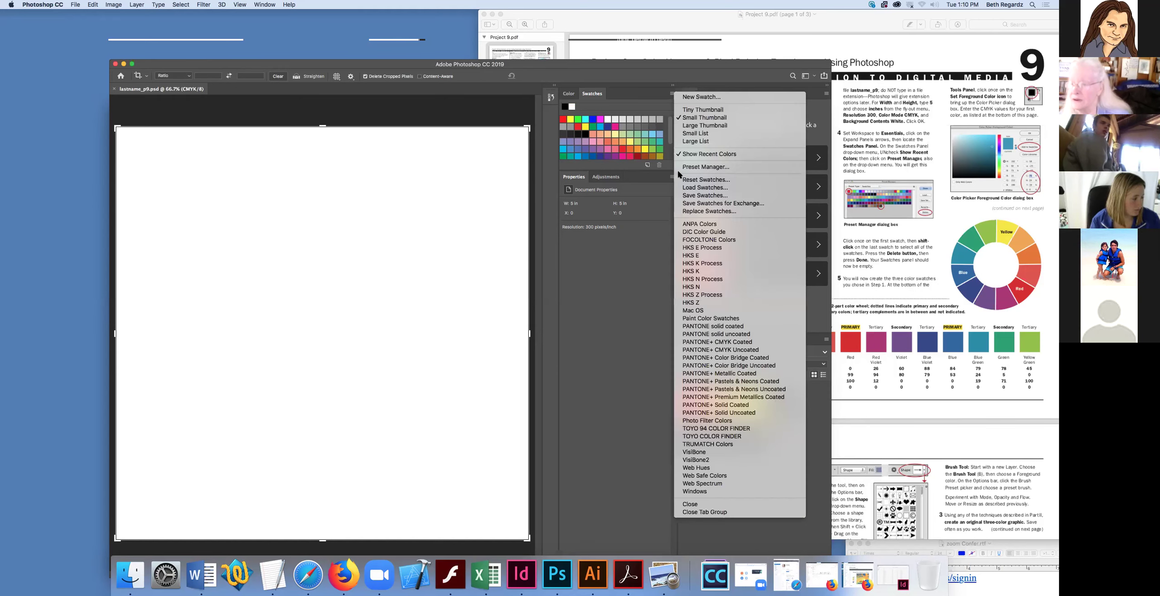
left_click(682, 167)
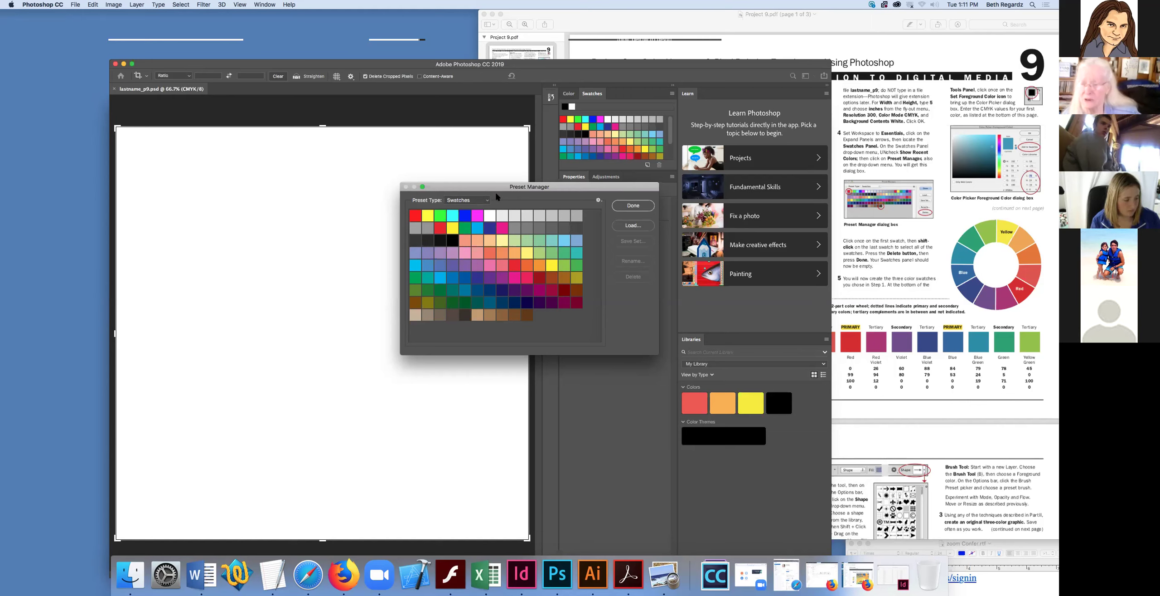
left_click_drag(483, 187, 641, 240)
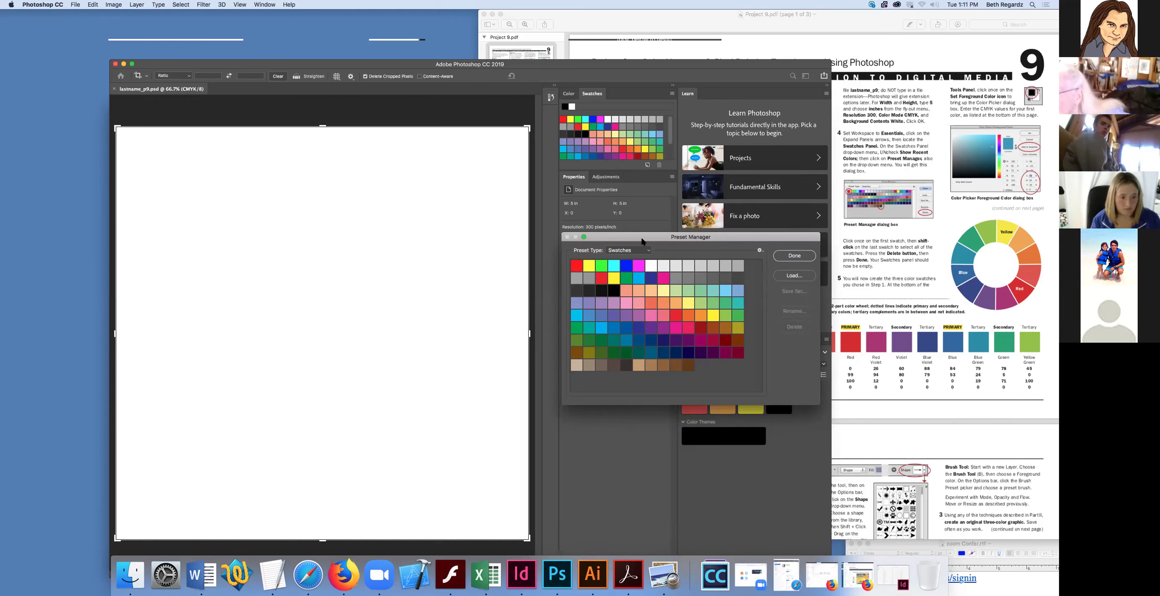
left_click(577, 265)
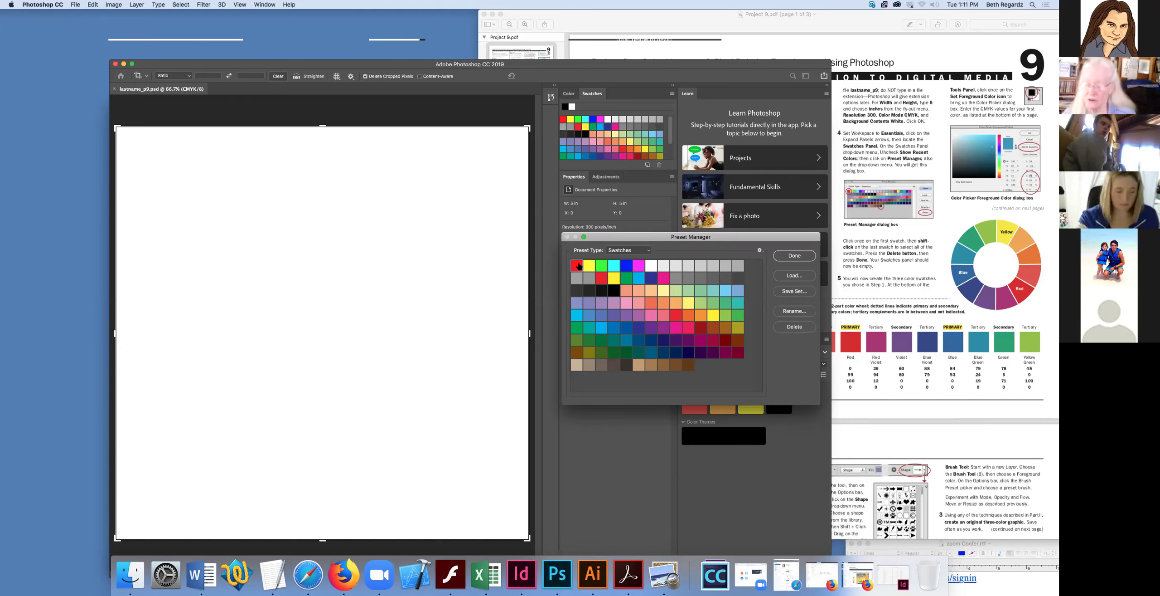
left_click(688, 366, "shift")
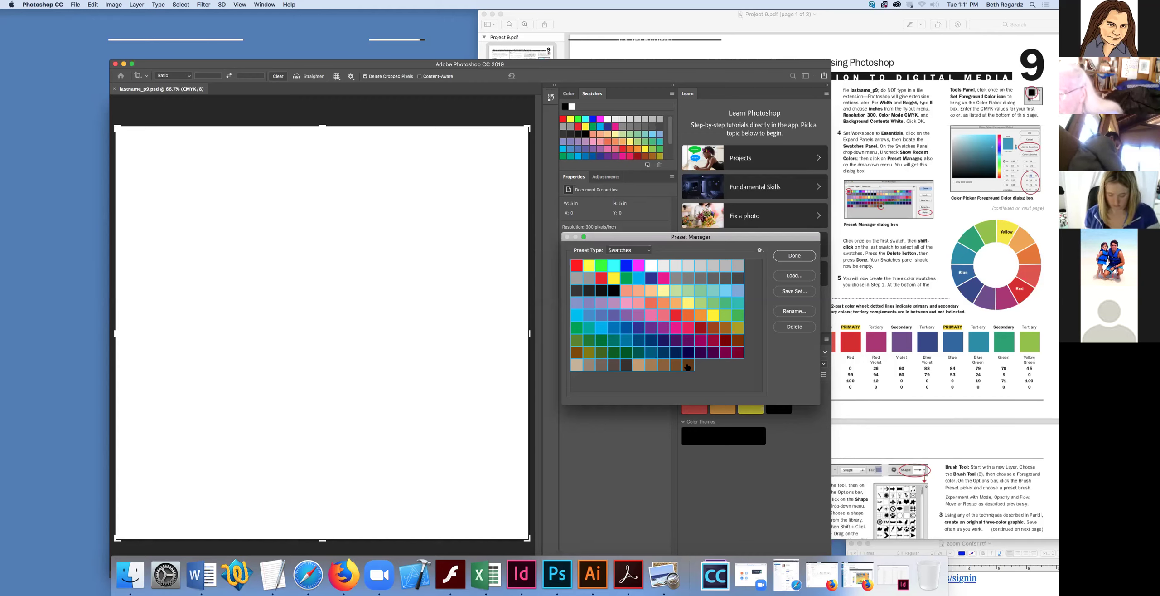
left_click(794, 327)
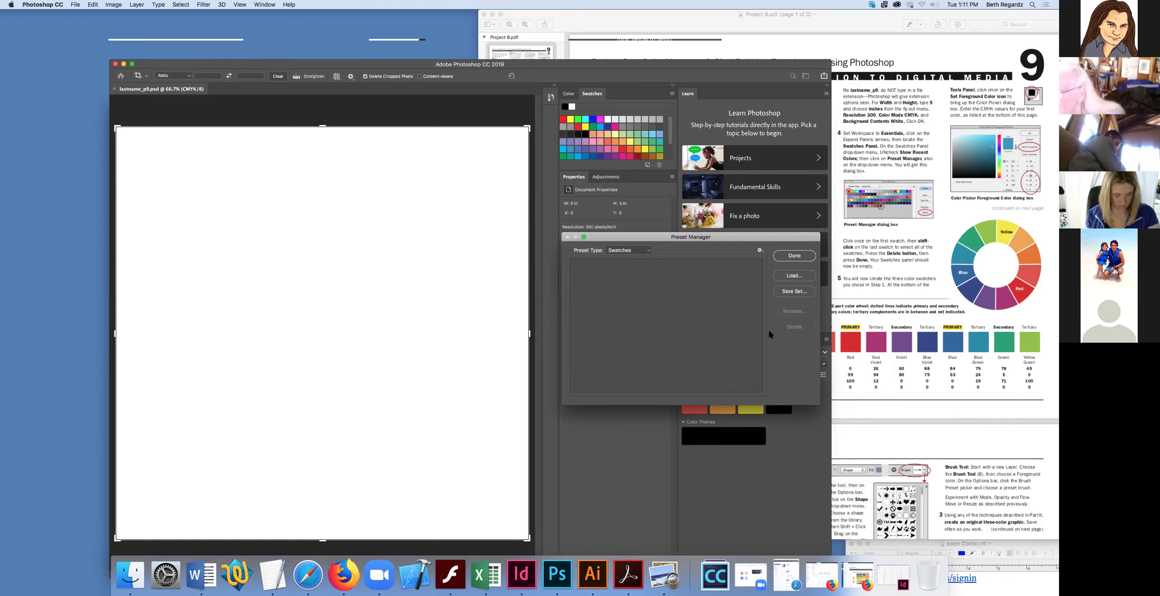
left_click(797, 256)
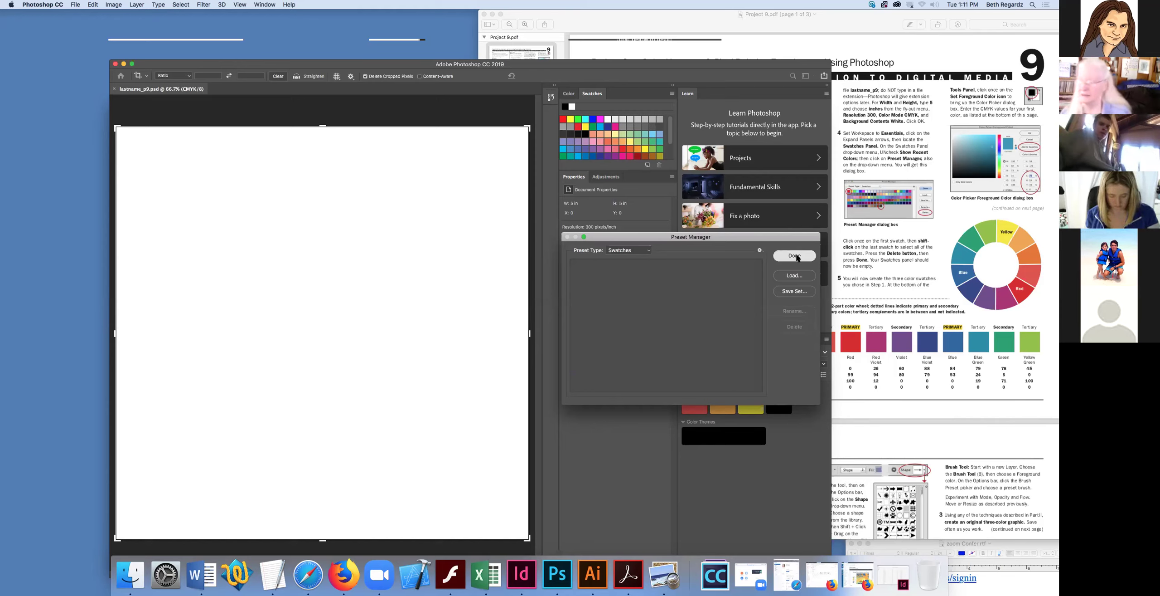
left_click(796, 256)
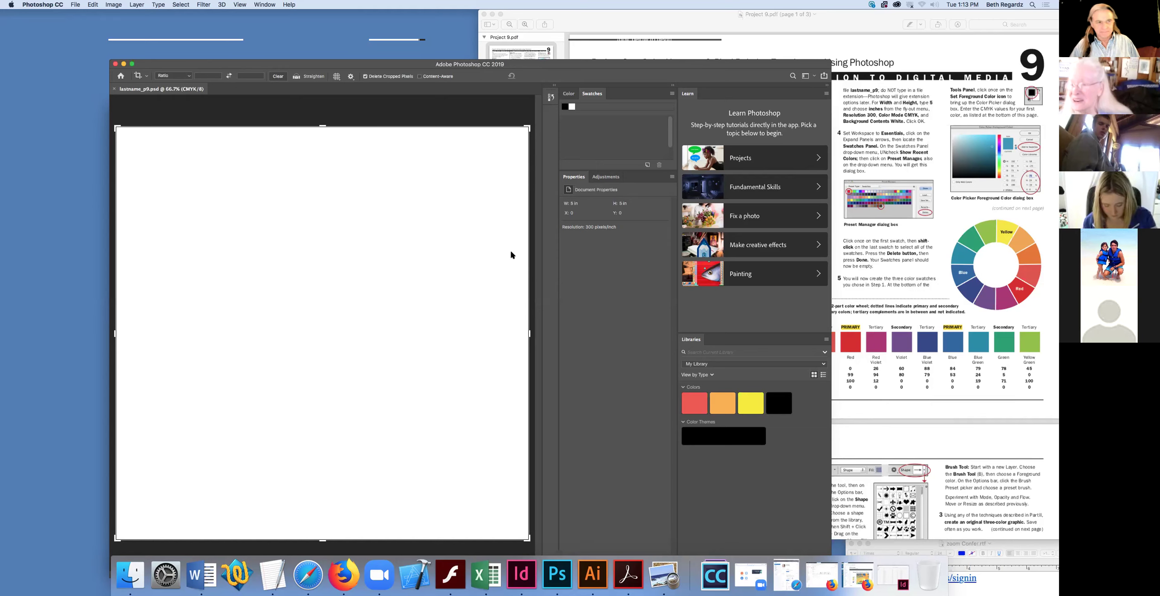
Step: Move the Photoshop window lower to uncover the Project 9 steps and the full CMYK color table
left_click_drag(488, 64, 391, 232)
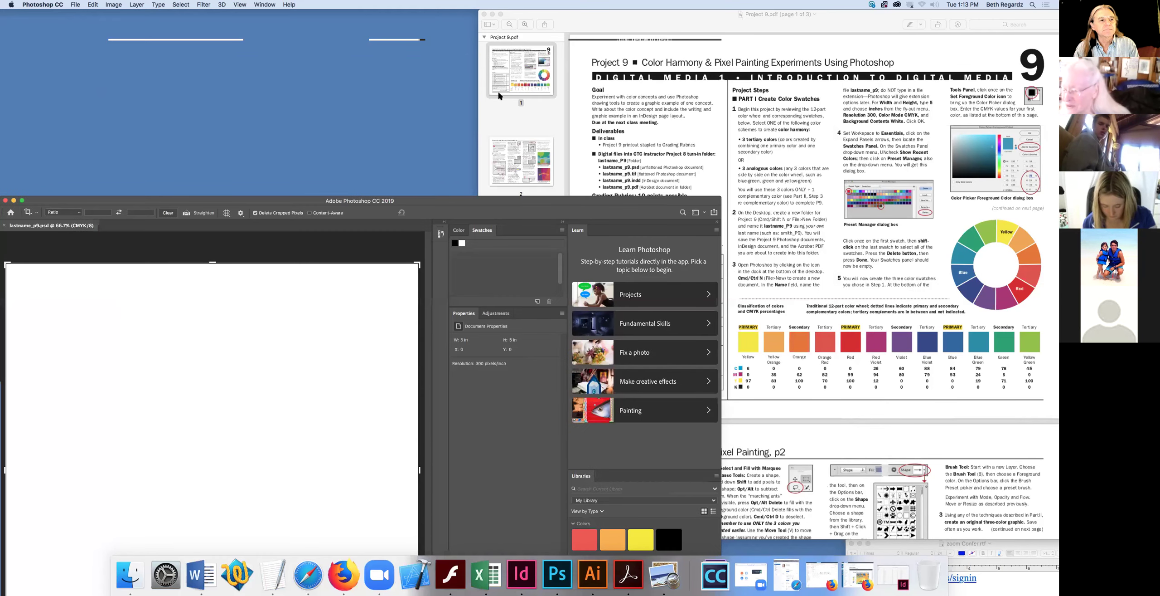
Step: Move the Photoshop window up beside the Project 9 color table so the Libraries panel and its saved colors are uncovered
left_click_drag(483, 107, 660, 84)
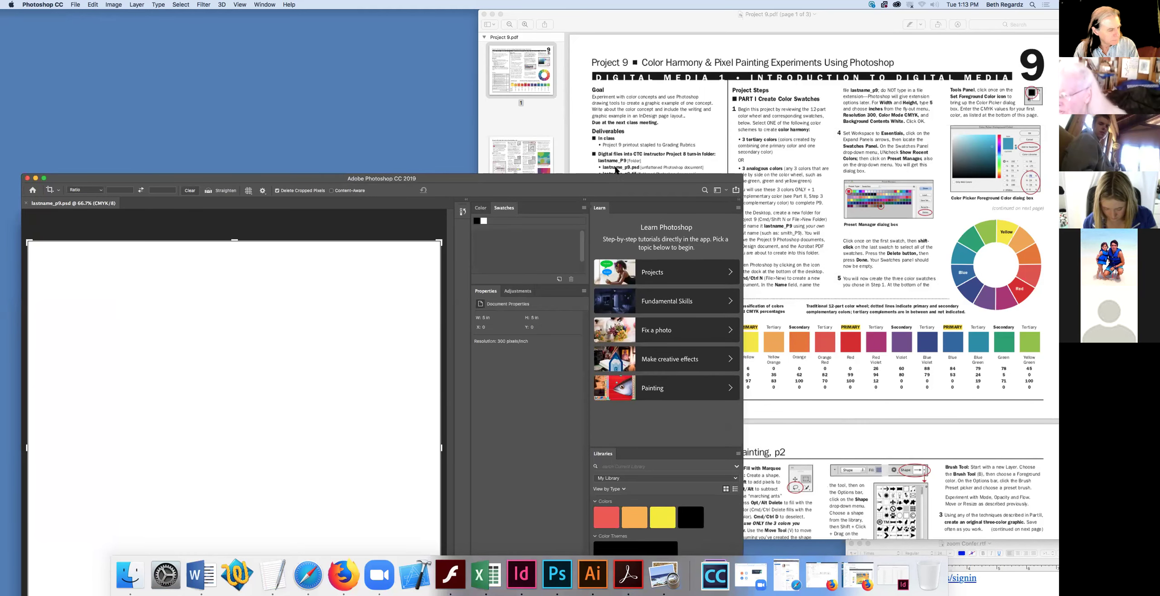
left_click_drag(616, 178, 624, 75)
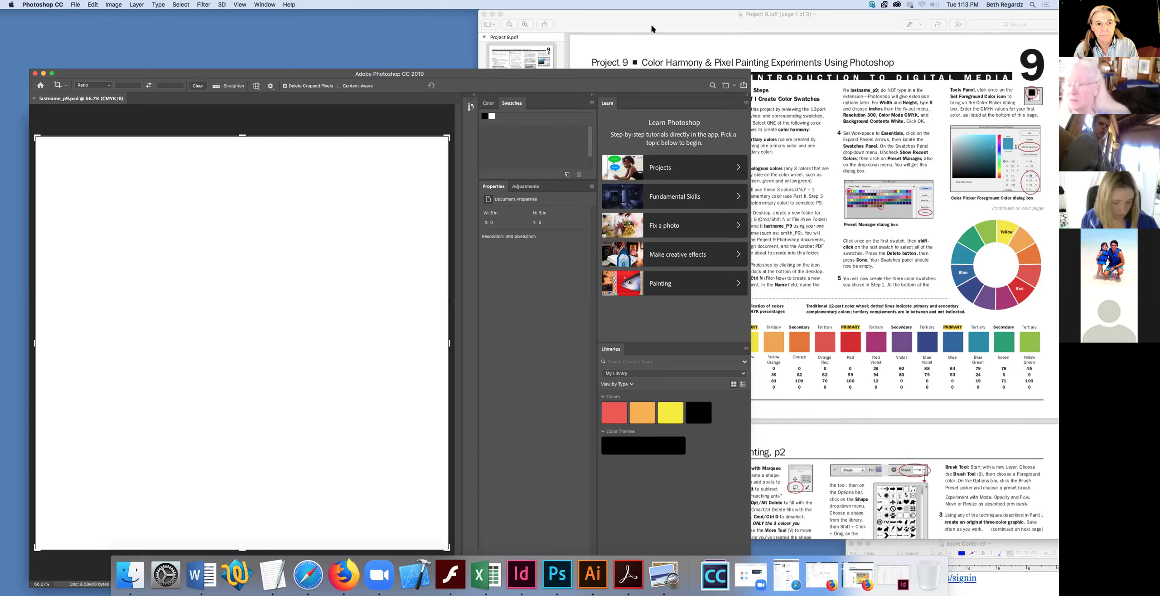
left_click_drag(653, 73, 649, 40)
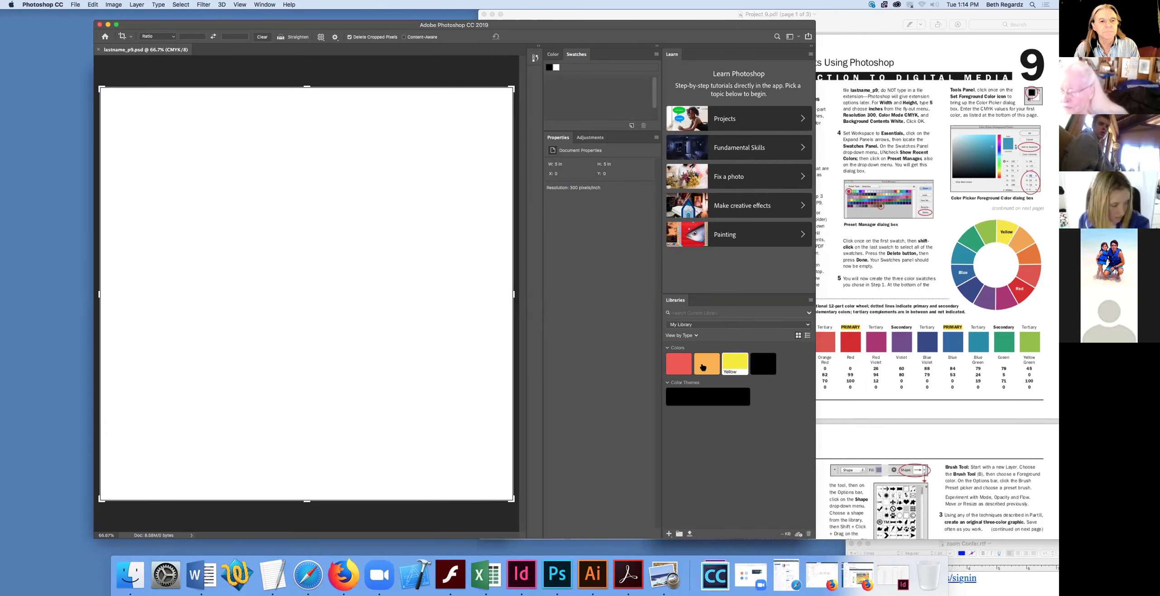
mouse_move(683, 361)
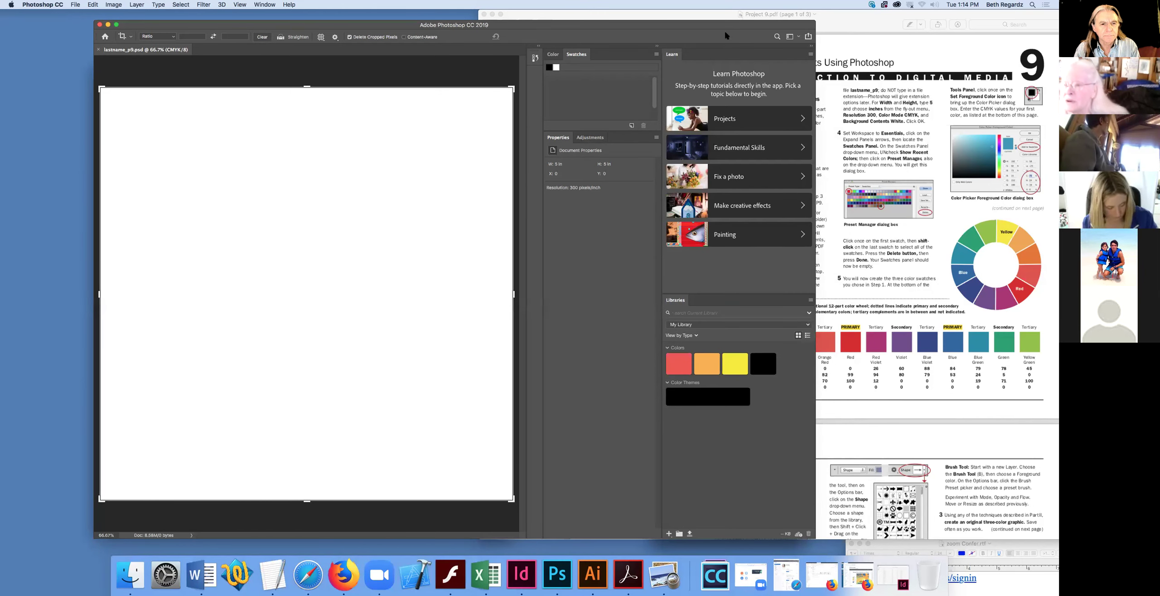
left_click_drag(719, 24, 681, 16)
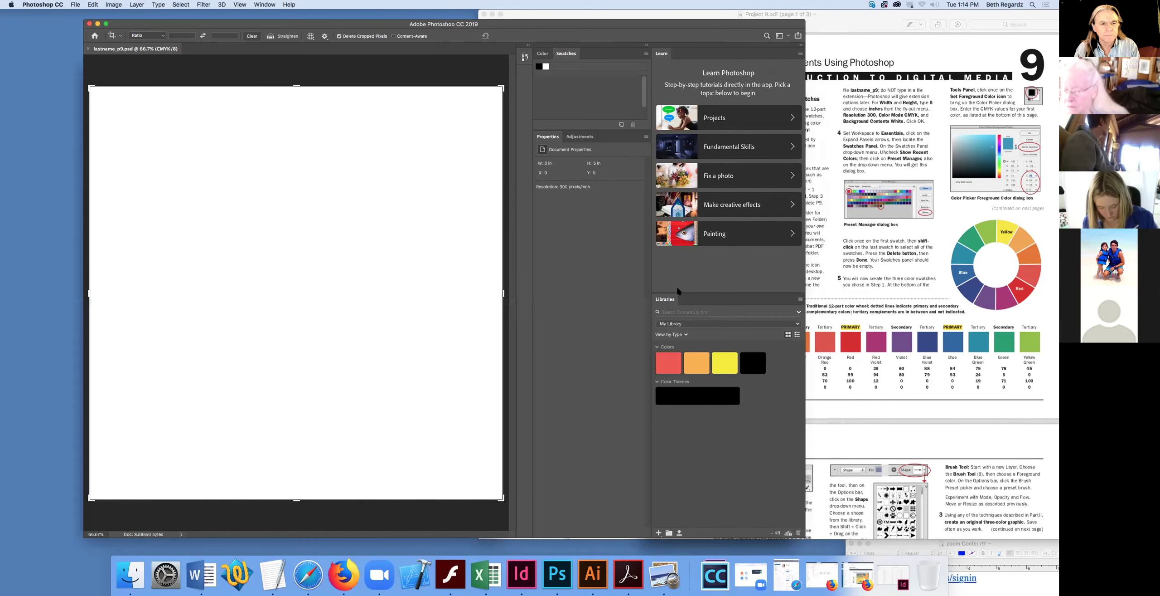
Step: Set the red library color as the foreground color and show the library items as a list
left_click(629, 356)
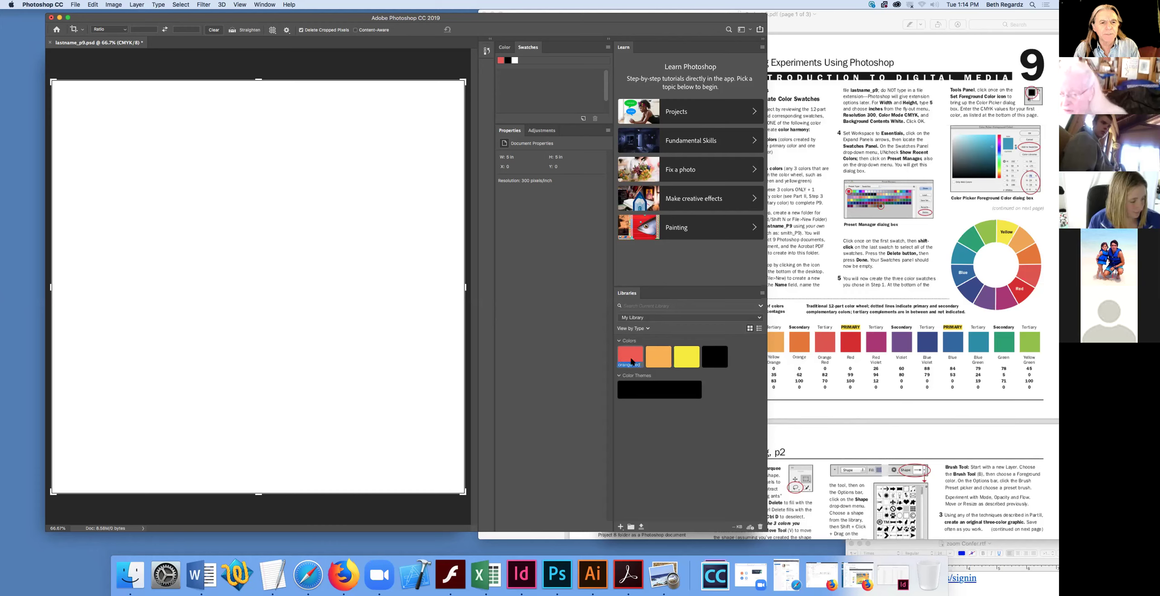
right_click(633, 360)
key("Escape")
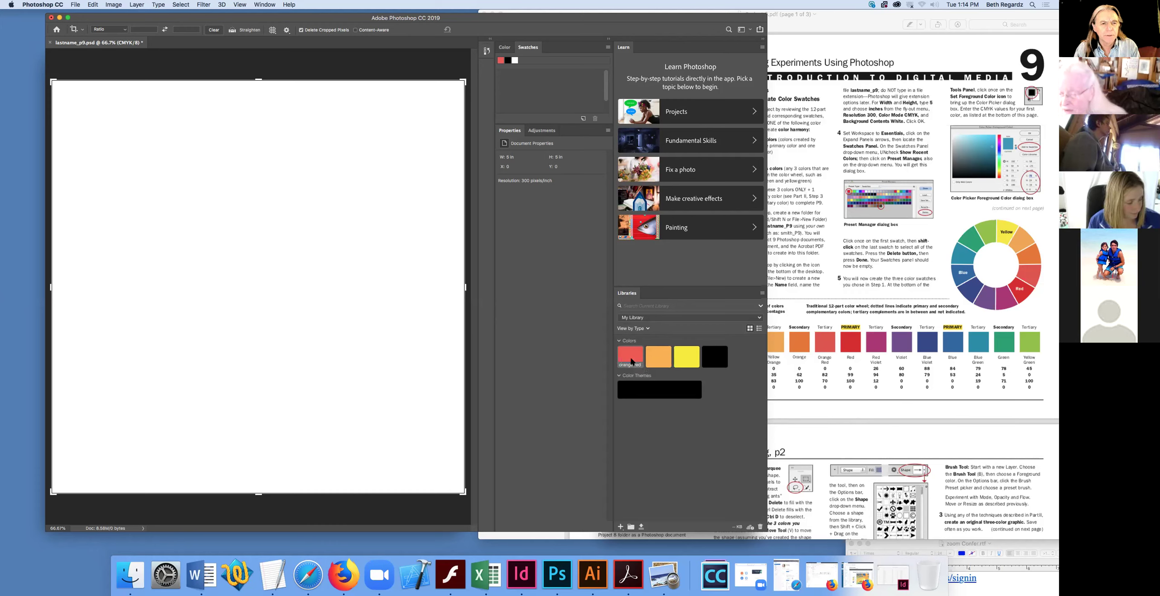
right_click(632, 361)
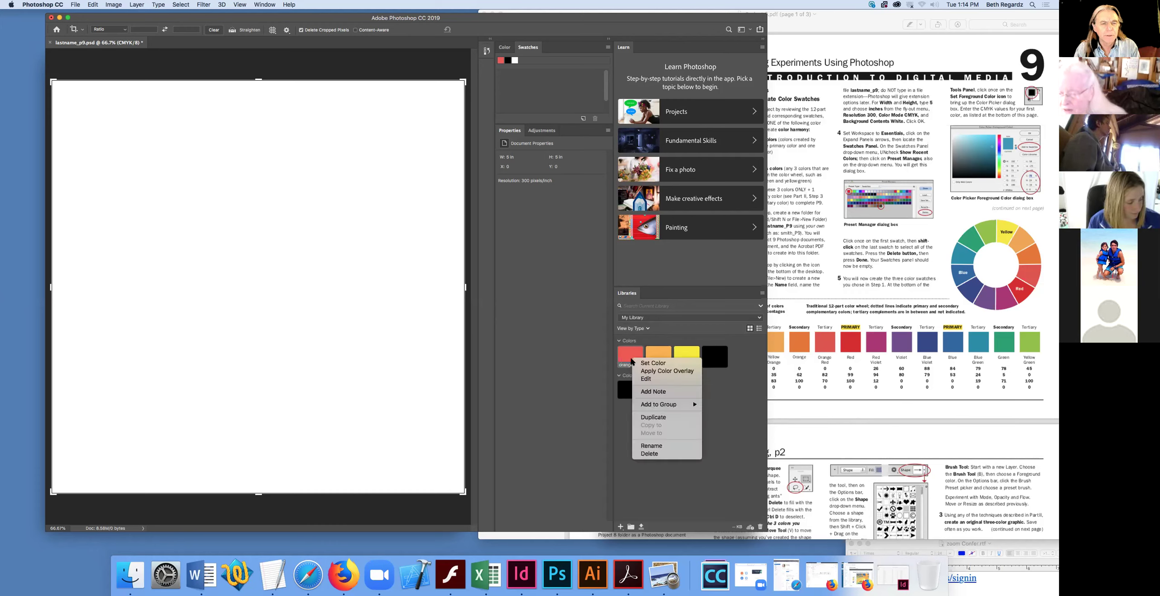
left_click(760, 329)
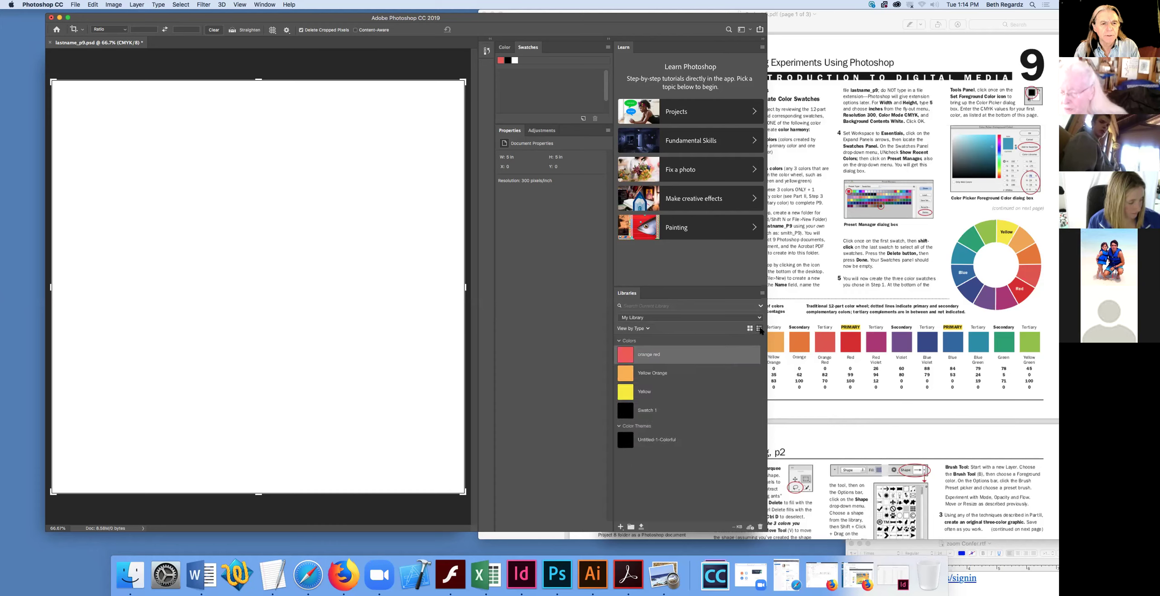
Step: Rename the orange-red library color to yellow orange
double_click(651, 355)
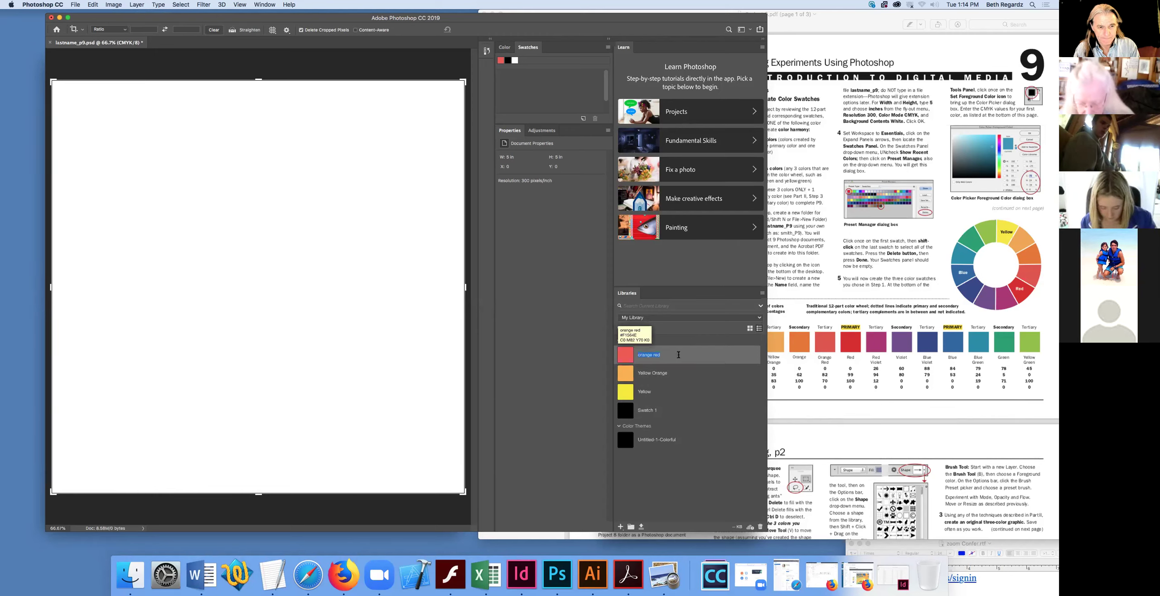
type("yellow")
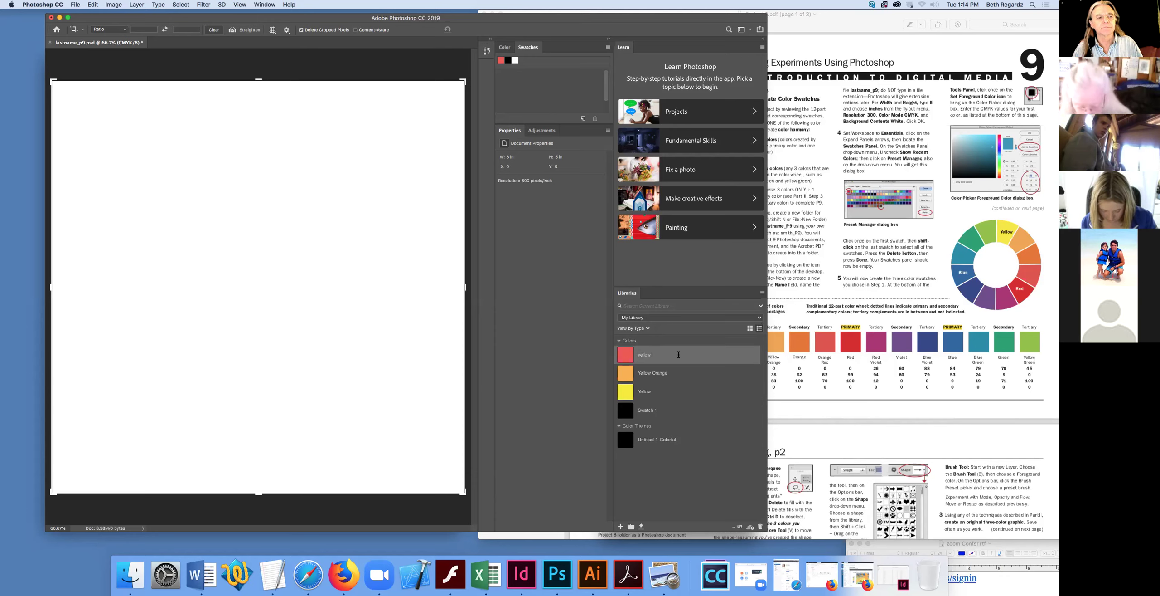
type("range")
key("Return")
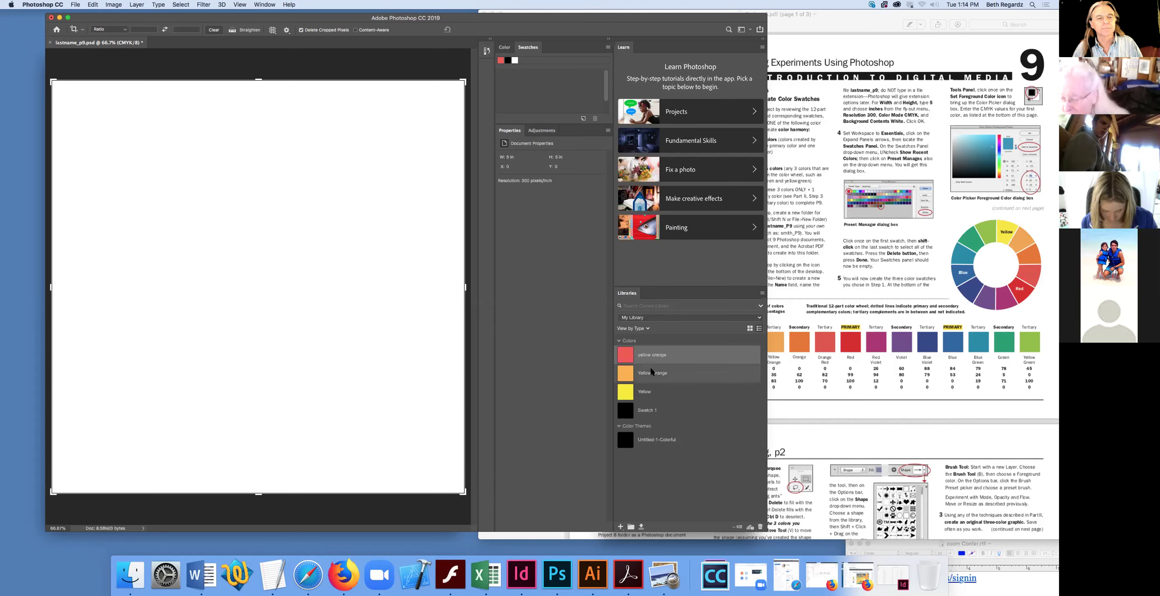
Step: Apply the orange, red and yellow library colors in turn as the foreground color, finishing with Yellow
left_click(653, 371)
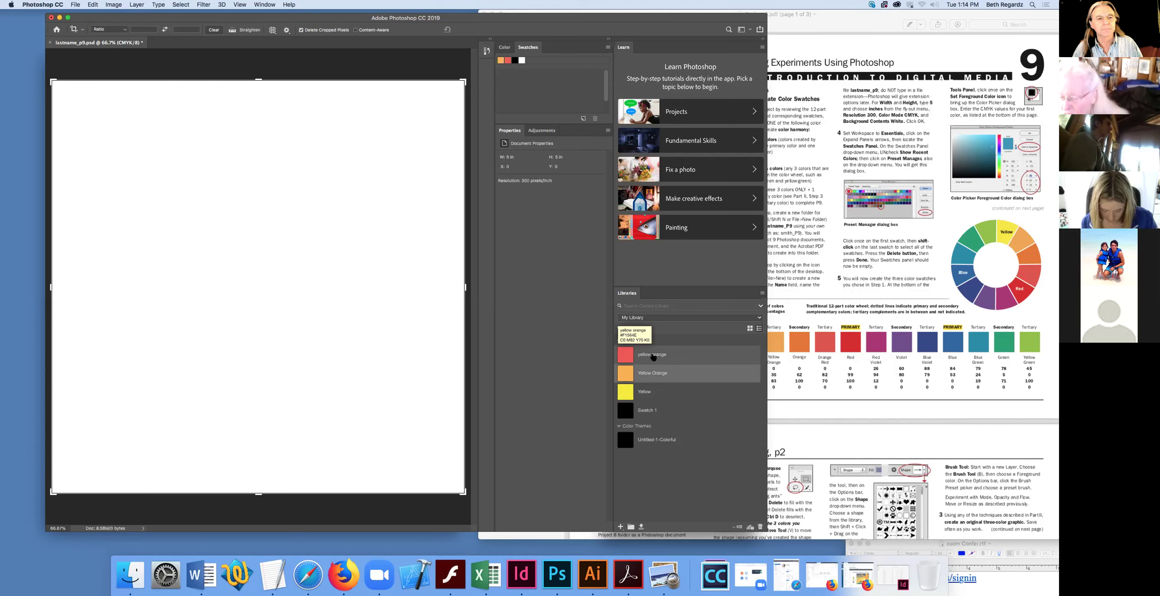
left_click(654, 357)
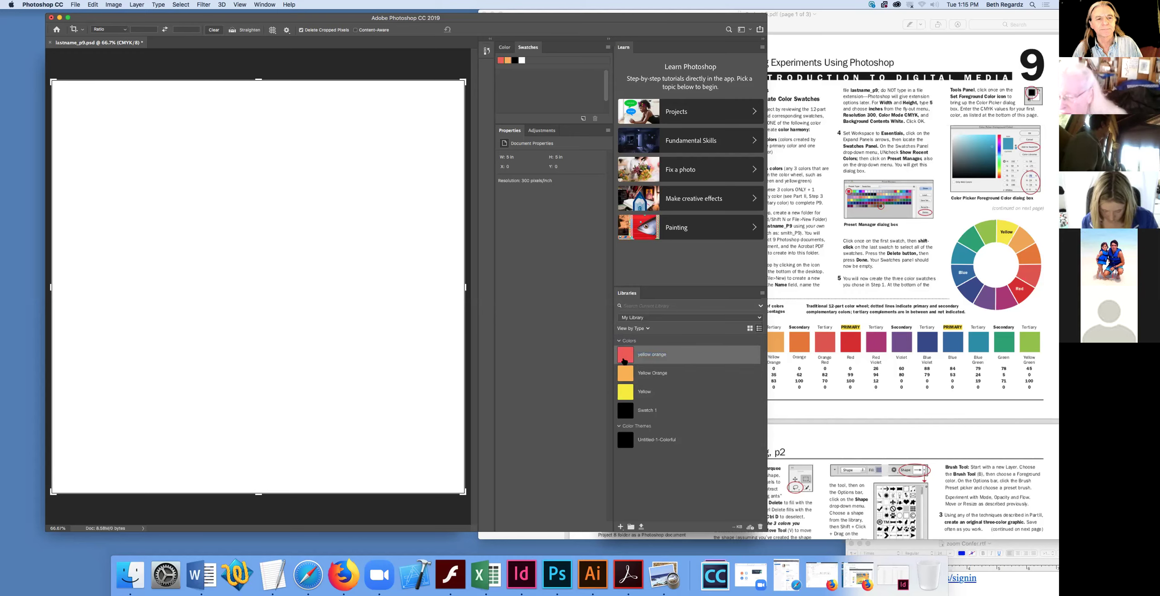
left_click(625, 392)
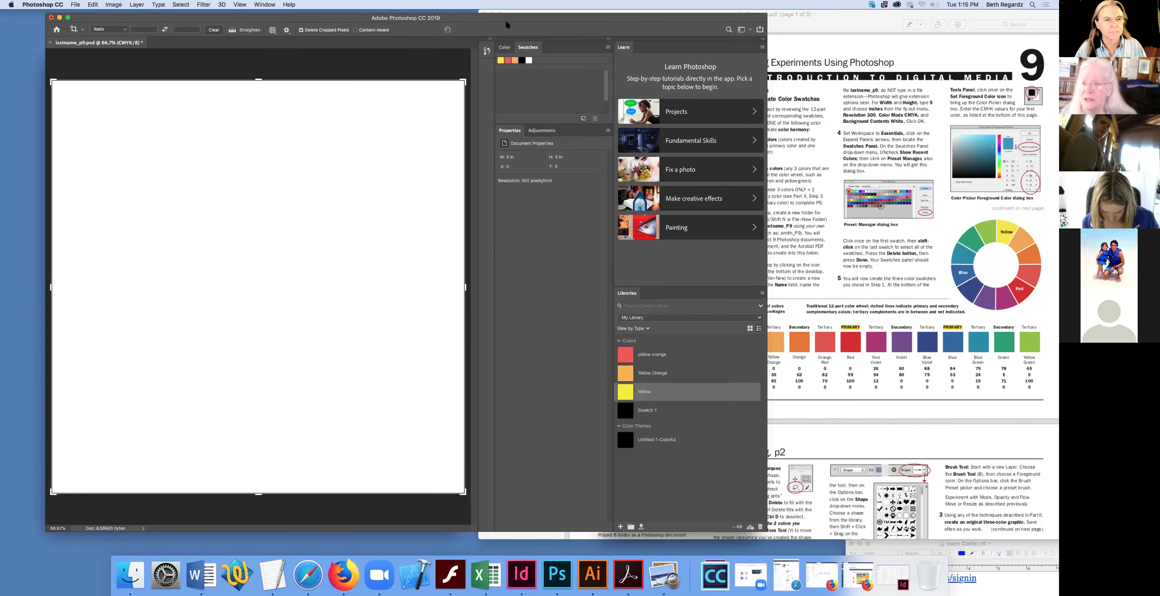
Step: Shift the Photoshop window to the right, consult the CMYK table in the Project 9 PDF, and return to Photoshop
left_click_drag(506, 22, 560, 16)
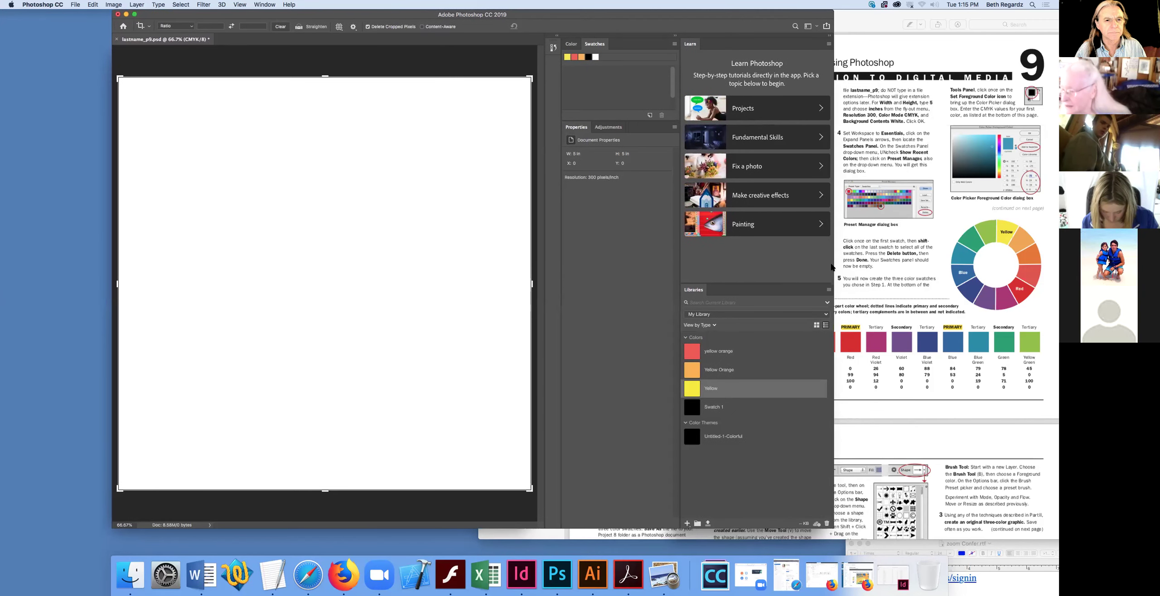
left_click(916, 410)
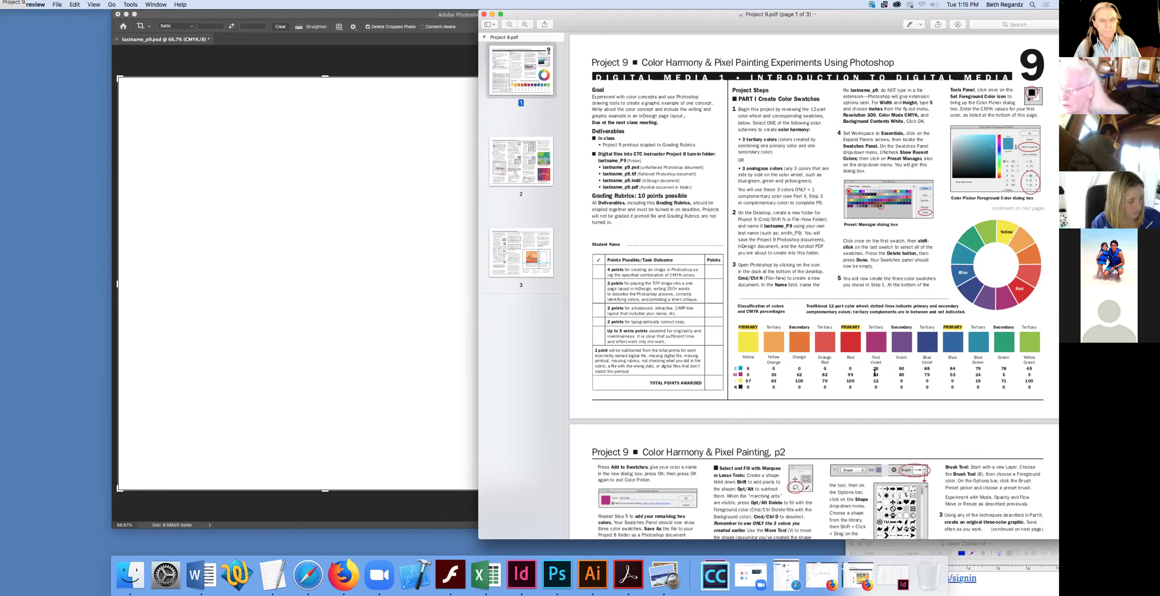
left_click(417, 169)
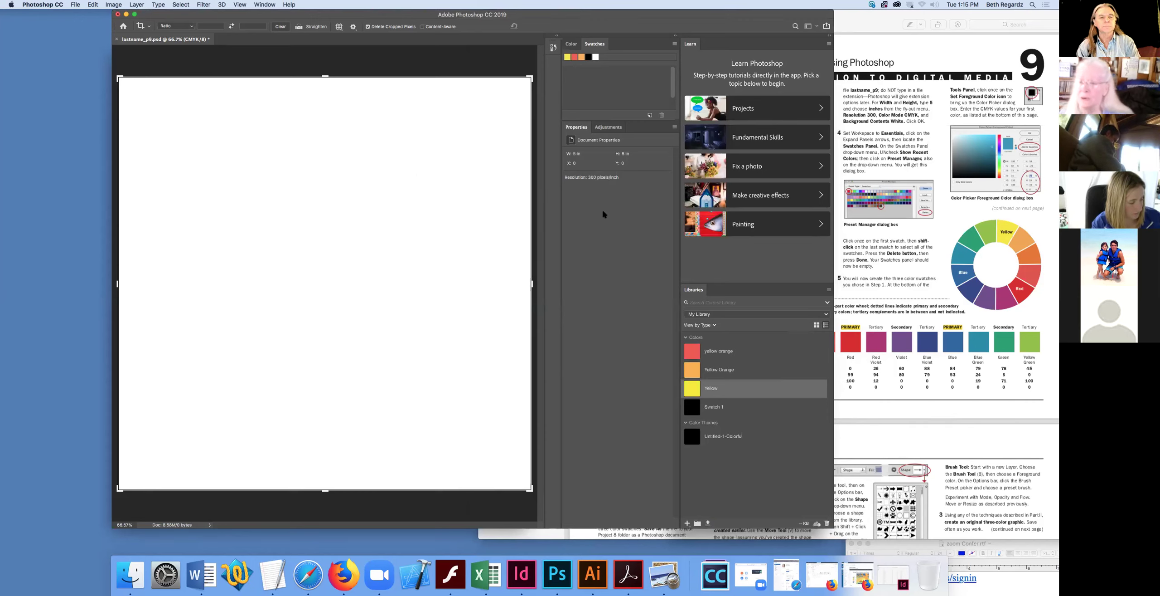
Step: Open the foreground Color Picker from the color controls and move it over the canvas, clear of the Color panel
left_click(571, 45)
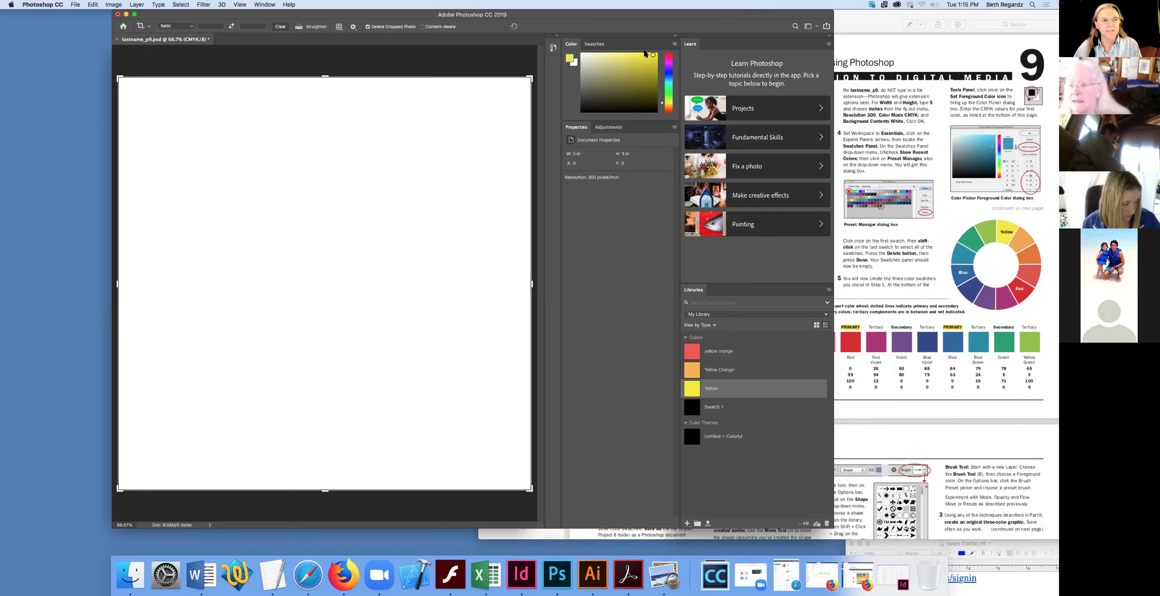
left_click(570, 59)
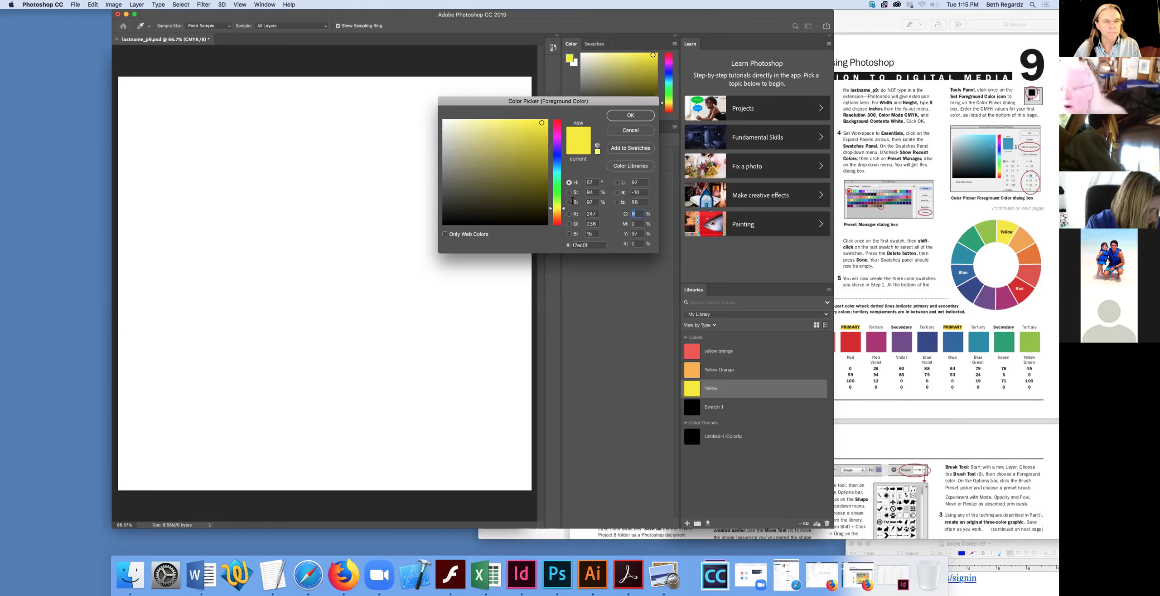
left_click_drag(620, 101, 605, 100)
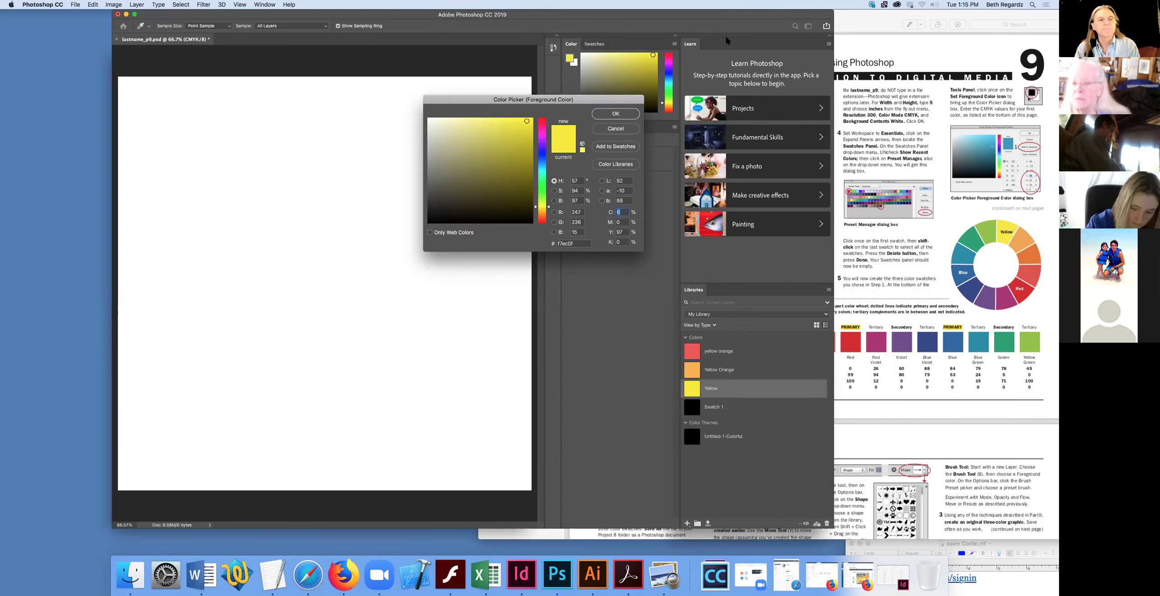
mouse_move(726, 38)
left_mouse_down()
mouse_move(712, 34)
mouse_move(723, 36)
left_mouse_up()
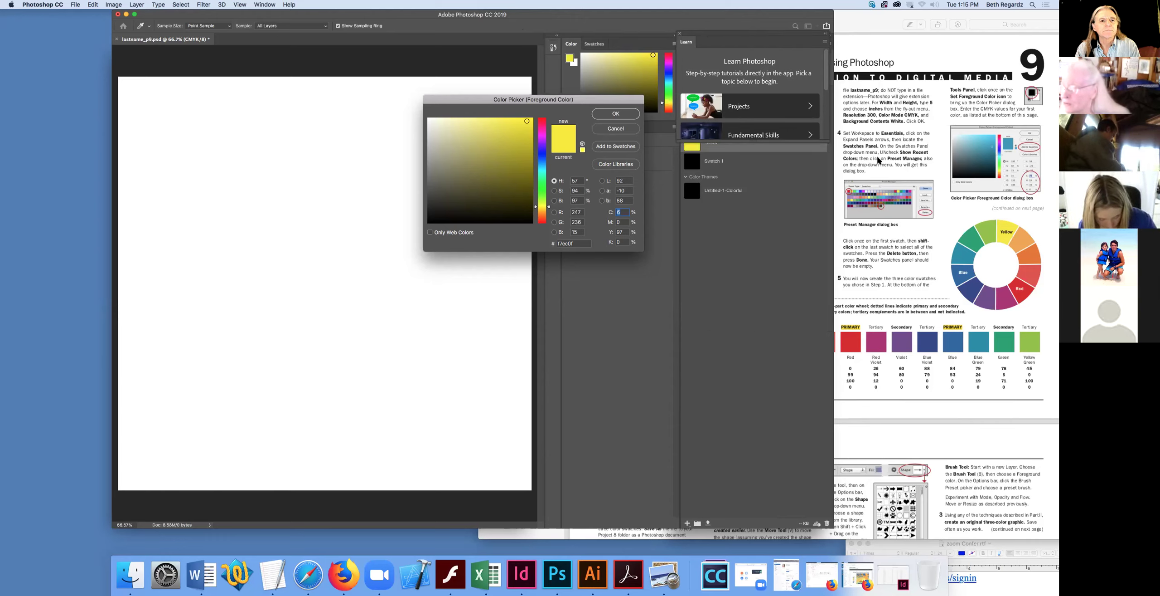
Step: Switch to Preview, move the Project 9 PDF aside so its CMYK table sits beside Photoshop, and return to the Color Picker
key("super+Tab")
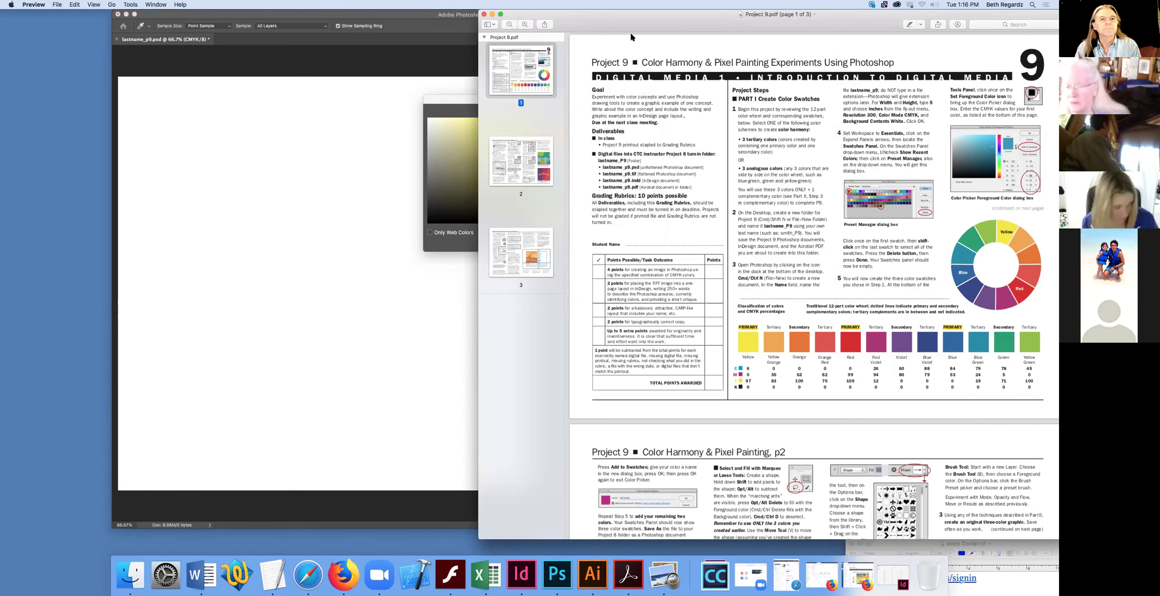
left_click_drag(512, 14, 560, 22)
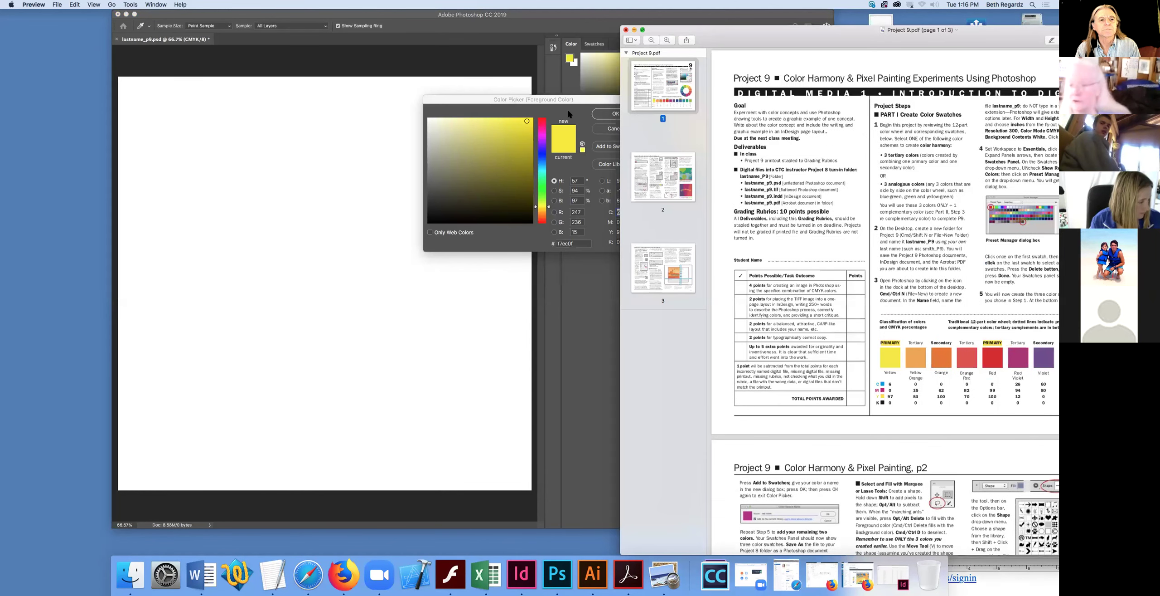
left_click(570, 114)
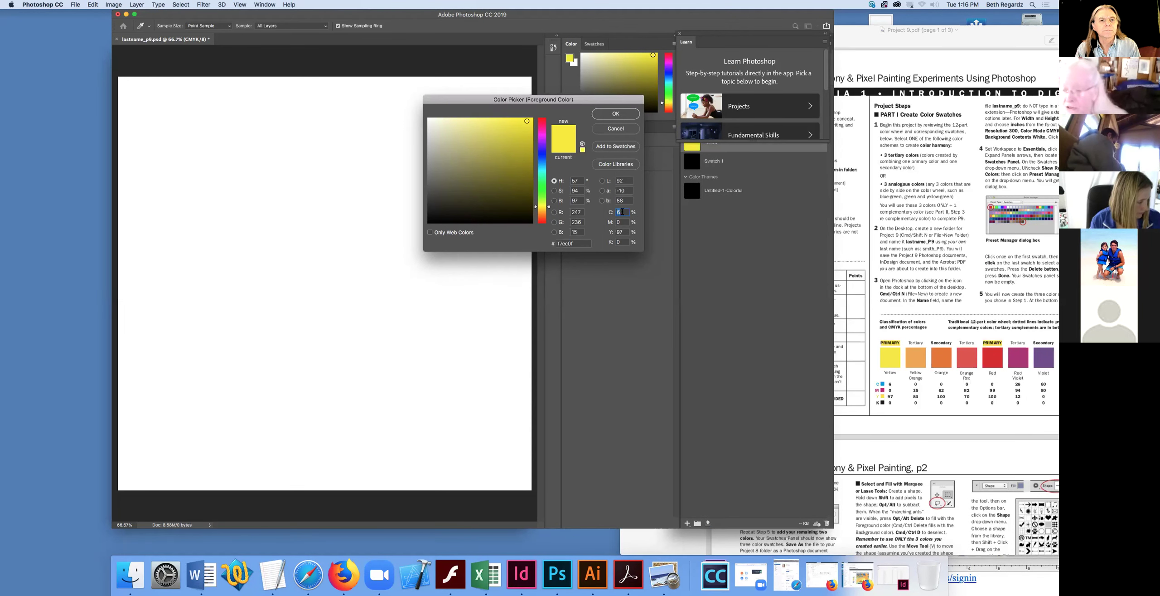
Step: Set the foreground color's CMYK values to C 0, M 35, Y 83 and K 0
type("0")
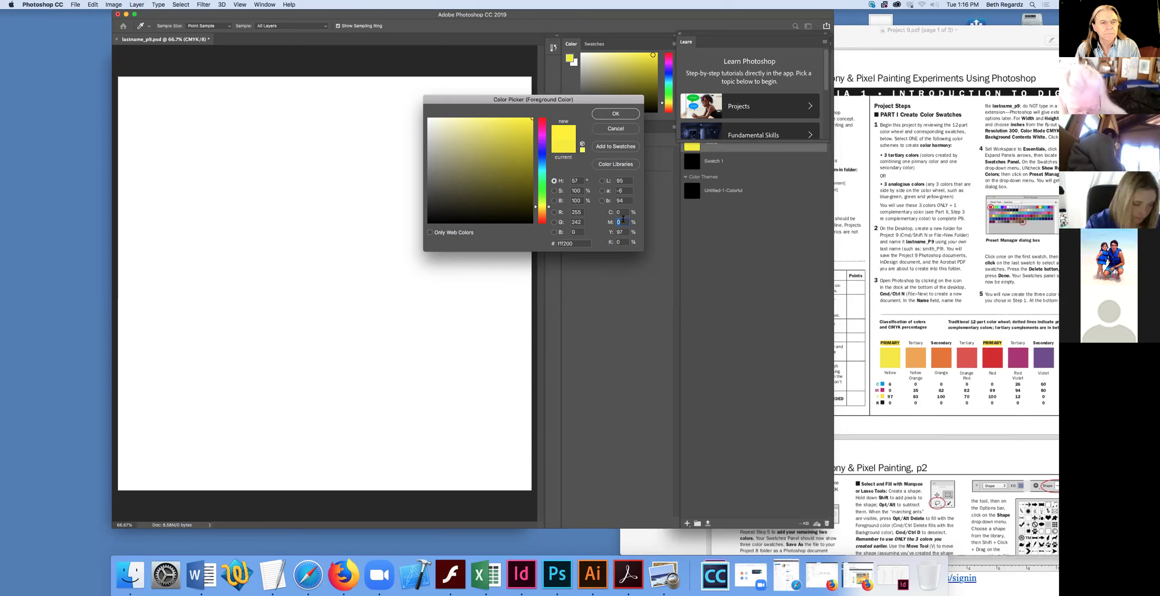
type("3")
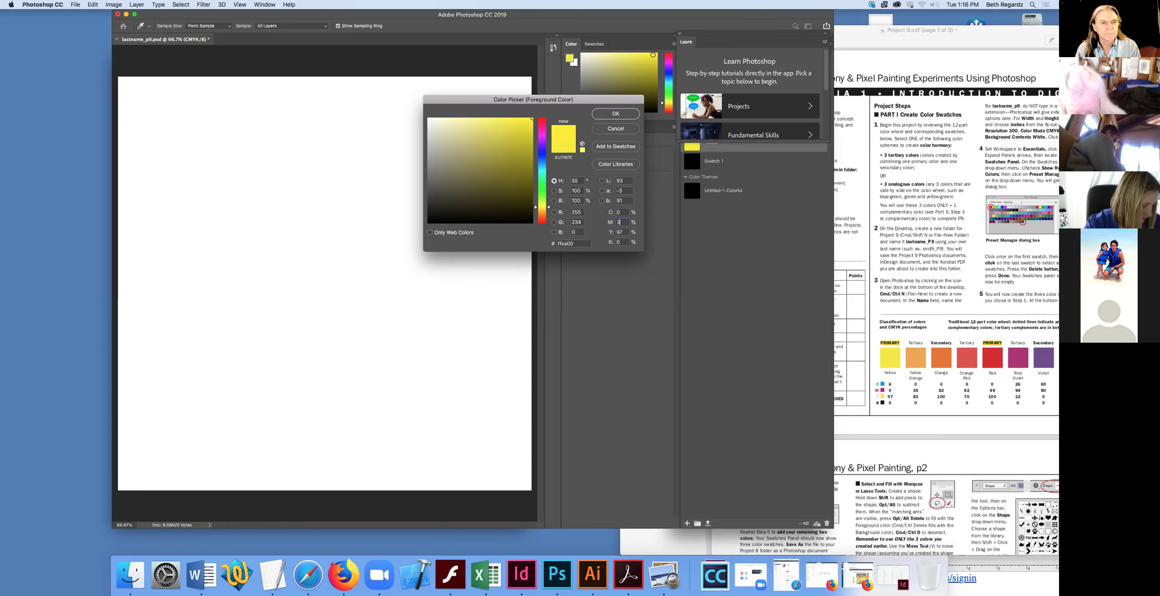
type("5")
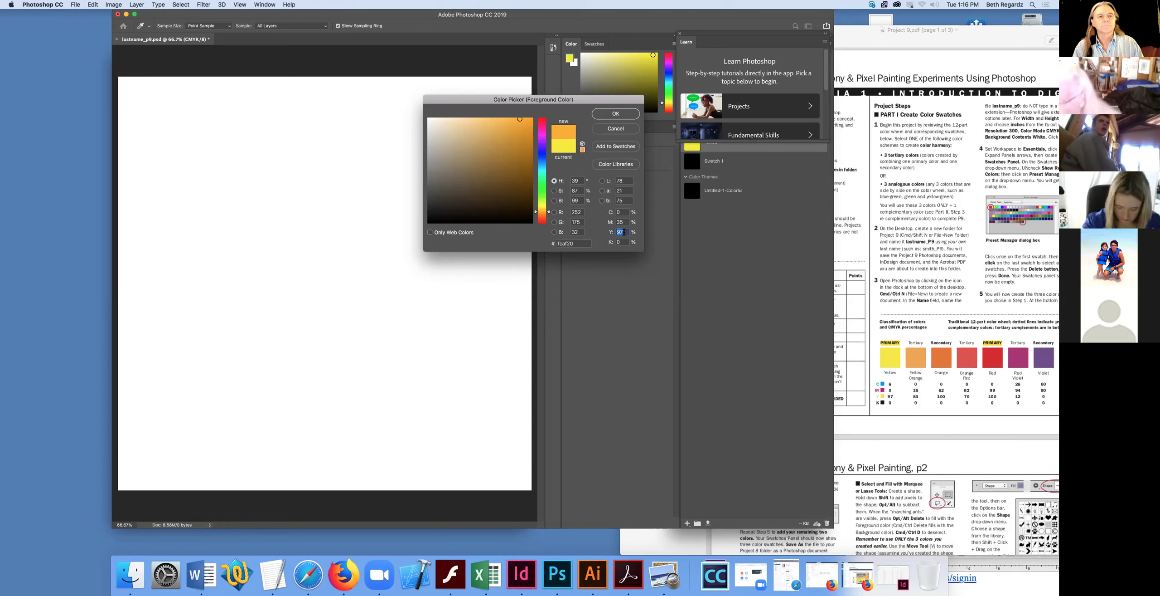
type("83")
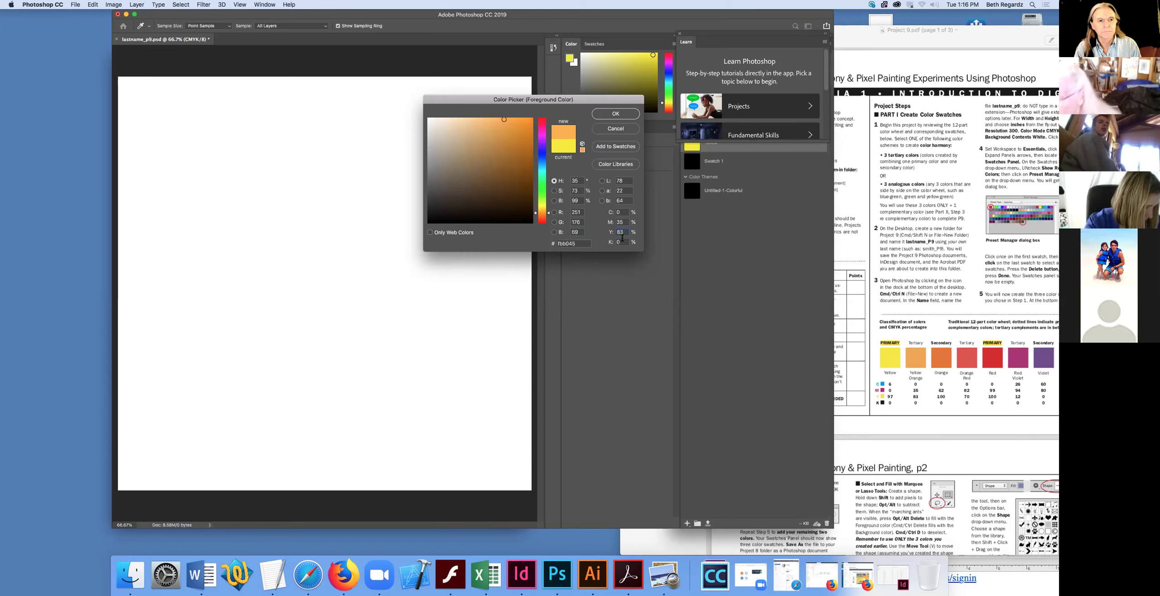
key("Tab")
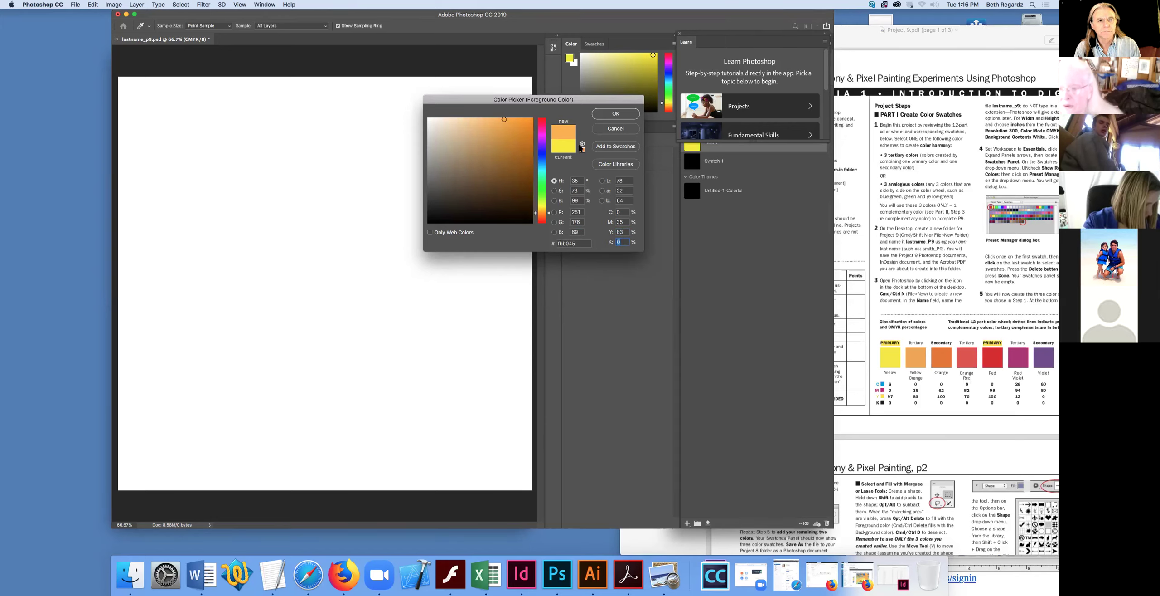
Step: Add the color to the swatches and the current library under the name Yellow Orange
left_click(607, 147)
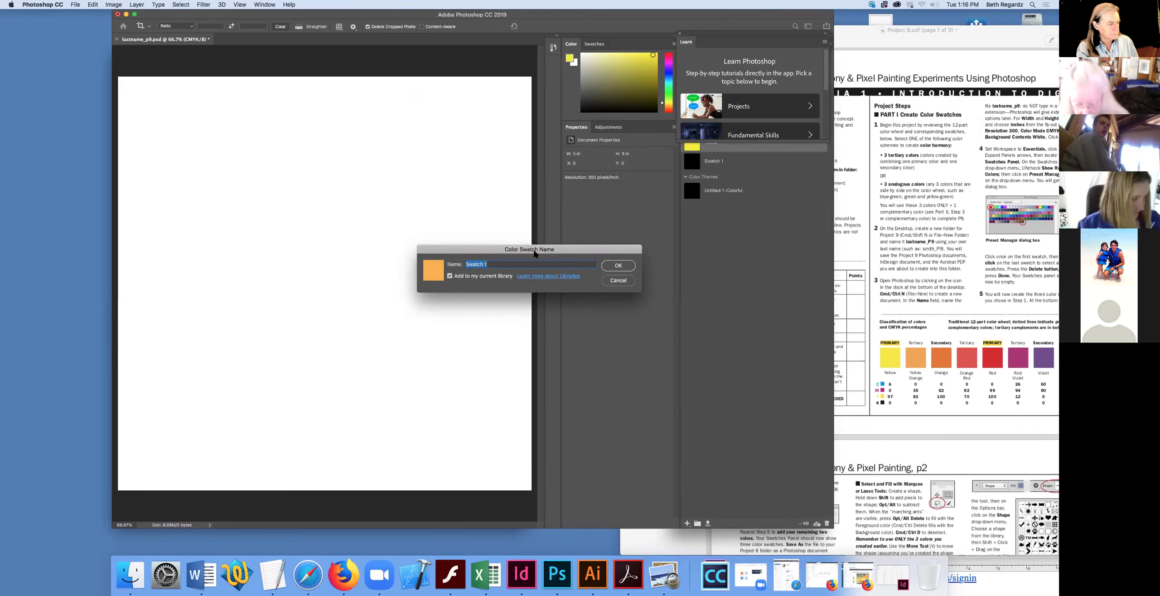
type("Yello")
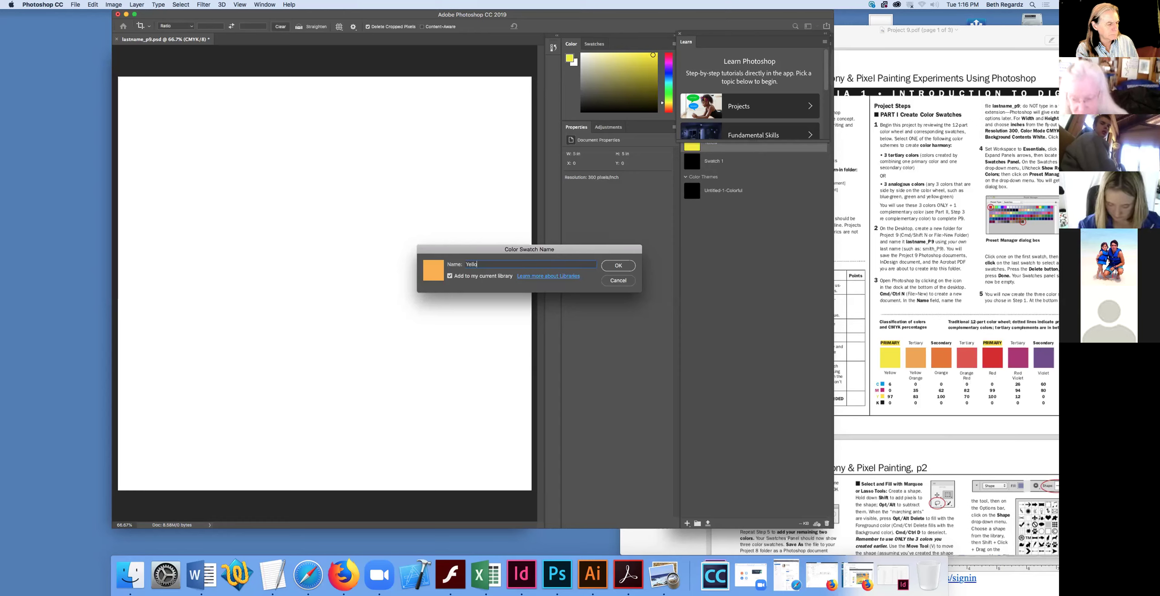
type("w Orange")
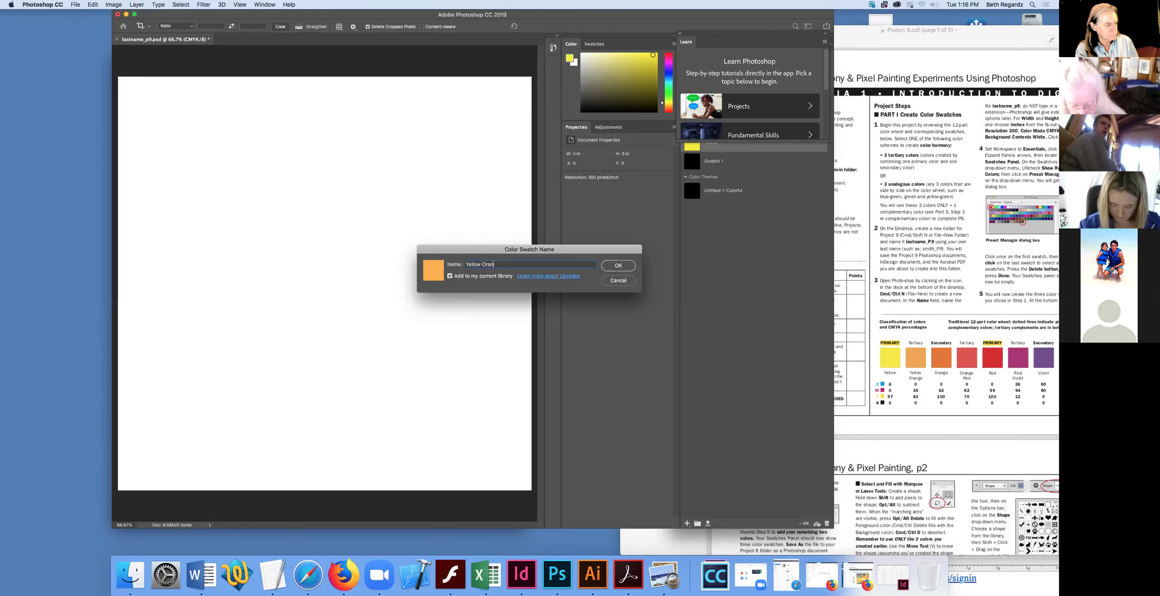
left_click(619, 265)
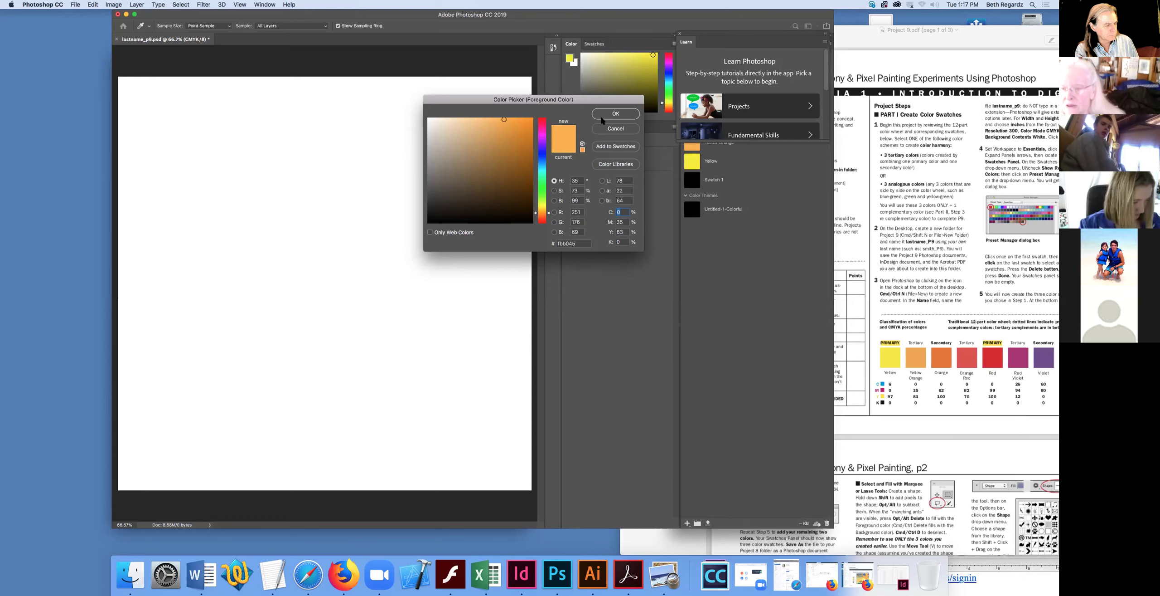
Step: Add the orange color to the swatches and current library once more, keeping the name Swatch 1
left_click(614, 150)
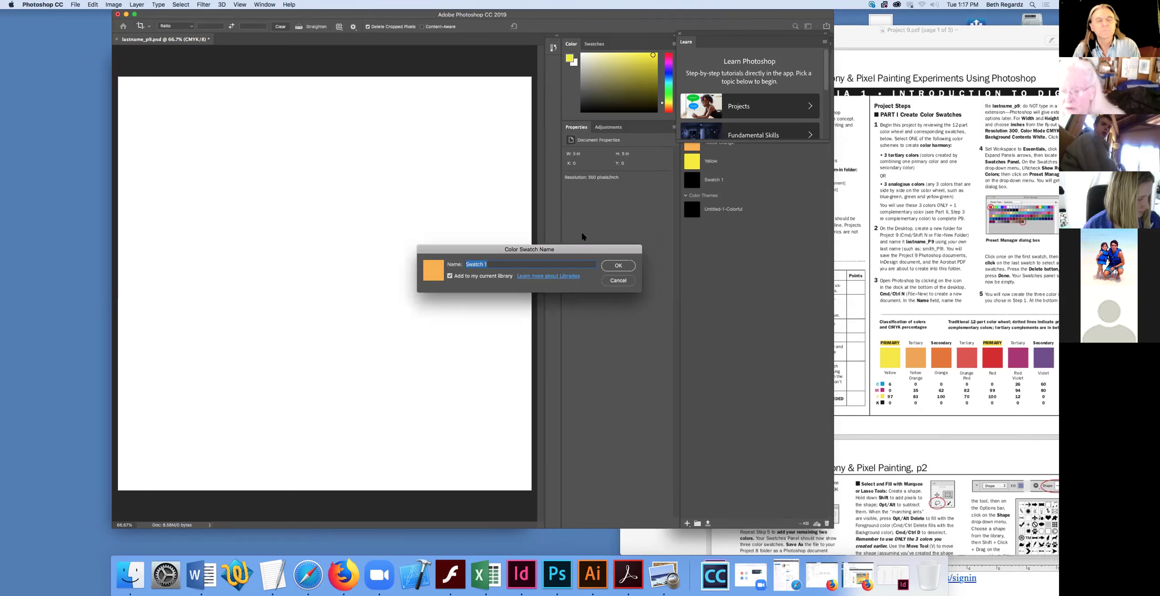
left_click(618, 265)
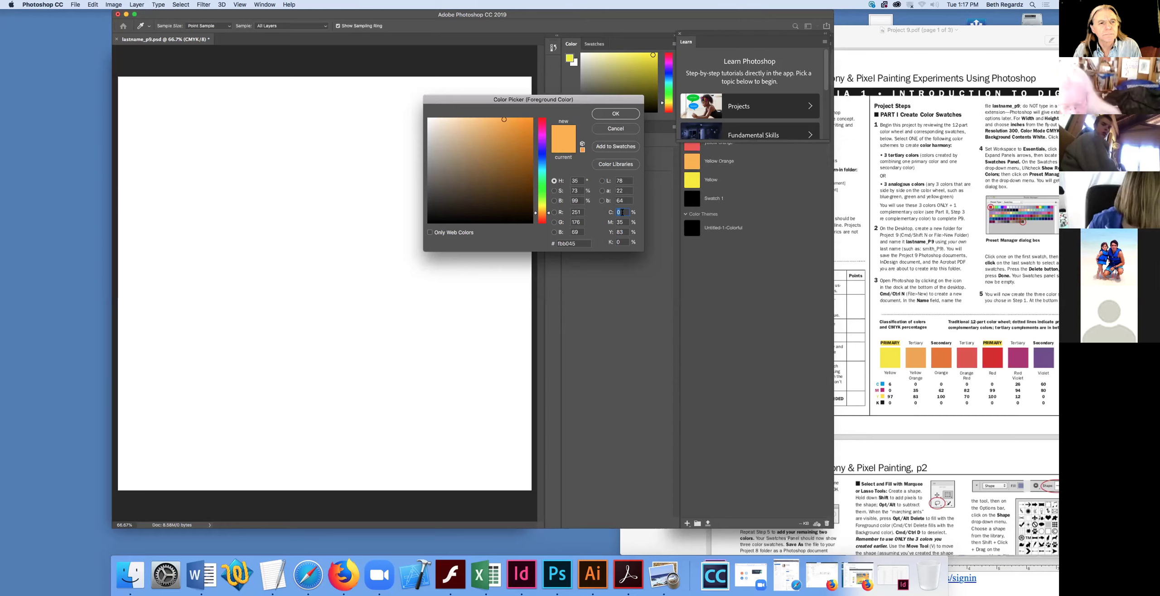
Step: Set the foreground color's CMYK values to C 26, M 94 and Y 12
type("26")
key("Tab")
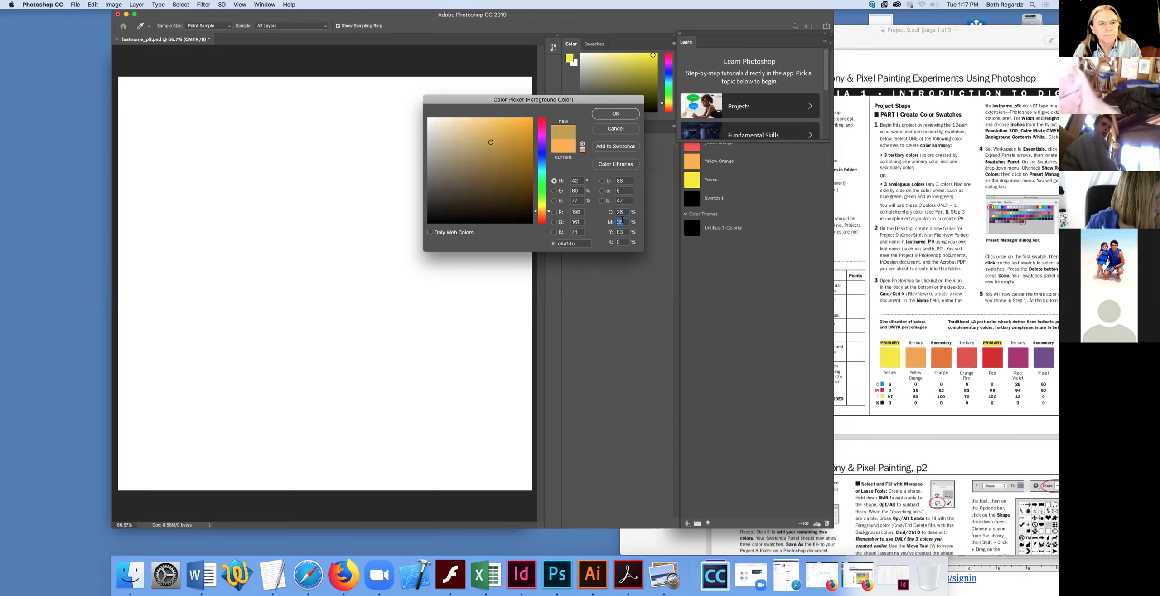
type("9")
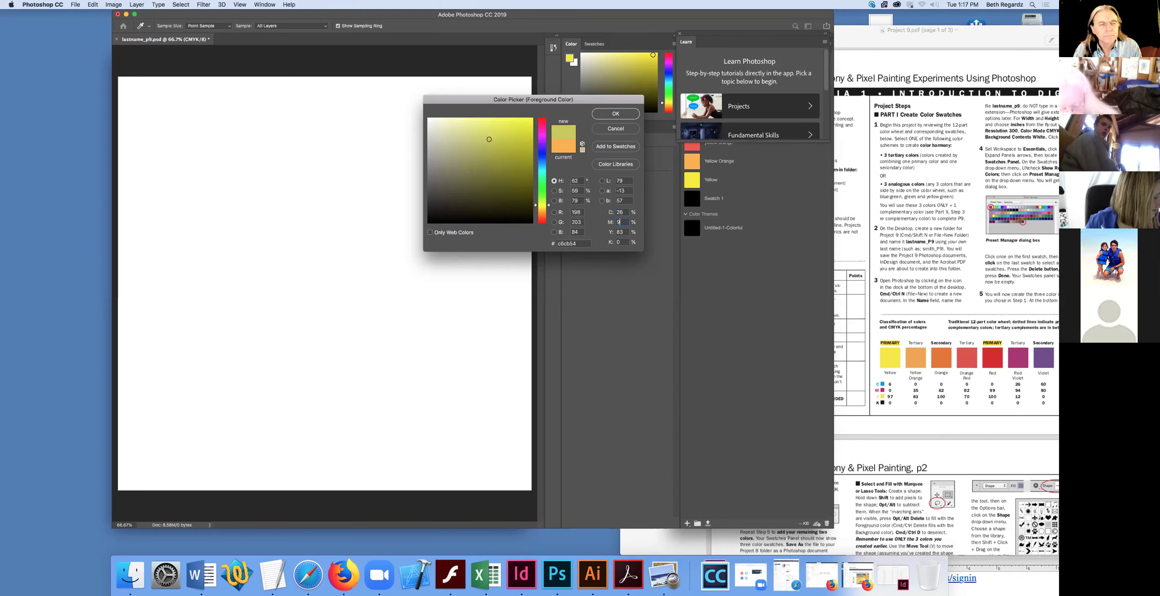
type("4")
key("Tab")
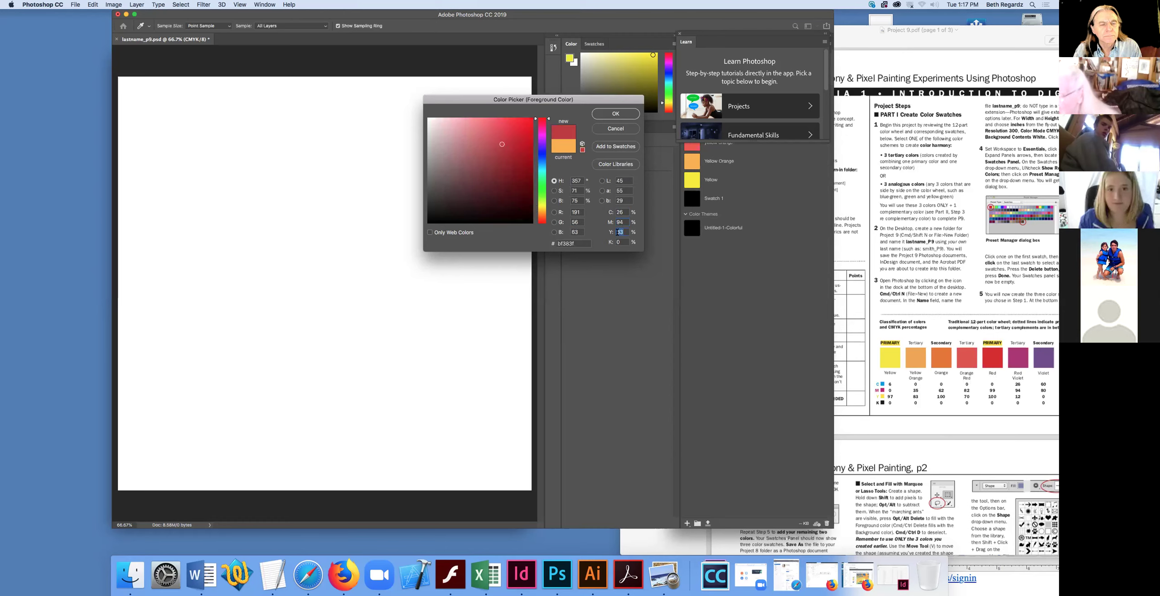
type("12")
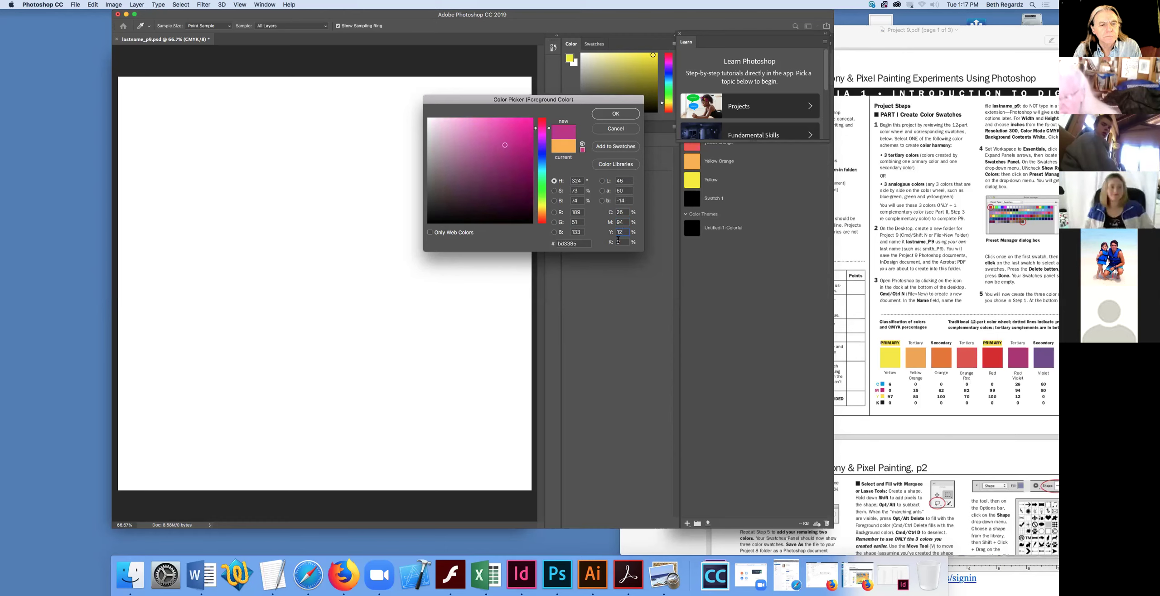
Step: Add the color to the swatches and current library as Red Violet, and accept it as the foreground color
left_click(615, 147)
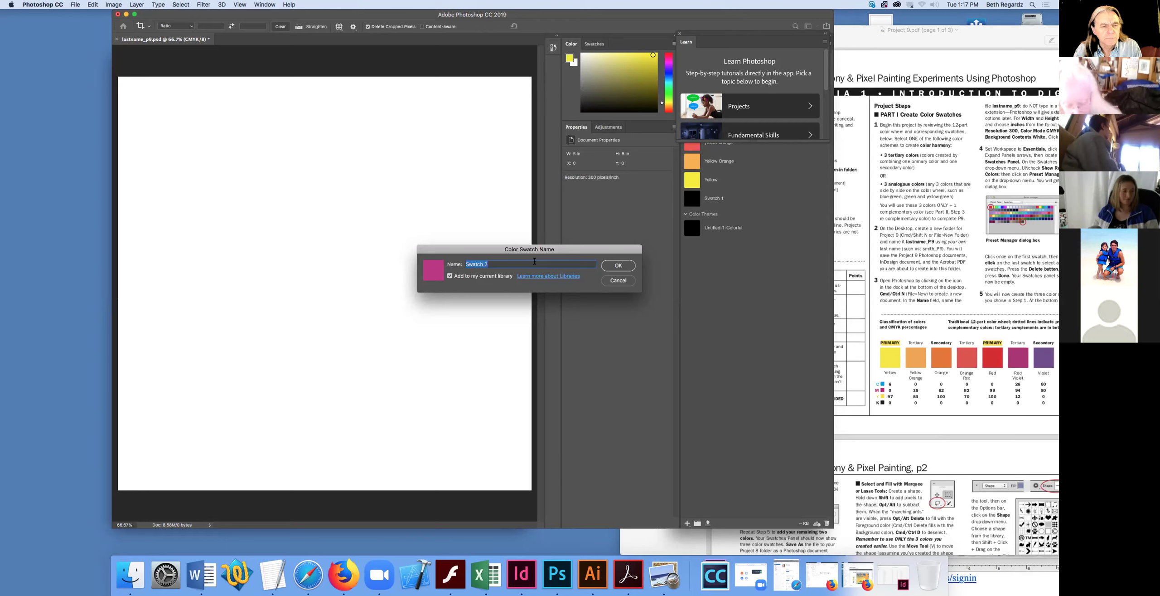
type("Rw")
key("BackSpace")
type("ed Violet")
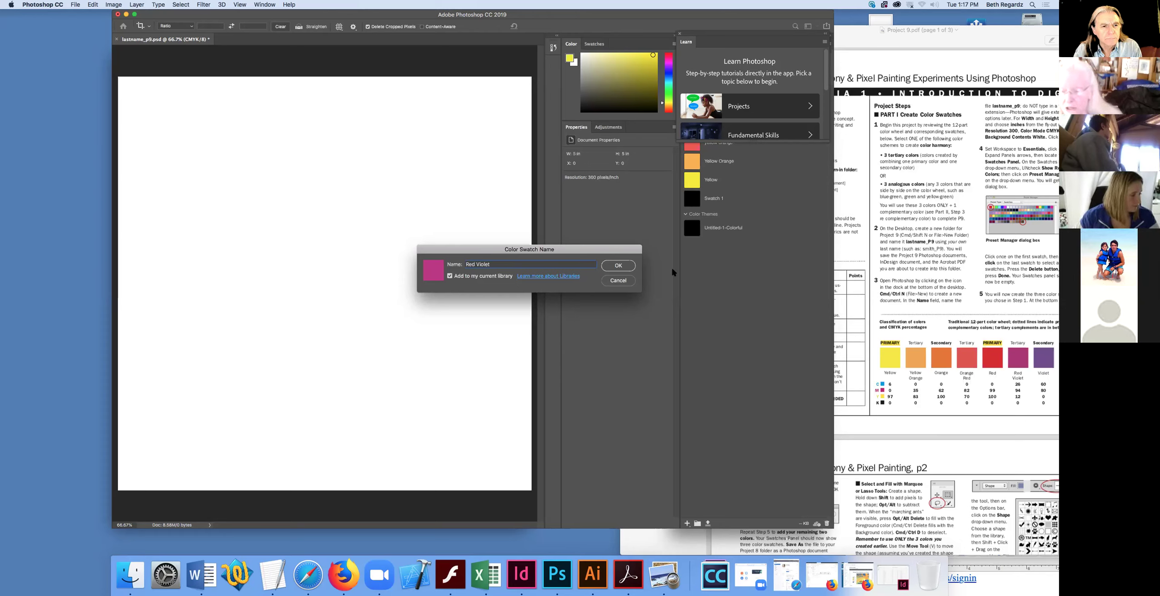
left_click(624, 267)
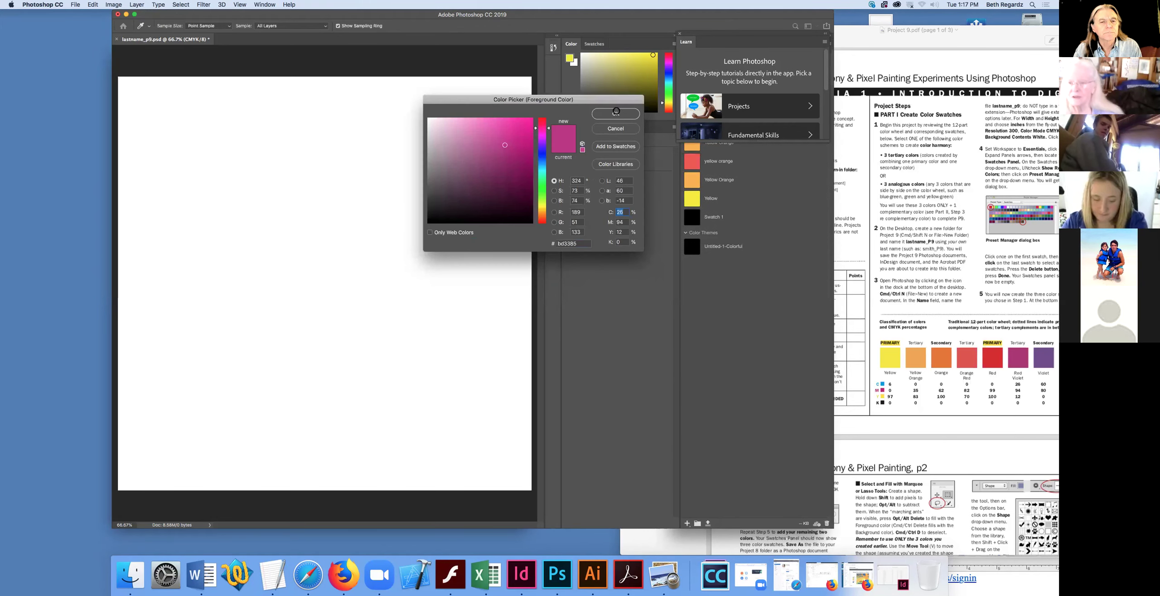
left_click(617, 113)
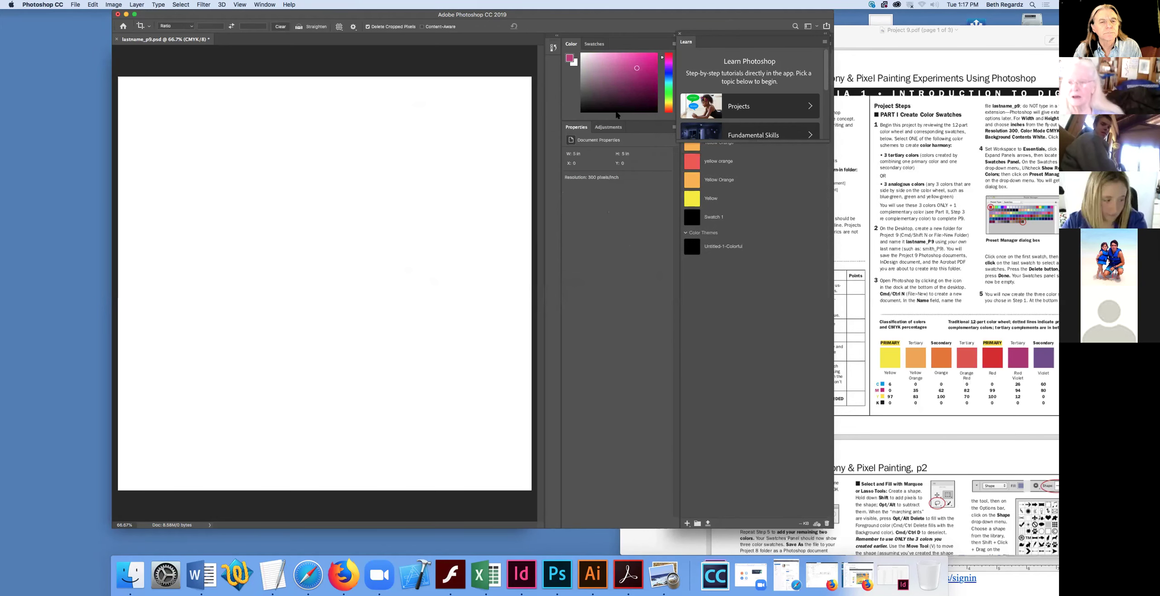
Step: Show the Swatches panel, shift the Project 9 PDF in Preview to reveal its color wheel and full CMYK table, and return to Photoshop
left_click(600, 43)
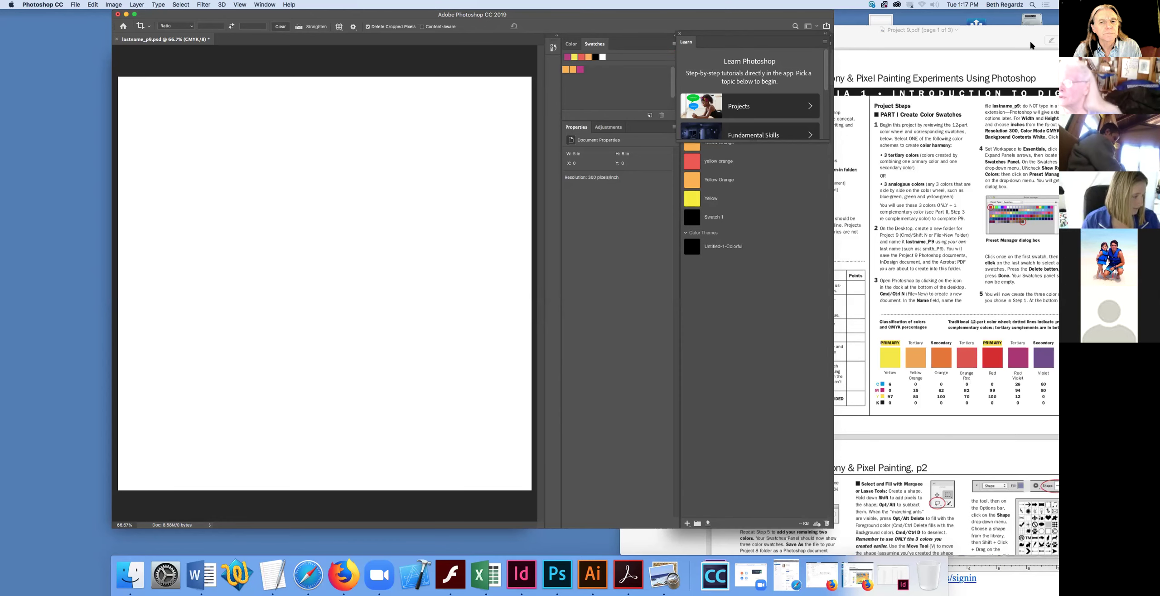
left_click(876, 64)
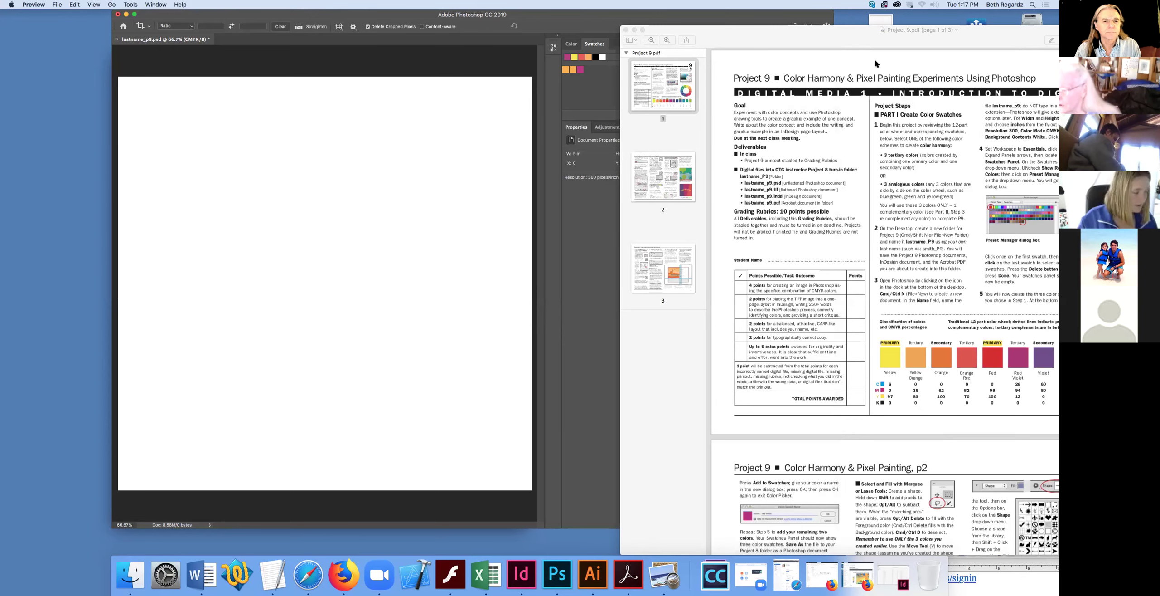
double_click(876, 29)
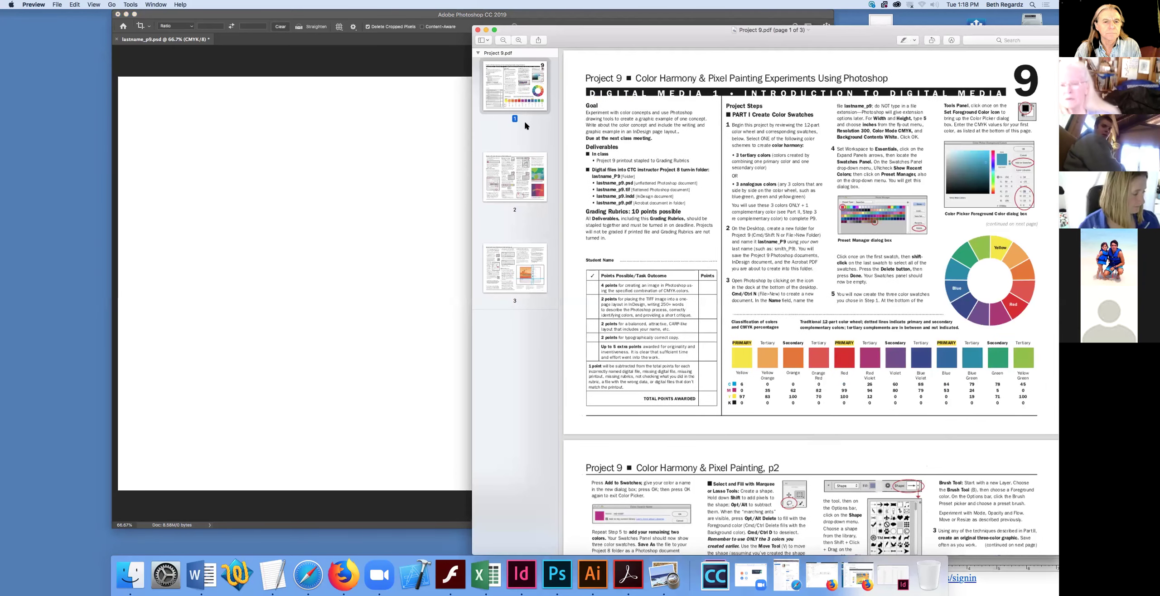
left_click(467, 142)
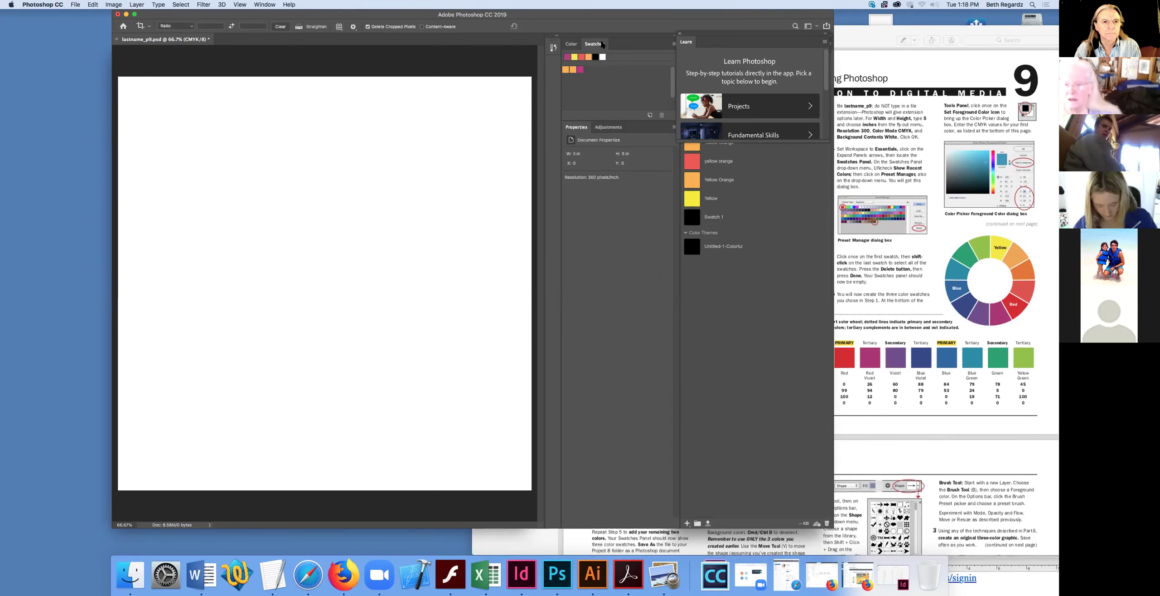
left_click(596, 79)
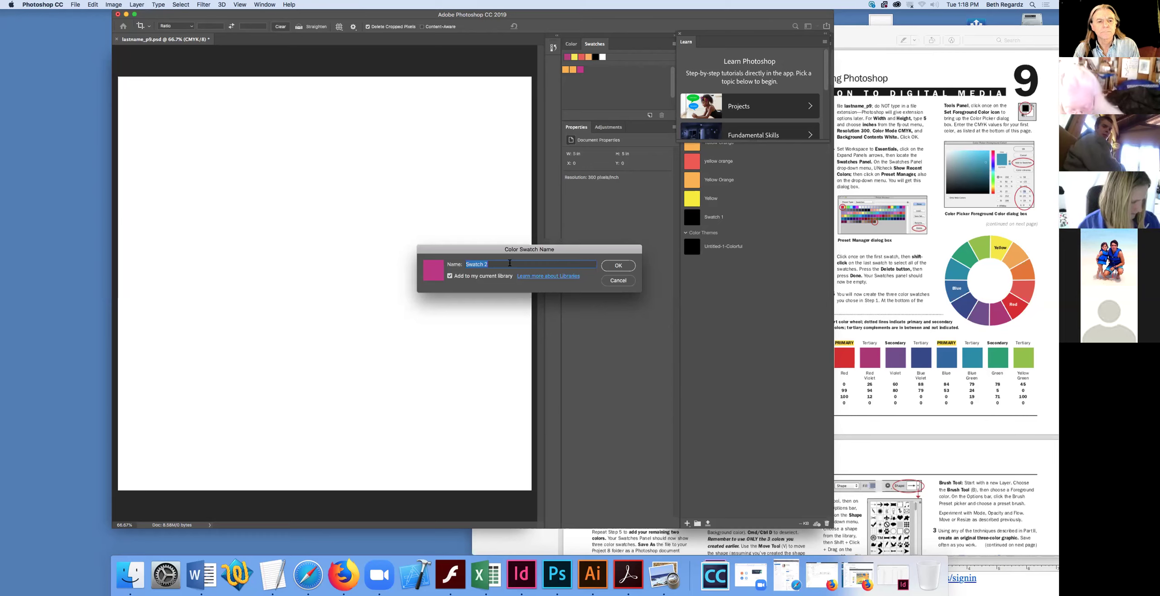
type("79")
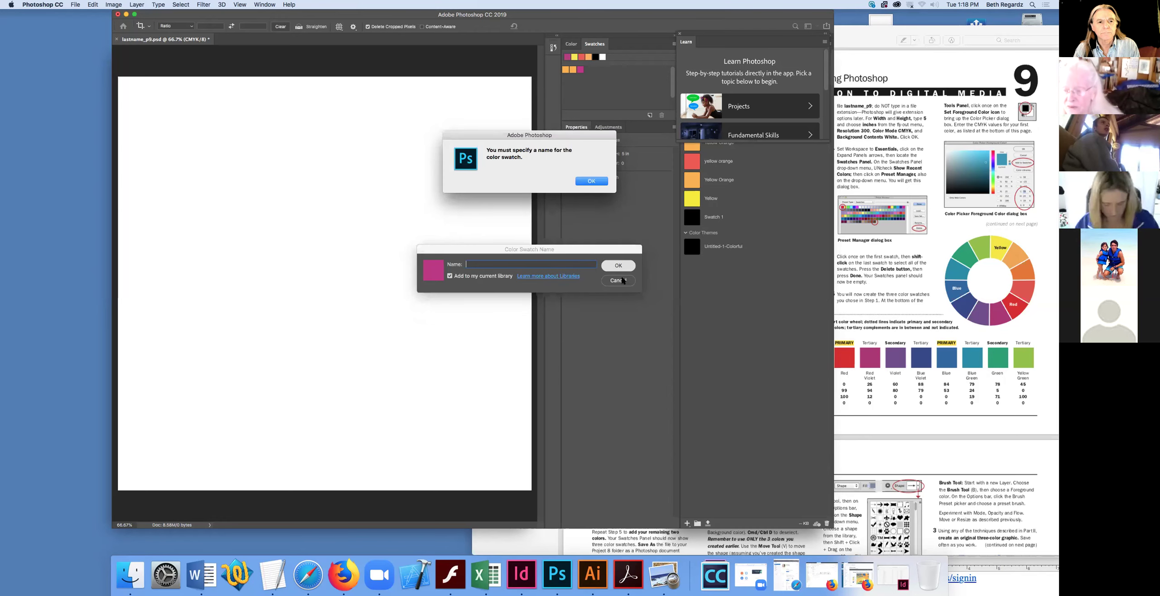
left_click(592, 181)
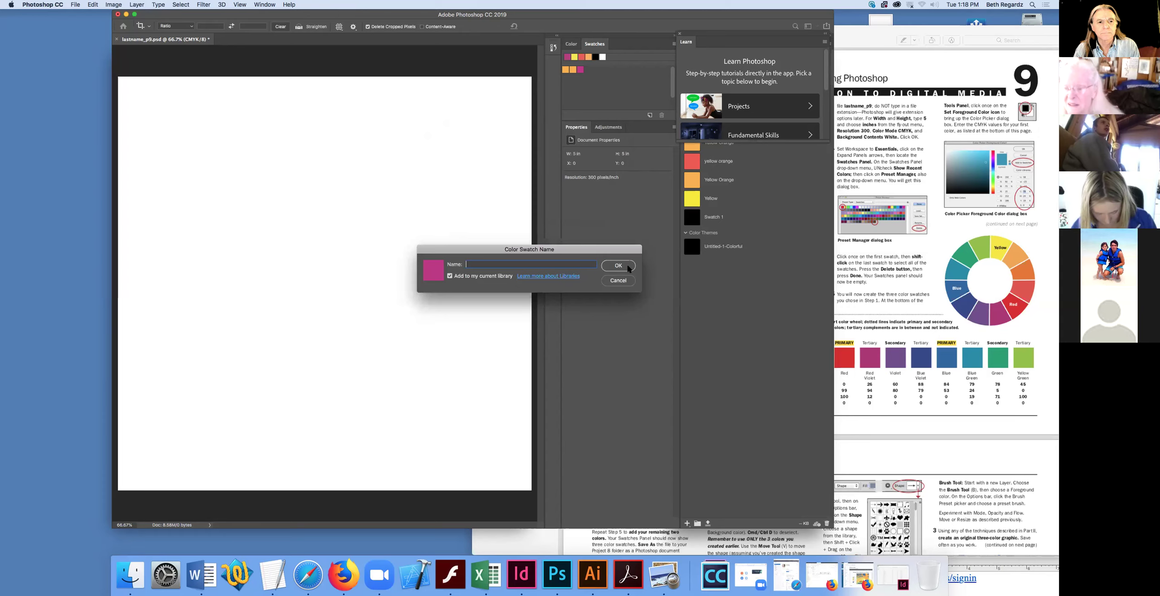
left_click(617, 279)
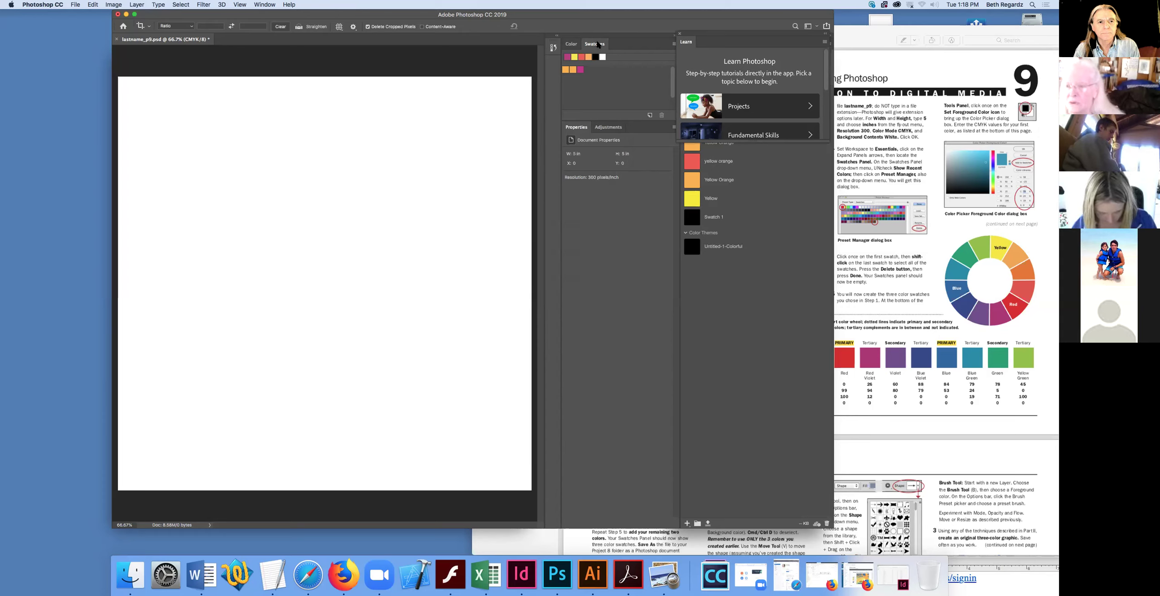
left_click(673, 45)
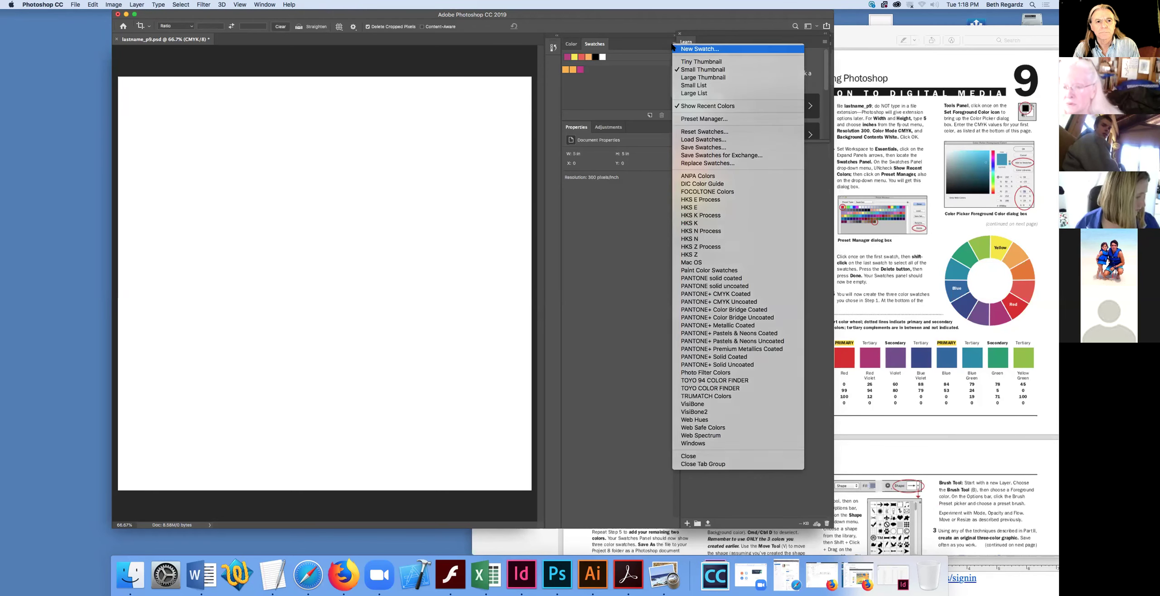
left_click(693, 48)
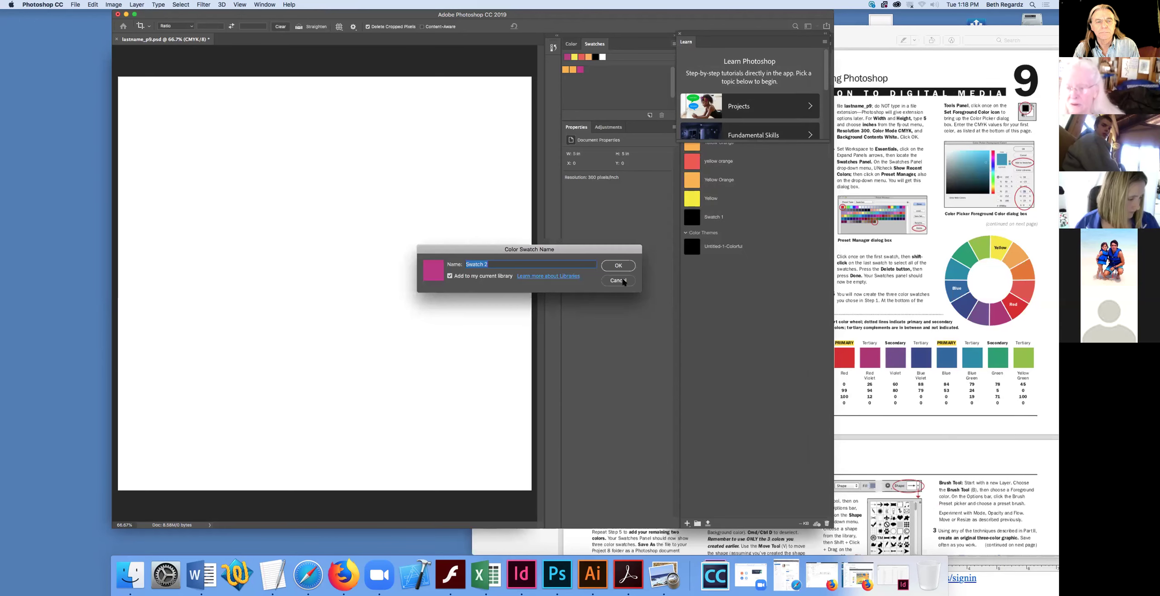
left_click(623, 282)
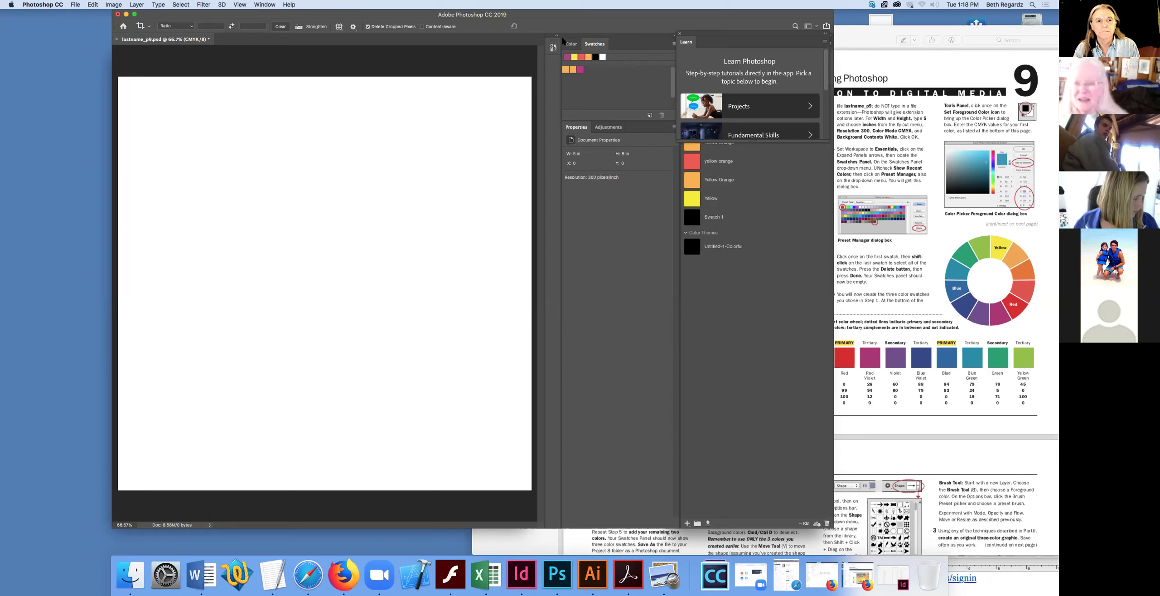
left_click(266, 5)
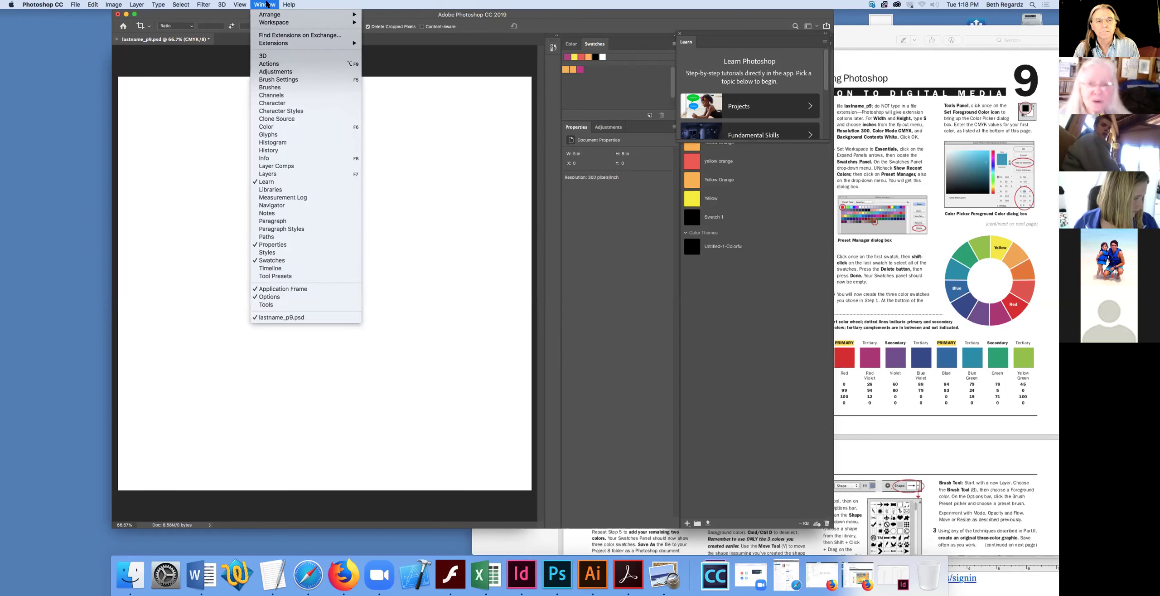
mouse_move(274, 24)
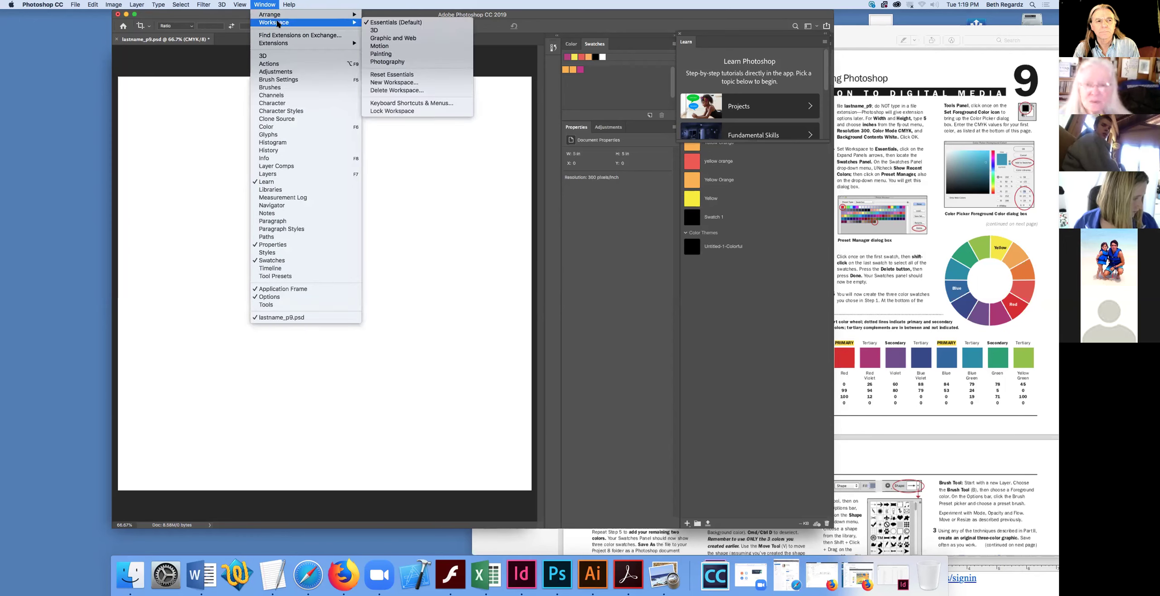
left_click(613, 218)
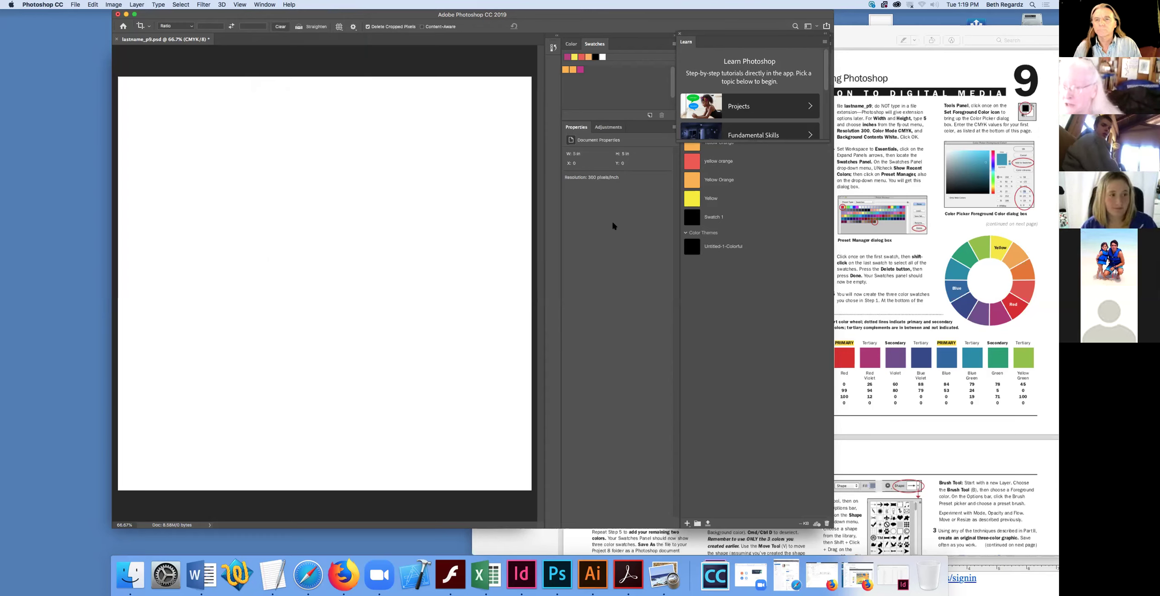
left_click(573, 45)
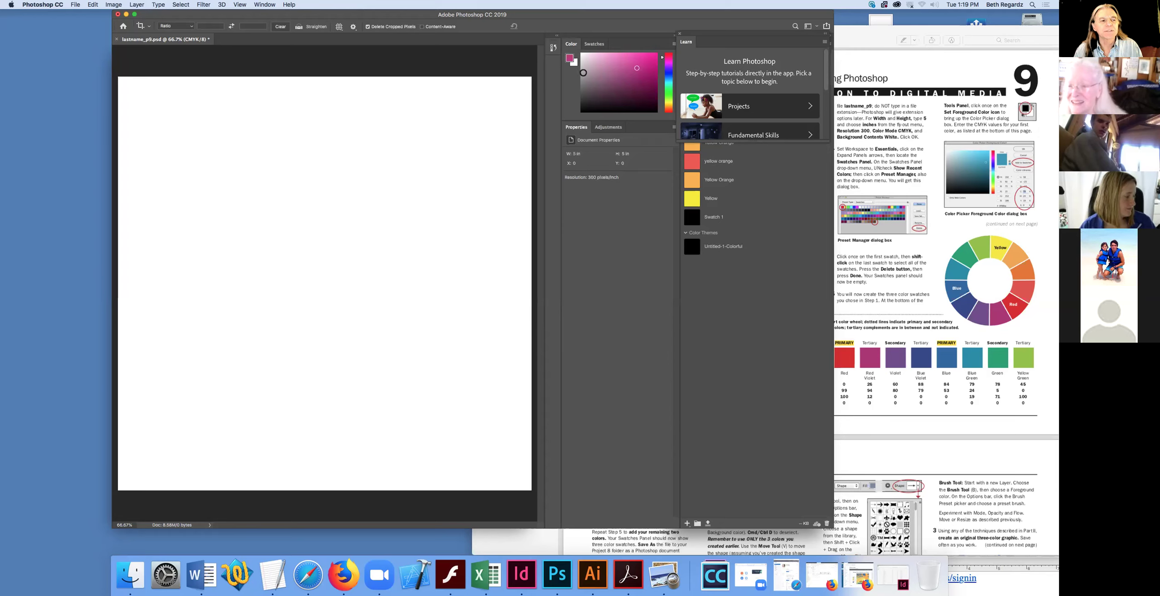
left_click(594, 44)
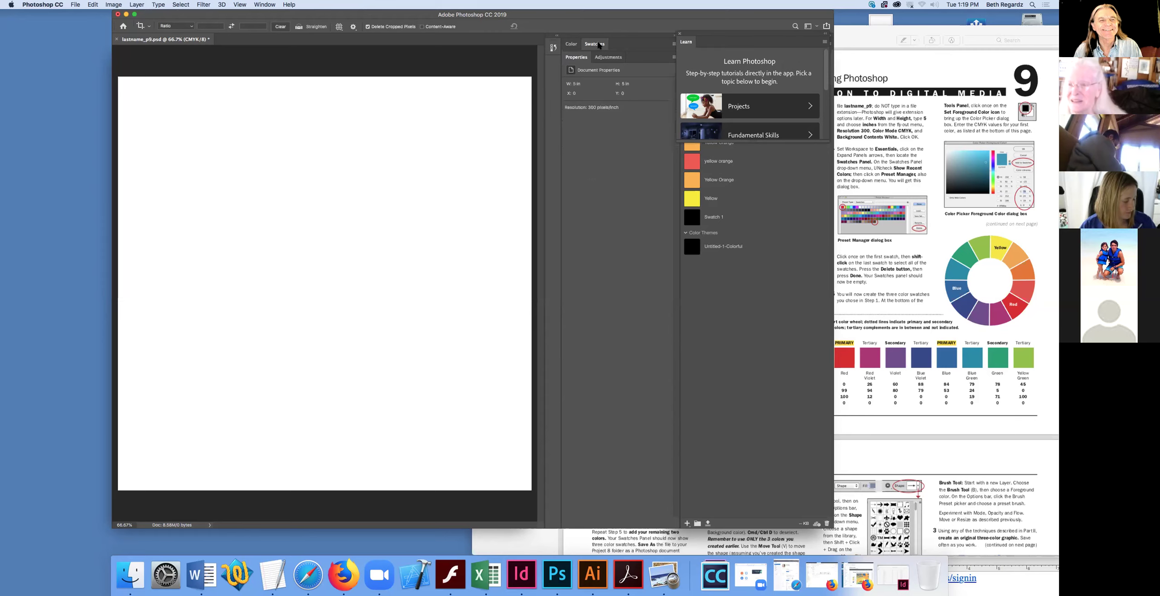
left_click(674, 44)
left_click(674, 58)
left_click(674, 57)
left_click(673, 47)
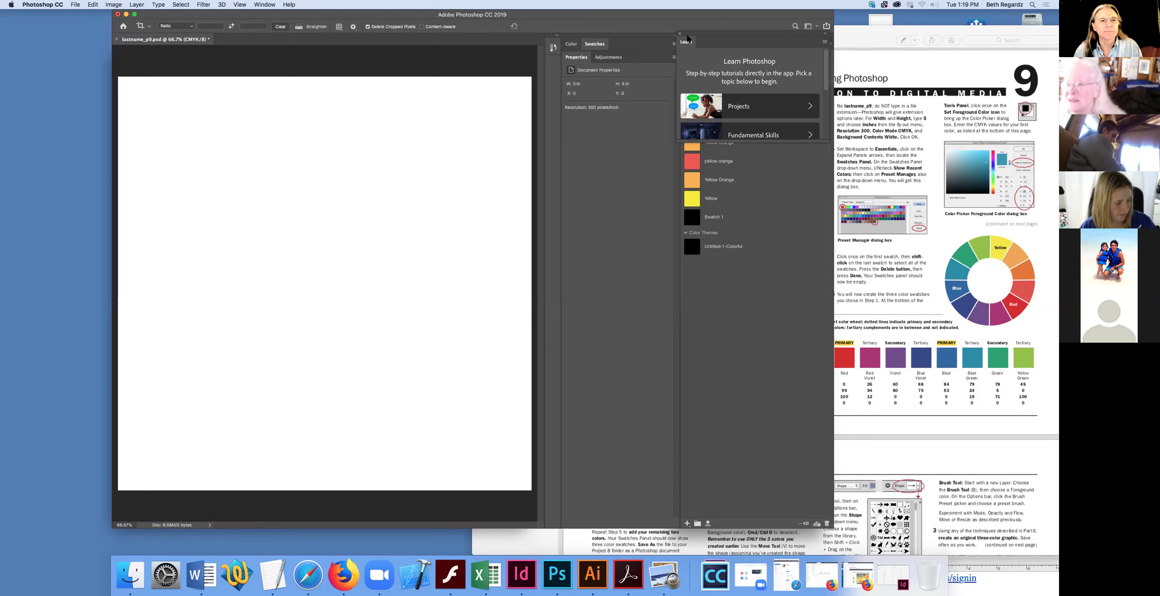
left_click(713, 33)
left_click(731, 38)
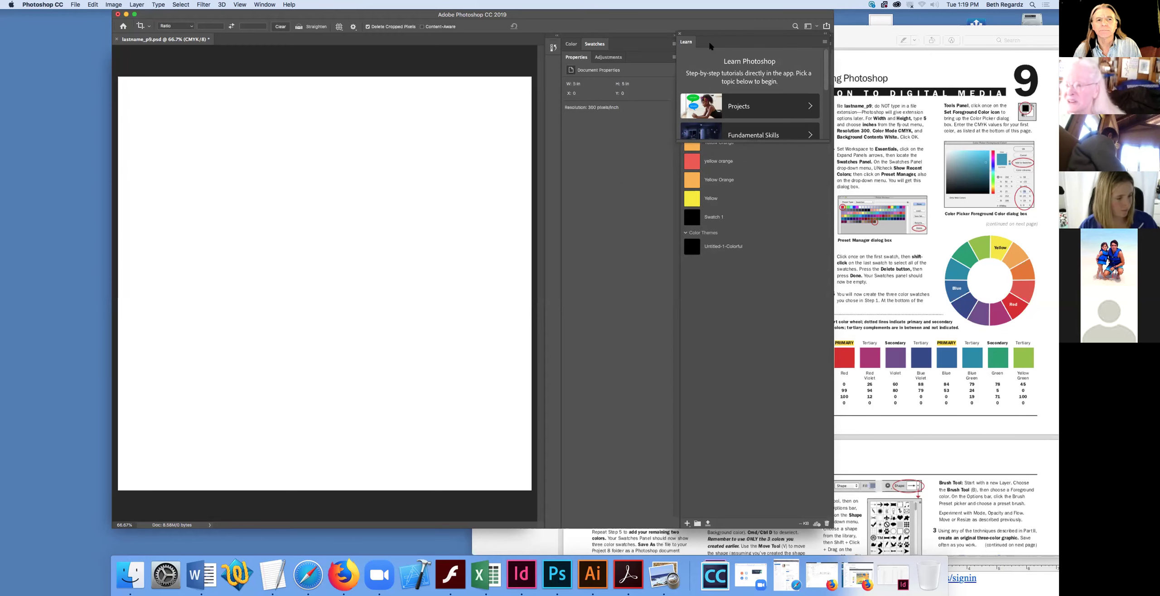
left_click(597, 46)
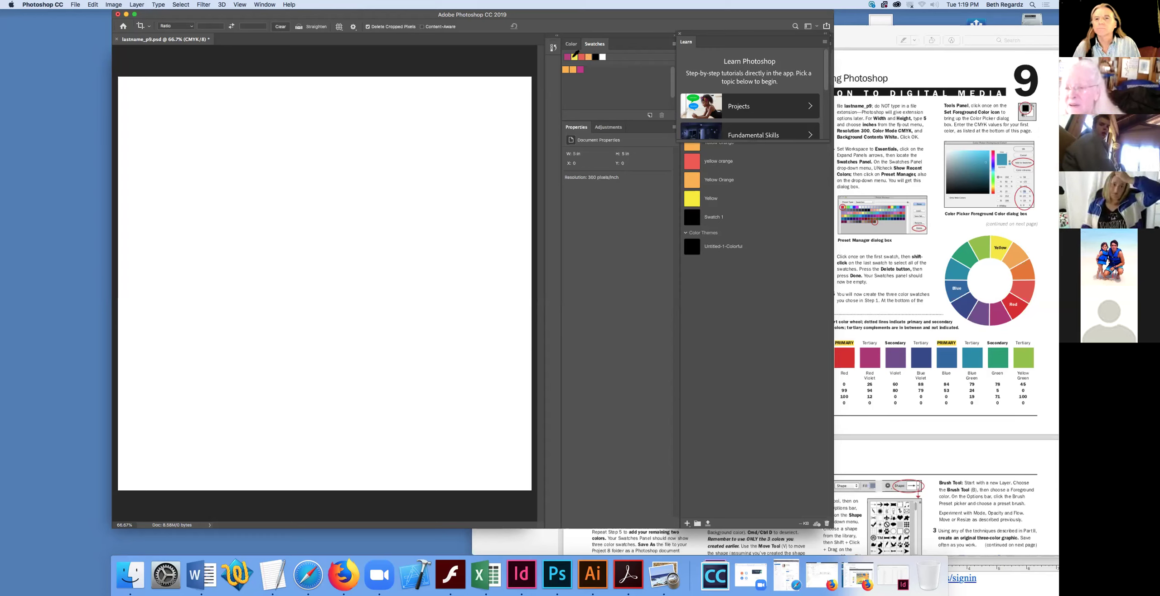
Step: Pick the yellow from the recent colors as the foreground color, and switch back to the recent magenta
left_click_drag(576, 54, 570, 53)
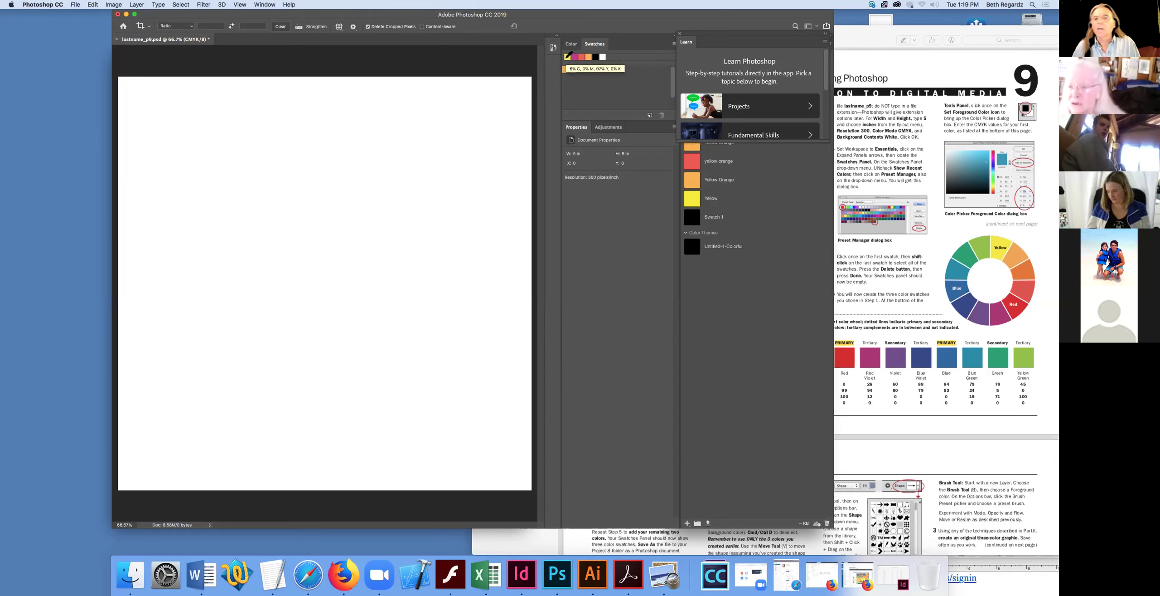
left_click(604, 94)
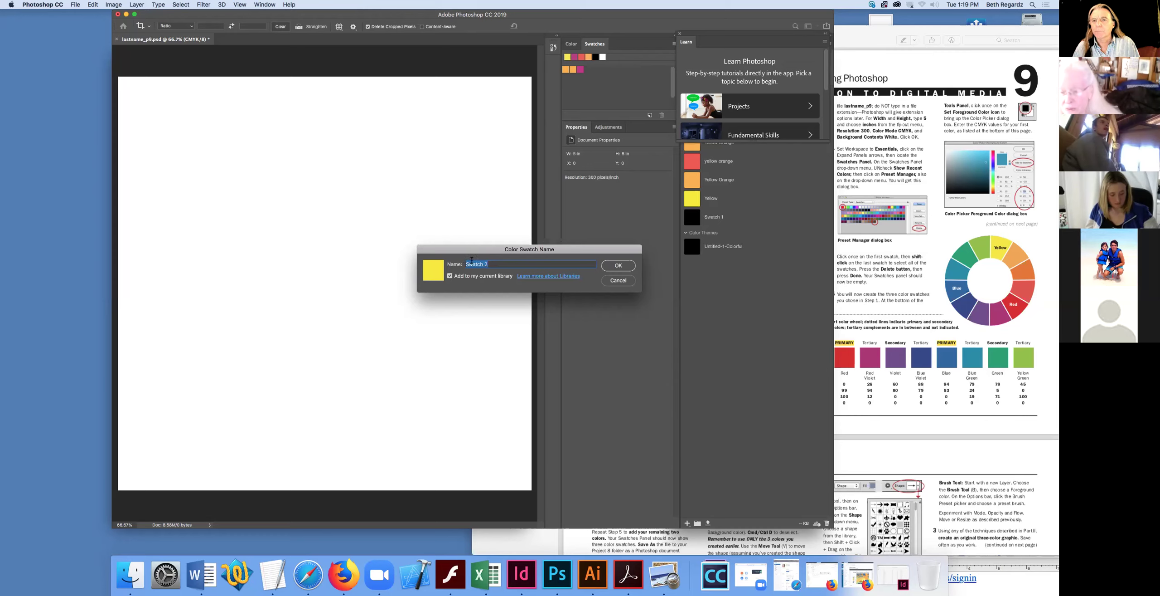
left_click(619, 281)
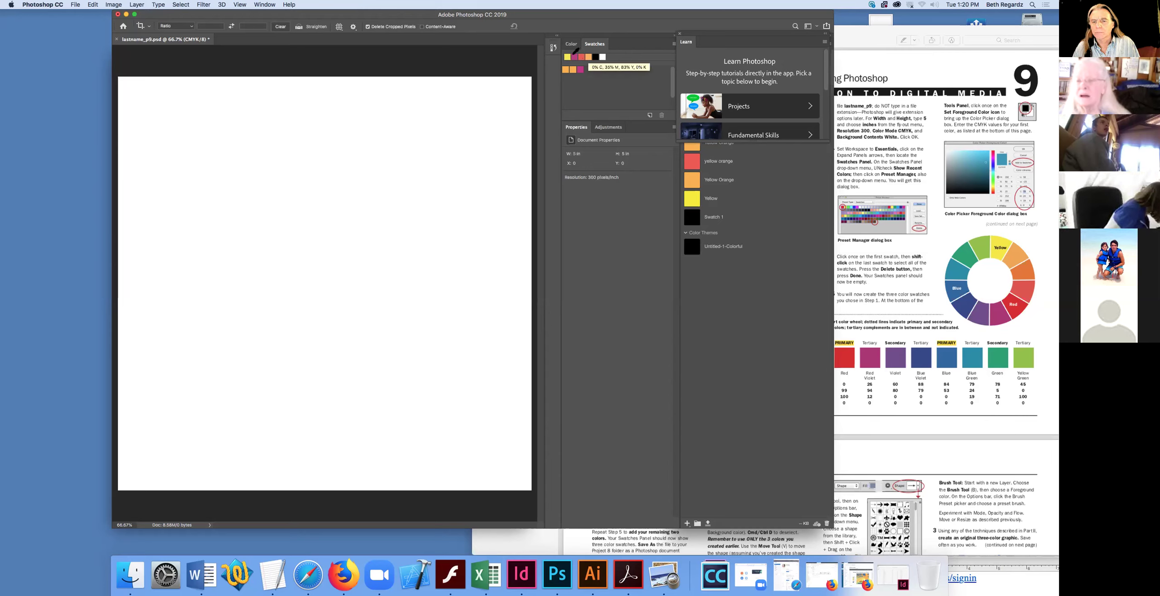
left_click_drag(575, 56, 567, 56)
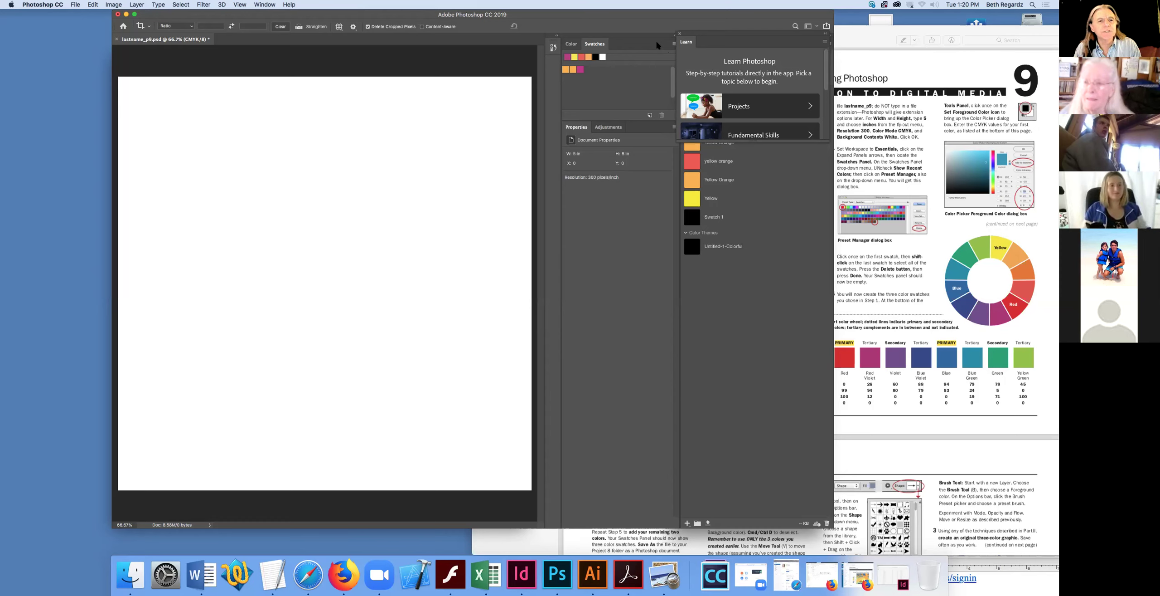
Step: Hide and redisplay the Swatches panel, and switch briefly to the Color panel and back to Swatches
left_click(264, 4)
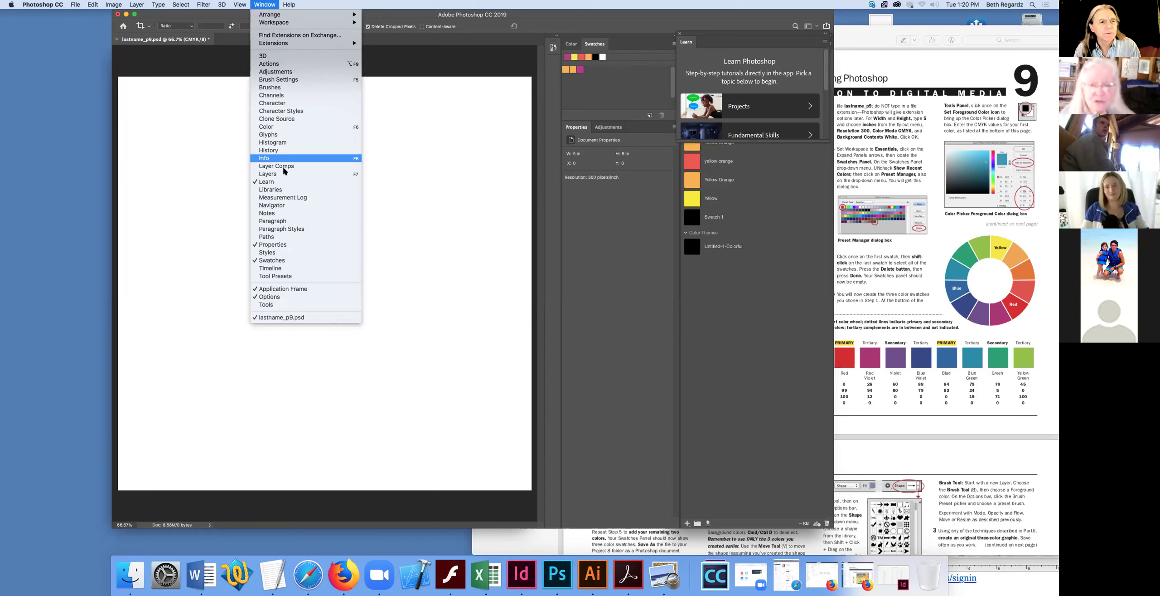
left_click(280, 262)
left_click(273, 4)
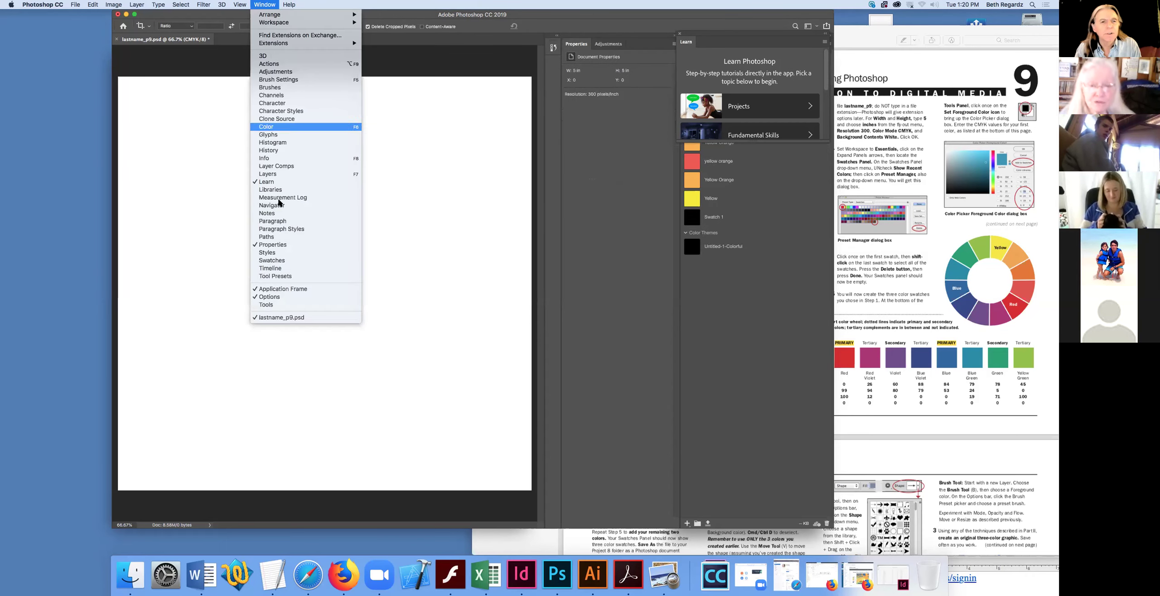
left_click(282, 262)
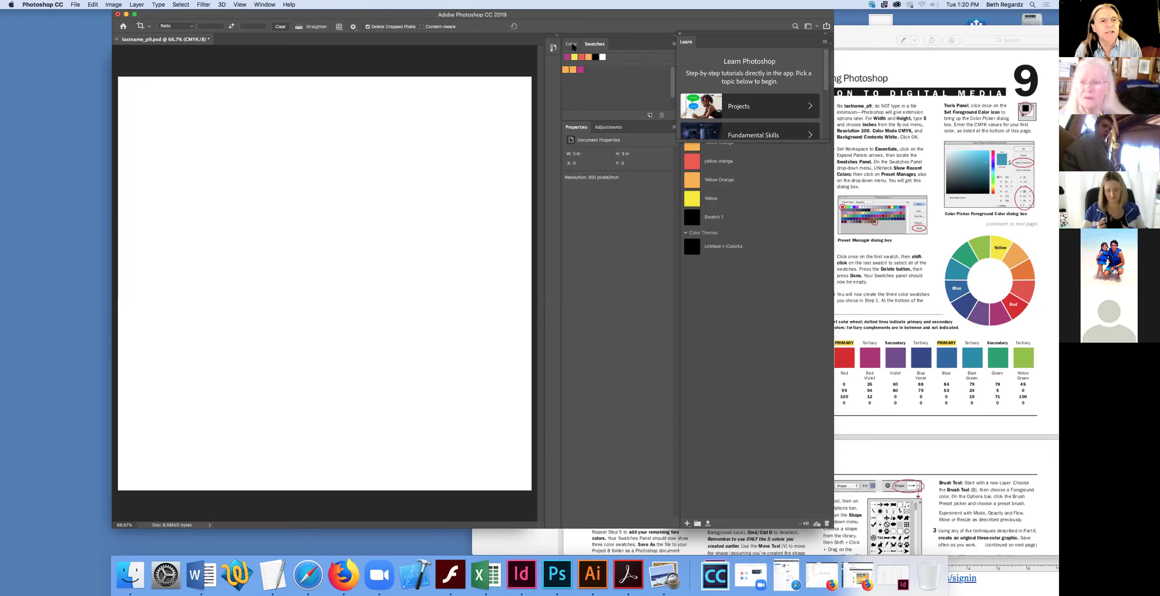
left_click(574, 47)
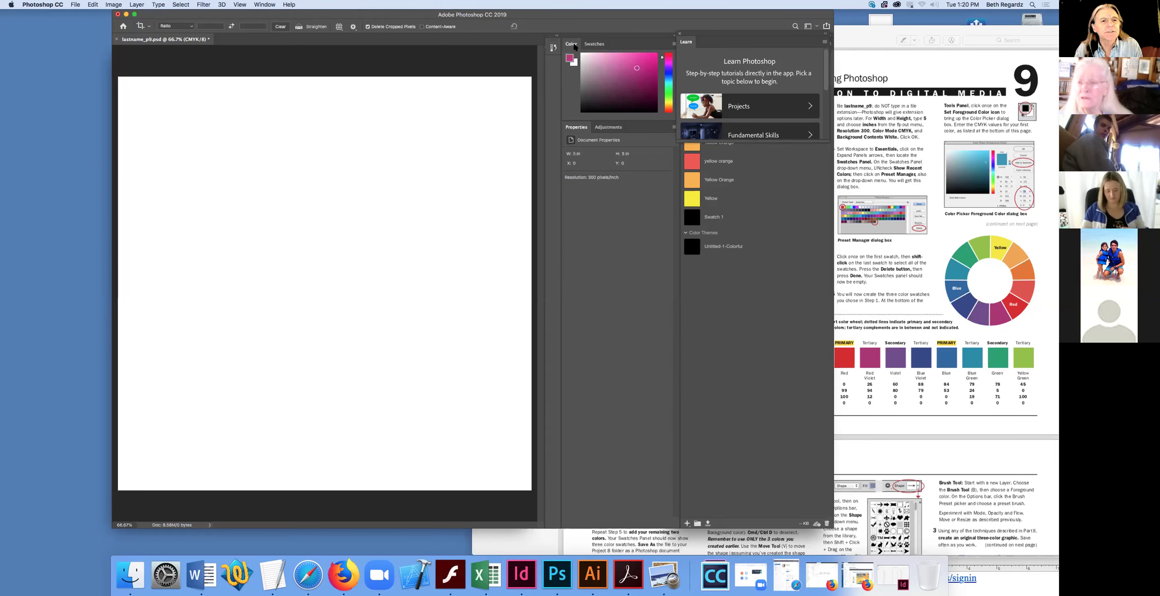
left_click(592, 46)
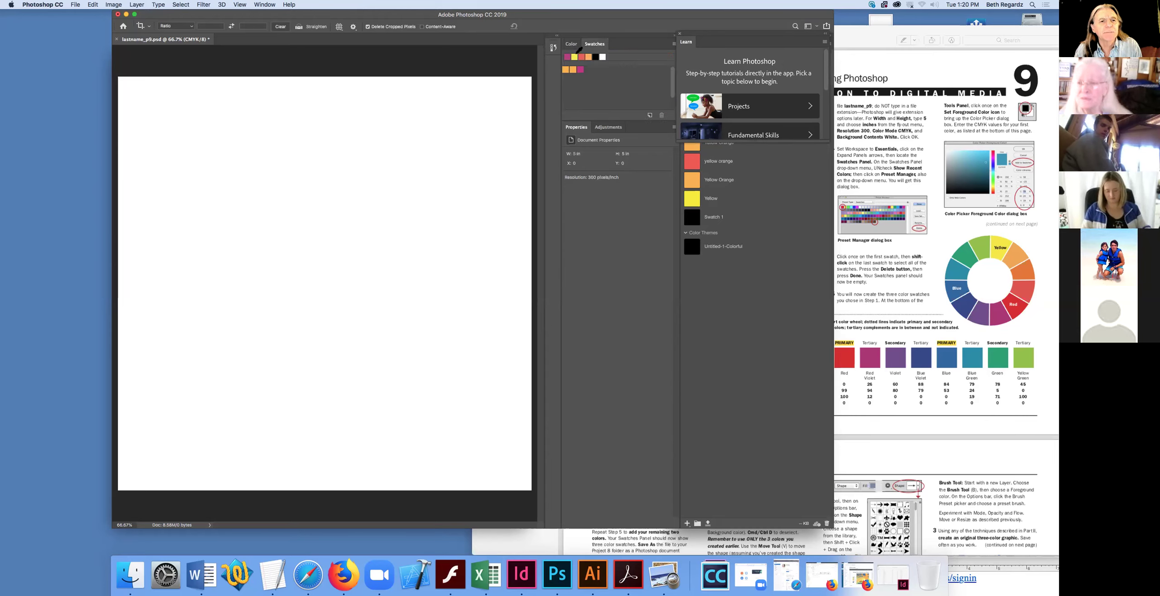
Step: Try to add the current magenta as a new swatch, and review the stored swatches in the Preset Manager
left_click(650, 115)
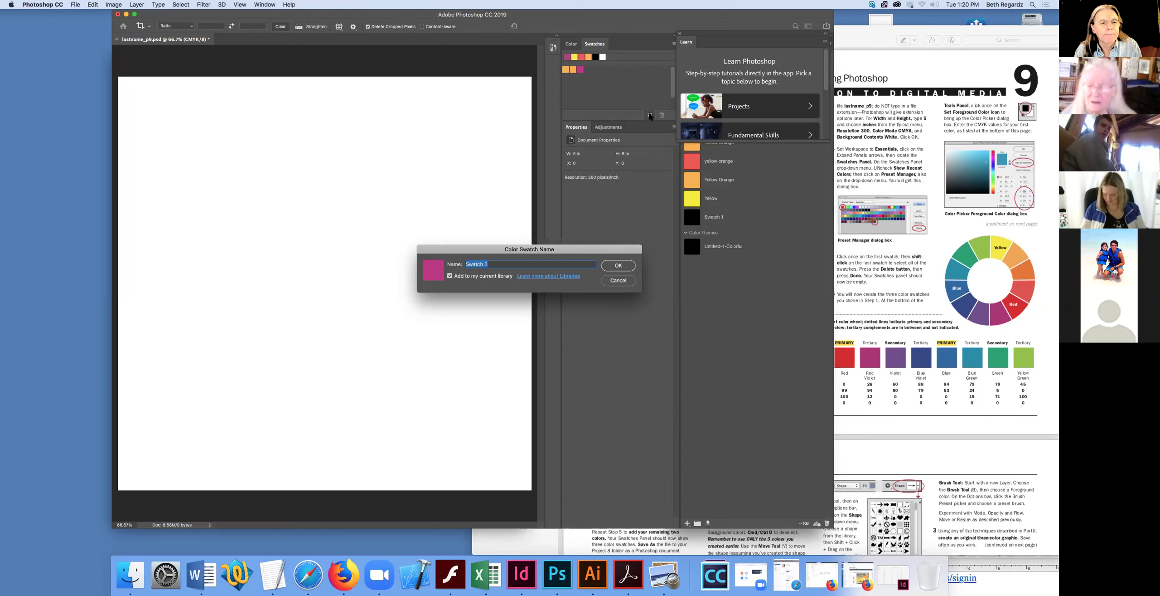
left_click(618, 266)
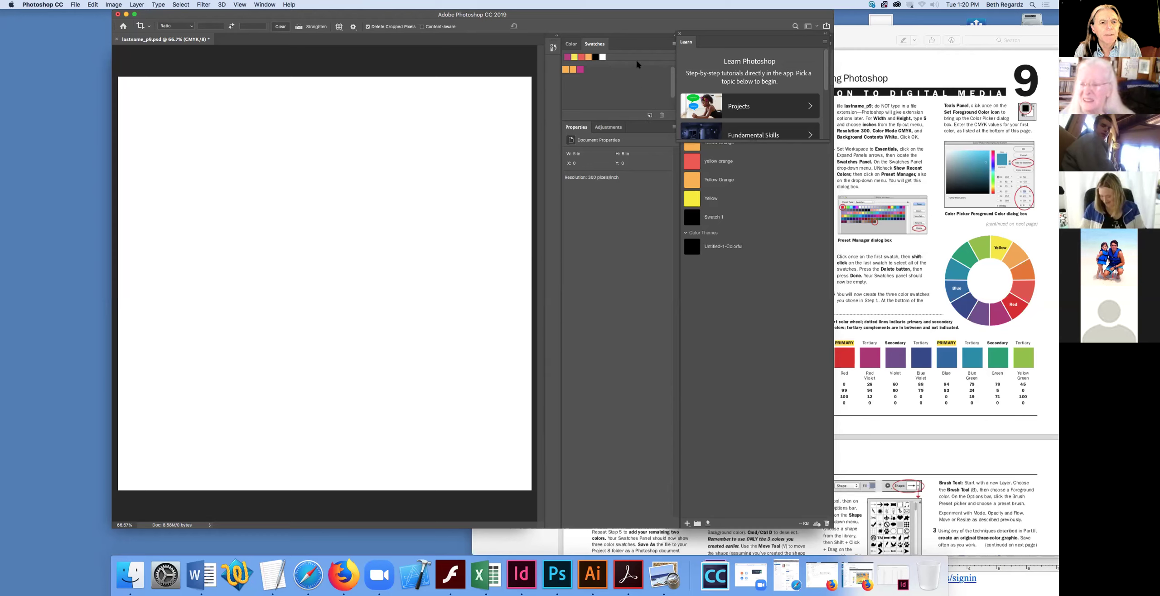
left_click(673, 44)
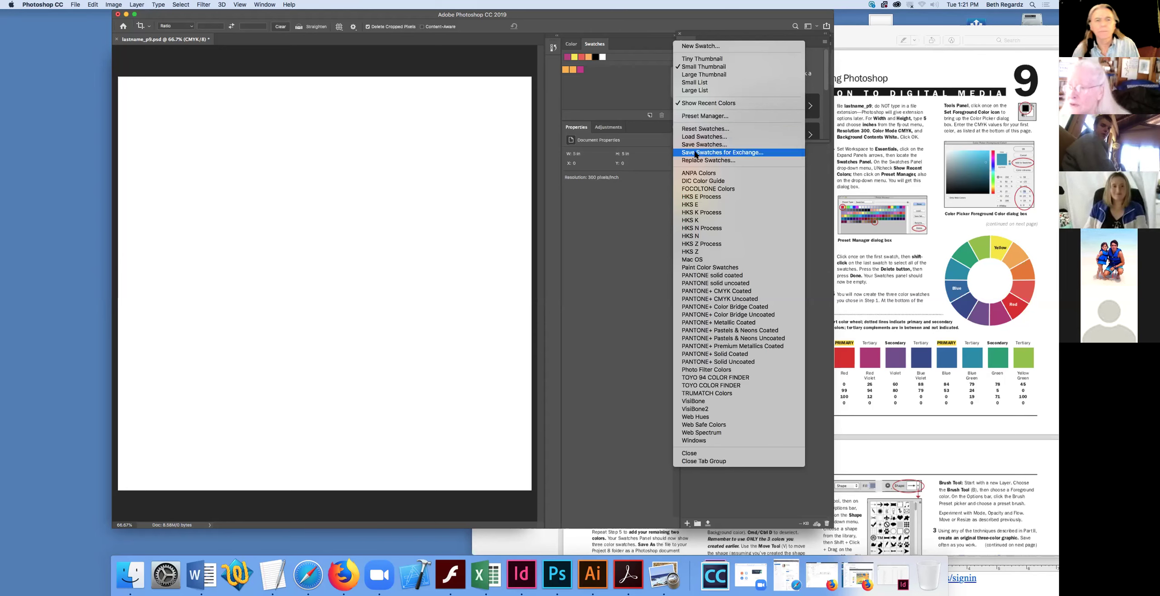
left_click(703, 116)
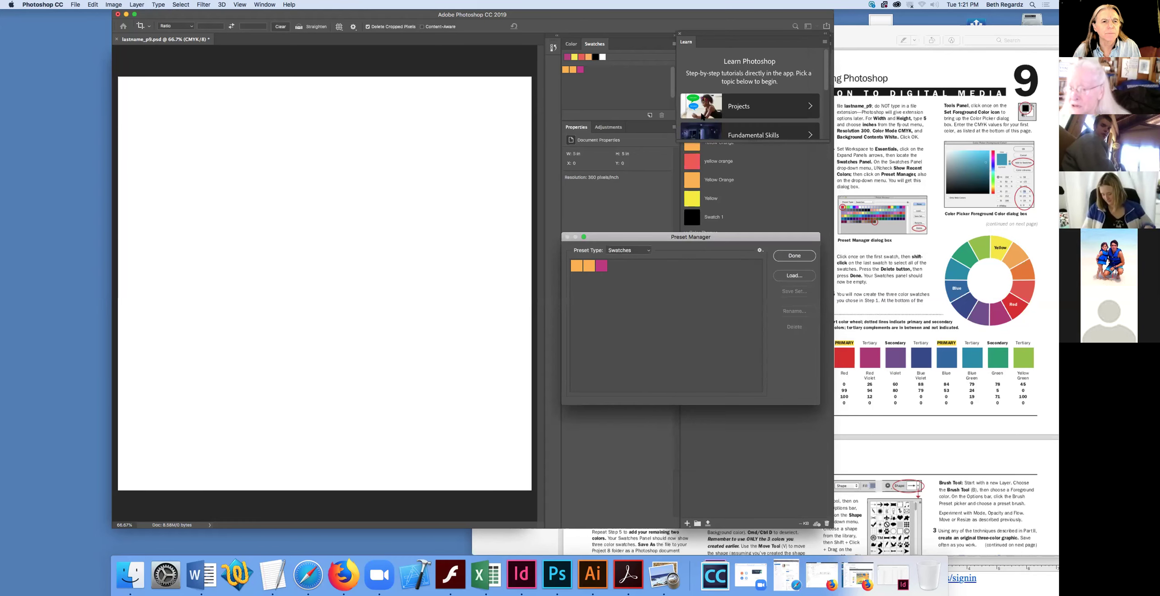
left_click(636, 250)
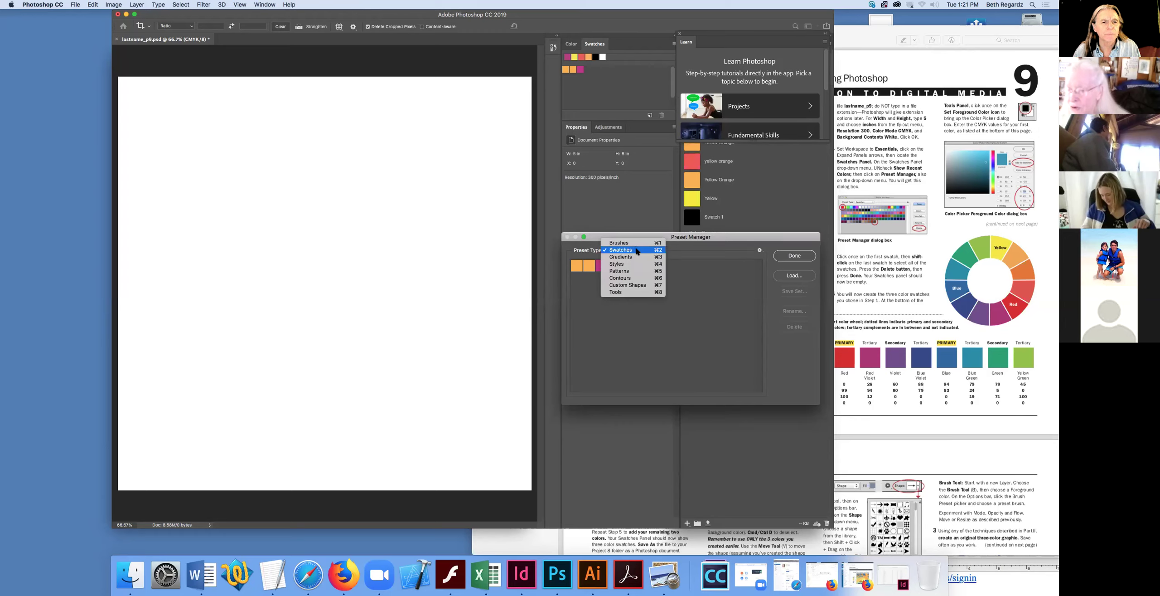
left_click(638, 250)
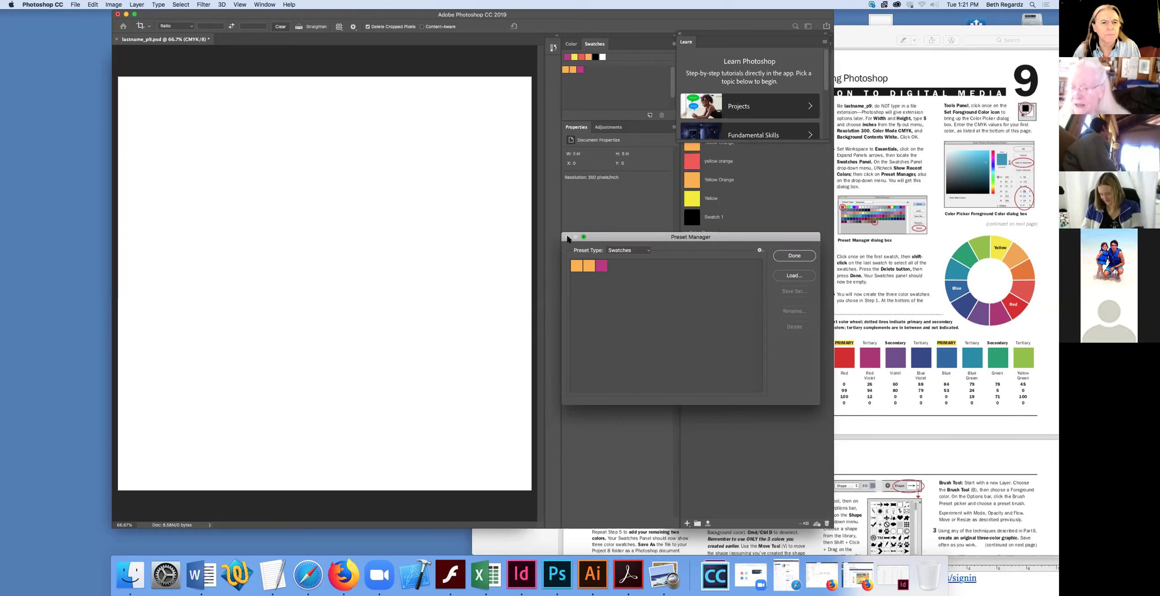
left_click(800, 255)
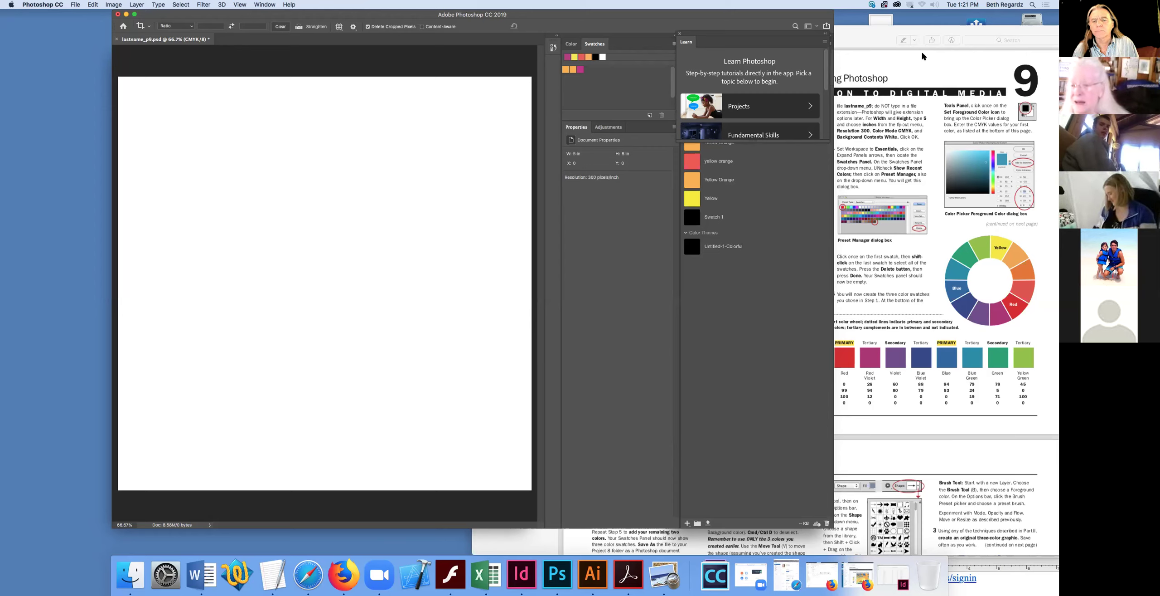
Step: Add the current magenta as Swatch 2 to the swatches and the current library
left_click(673, 45)
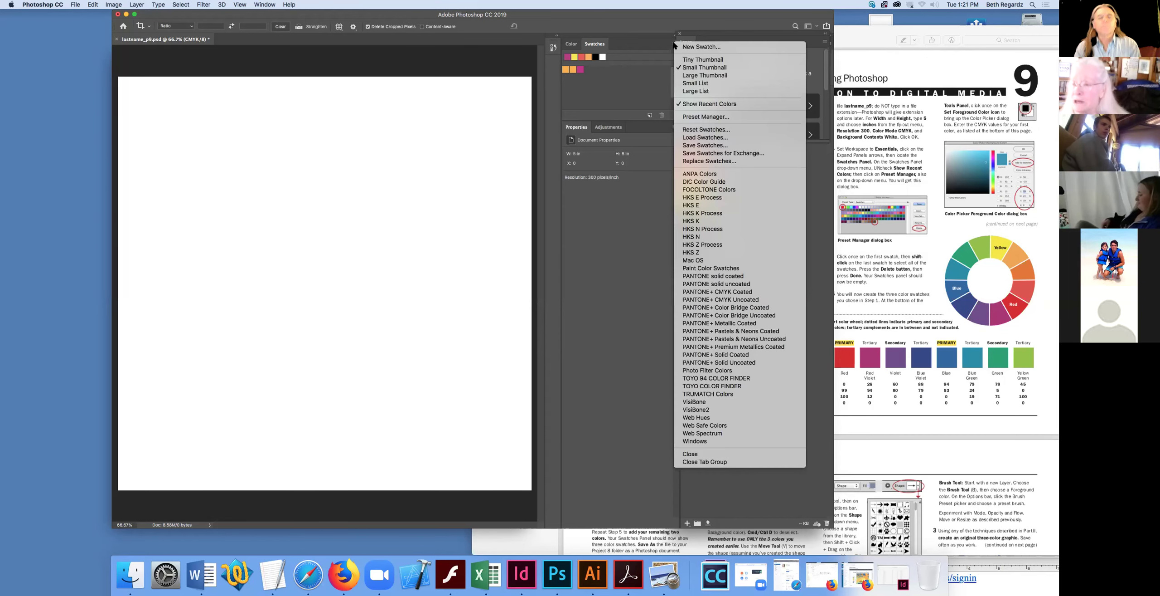
left_click(693, 47)
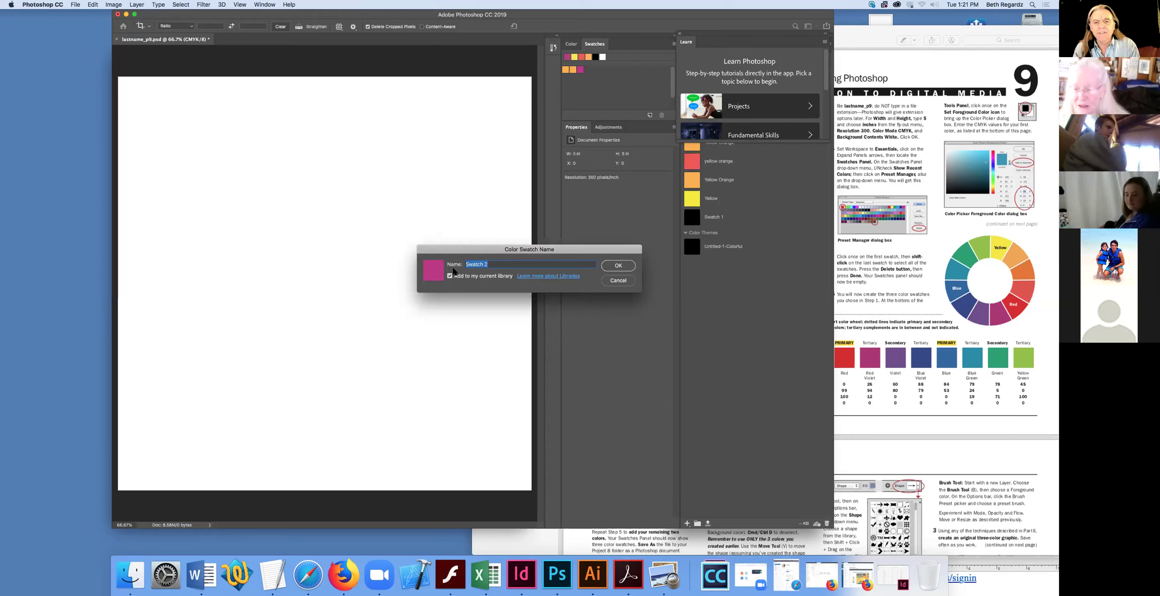
left_click(619, 266)
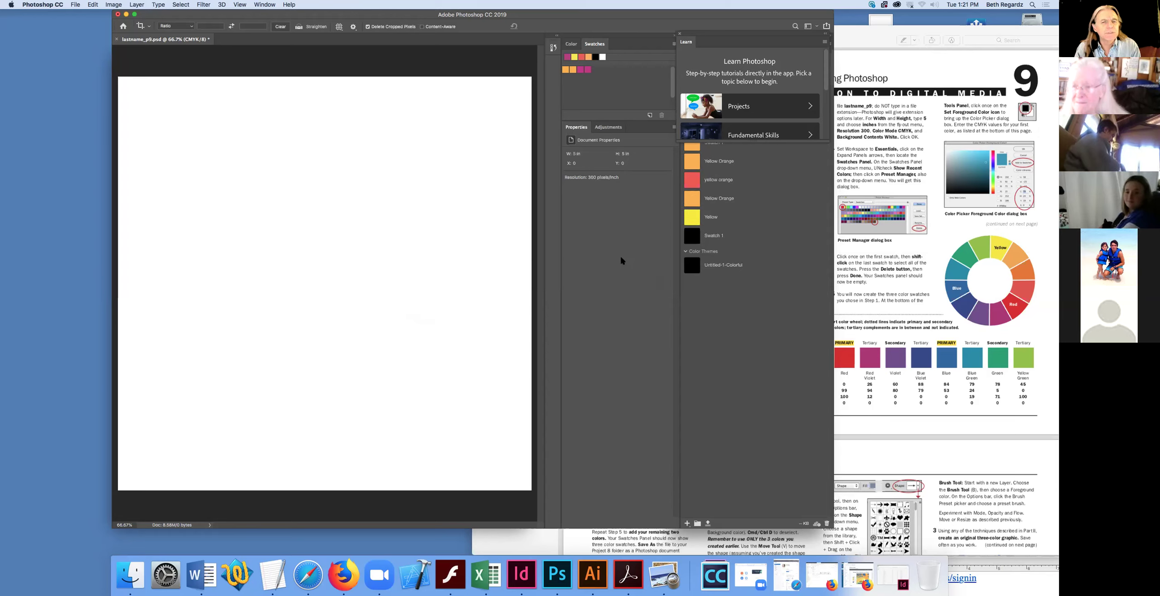
Step: Close the Project 9 PDF in Preview, and open the DM1 folder from the desktop in Finder
left_click(898, 71)
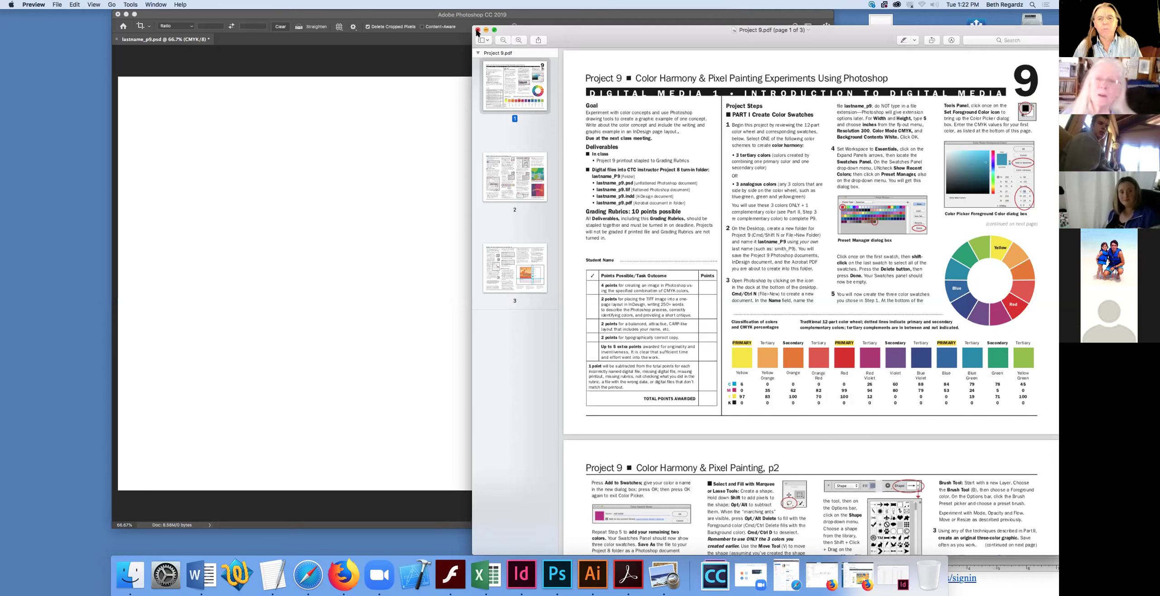
key("super+w")
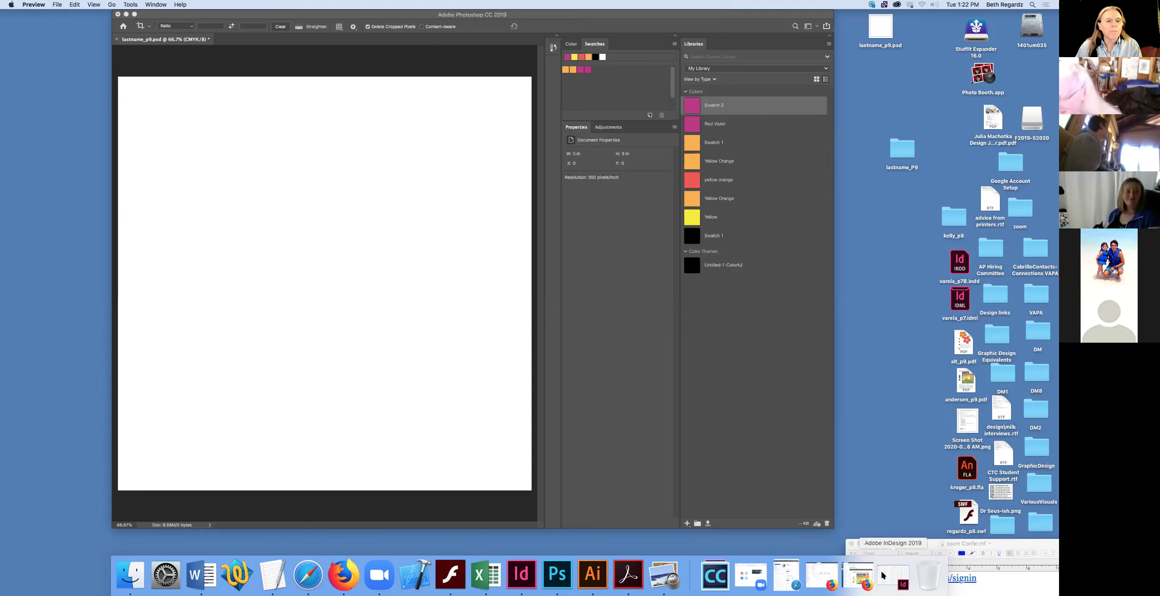
left_click(898, 463)
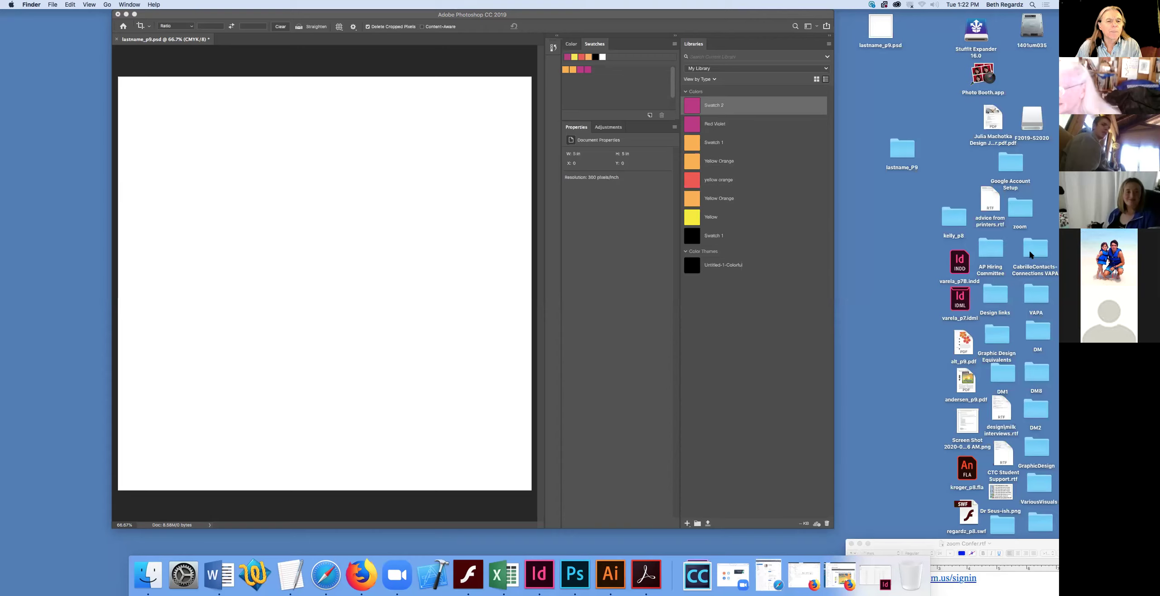
left_click(1000, 378)
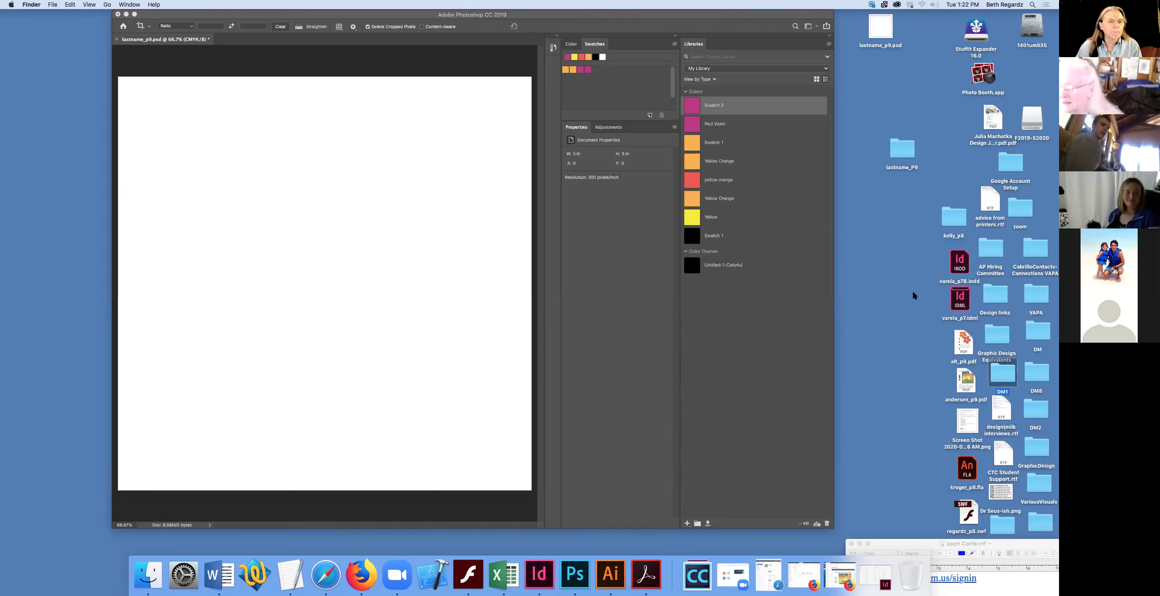
key("super+o")
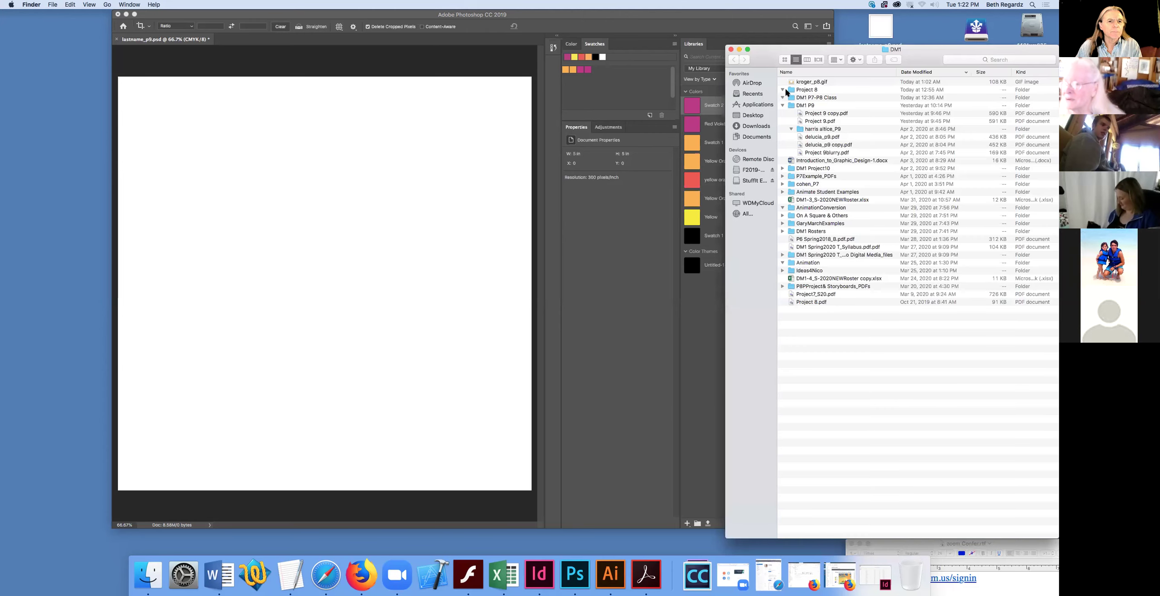
Step: Collapse the expanded folders in DM1, including Project 8, DM1 P7-P8 Class and Animation, and expand DM1 P9
left_click(784, 90)
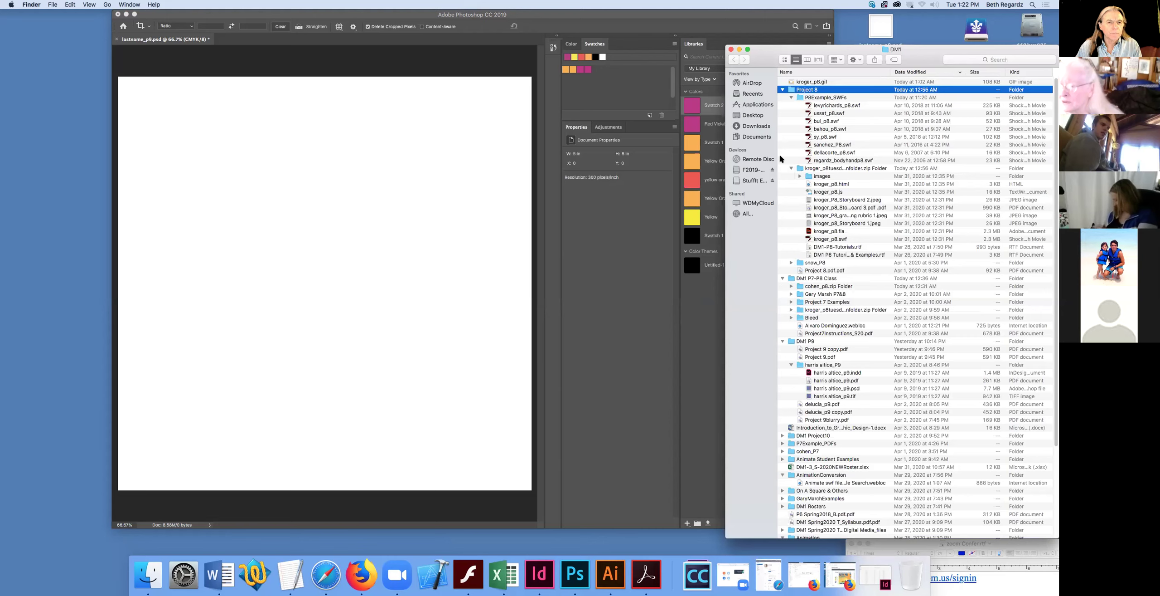
left_click(783, 341)
left_click(783, 90)
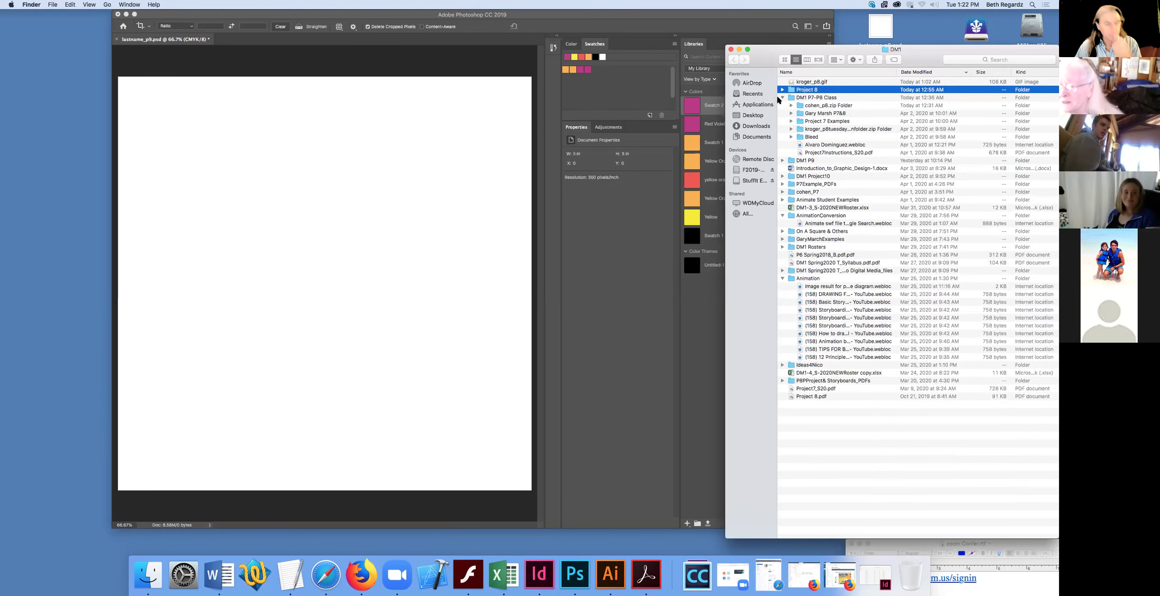
left_click(783, 98)
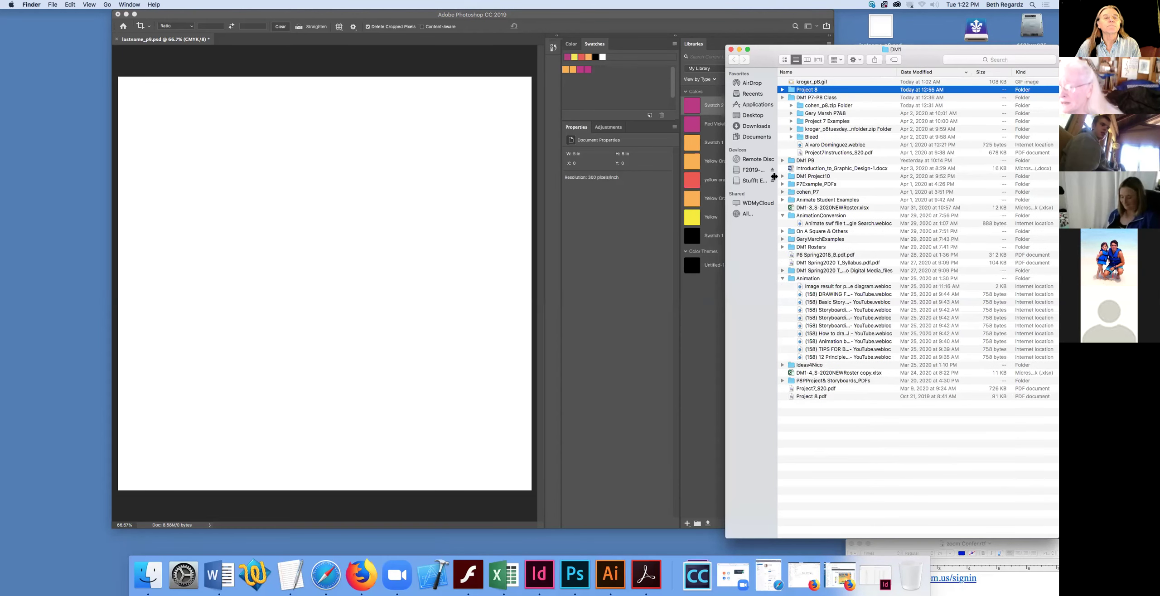
left_click(782, 161)
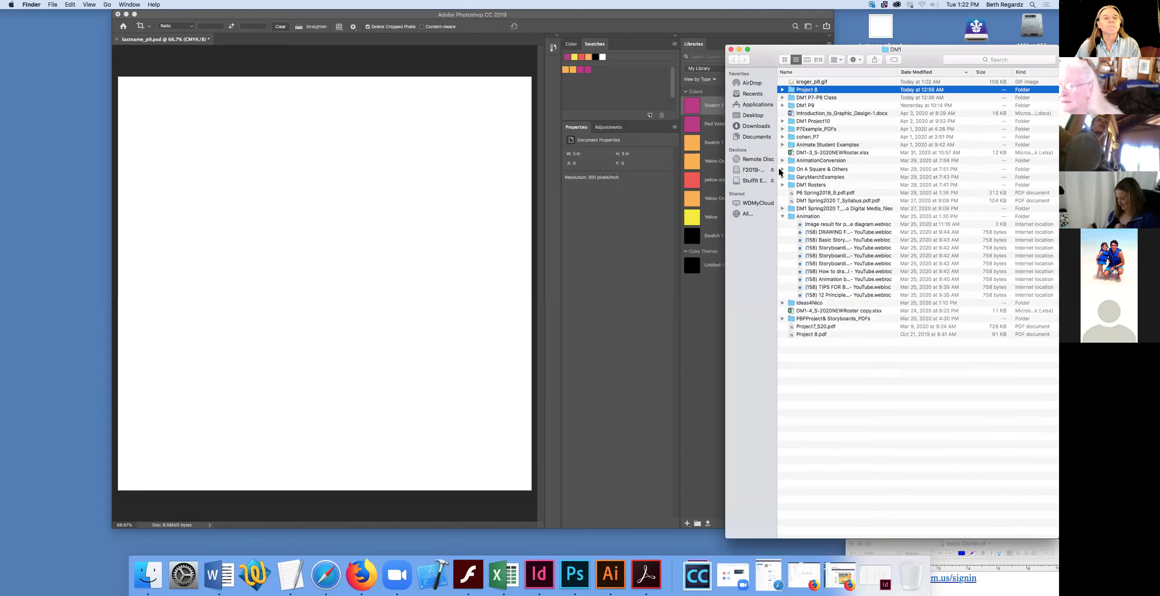
left_click(783, 215)
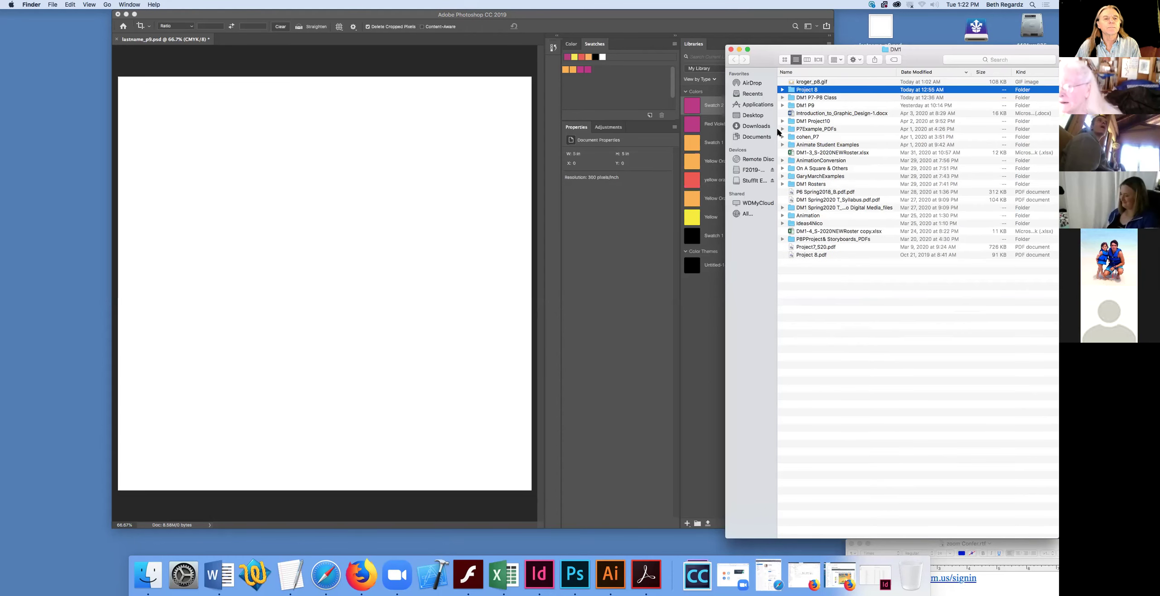
left_click(783, 105)
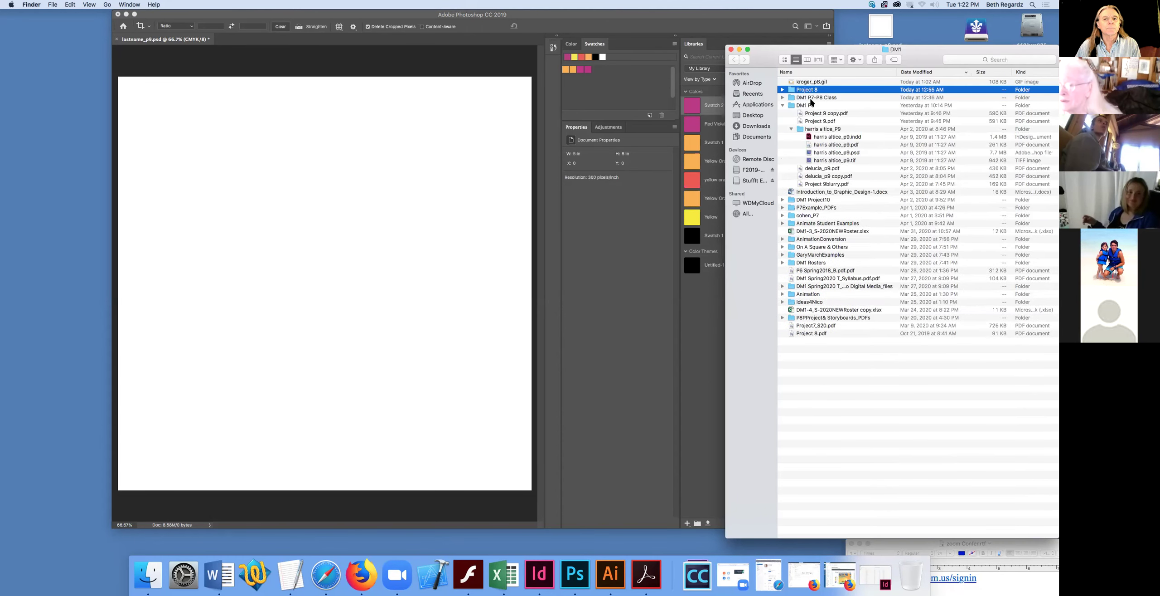
Step: Reopen Project 9.pdf from the DM1 P9 folder in Preview, and return to Photoshop
left_click_drag(803, 49, 919, 103)
left_click(919, 177)
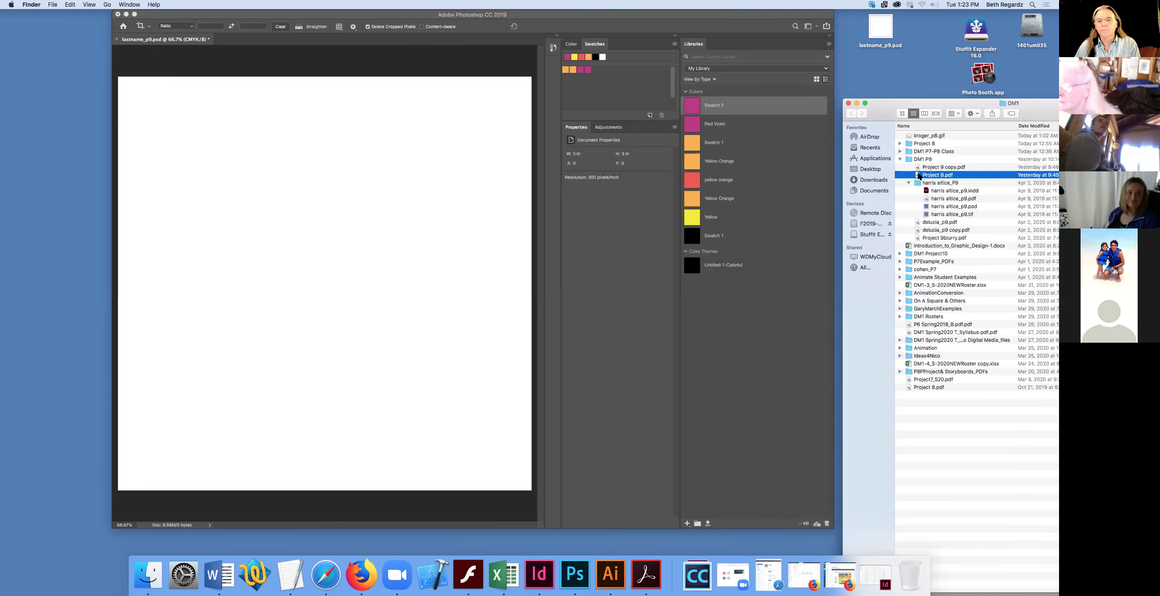
double_click(919, 177)
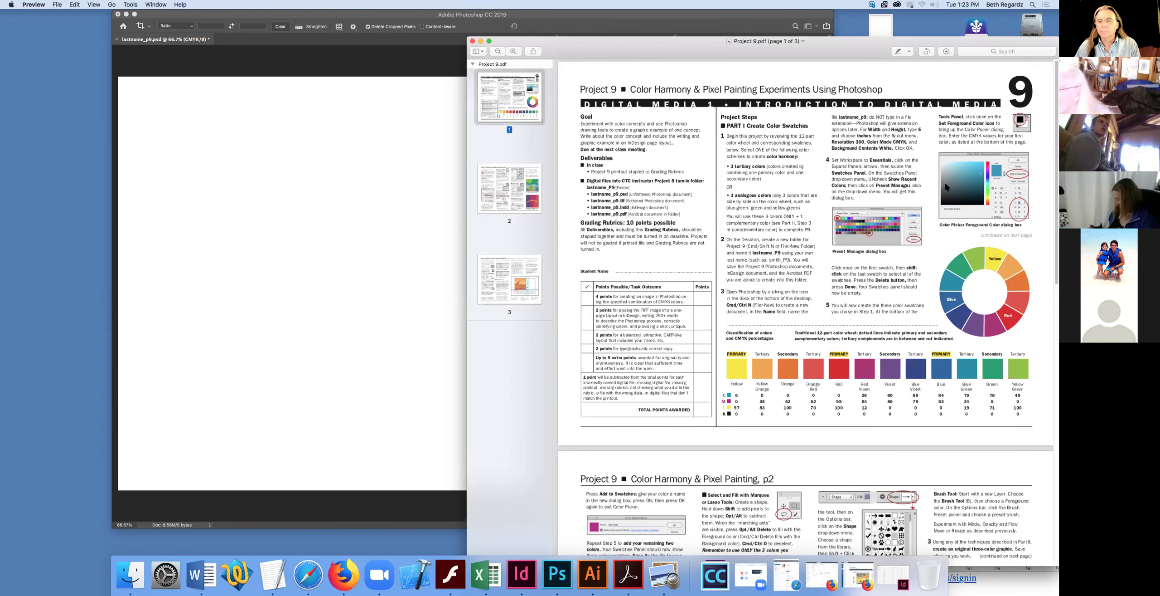
left_click(455, 152)
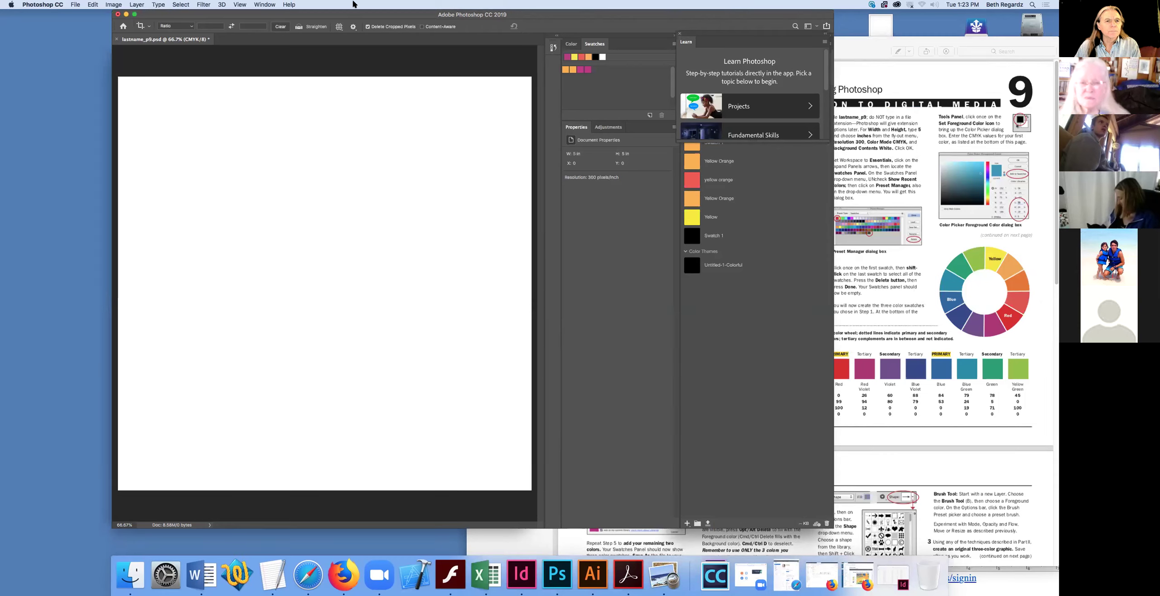
left_click(267, 4)
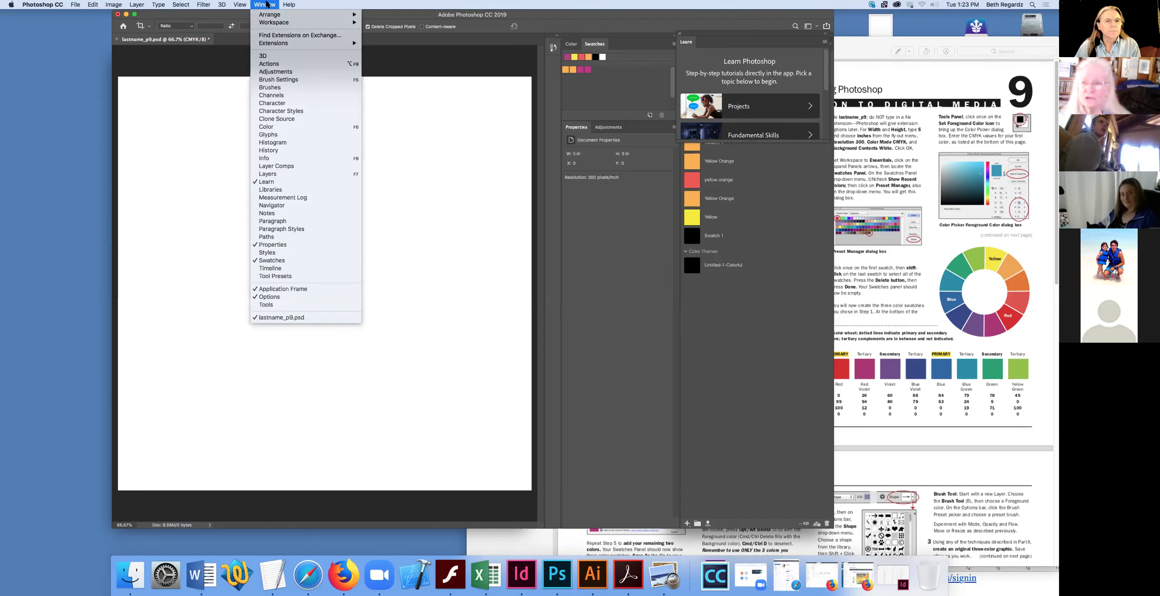
left_click(595, 42)
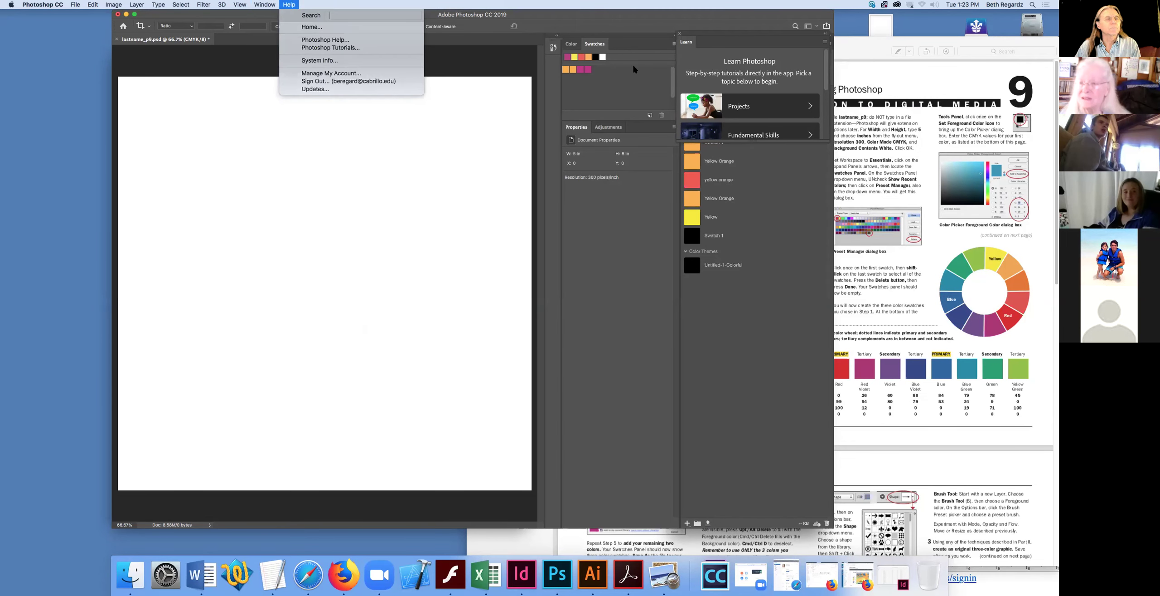
left_click(674, 44)
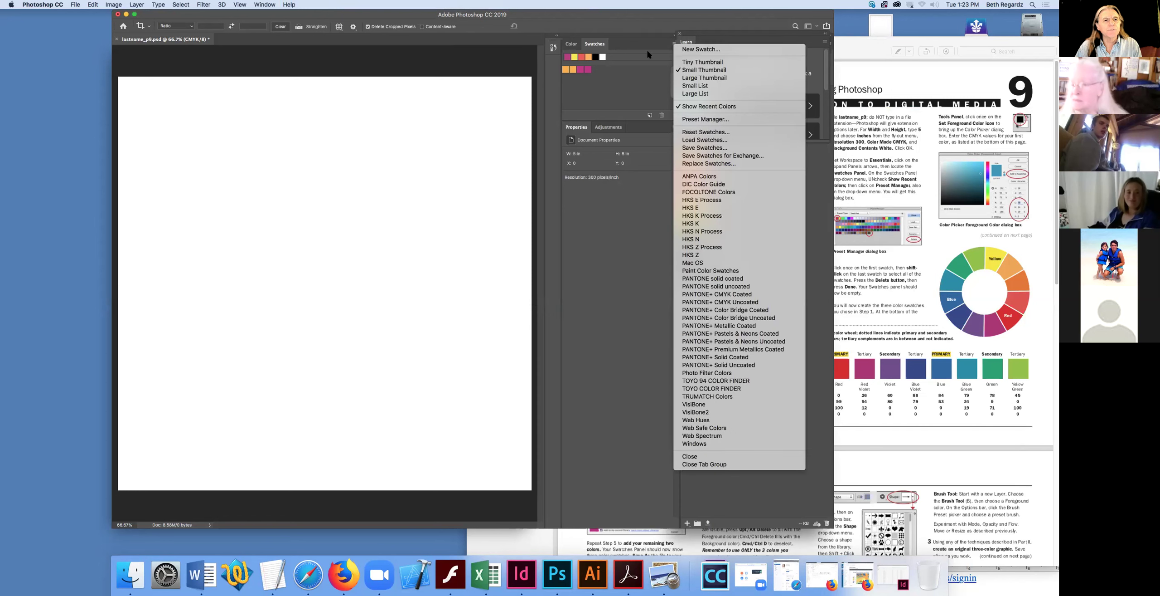
left_click(682, 140)
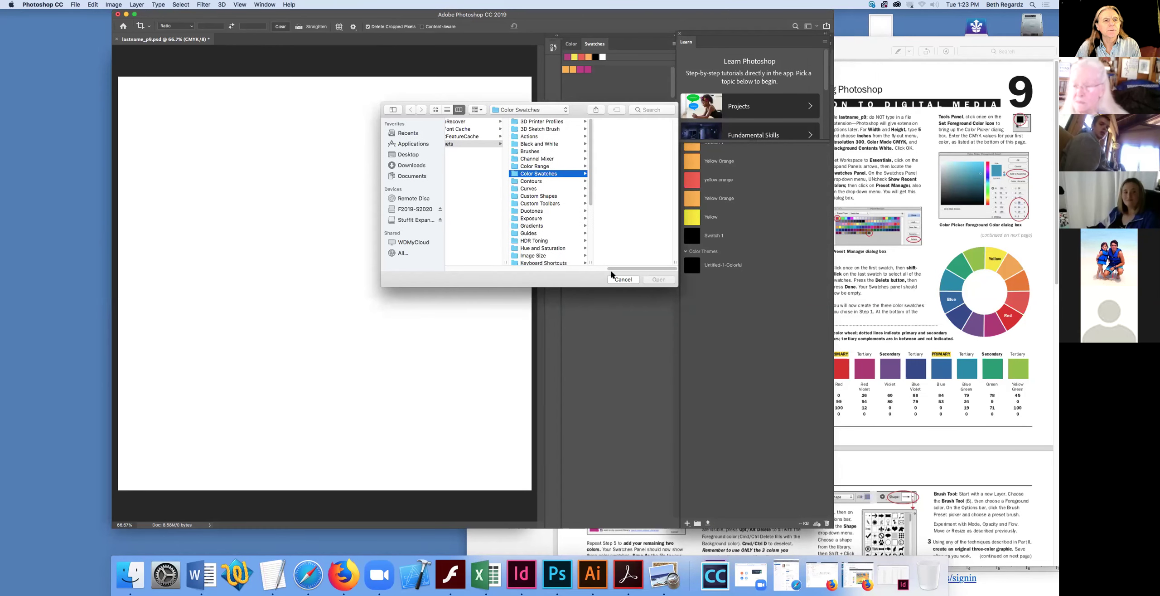
left_click(624, 280)
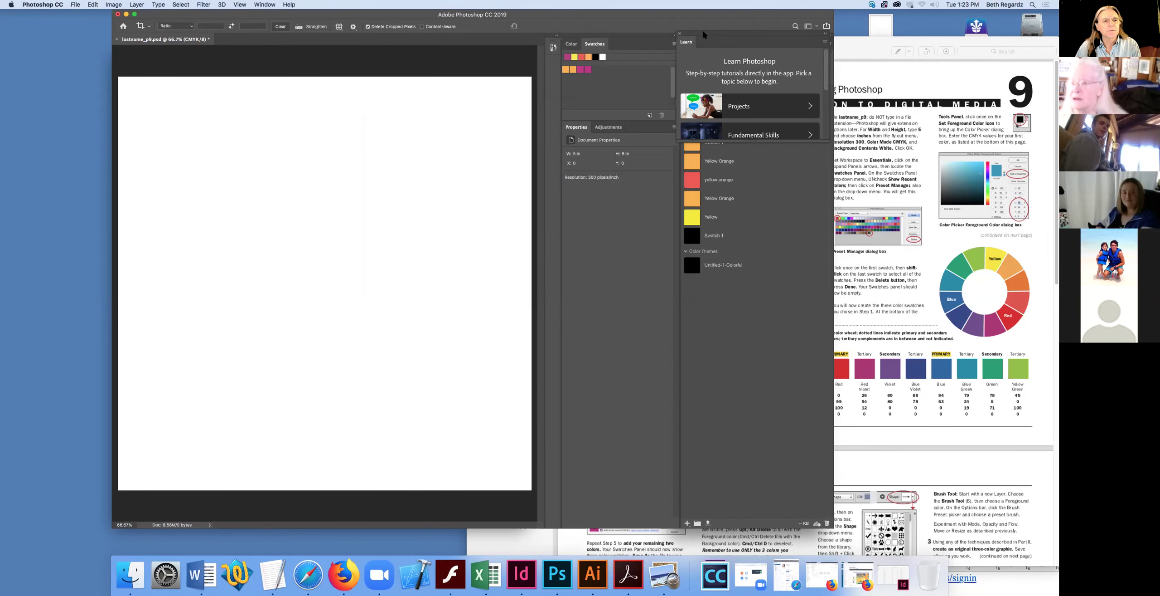
Step: Dock the floating Learn panel above the Libraries panel so it no longer covers the library colors
left_click_drag(702, 29, 814, 40)
left_click_drag(763, 152, 795, 235)
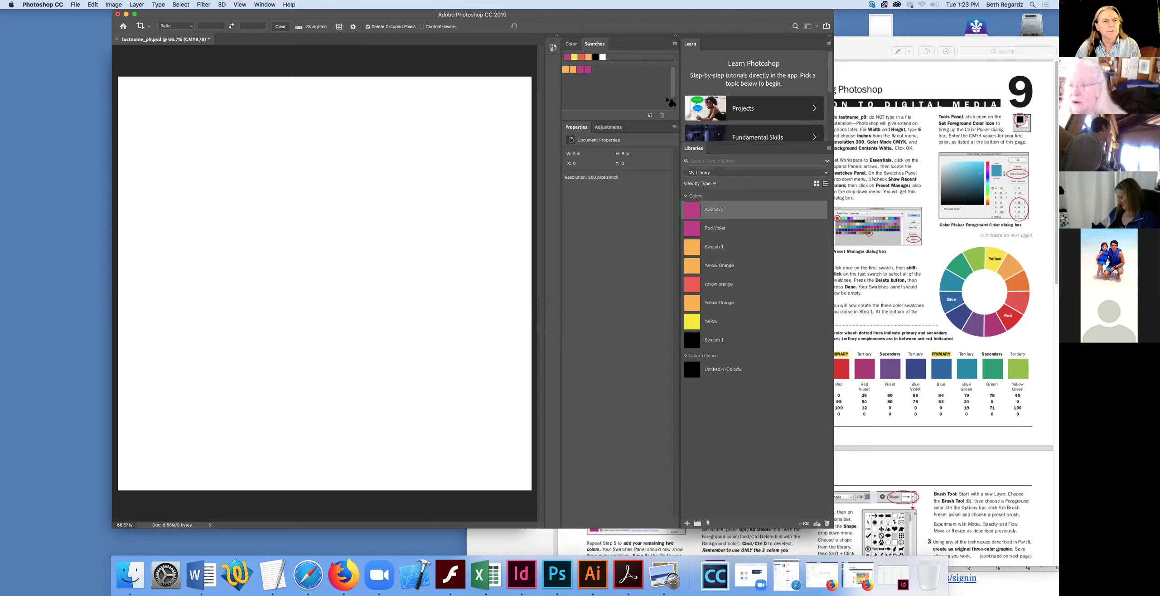
Step: Add the current red-violet foreground color as a new swatch with the default name, including it in the current library
left_click_drag(672, 95, 675, 104)
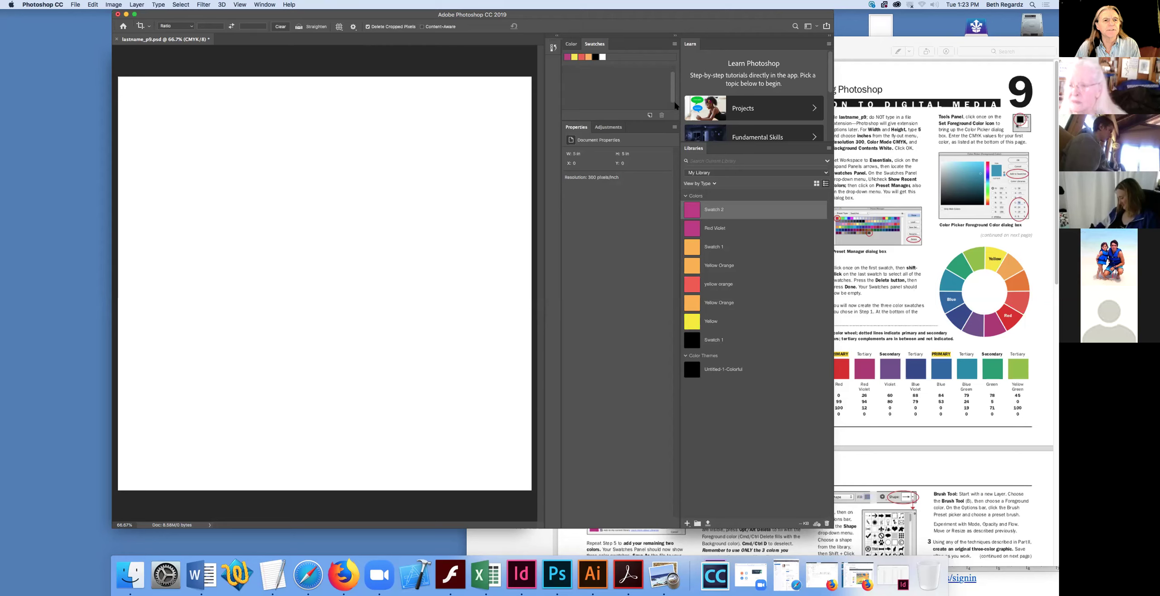
left_click(650, 116)
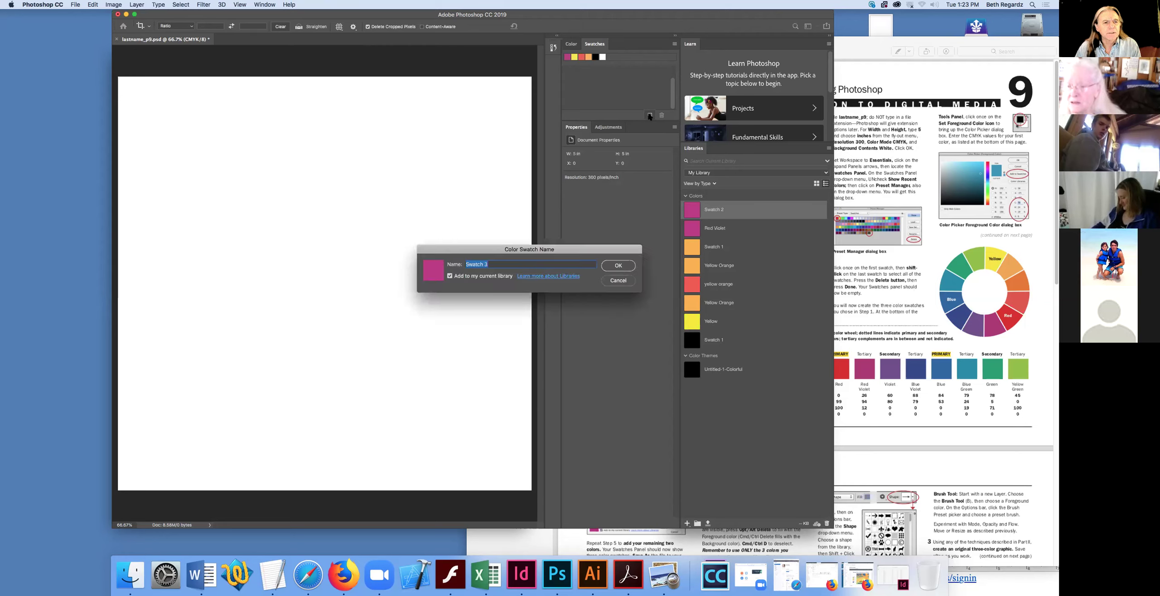
left_click(619, 266)
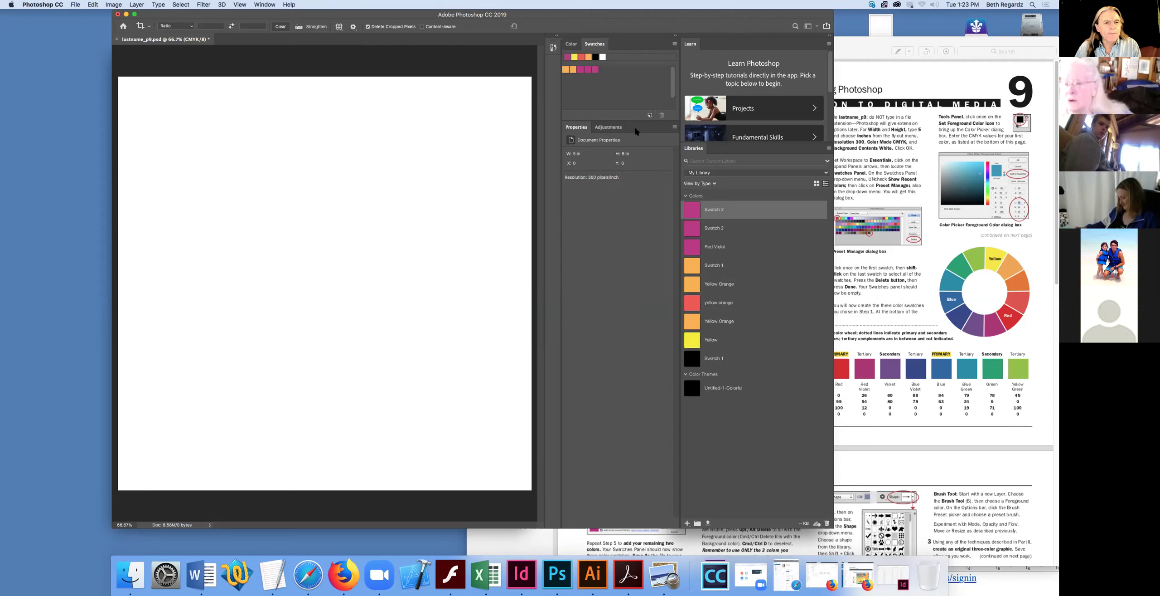
Step: Set the foreground color to yellow from the recent colors in the Swatches panel
left_click(675, 44)
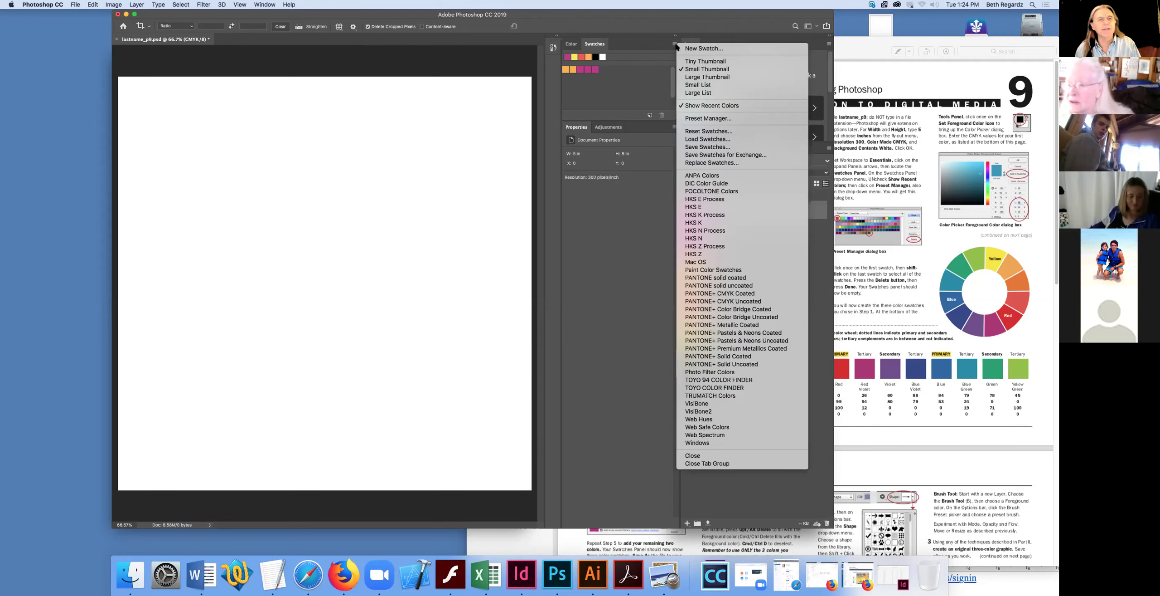
left_click(590, 51)
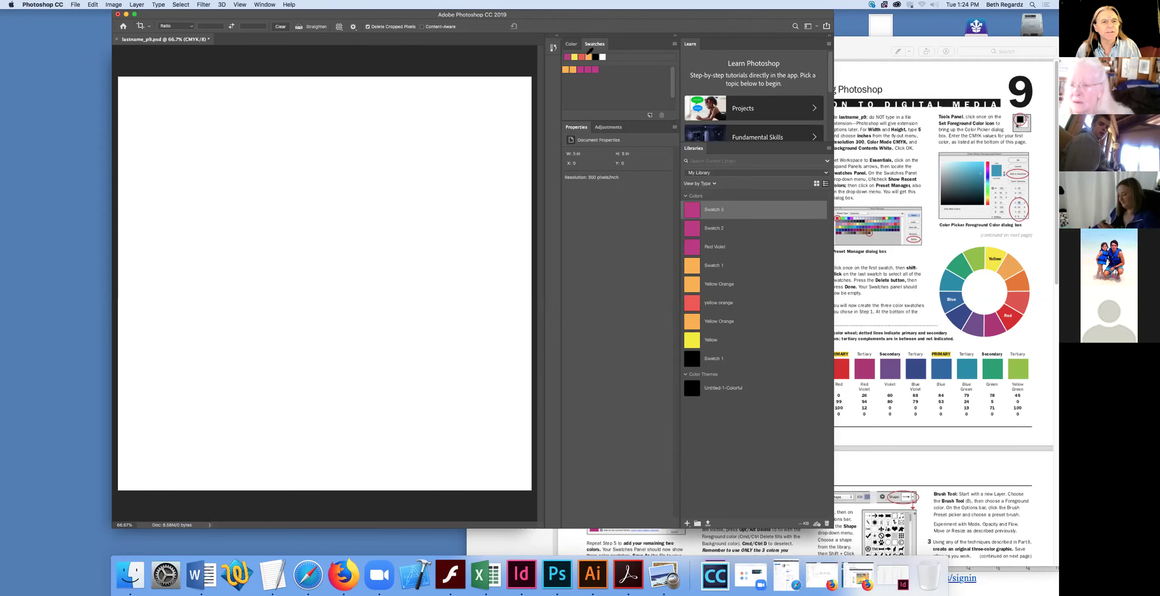
left_click(589, 56)
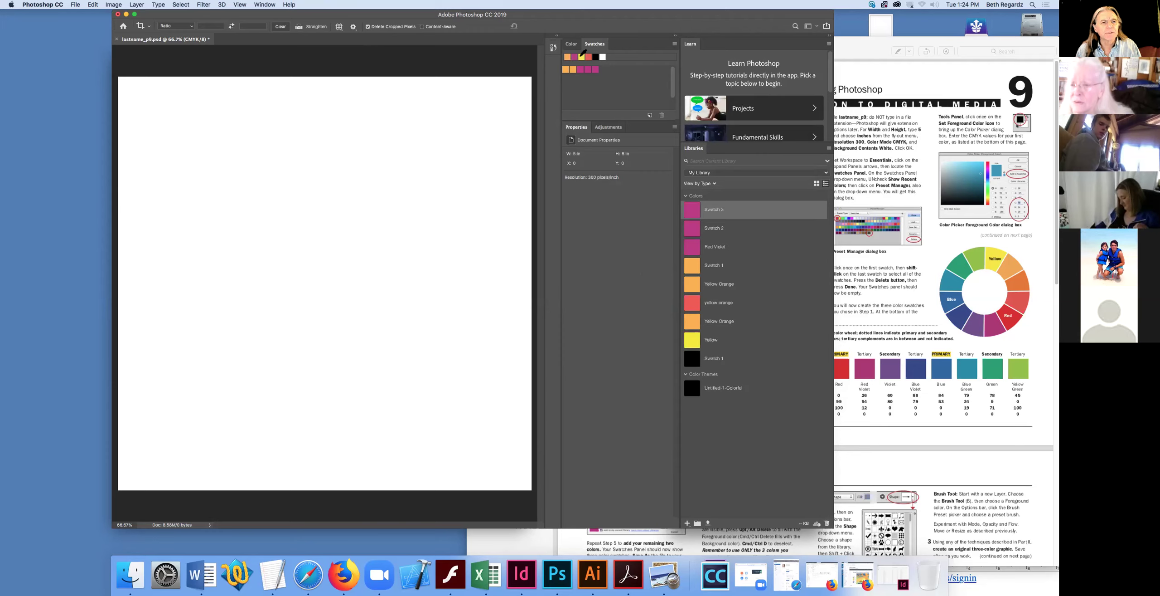
left_click(582, 55)
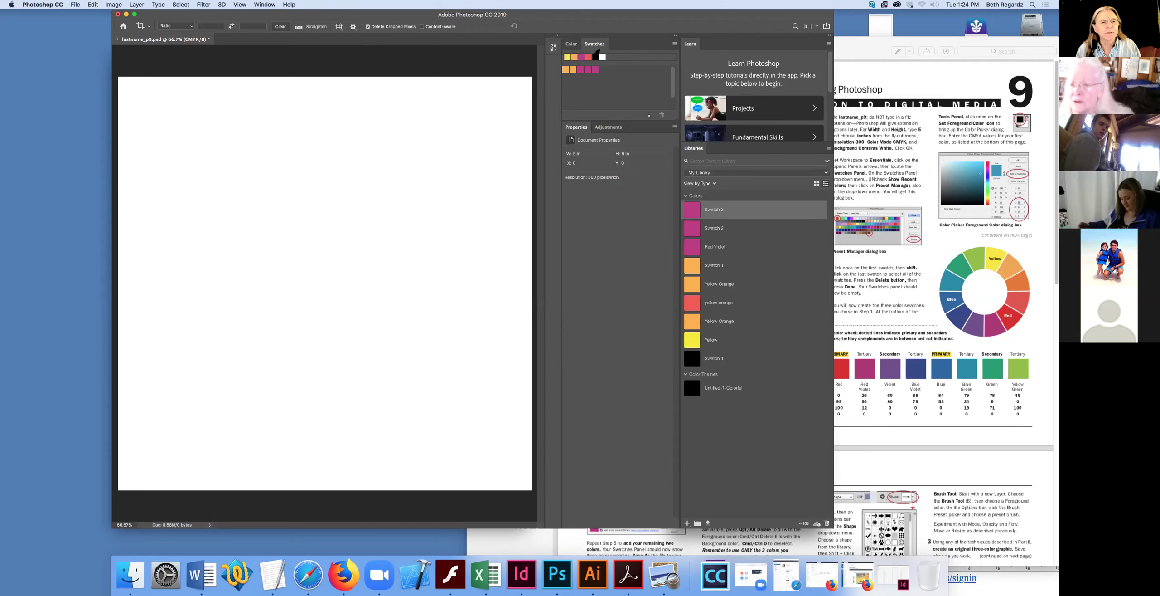
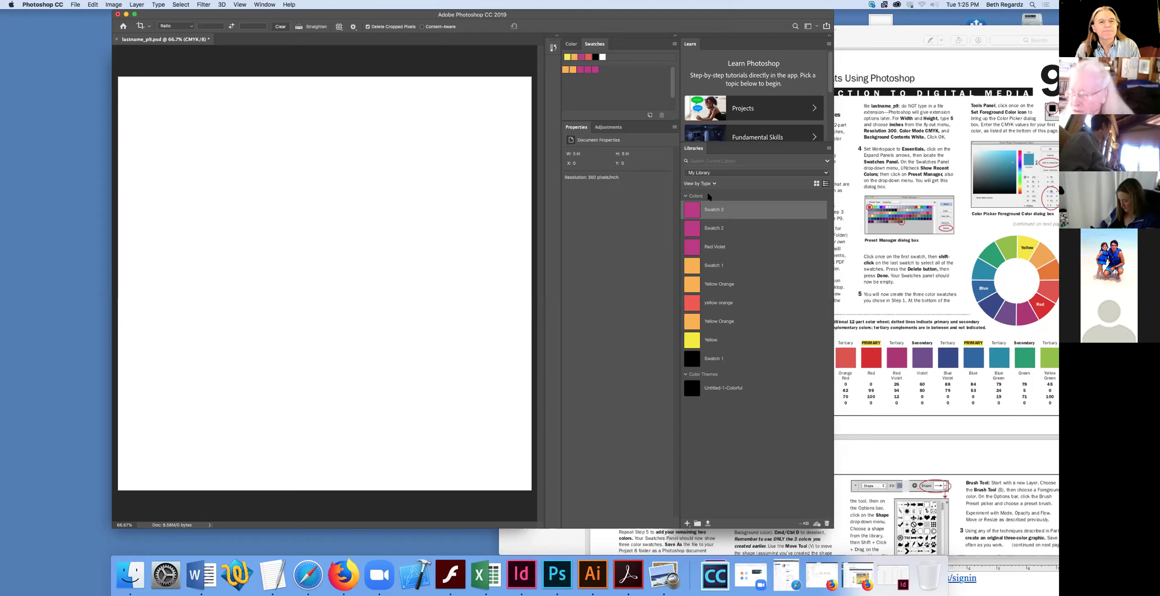
Step: Show the library colors as icons and return them to the list view
left_click(817, 183)
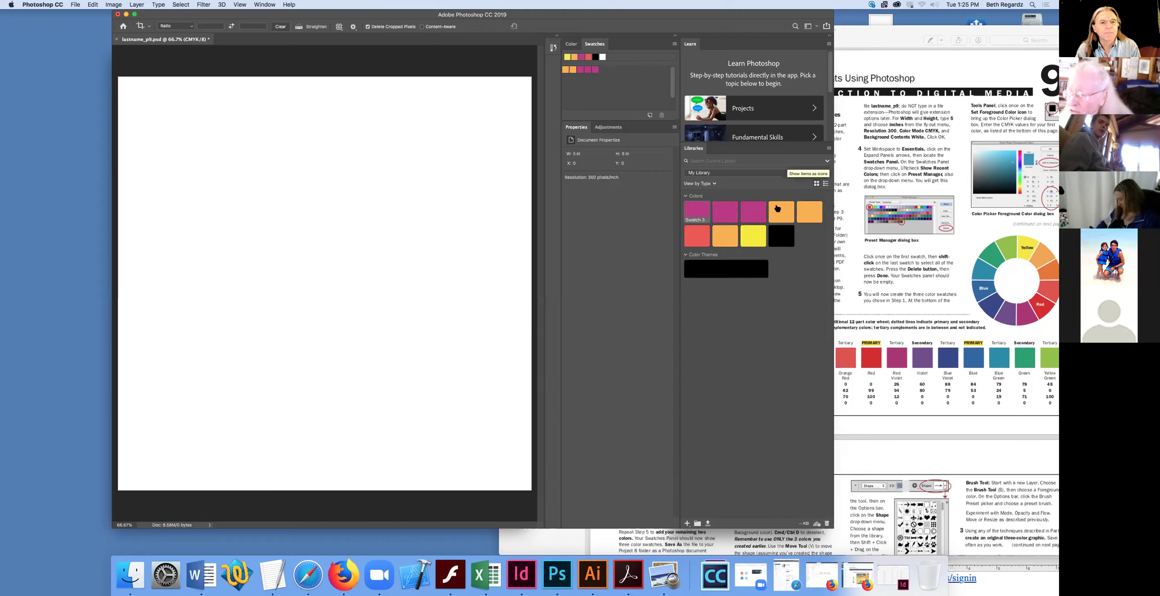
left_click(826, 183)
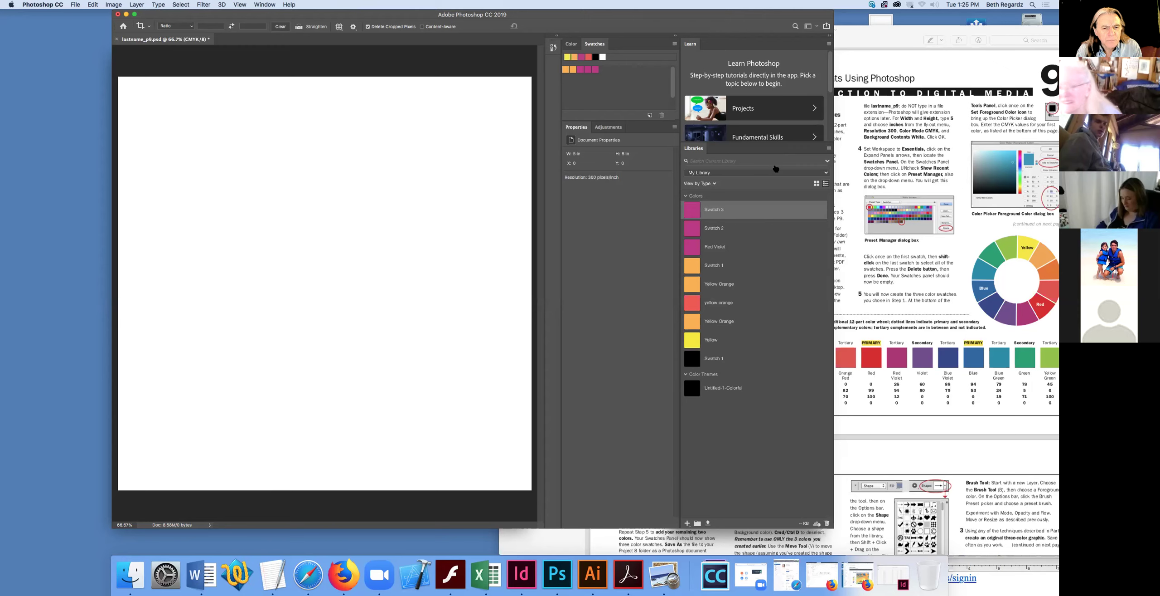
Step: Bring the Color panel to the front of its panel group
left_click(262, 5)
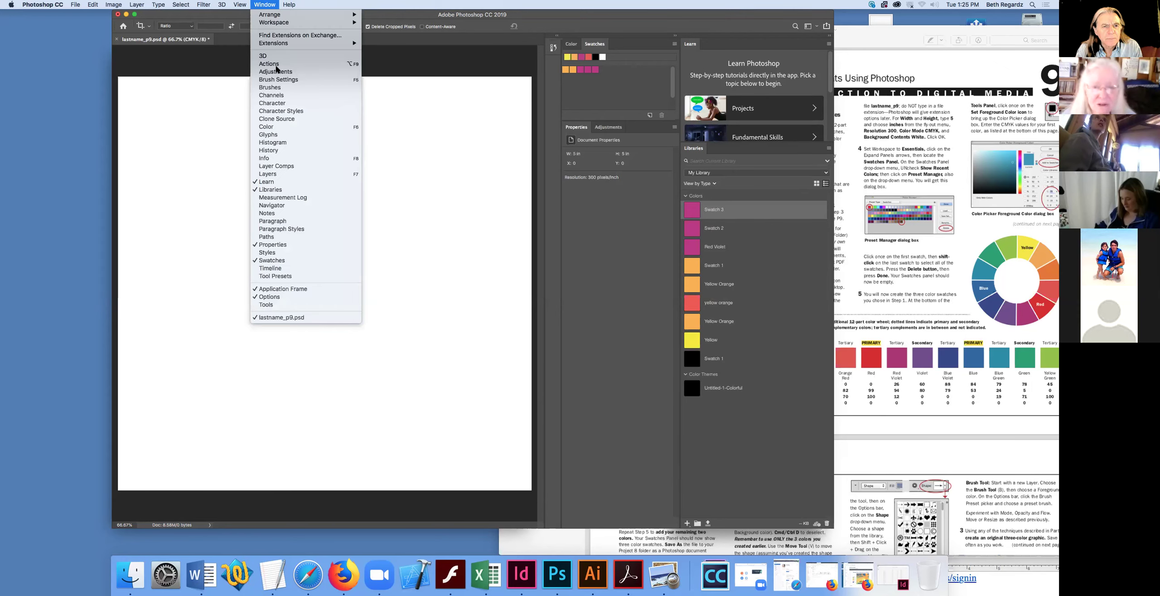
left_click(275, 127)
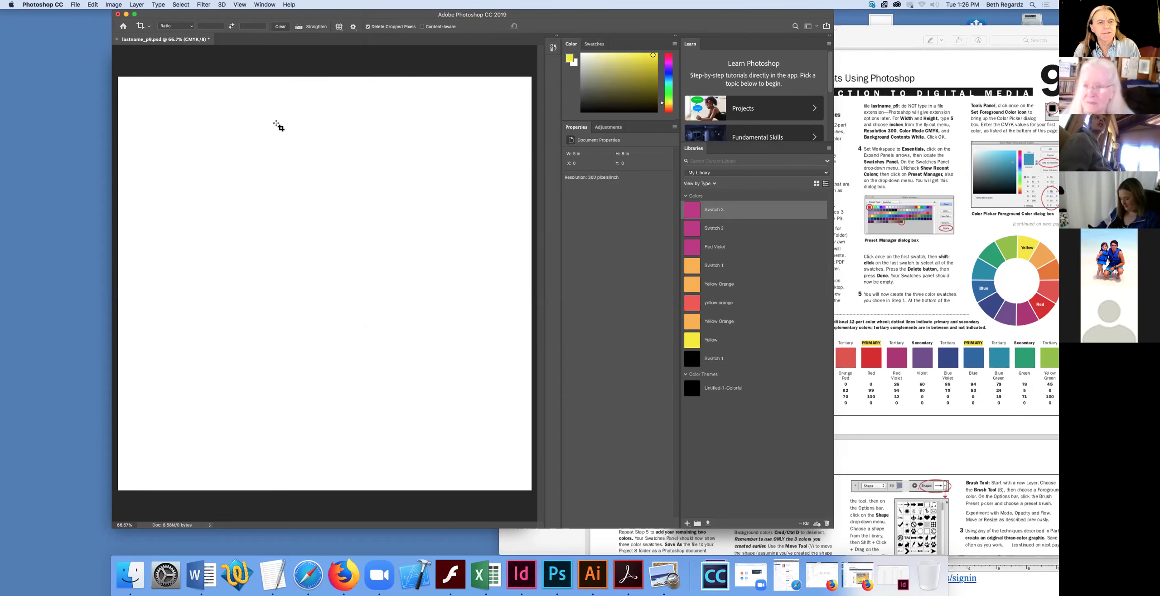
left_click(265, 5)
key("Right")
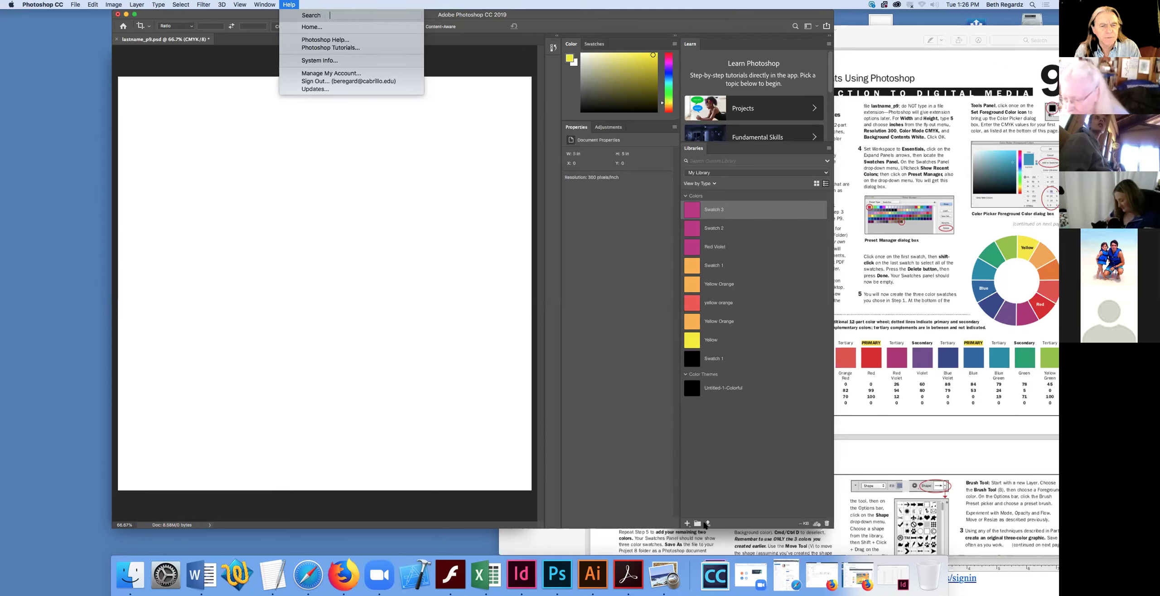
key("Escape")
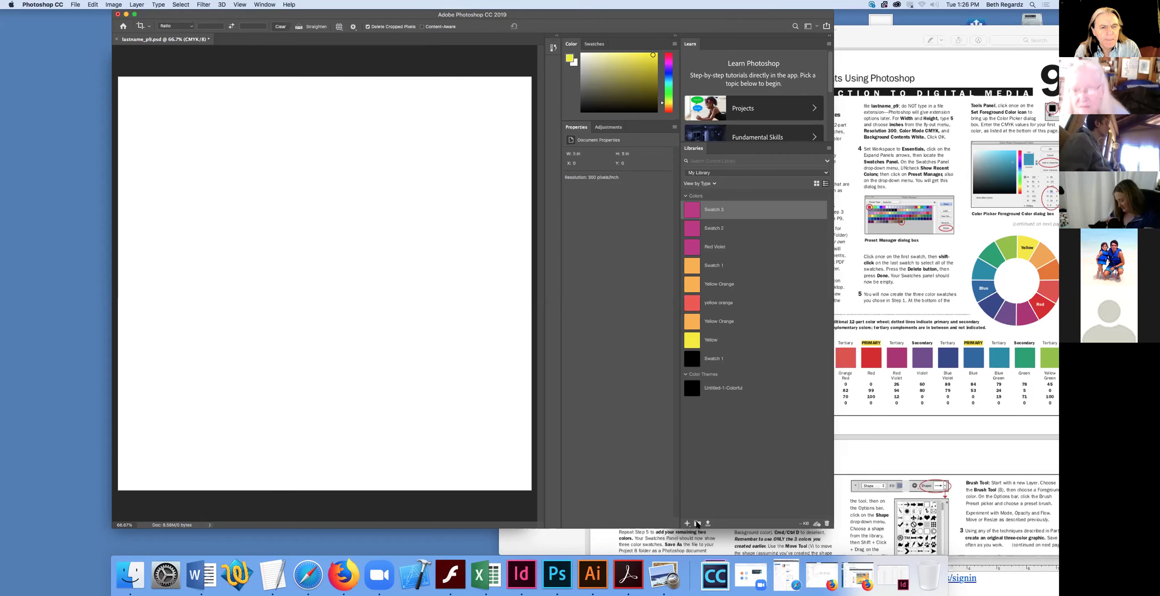
left_click(698, 523)
left_click(708, 526)
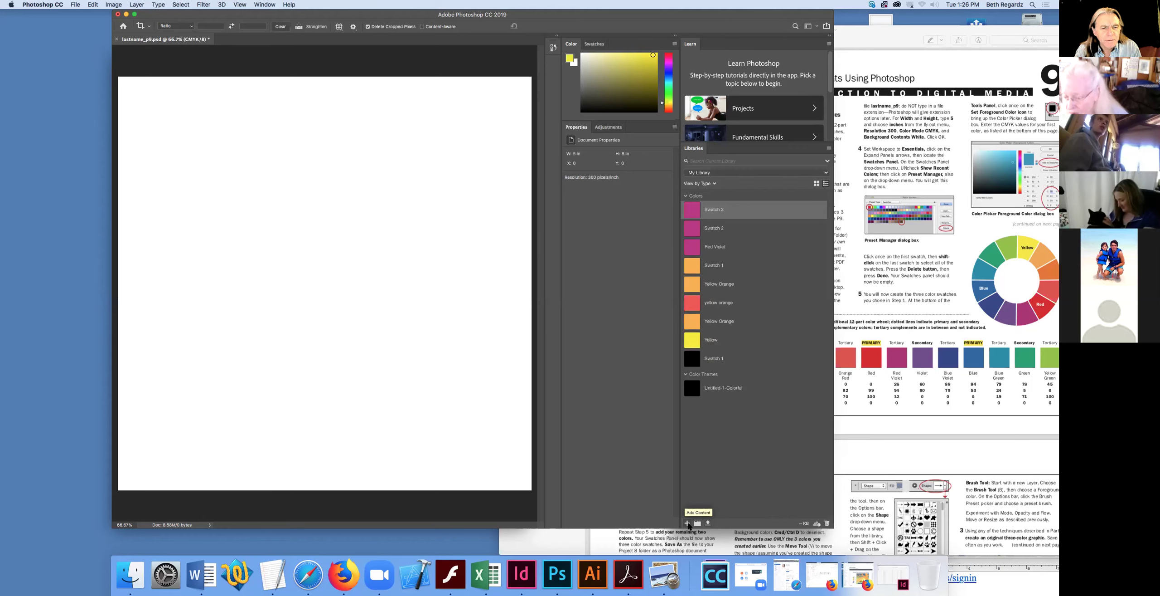
left_click(688, 523)
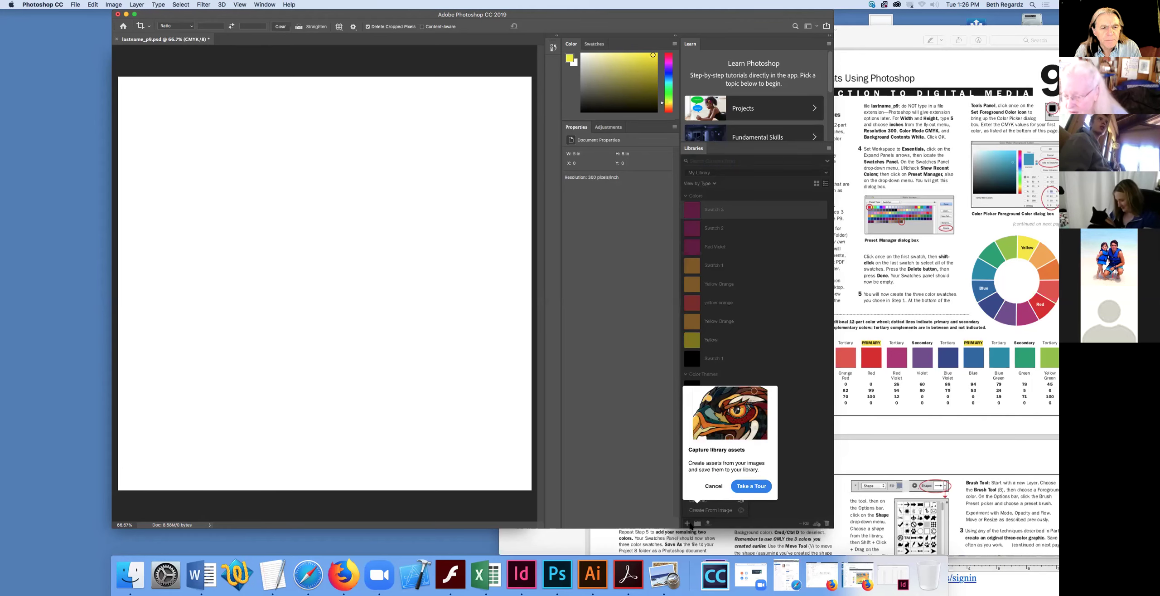
left_click(697, 517)
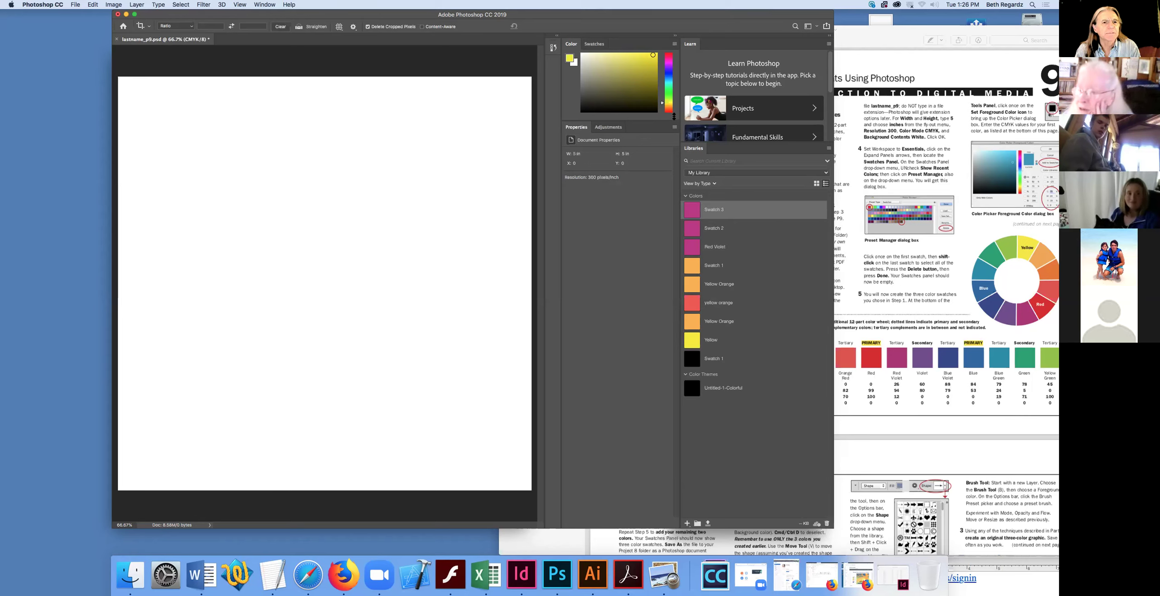
Step: Make the Color and Swatches panel group taller, and undock the Learn panel so it floats over Libraries
left_click_drag(677, 118, 678, 120)
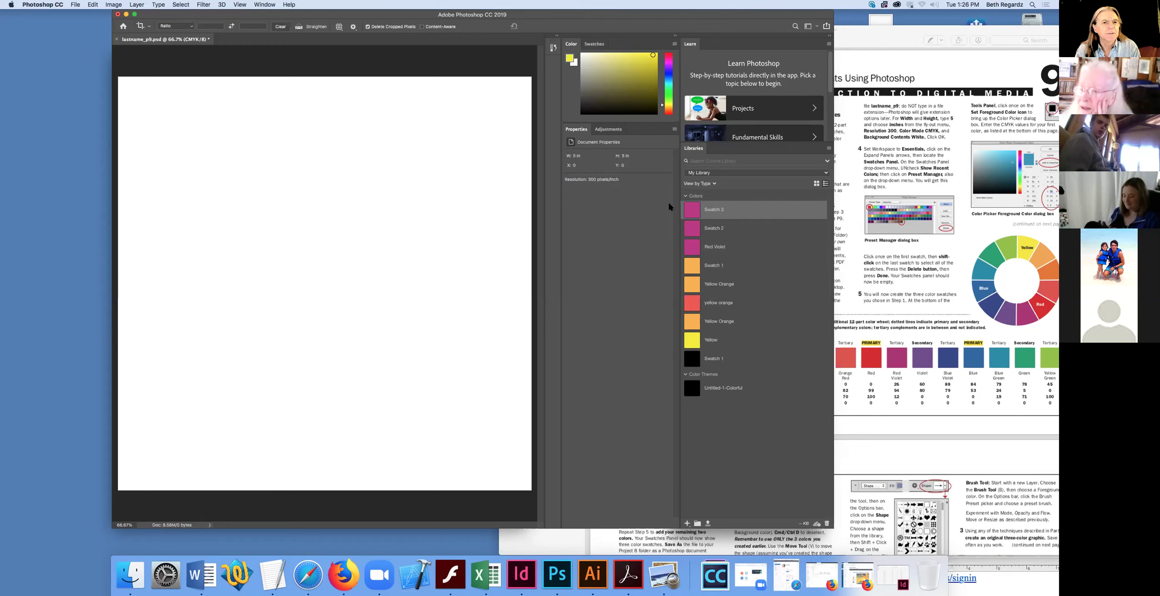
left_click_drag(670, 208, 675, 176)
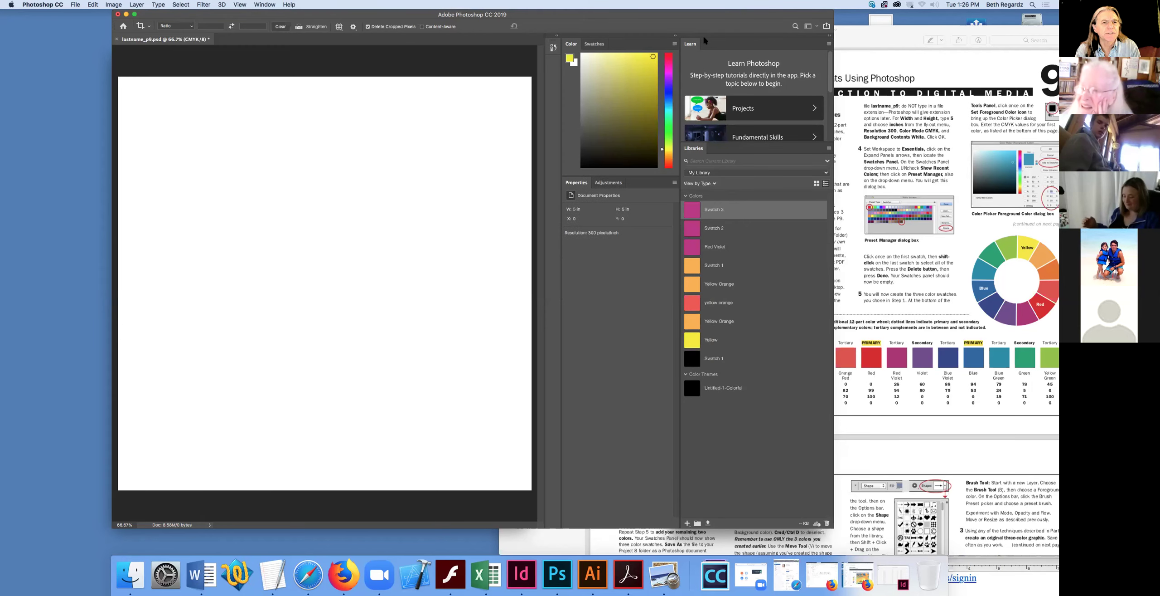
left_click_drag(764, 42, 712, 41)
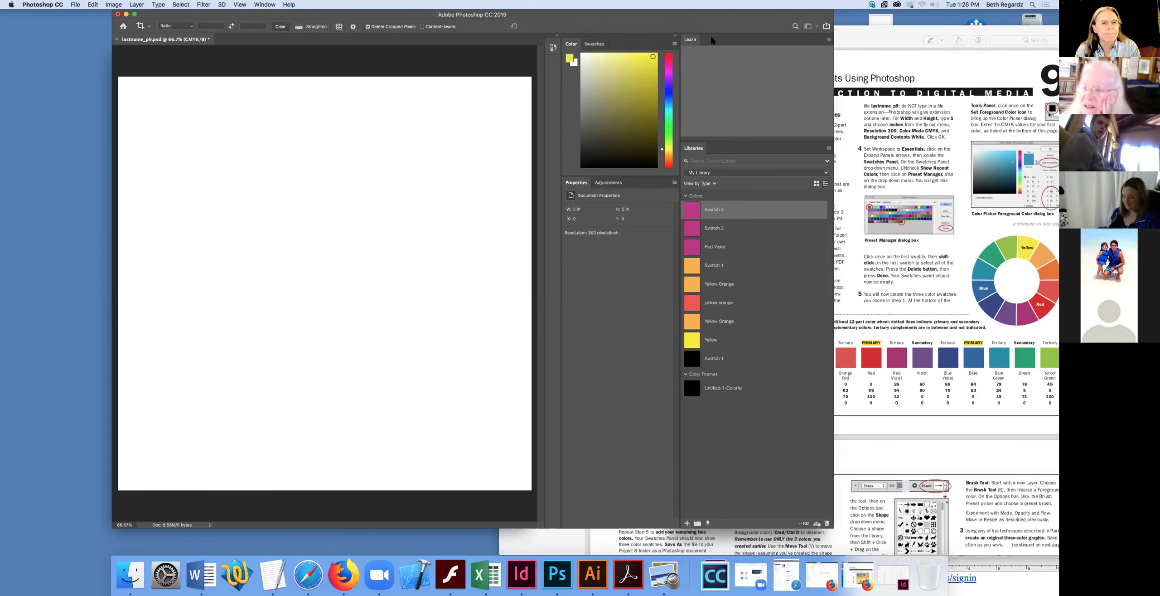
left_click_drag(564, 37, 562, 36)
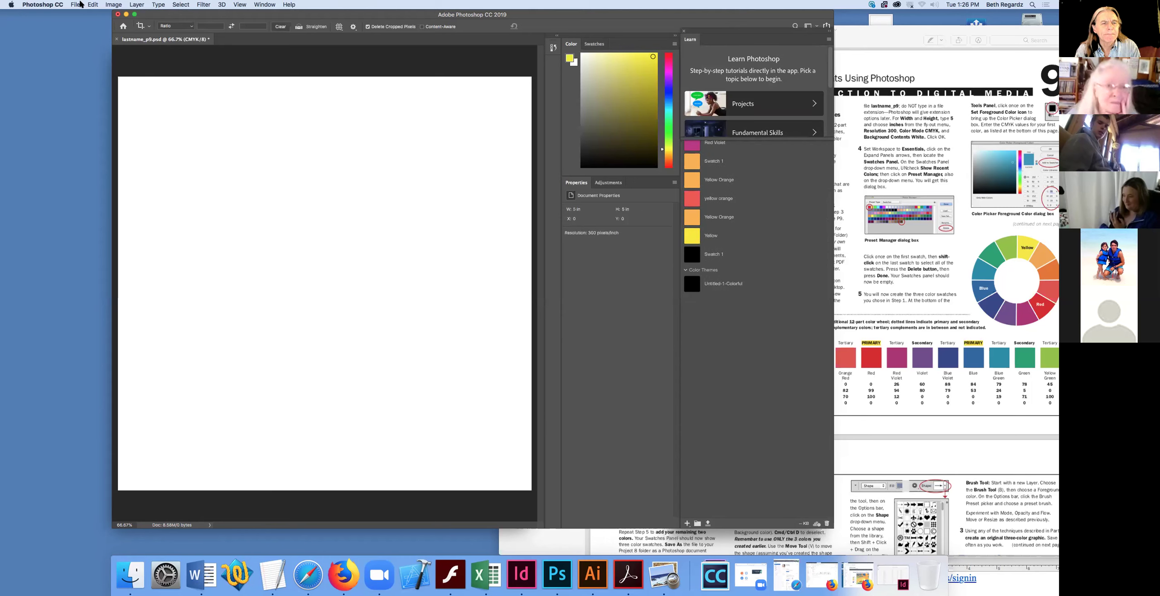
Step: Bring the Swatches panel back to the front of its panel group
left_click(109, 4)
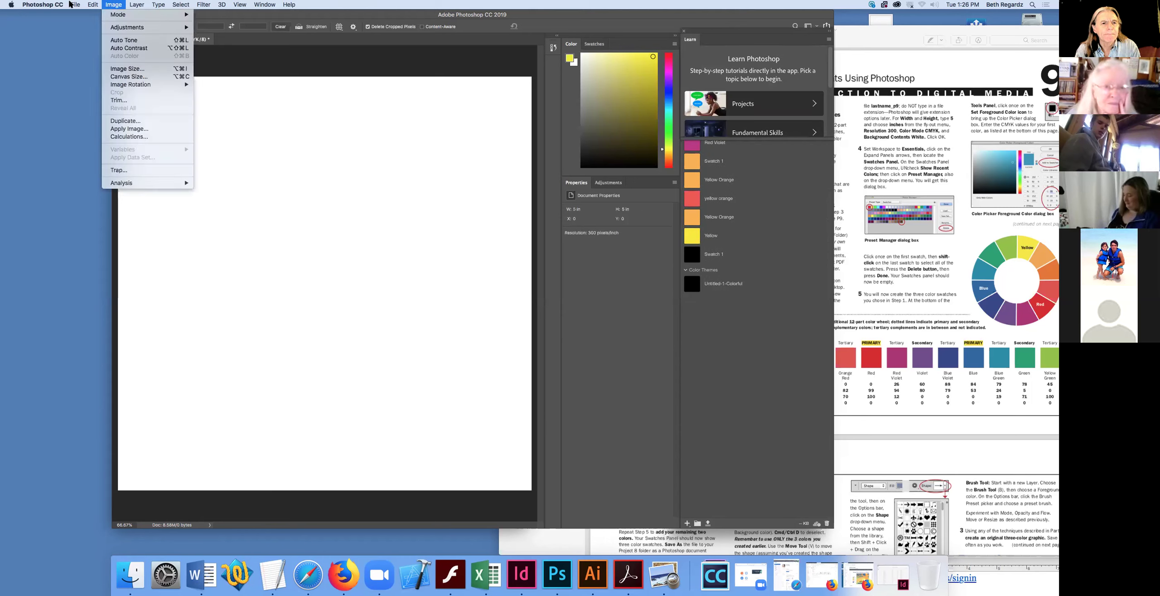
mouse_move(71, 4)
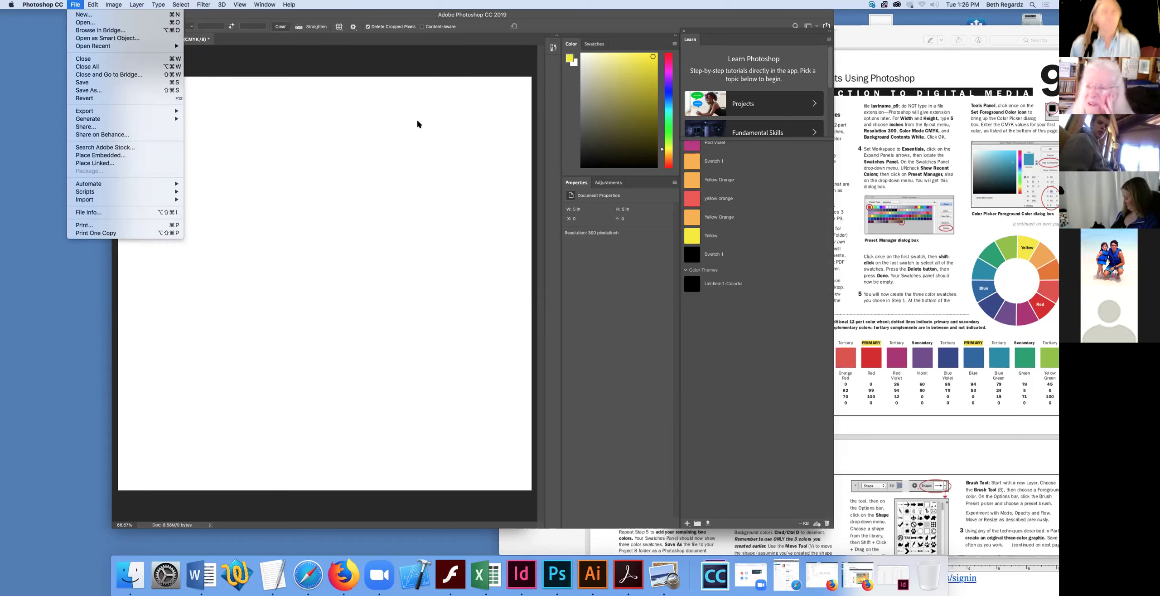
left_click(453, 123)
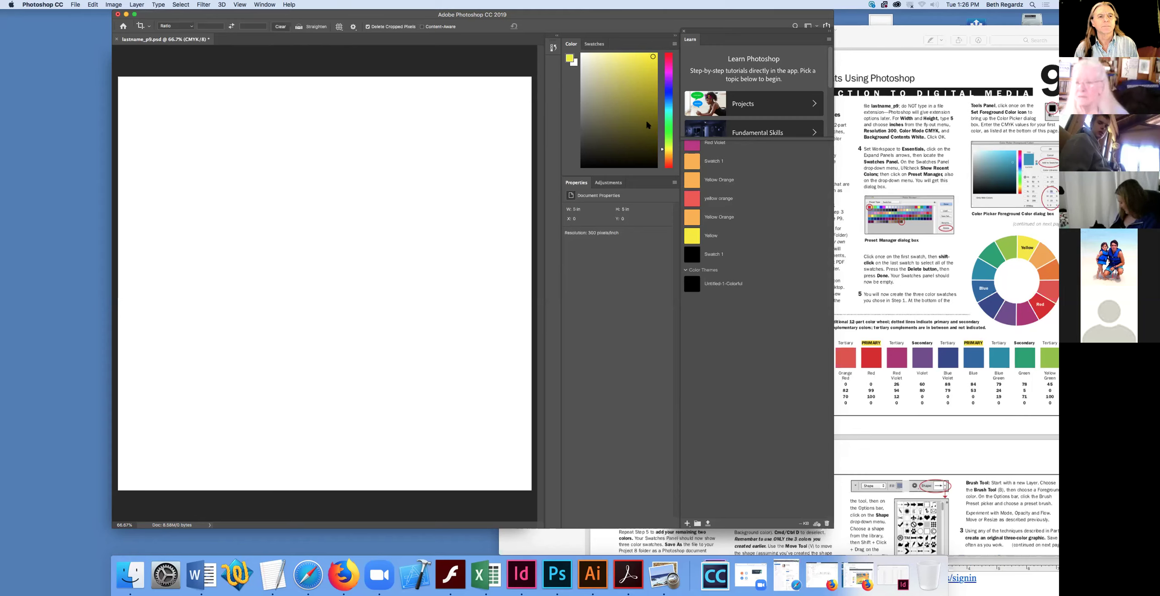
left_click(594, 43)
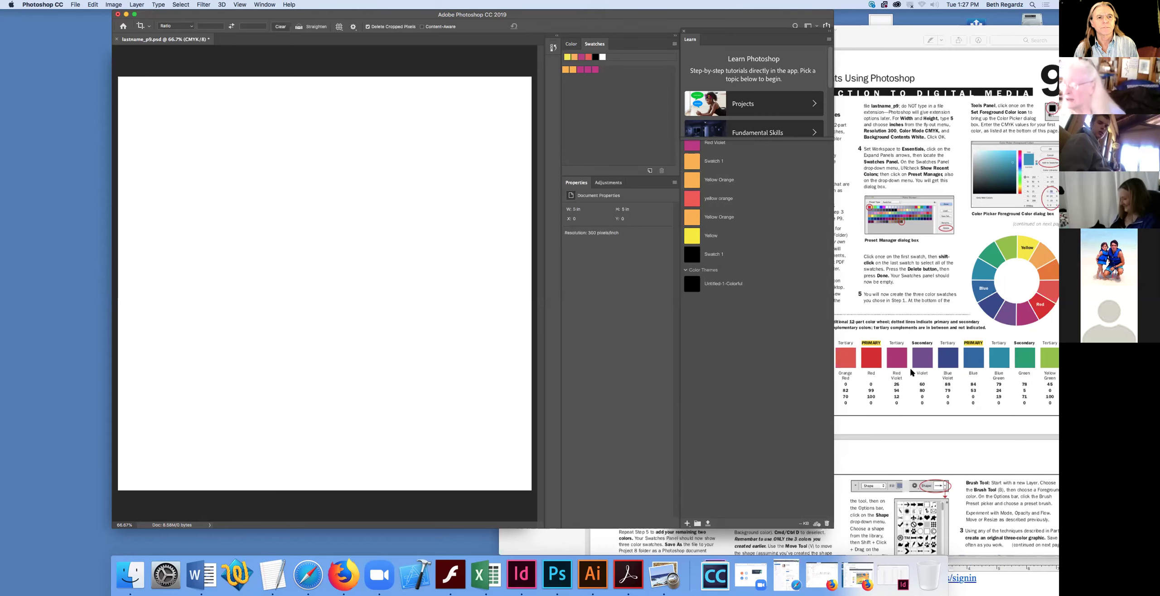
Step: Switch to Project 9.pdf in Preview and review the color swatch steps and CMYK percentages on pages 1 and 2
left_click(903, 111)
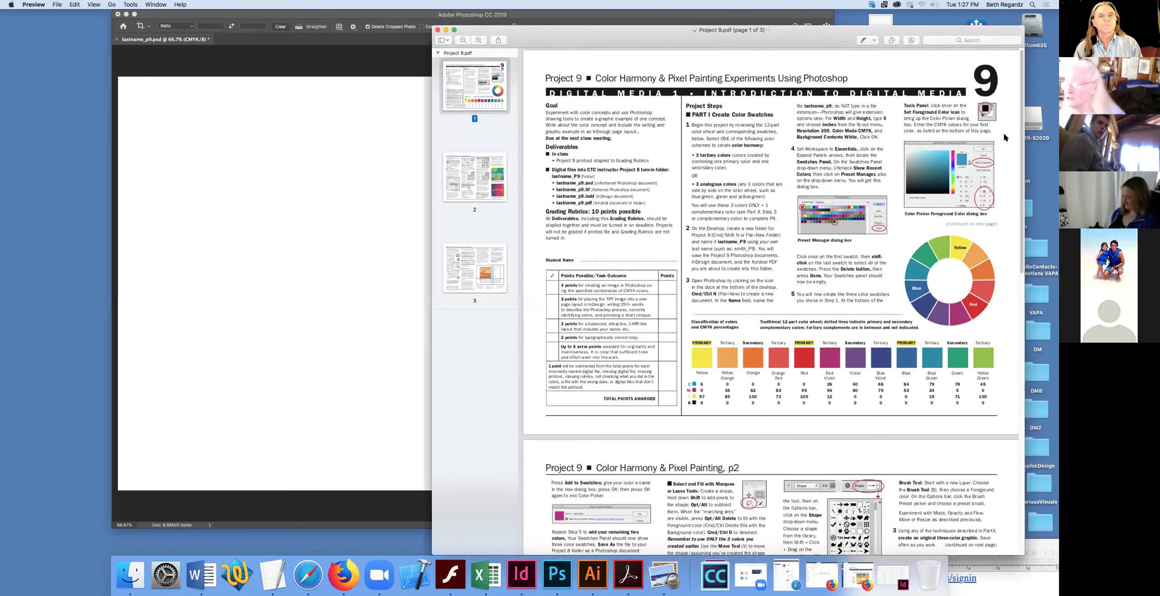
left_click(1002, 148)
left_click(1003, 231)
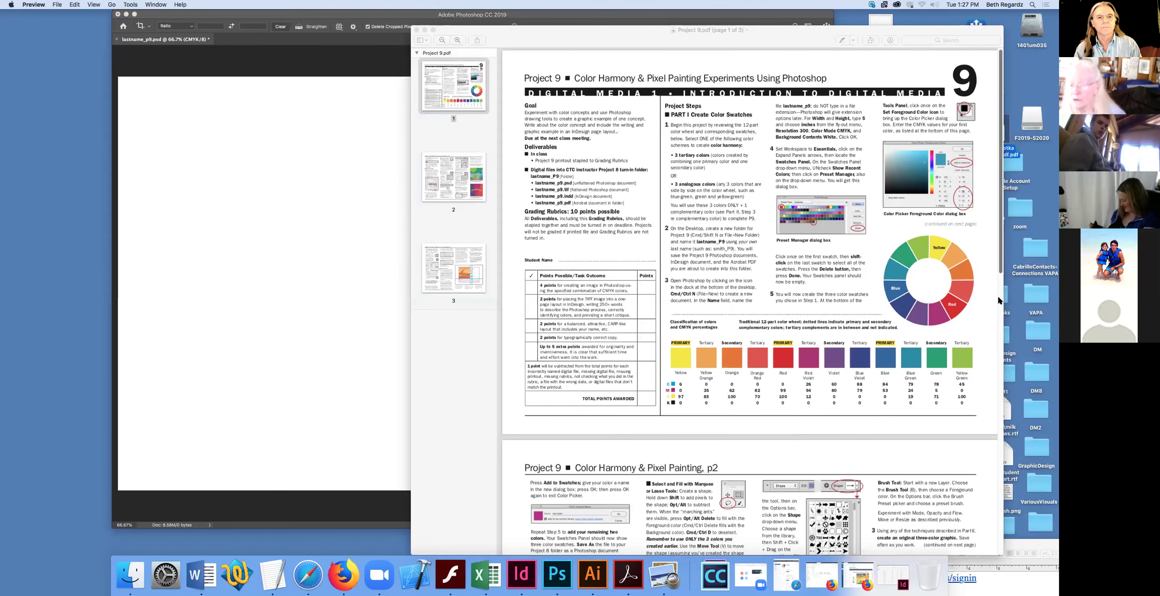
left_click(533, 40)
scroll(533, 39, "down", 3)
scroll(532, 36, "down", 2)
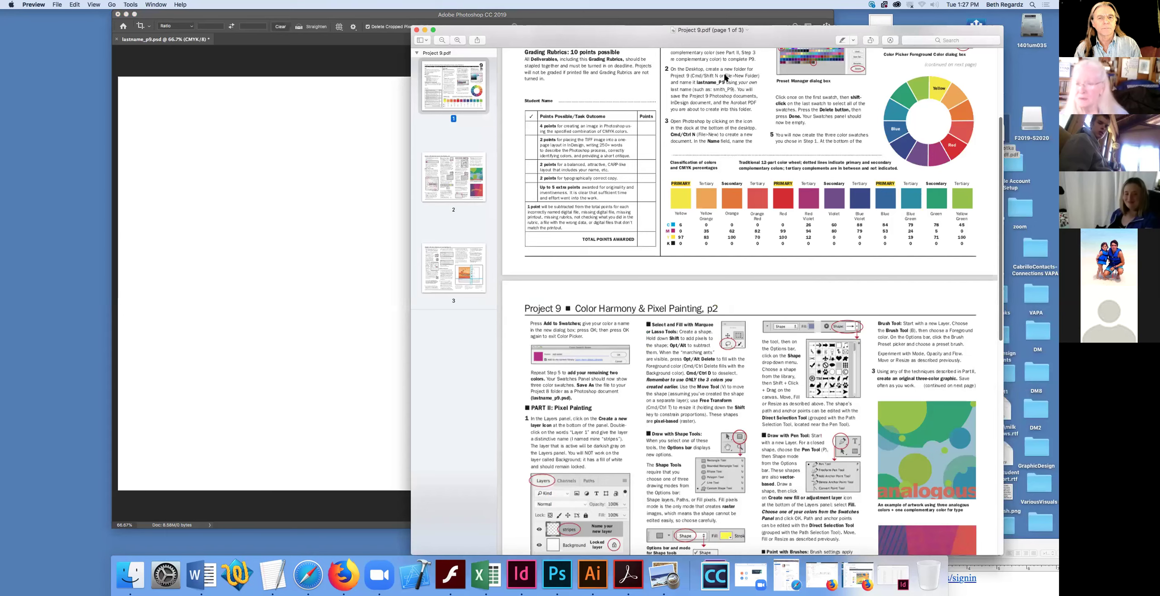
scroll(716, 45, "down", 5)
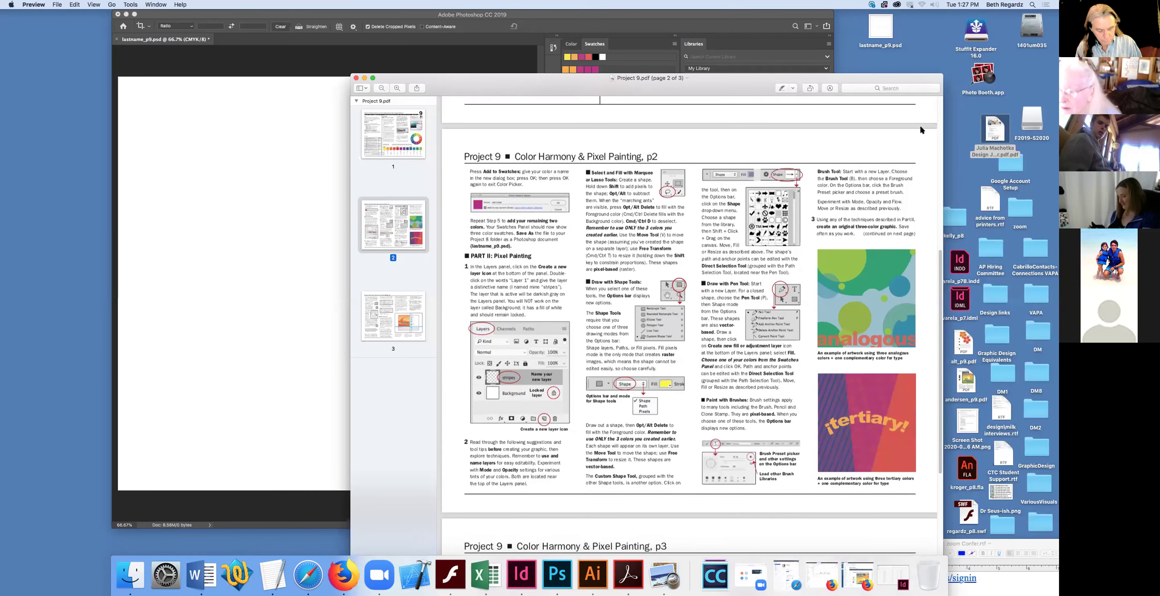
scroll(921, 119, "up", 5)
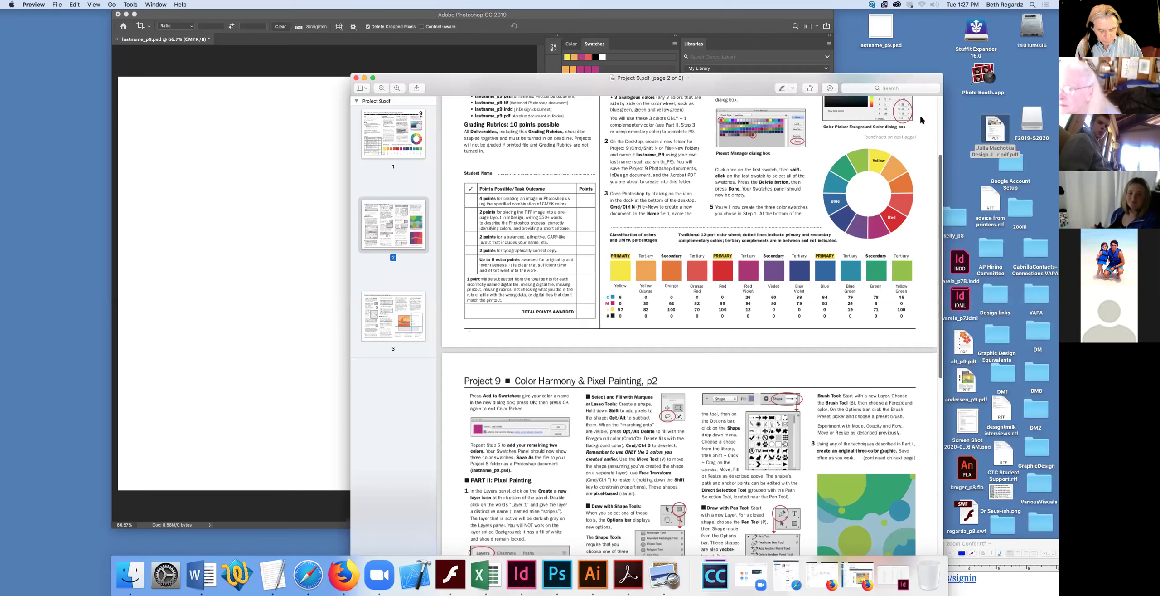
scroll(921, 119, "up", 2)
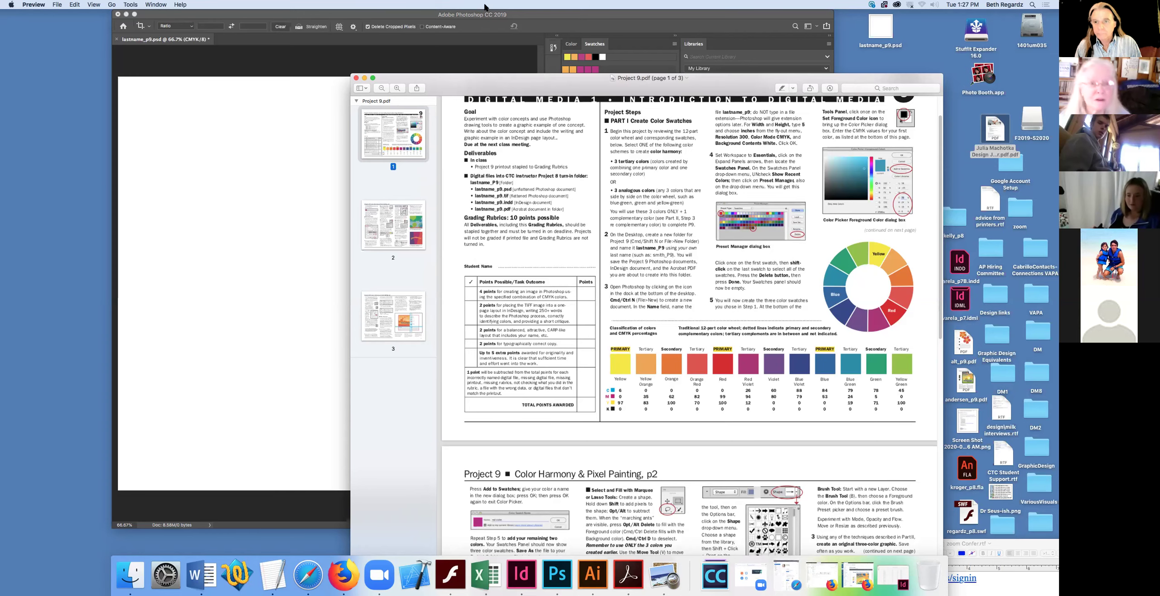
left_click(131, 4)
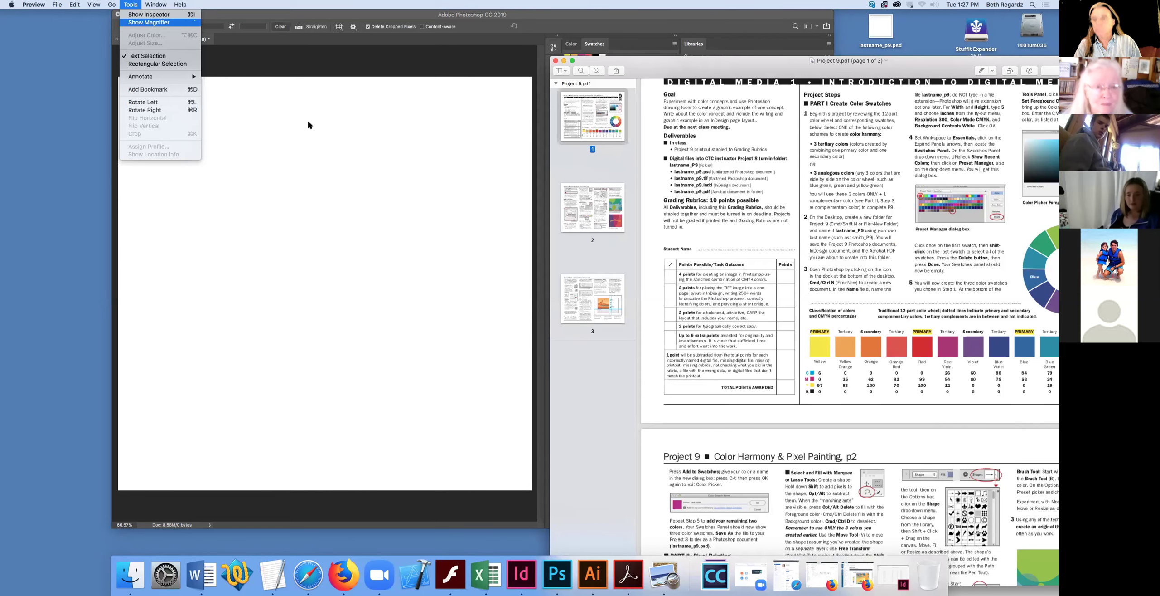
left_click(436, 128)
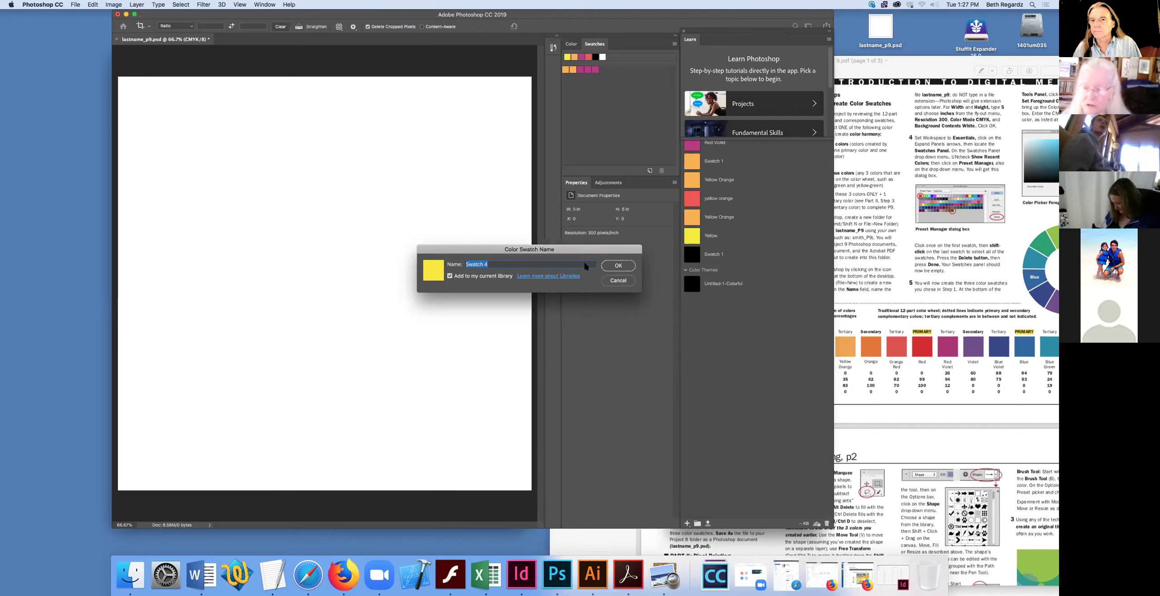
key("Escape")
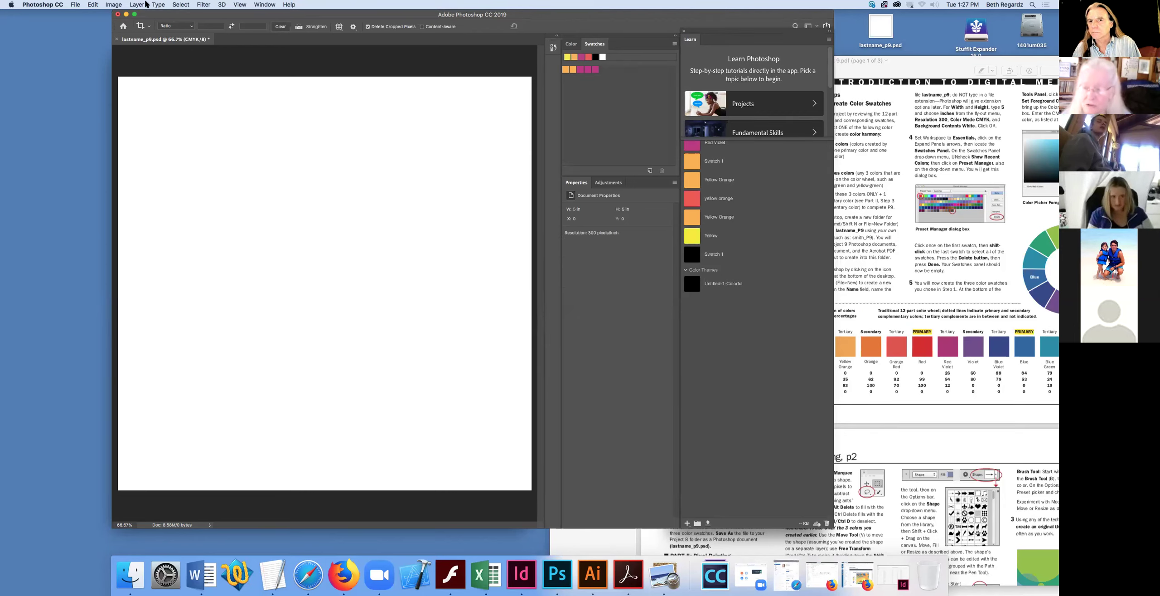
left_click(573, 94)
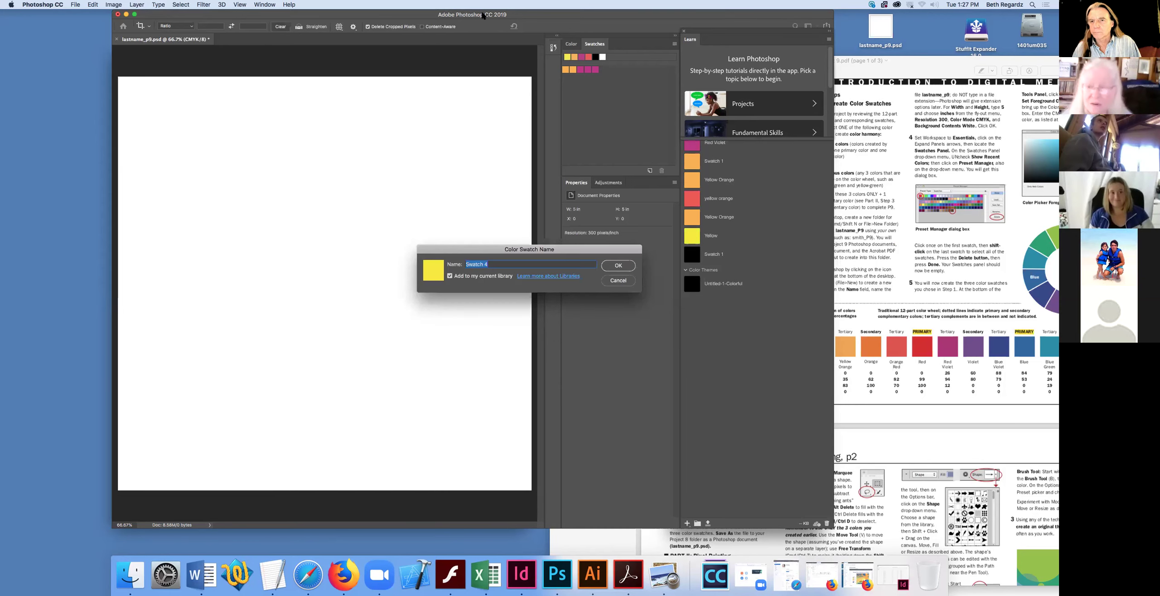
left_click(618, 280)
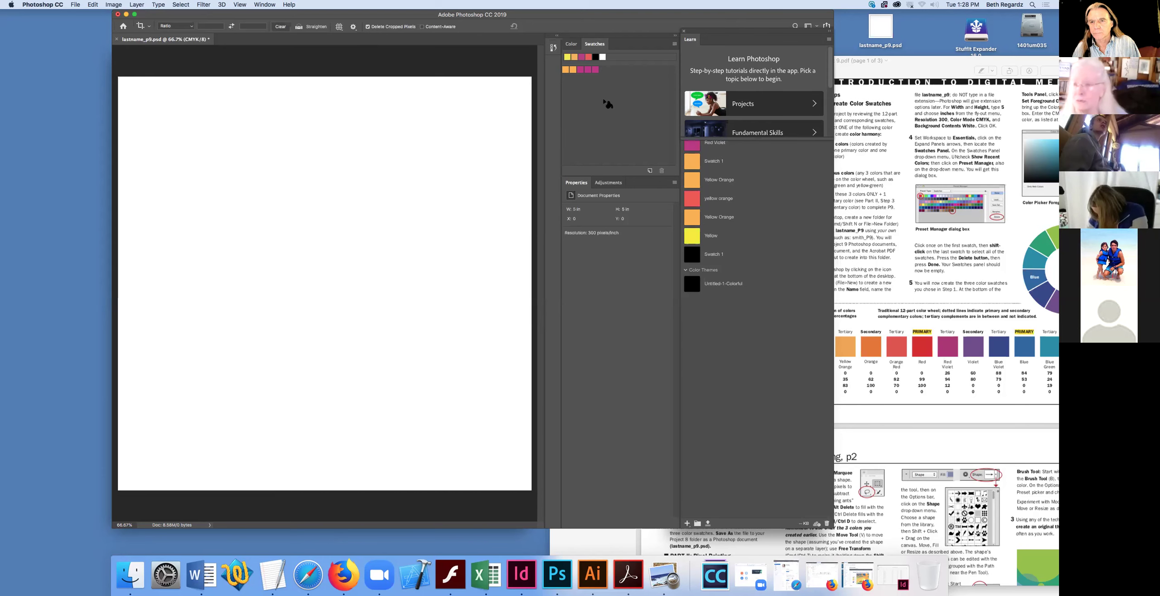
Step: Switch to Project 9.pdf in Preview, review the Part II Pixel Painting instructions on page 2, and move its window off the Photoshop canvas
left_click(923, 364)
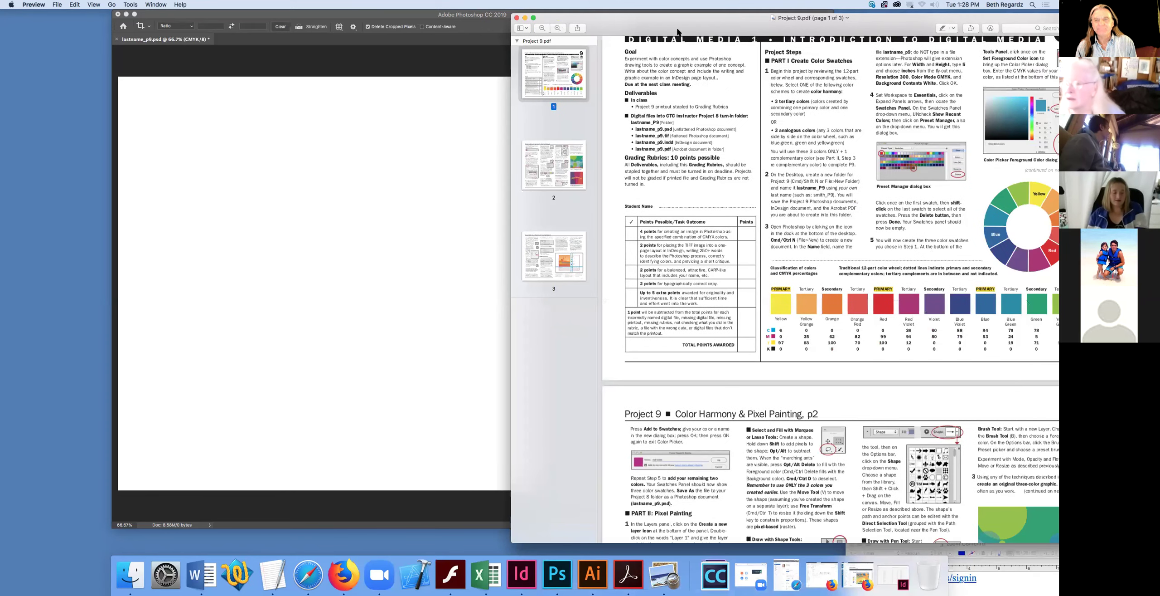
left_click_drag(679, 31, 654, 8)
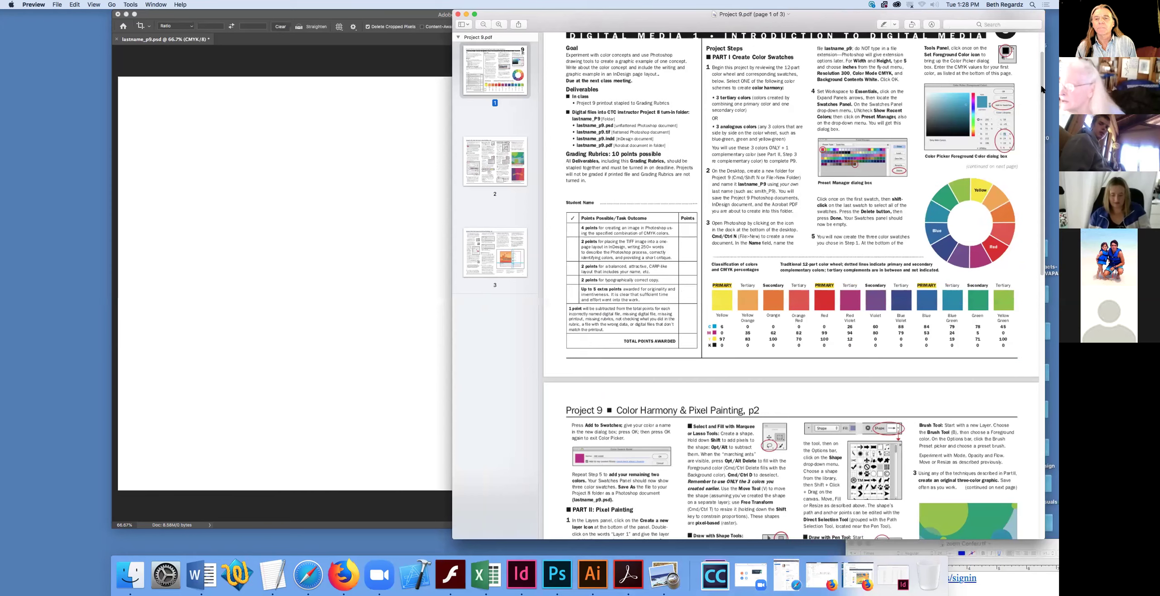
scroll(1042, 136, "down", 3)
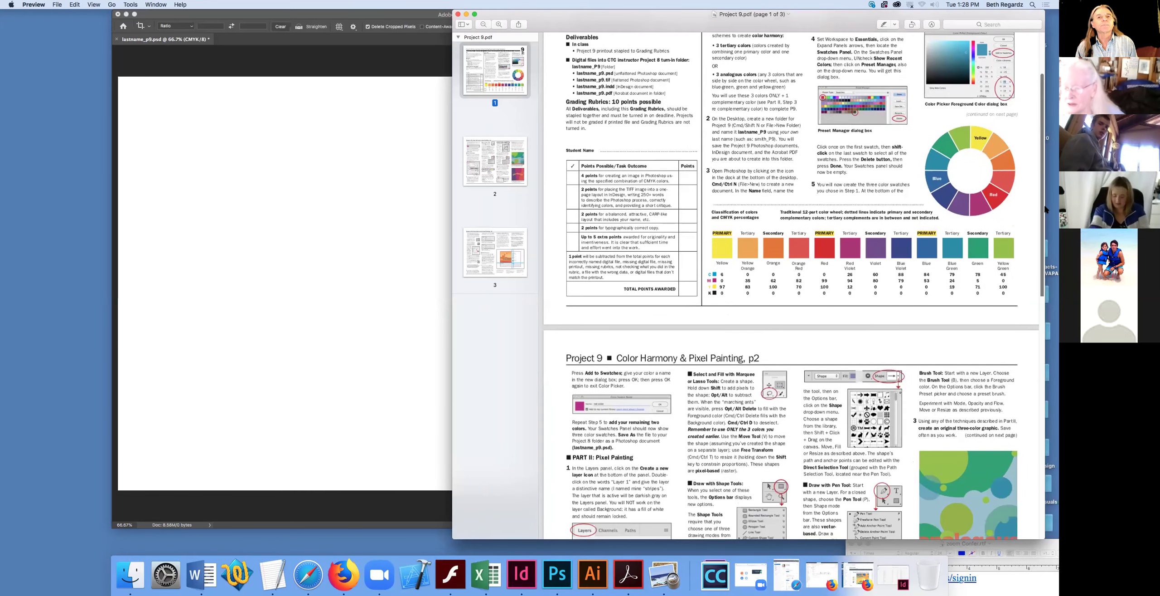
scroll(1045, 210, "down", 10)
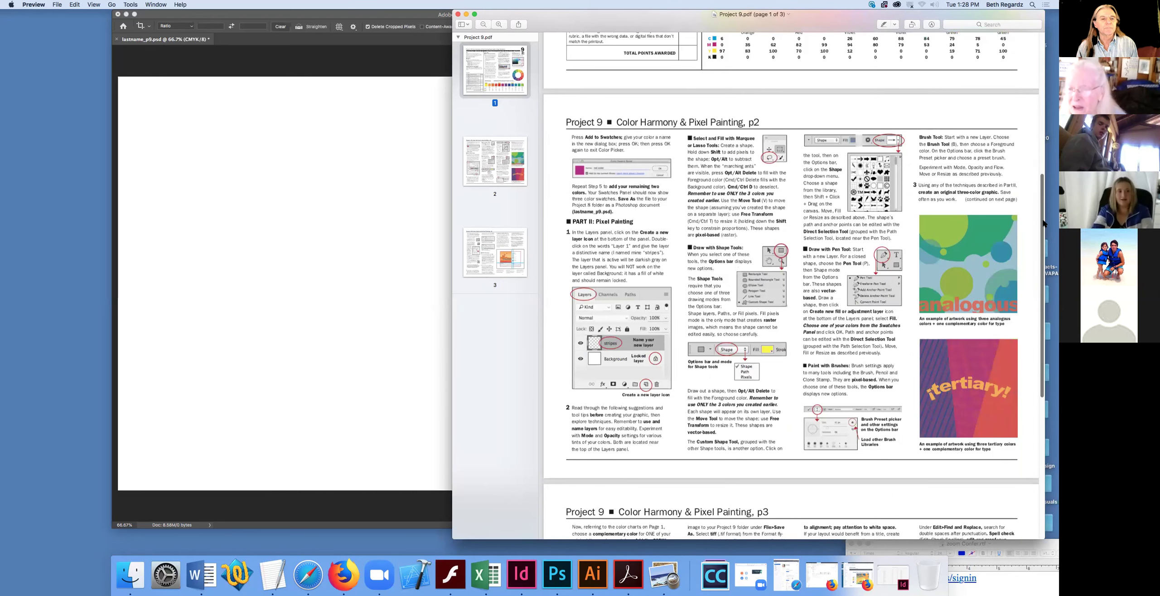
scroll(1044, 223, "down", 2)
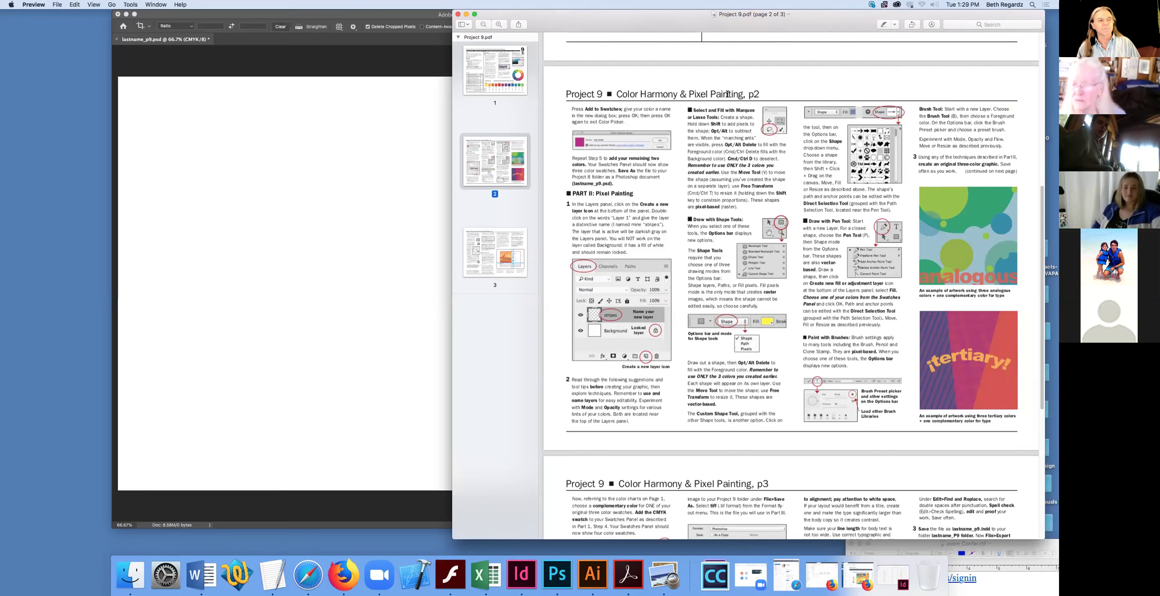
left_click_drag(744, 27, 850, 36)
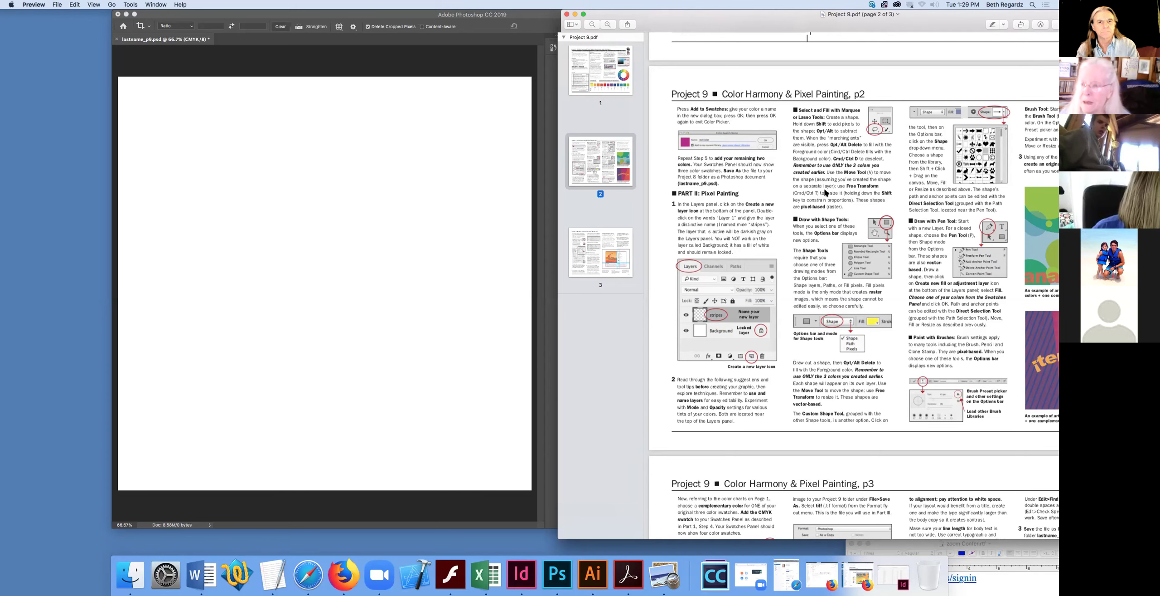
Step: Show the Layers panel in Photoshop and move the Project 9.pdf window aside to uncover the panels
left_click_drag(730, 26, 777, 50)
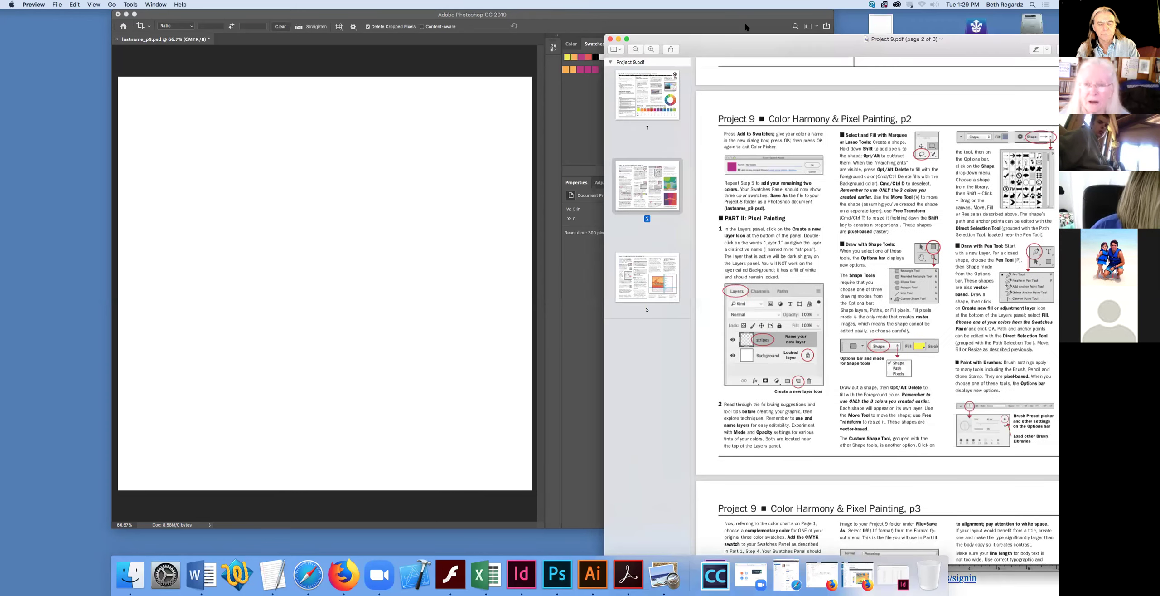
left_click_drag(631, 5, 341, 5)
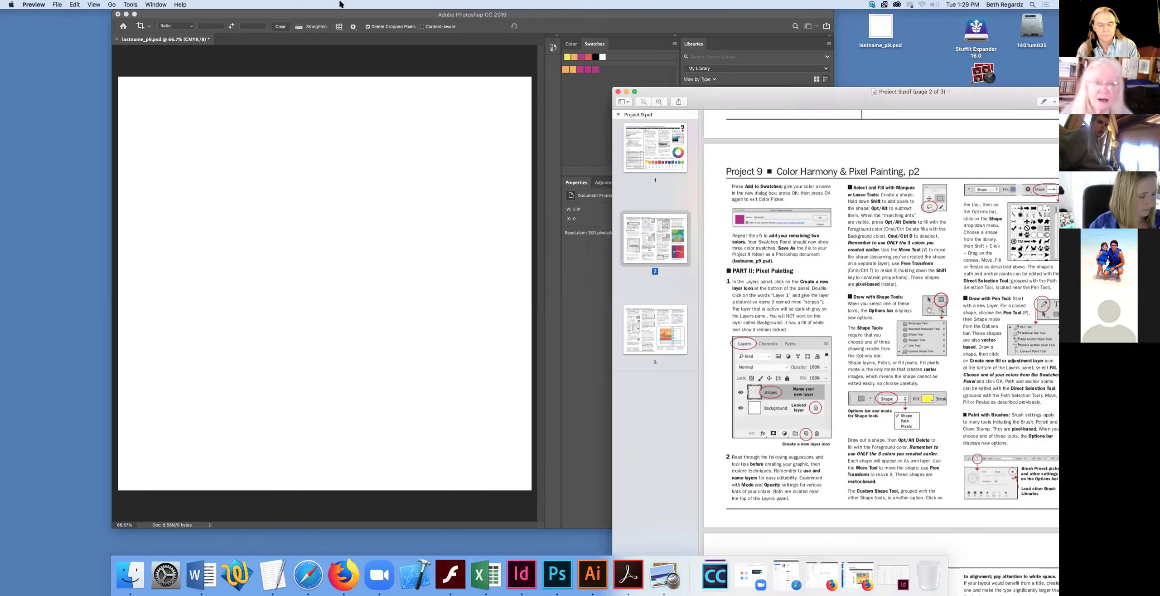
left_click(158, 4)
left_click(159, 4)
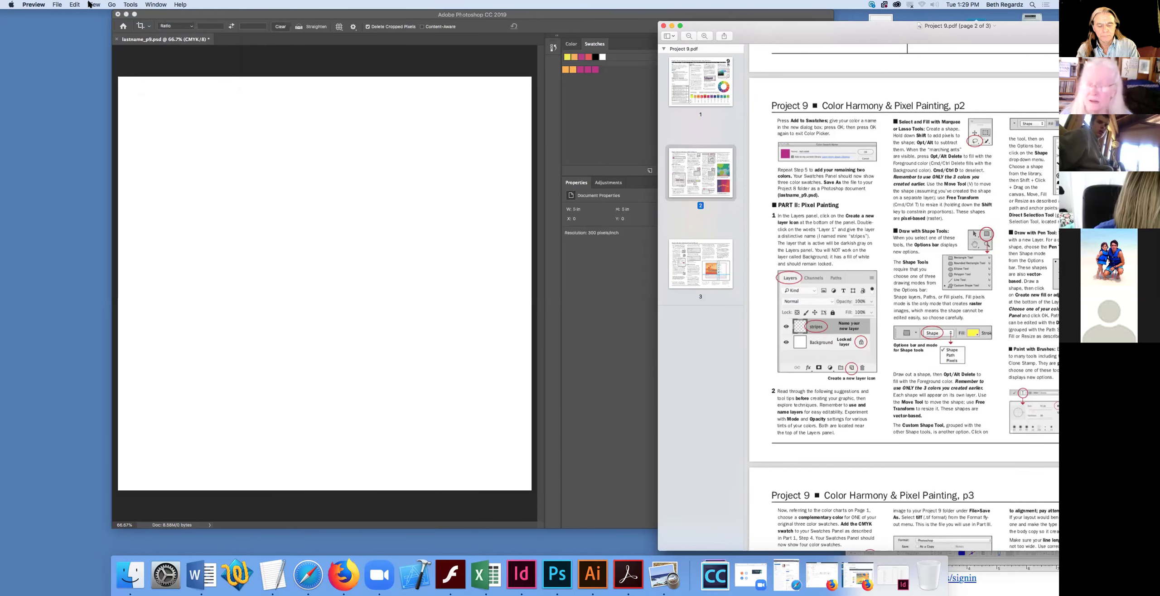
left_click(307, 29)
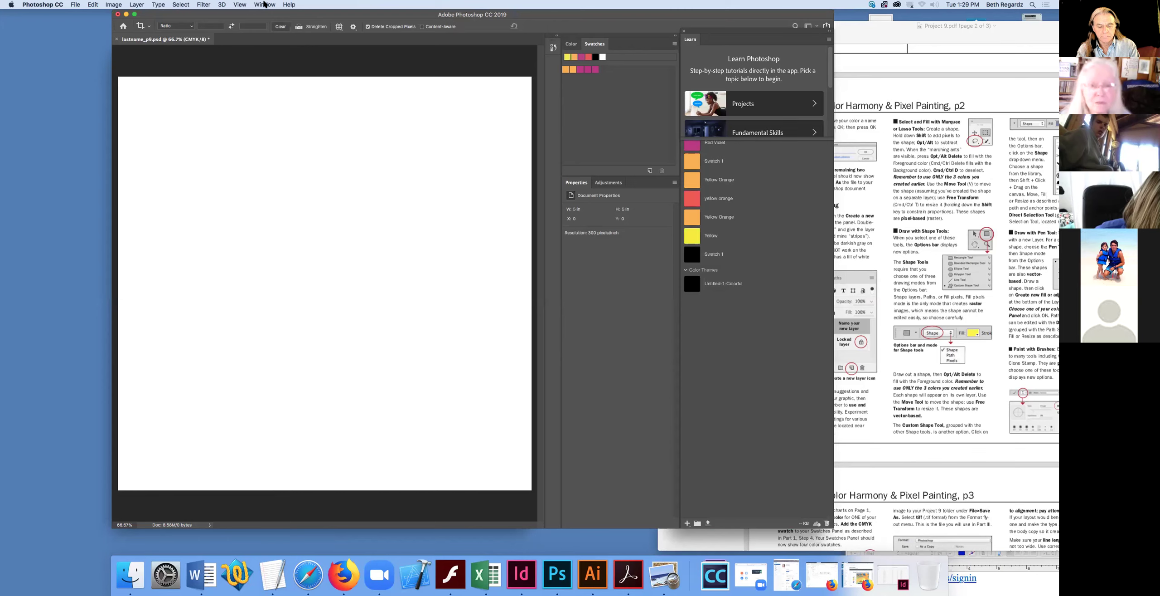
left_click(265, 5)
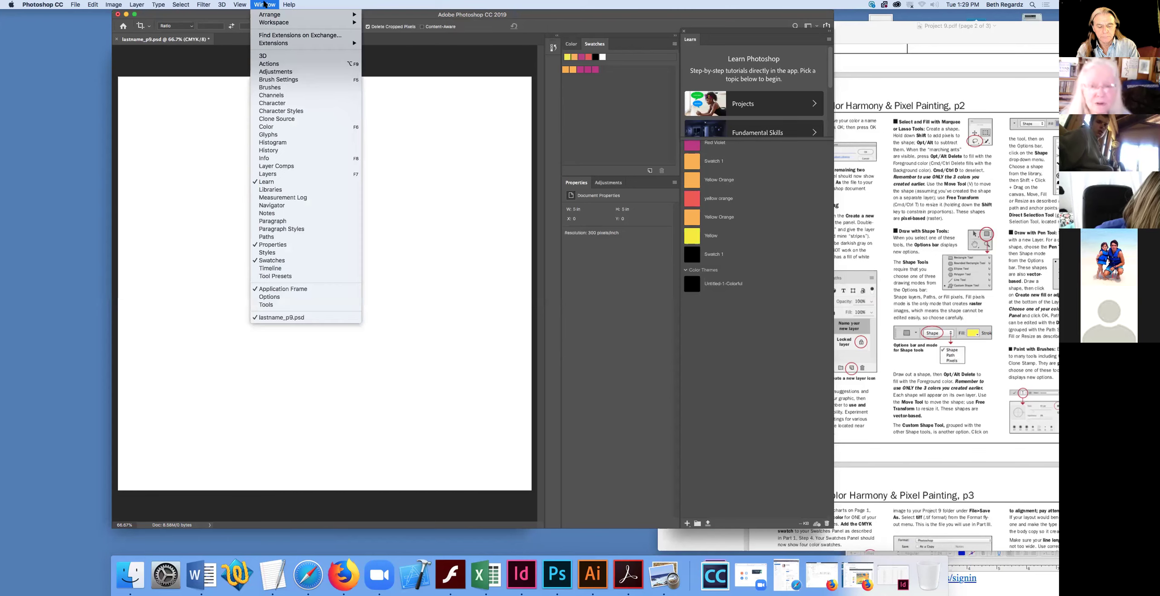
left_click(271, 174)
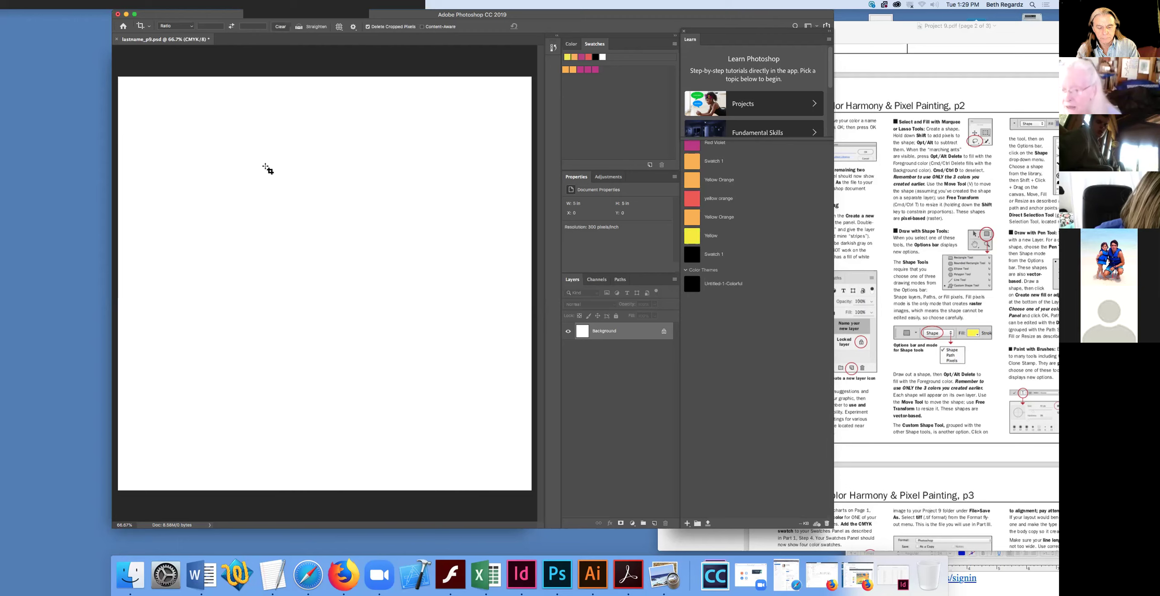
left_click(908, 373)
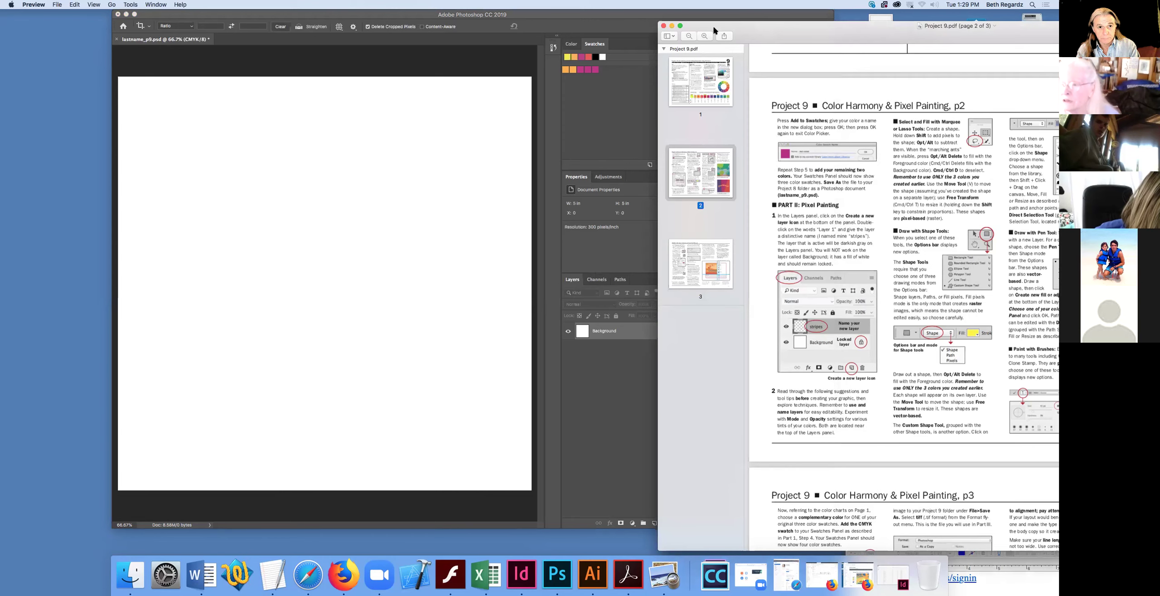
left_click_drag(741, 40, 793, 44)
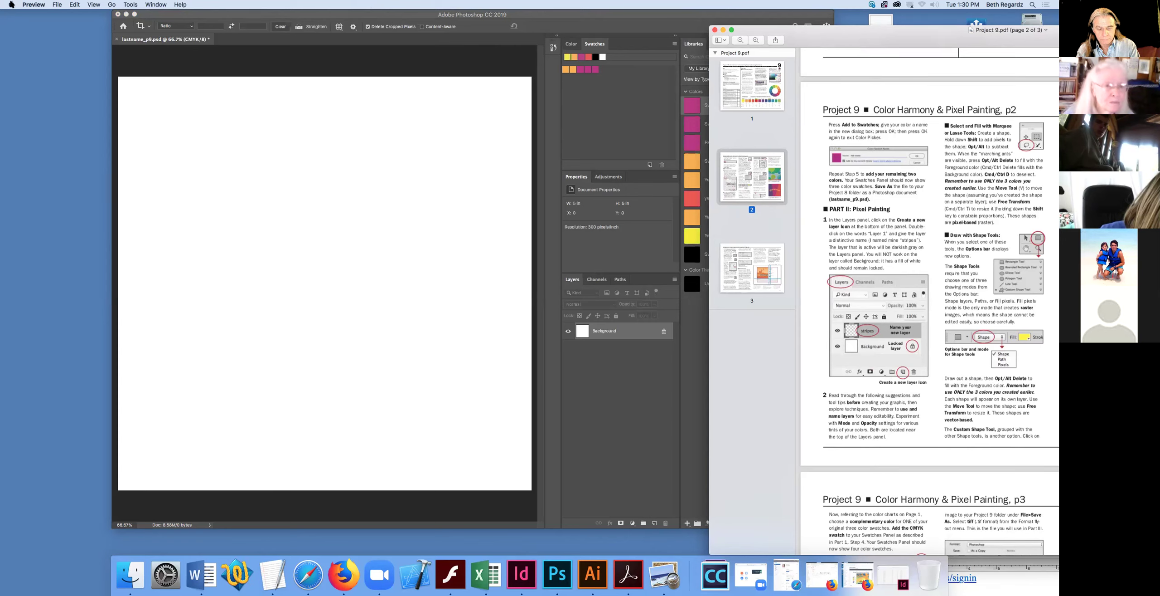
left_click(11, 4)
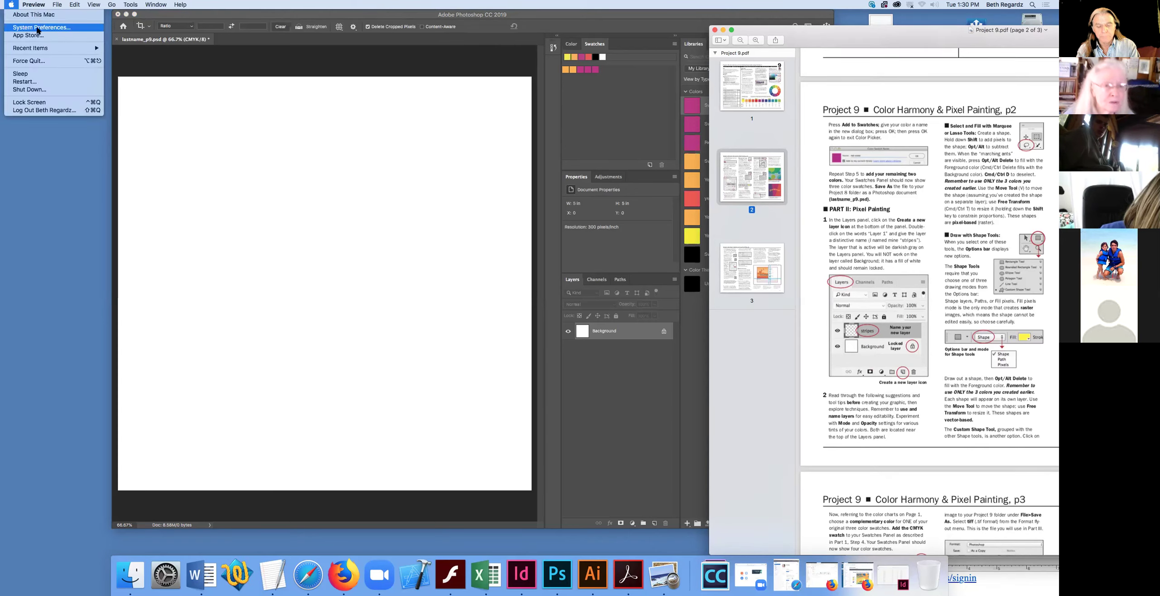
mouse_move(28, 4)
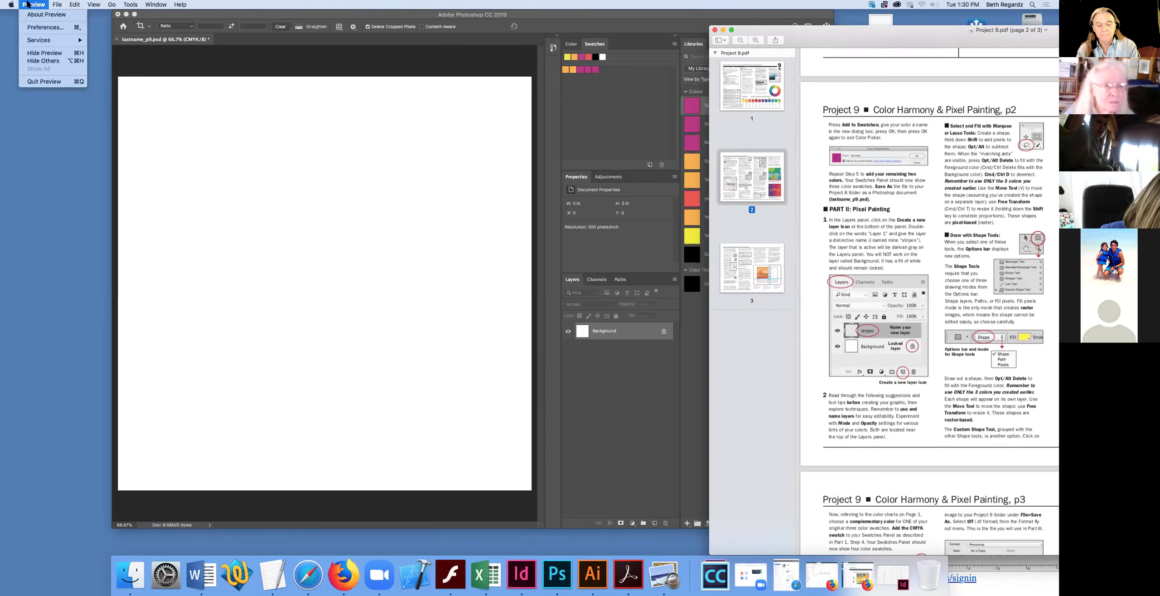
left_click(43, 30)
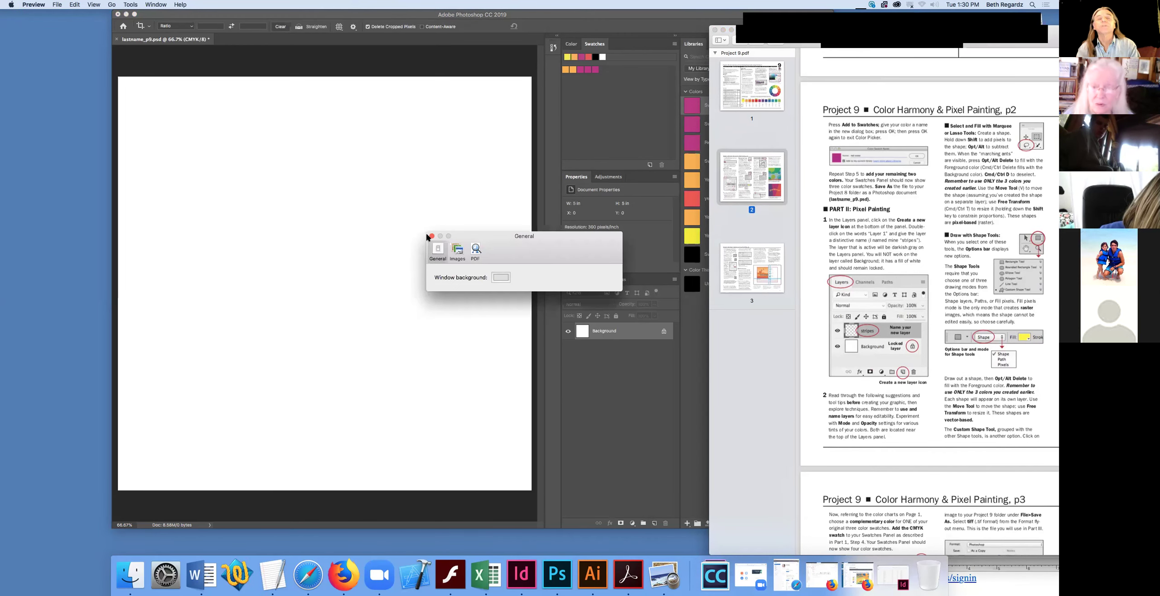
left_click(389, 200)
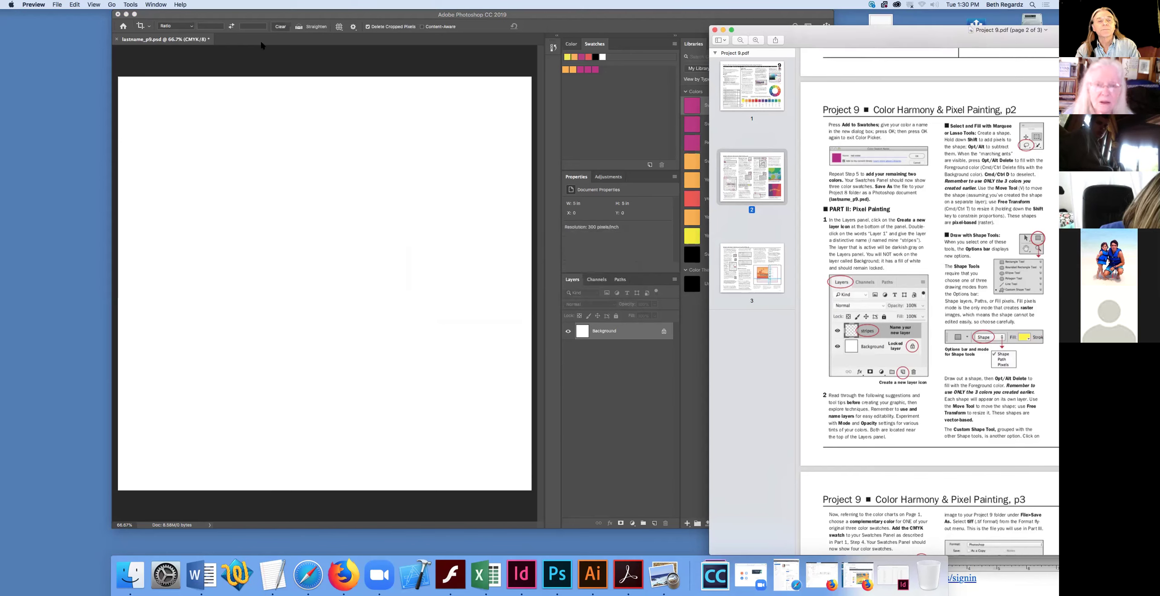
Step: Set Photoshop's interface color theme to the lighter medium gray in the preferences
left_click(11, 5)
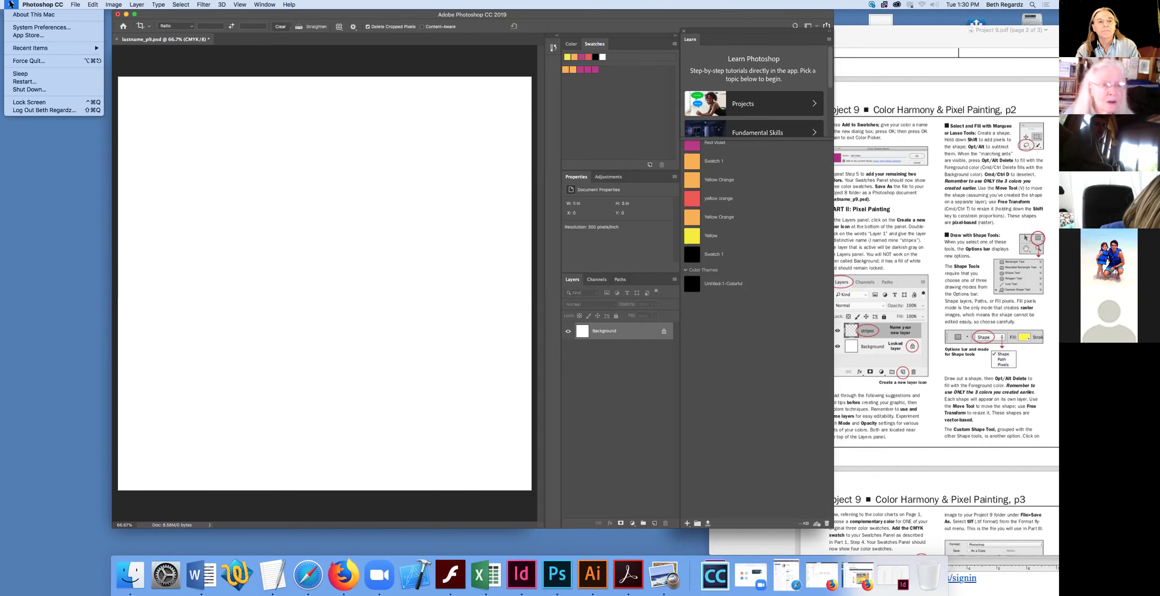
mouse_move(30, 4)
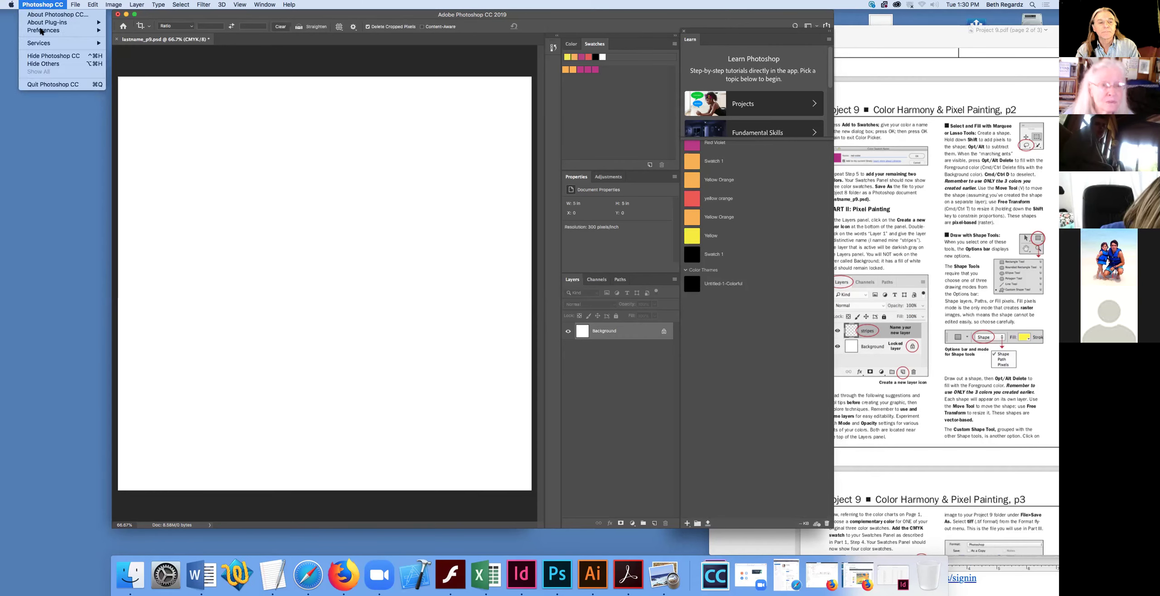
mouse_move(47, 32)
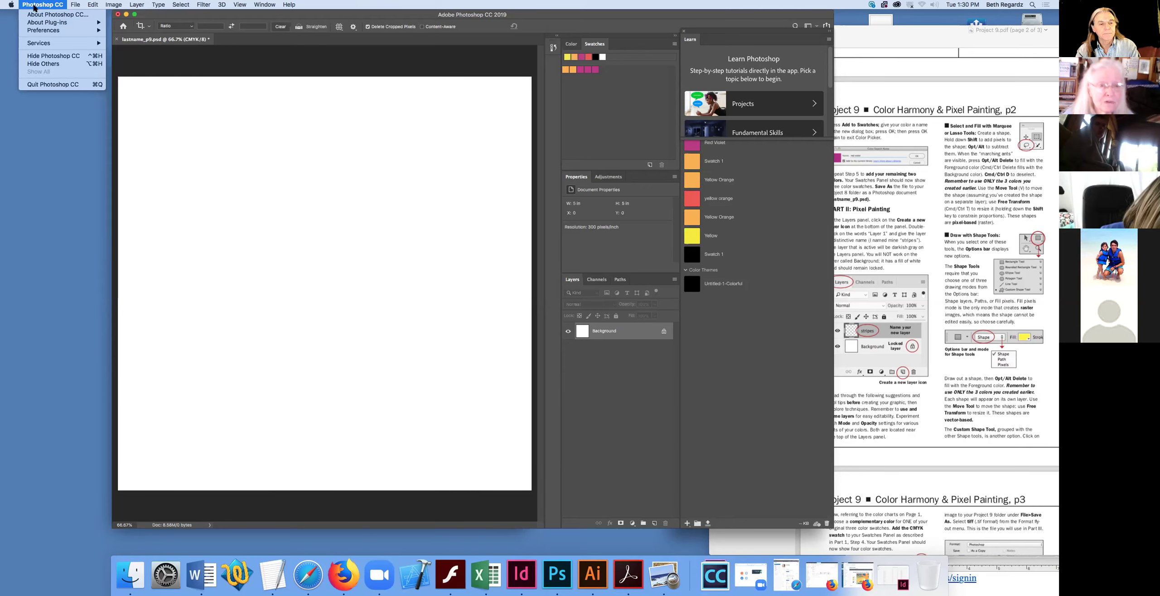
left_click(125, 43)
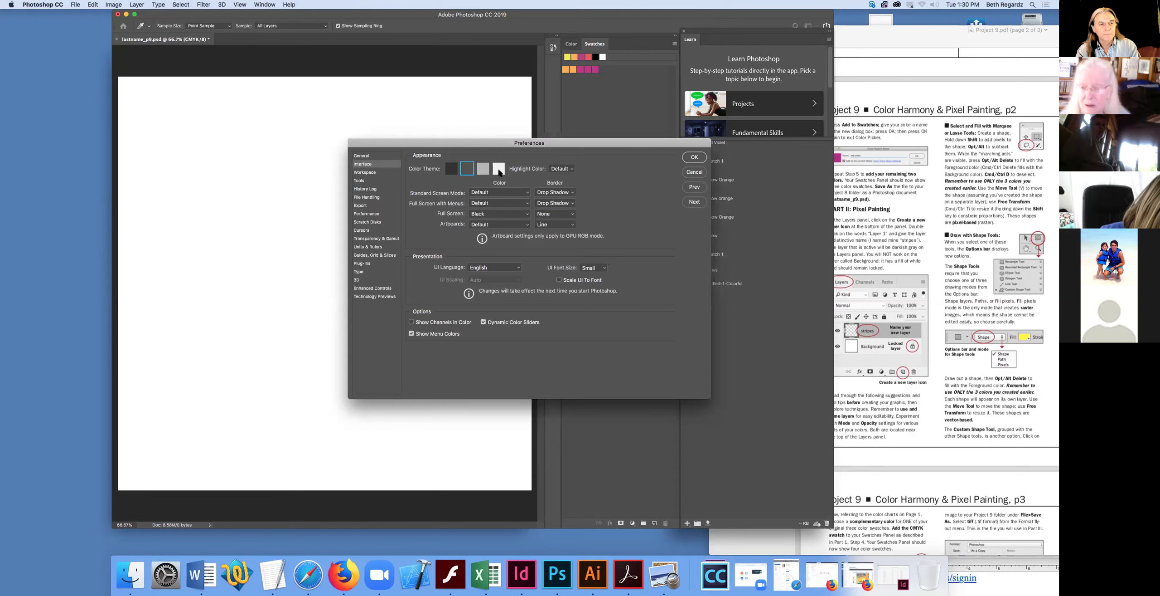
left_click(483, 169)
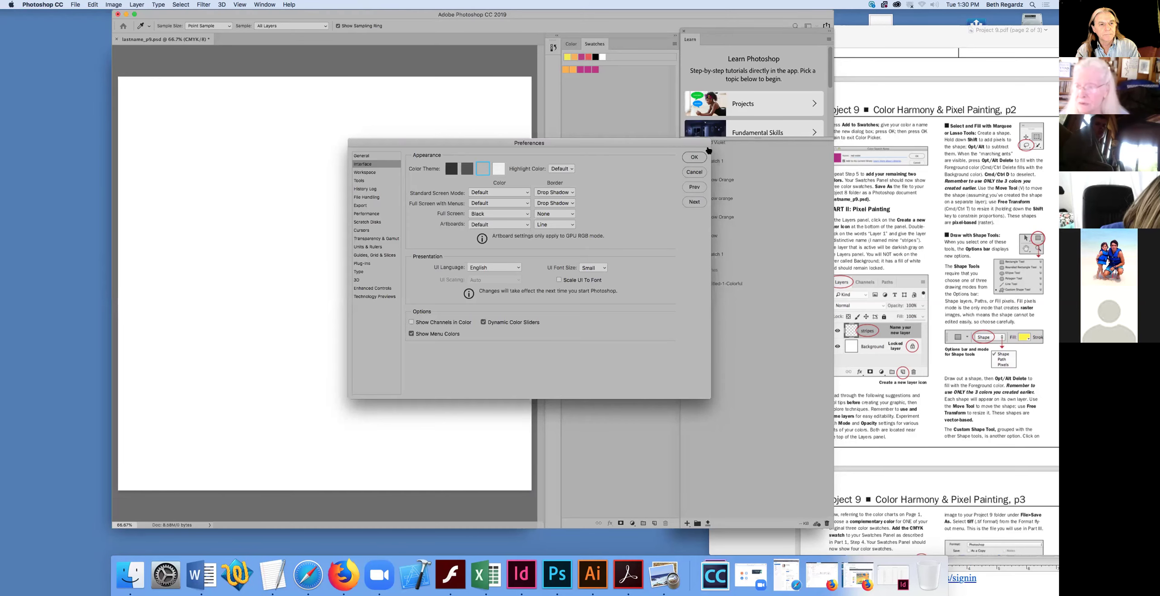
left_click(693, 157)
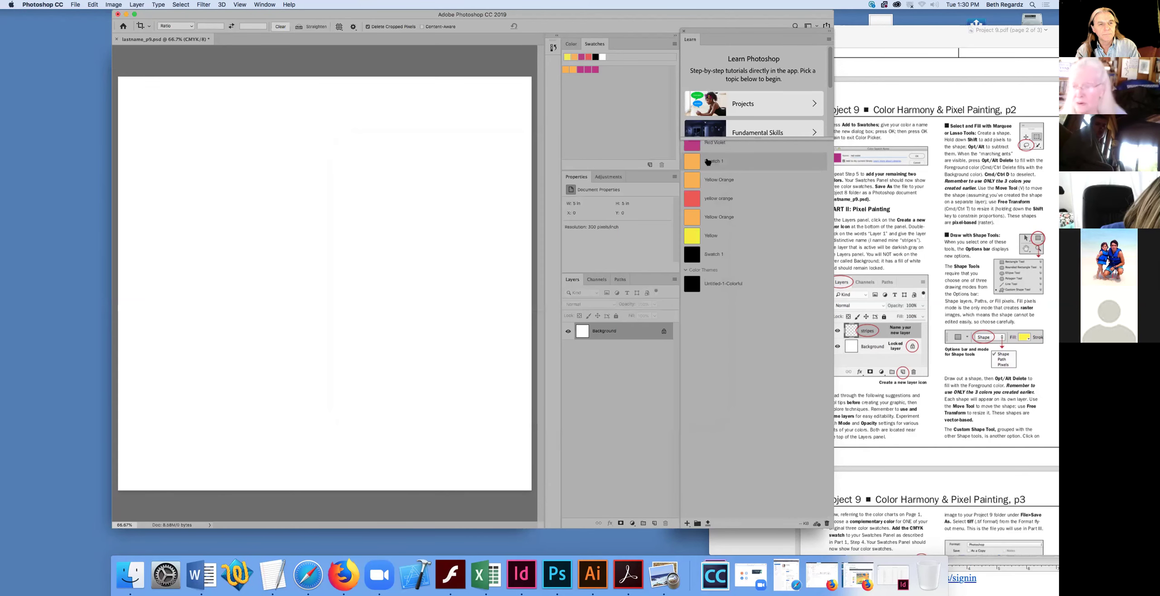
left_click(867, 211)
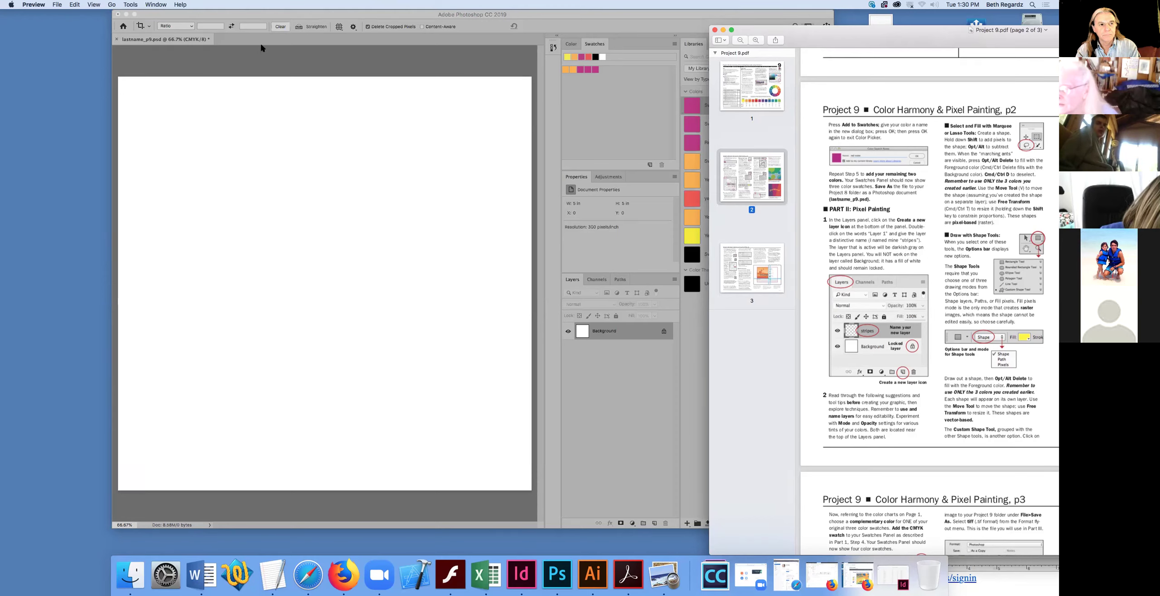
left_click(158, 4)
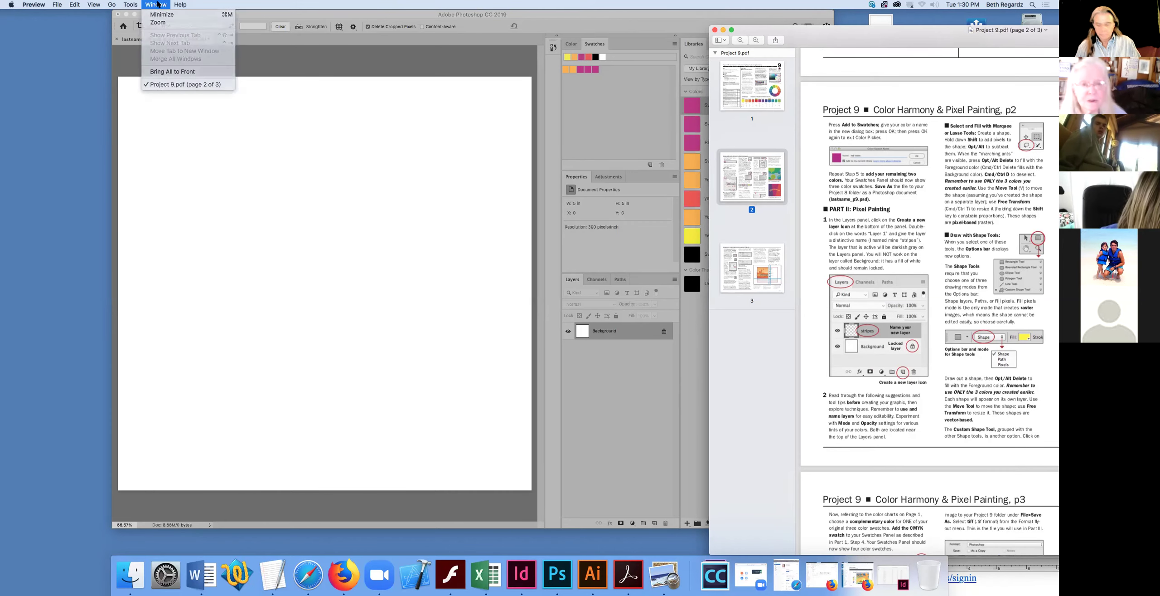
left_click(231, 22)
left_click(233, 42)
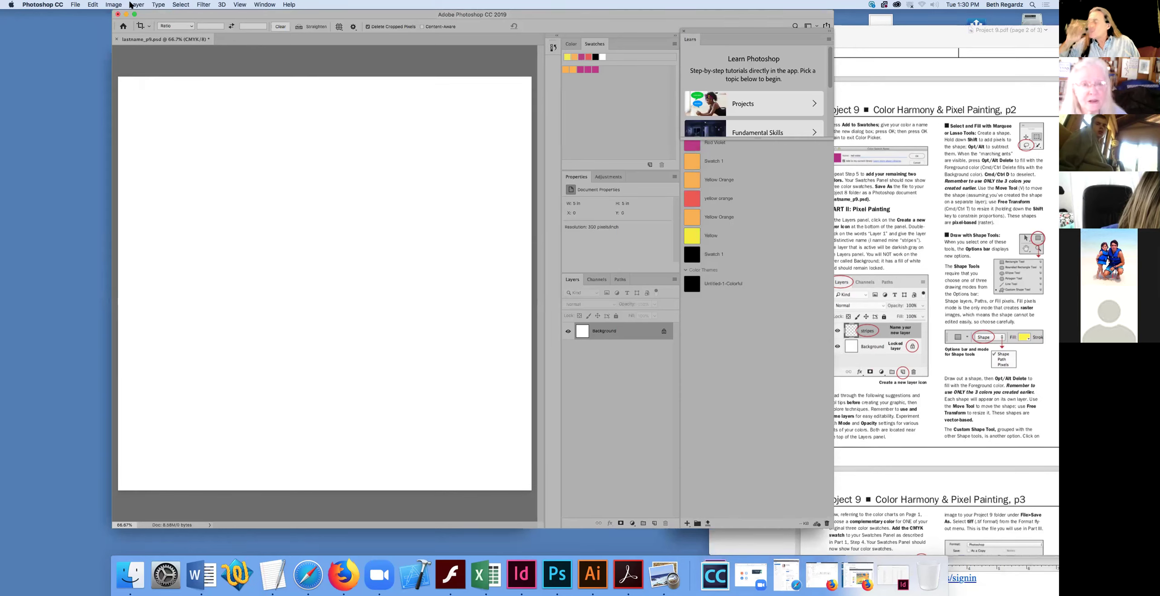
left_click(132, 4)
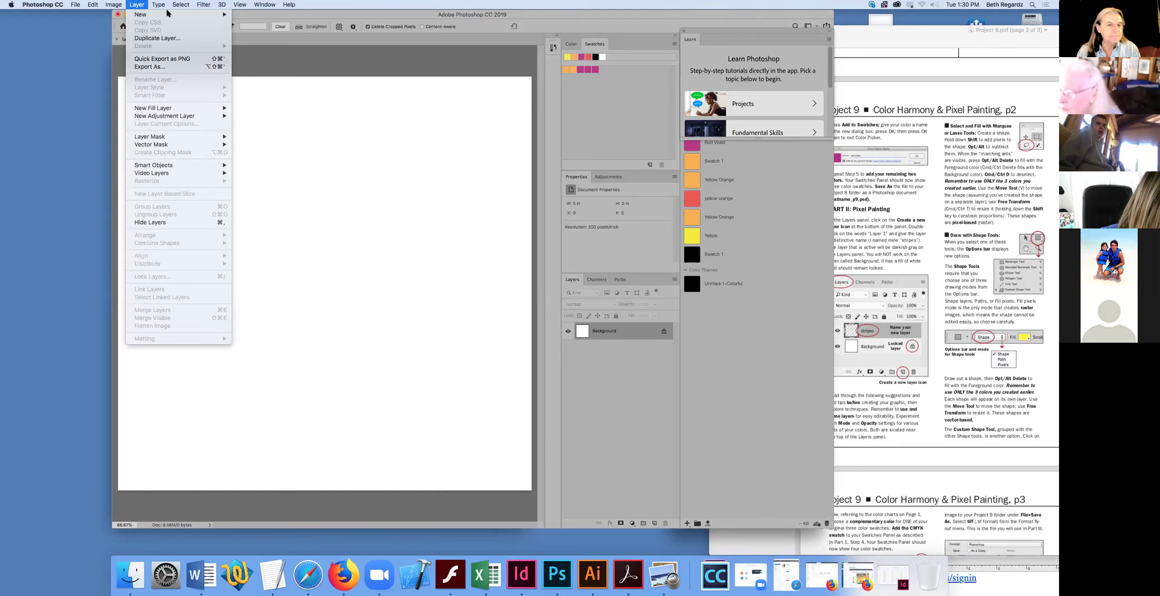
mouse_move(159, 4)
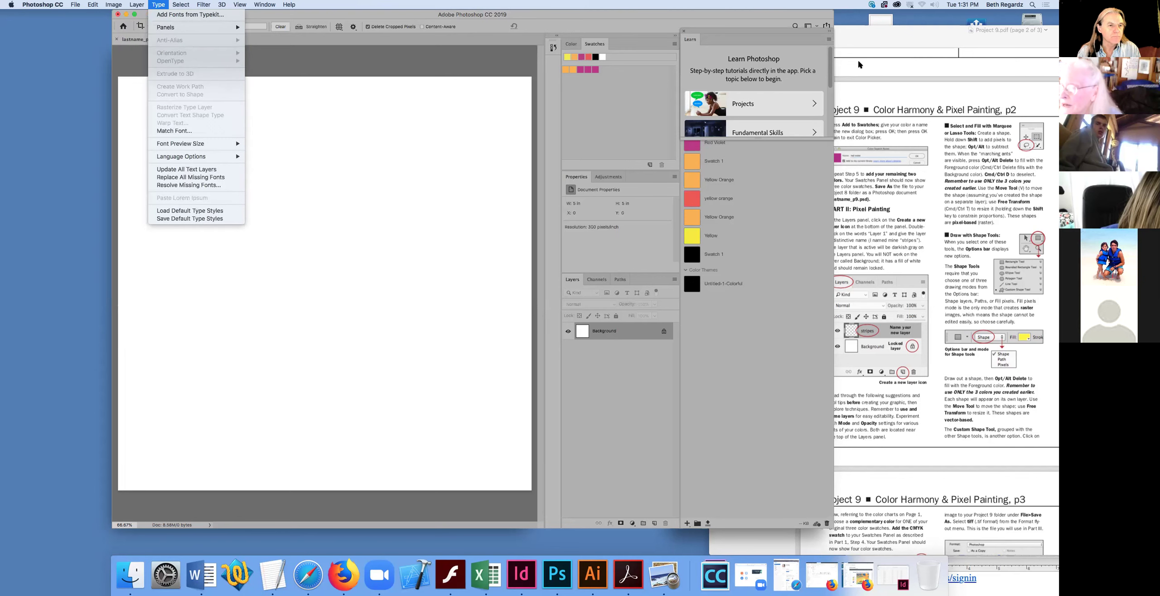
Step: Move the Project 9.pdf window clear of the swatch library and return to Photoshop
left_click(873, 62)
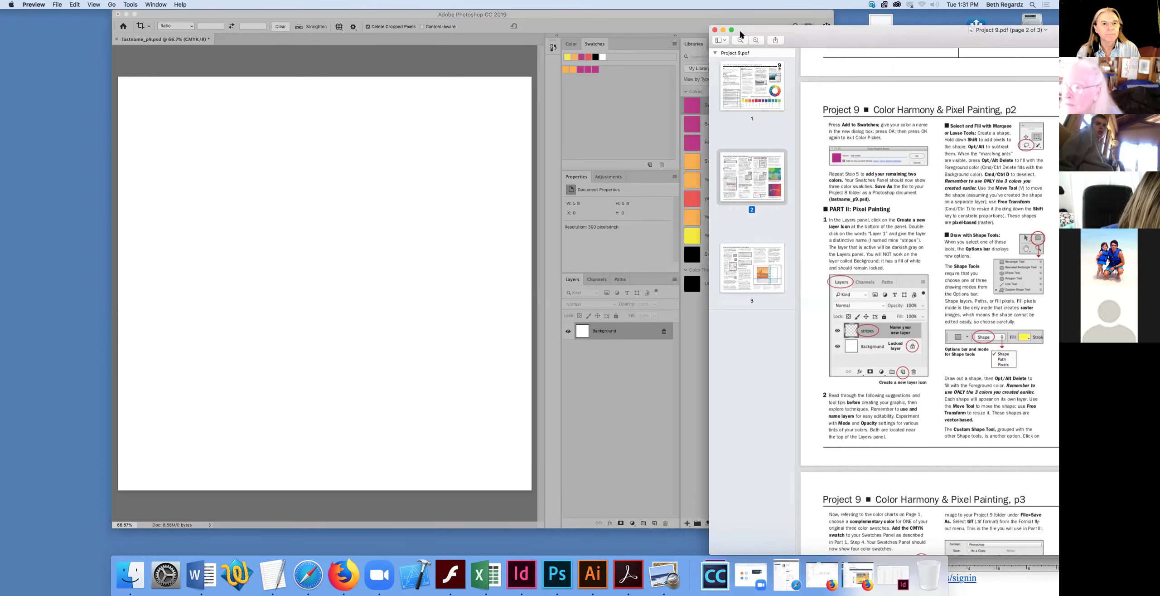
left_click_drag(795, 40, 849, 46)
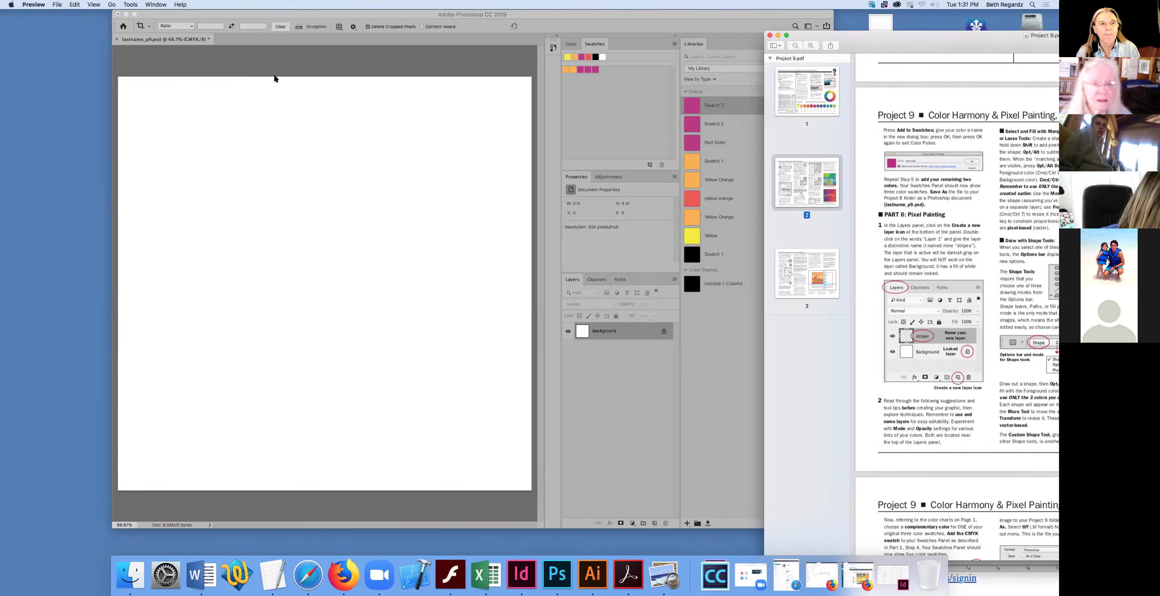
left_click(265, 97)
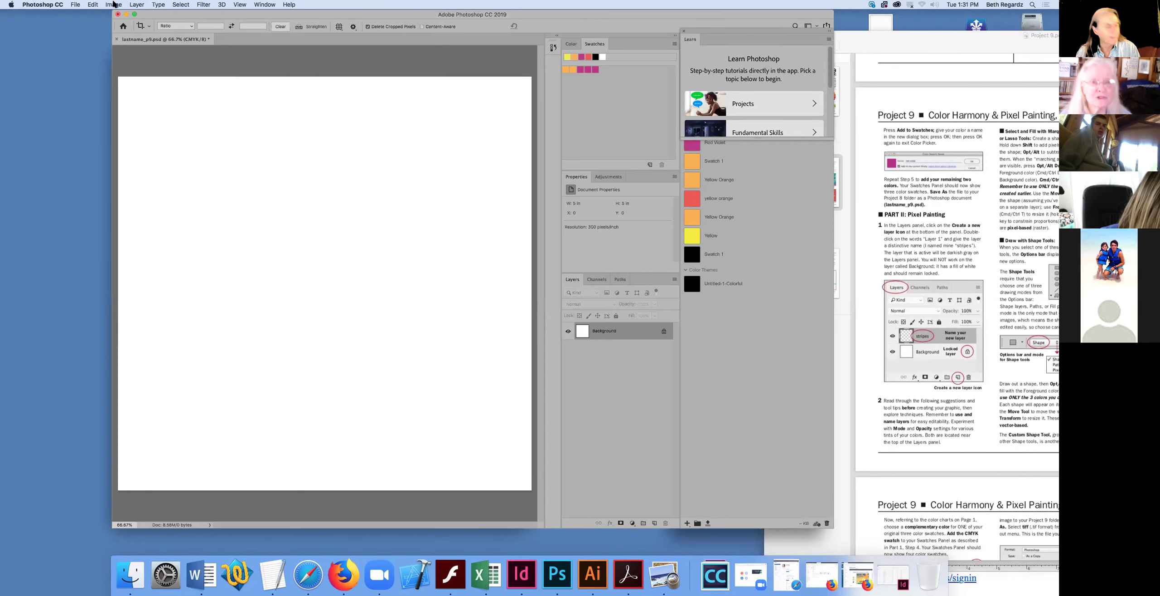
Step: Create a new layer named "lost blue" above the background, with Normal mode and 100% opacity
left_click(136, 4)
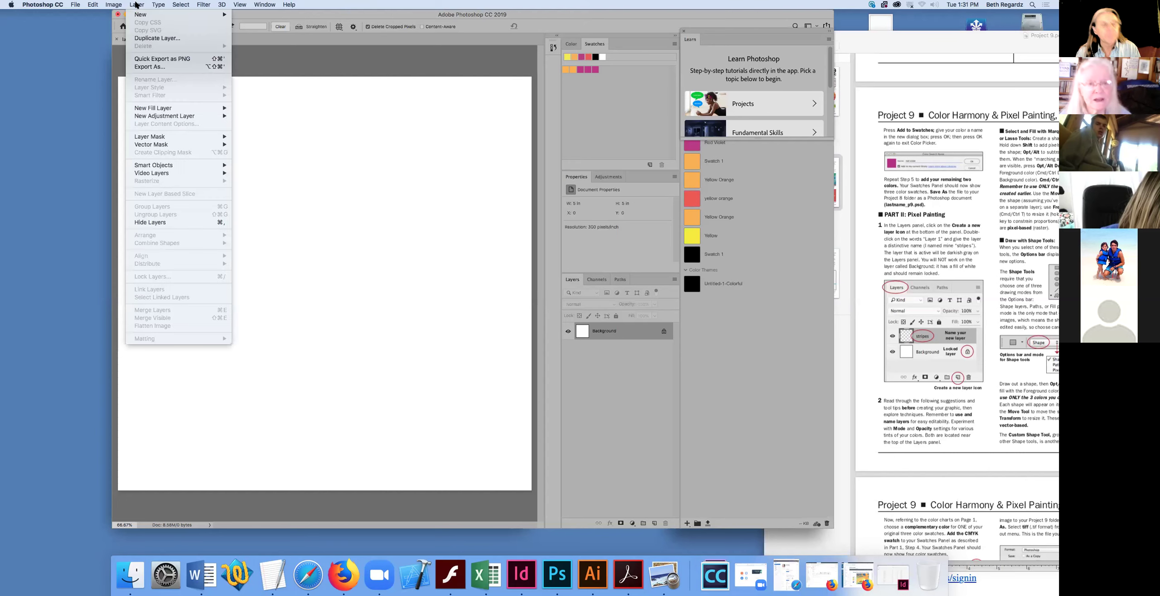
mouse_move(145, 16)
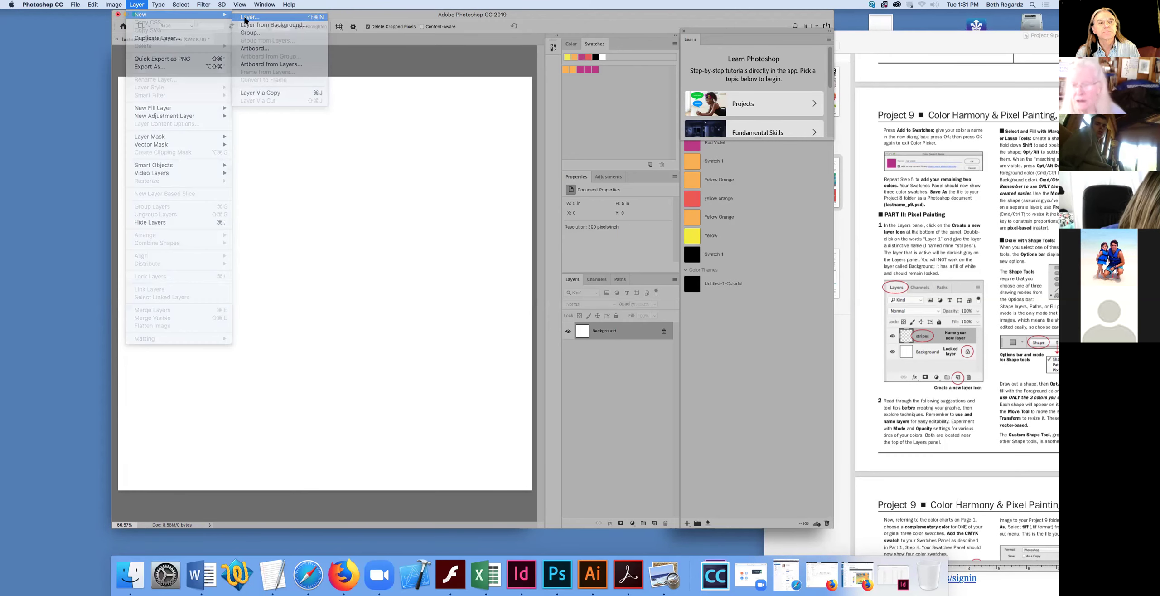
left_click(246, 17)
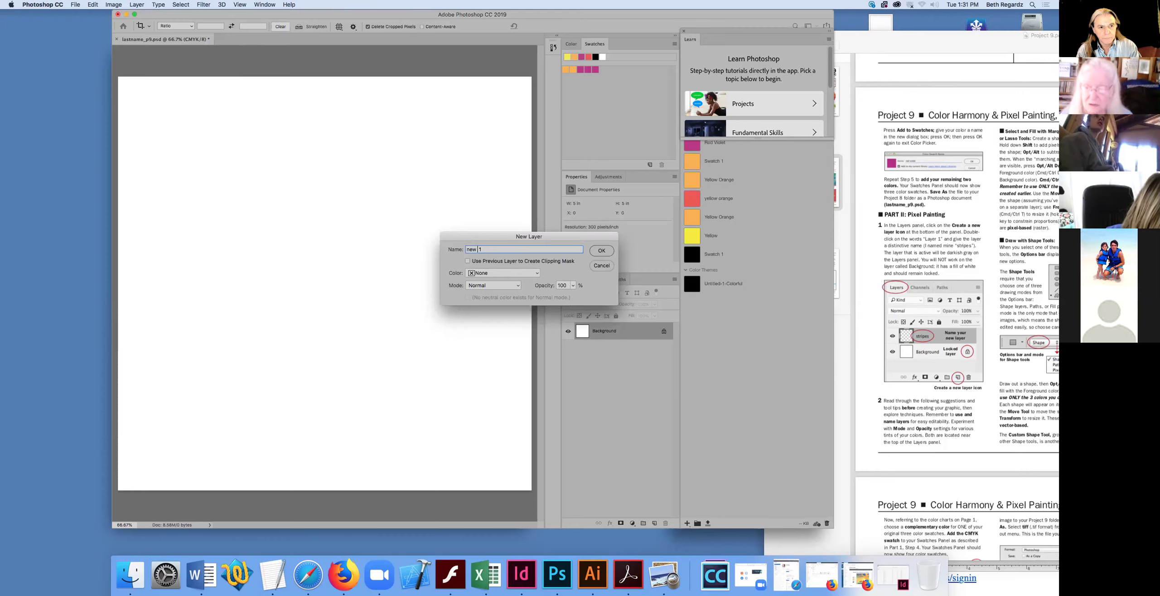
type("layer coast blue")
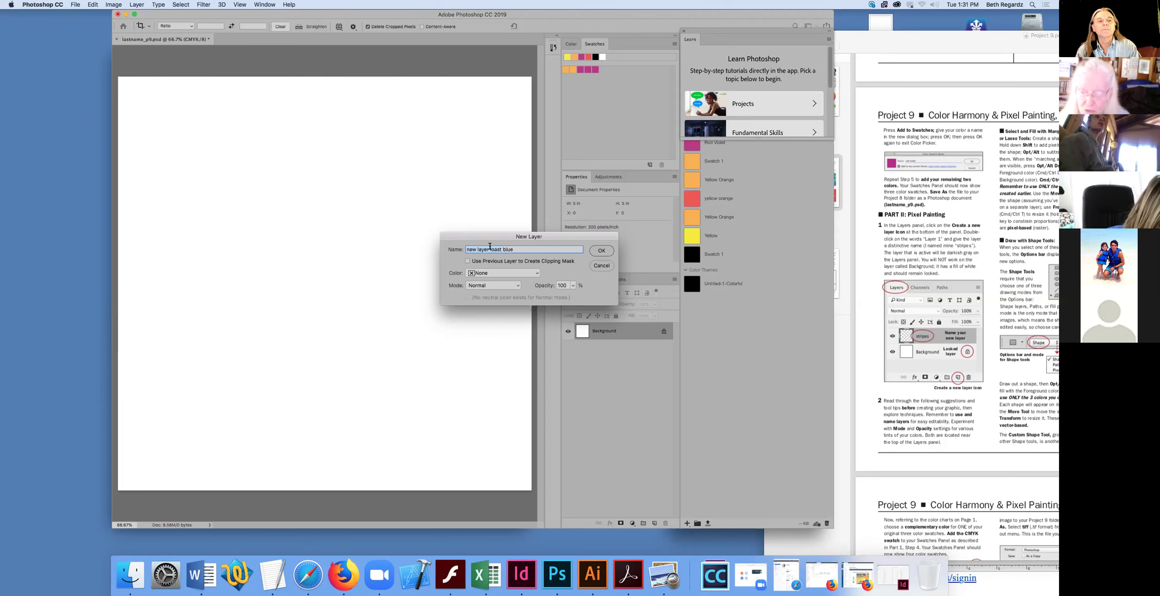
left_click(503, 249)
key("super+BackSpace")
type("lost")
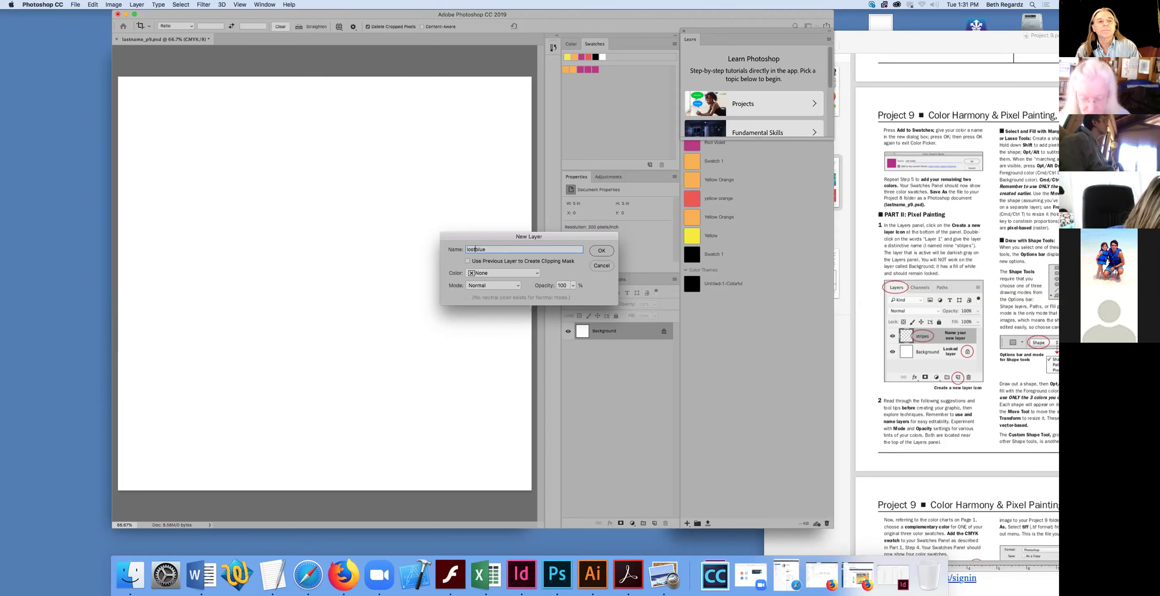
left_click(601, 251)
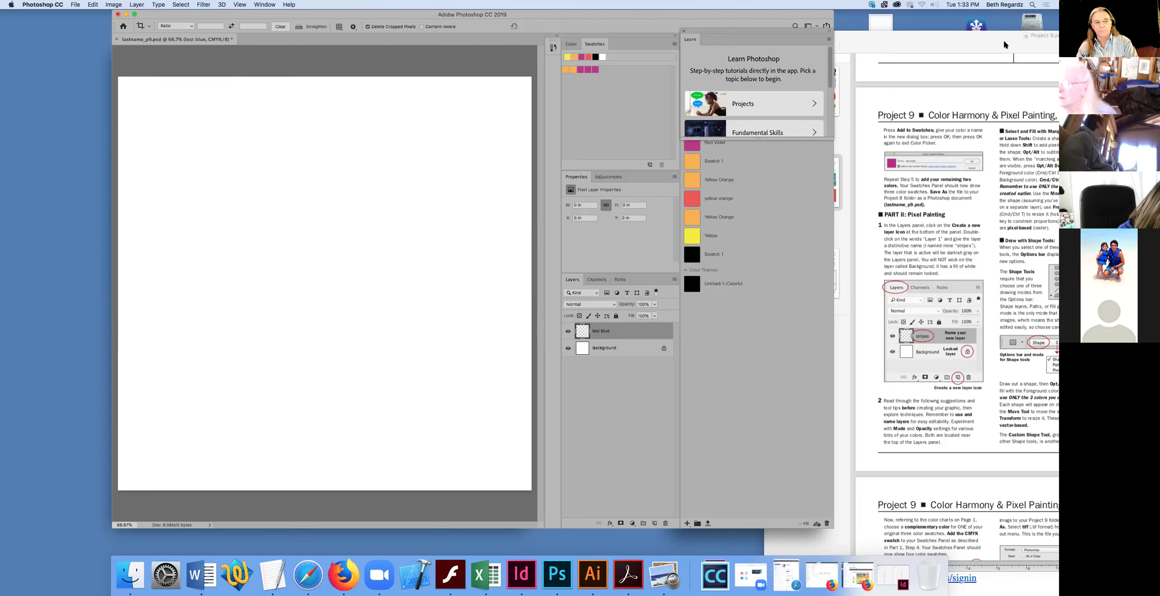
Step: Pick the coral red swatch in Photoshop and crop the canvas to a small horizontal rectangle
left_click(968, 41)
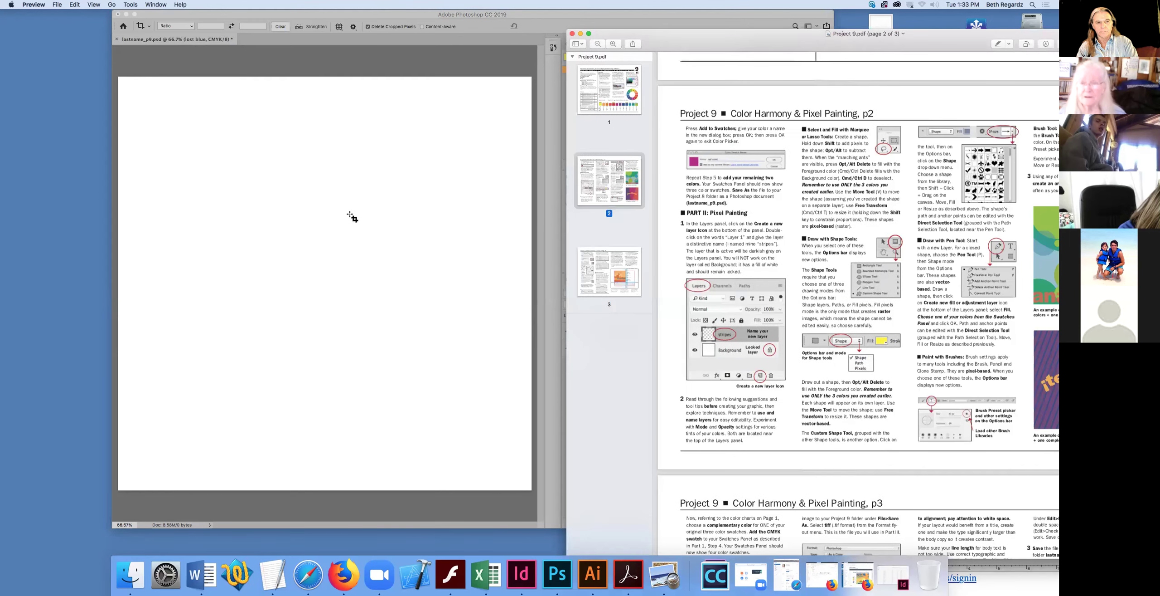
left_click(593, 55)
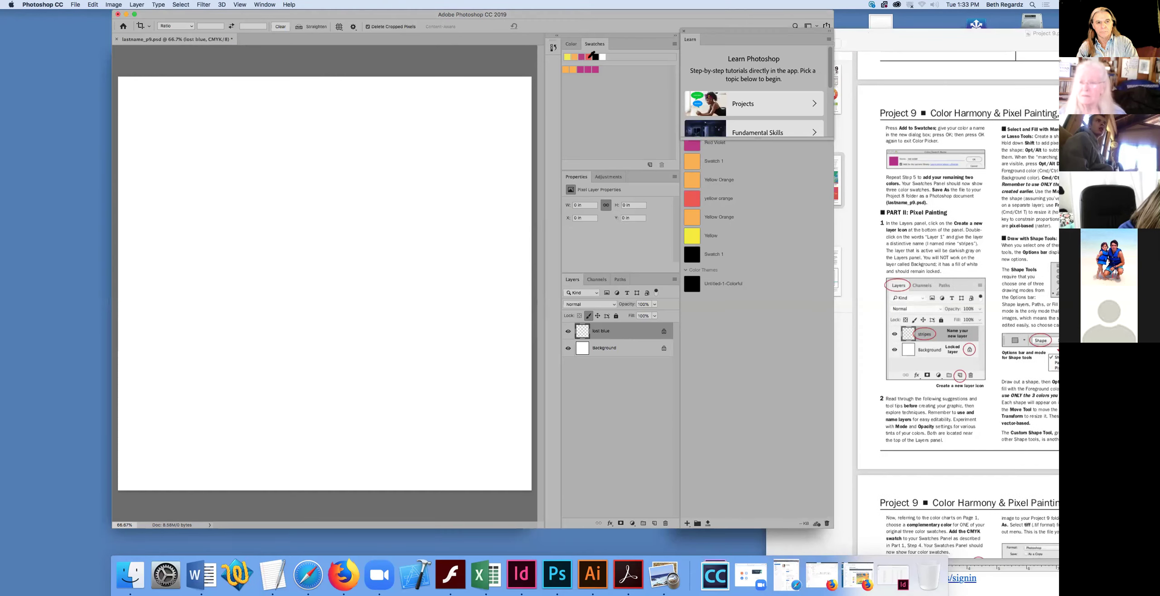
left_click(592, 55)
mouse_move(417, 153)
left_mouse_down()
mouse_move(311, 240)
mouse_move(311, 176)
left_mouse_up()
double_click(360, 275)
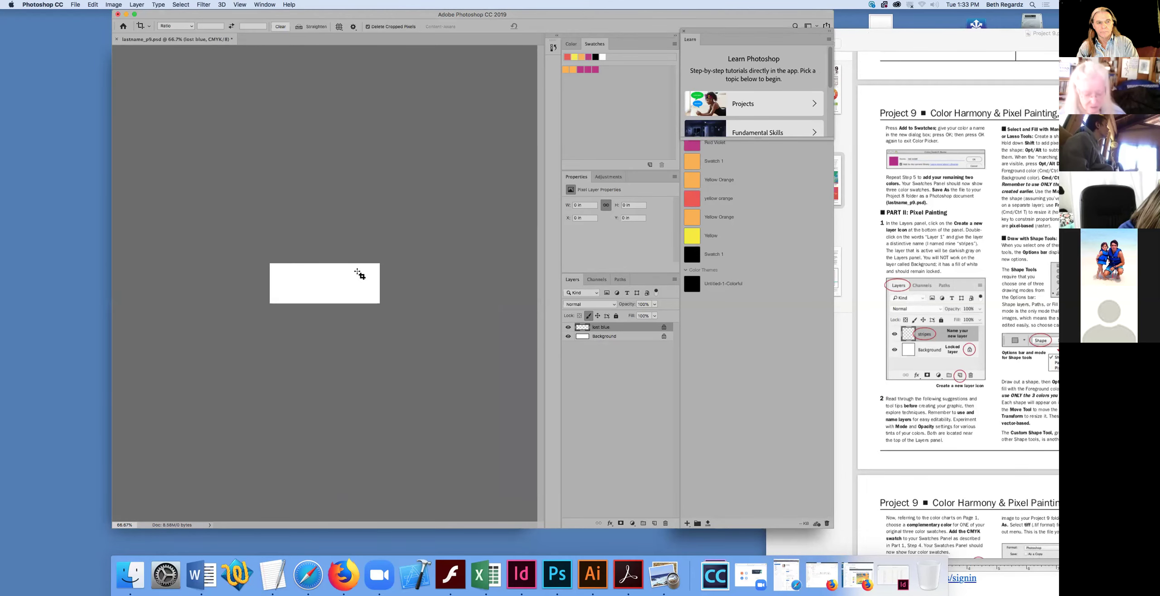
Step: Undo the last crop of the canvas
key("super+z")
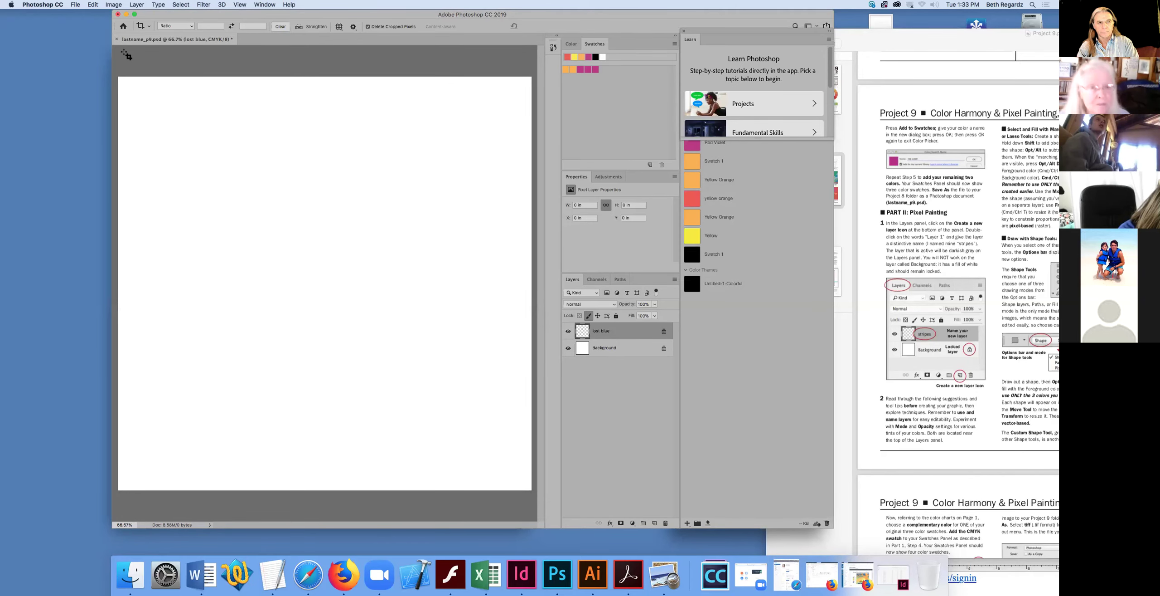
left_click(113, 4)
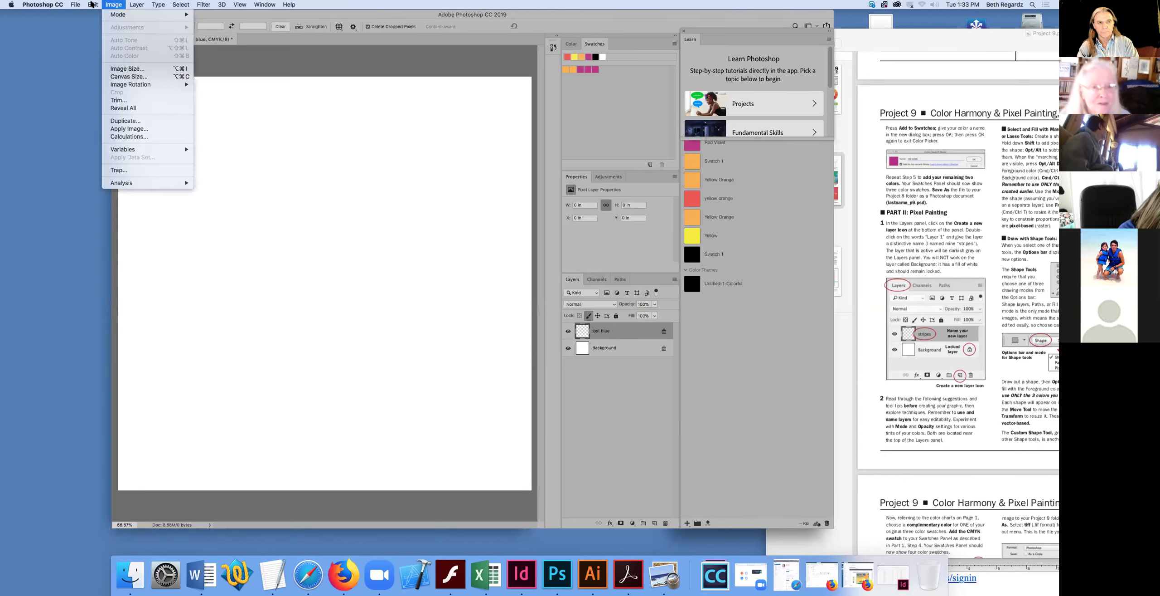
mouse_move(77, 5)
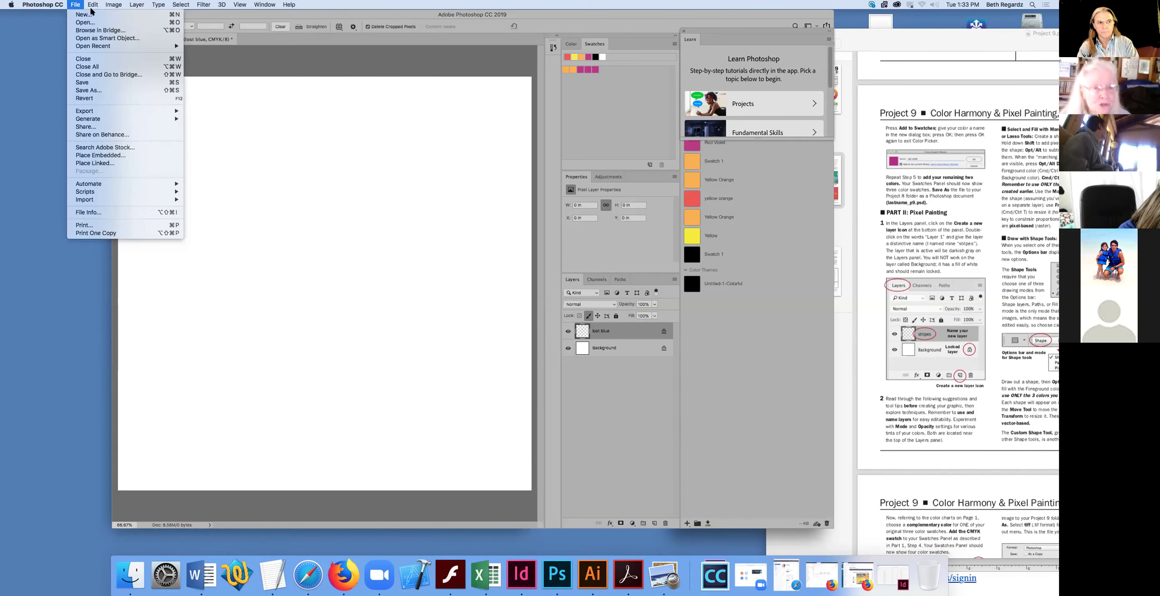
left_click(92, 48)
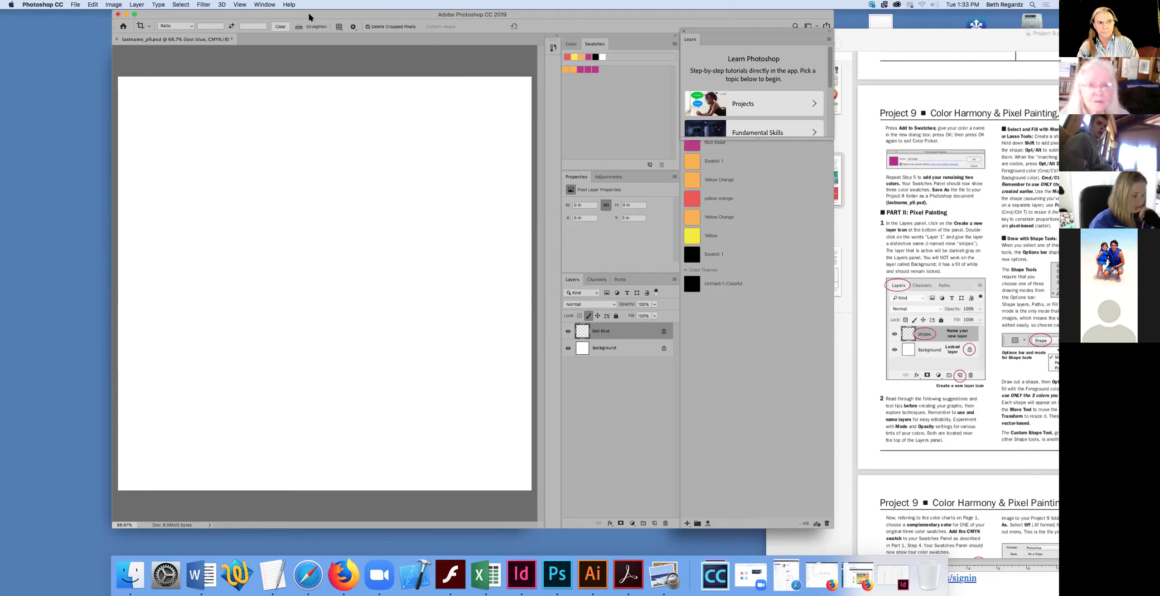
left_click(264, 5)
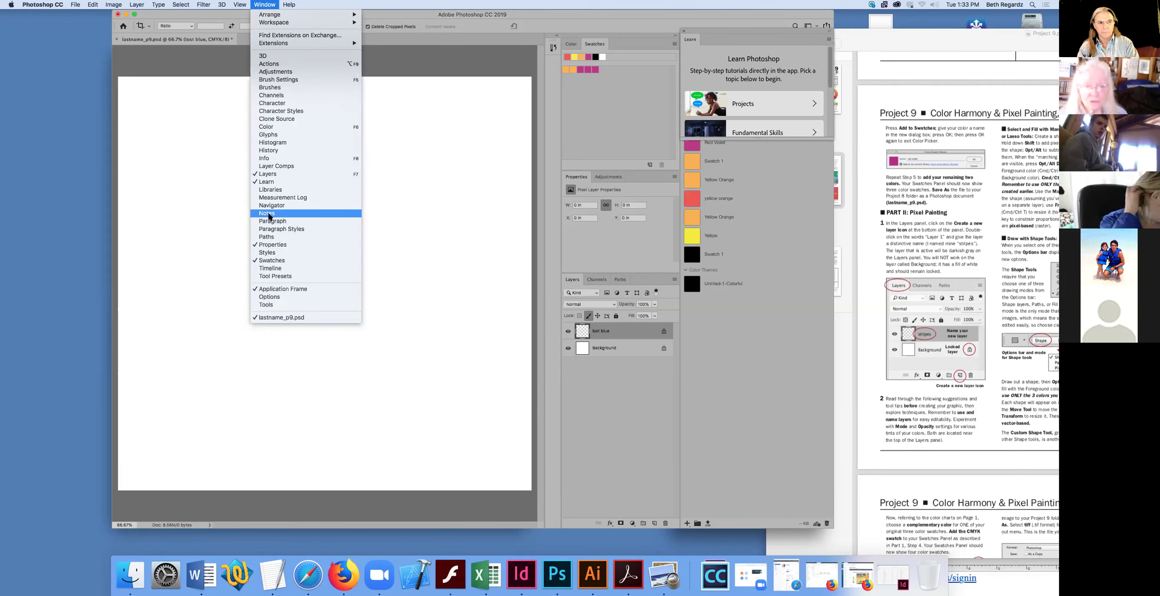
mouse_move(93, 5)
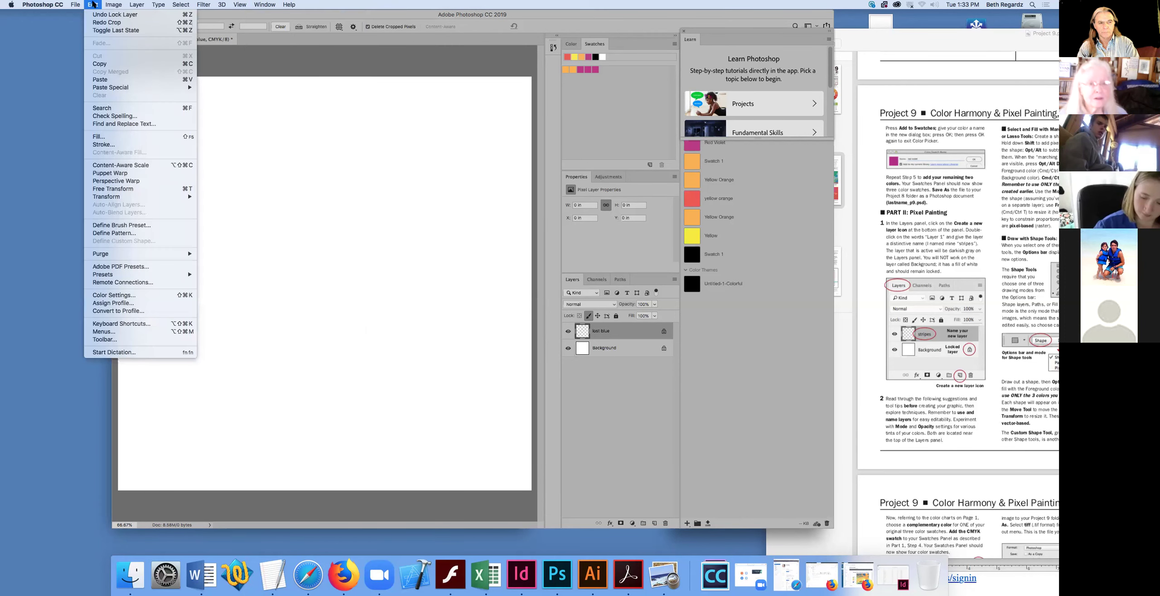
Step: Move the application window aside and show the missing Tools panel, leaving the Tool Presets panel closed
left_click(275, 16)
left_click_drag(274, 16, 310, 18)
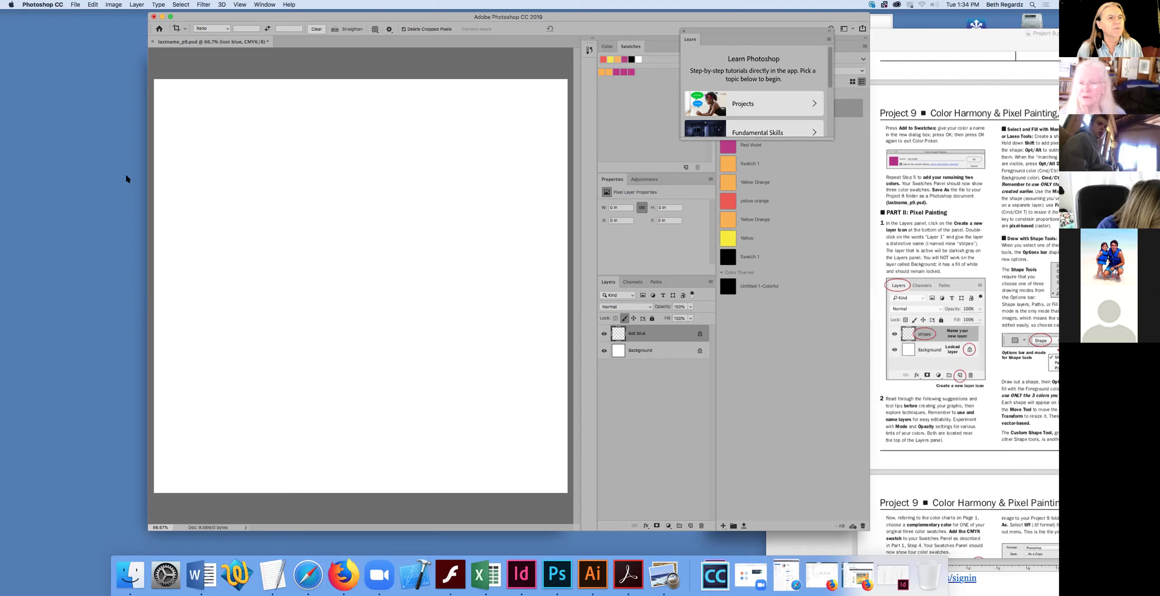
left_click(262, 5)
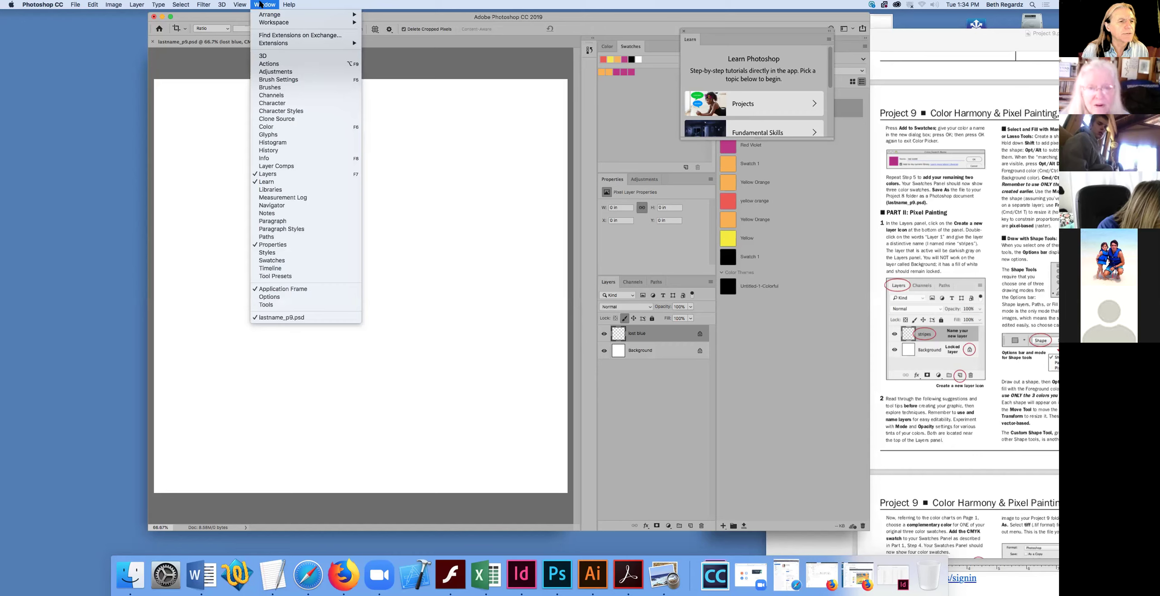
left_click(274, 276)
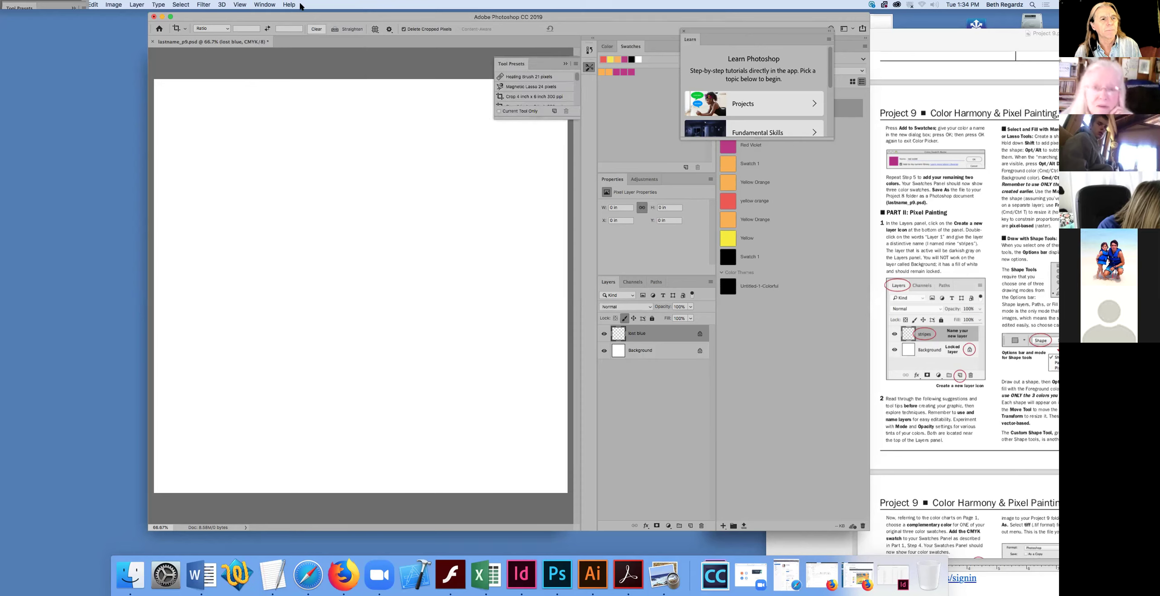
left_click(266, 4)
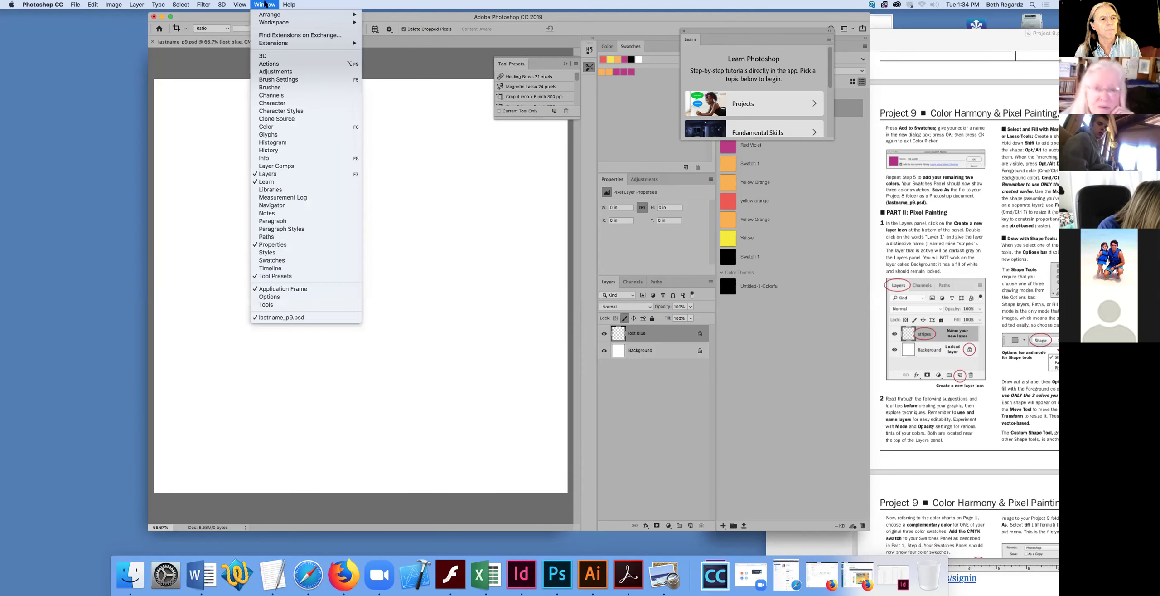
left_click(270, 306)
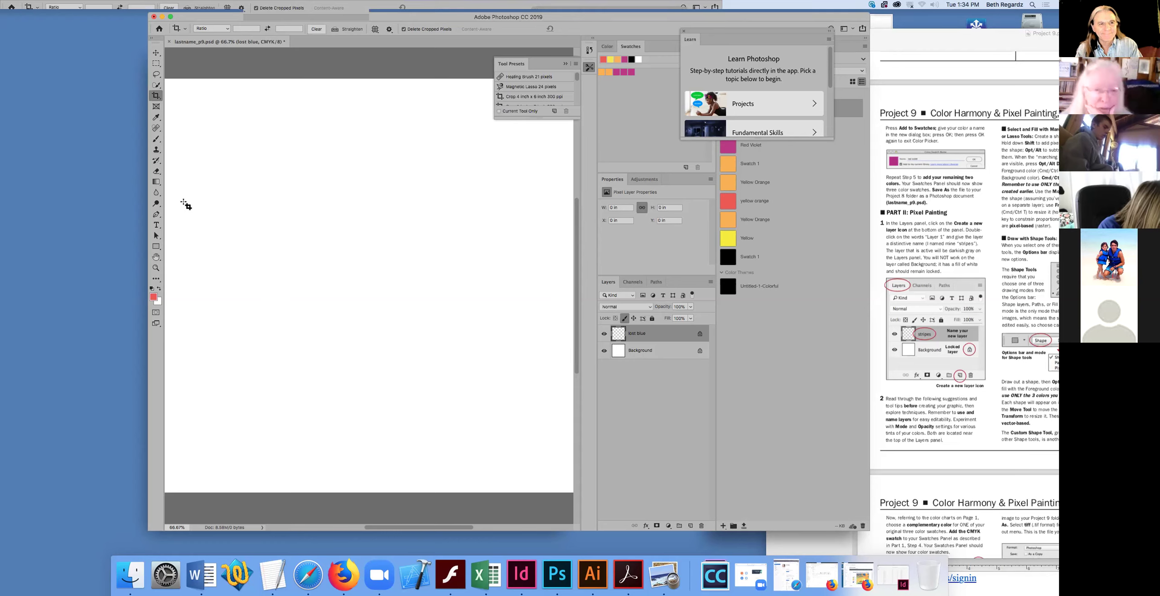
left_click(566, 64)
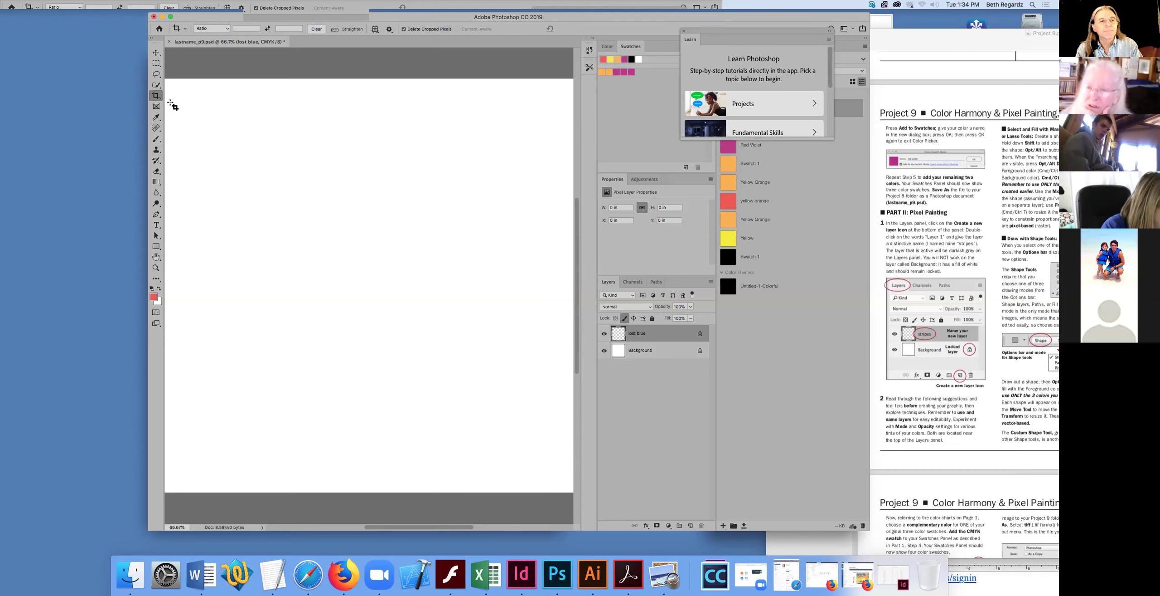
Step: Try to paint on the "lost blue" layer with the Brush tool
left_click(156, 139)
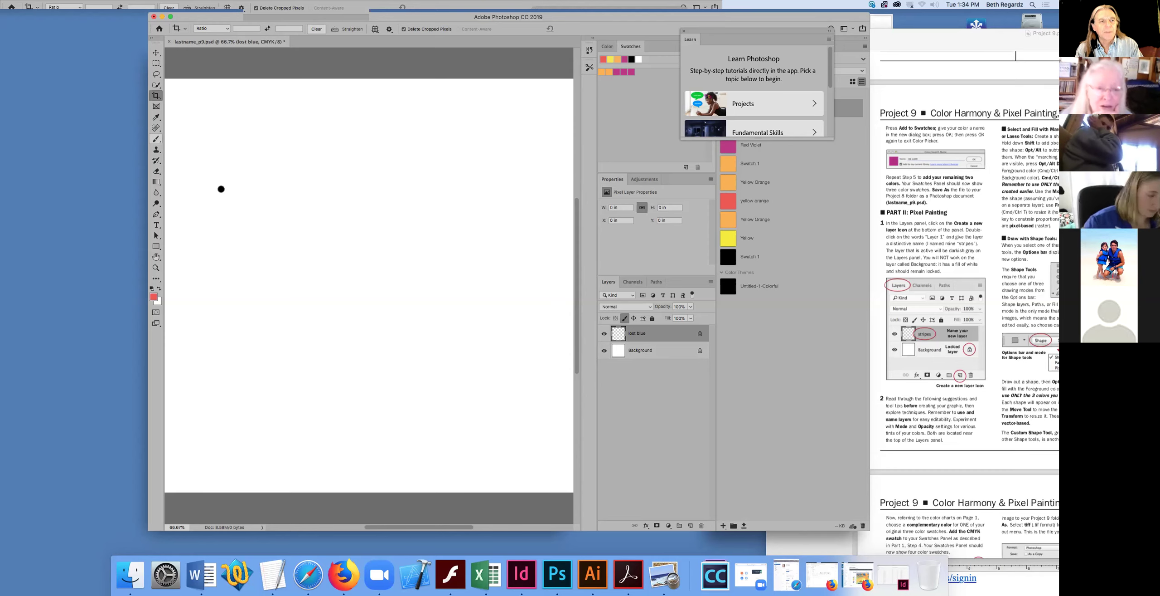
left_click(354, 171)
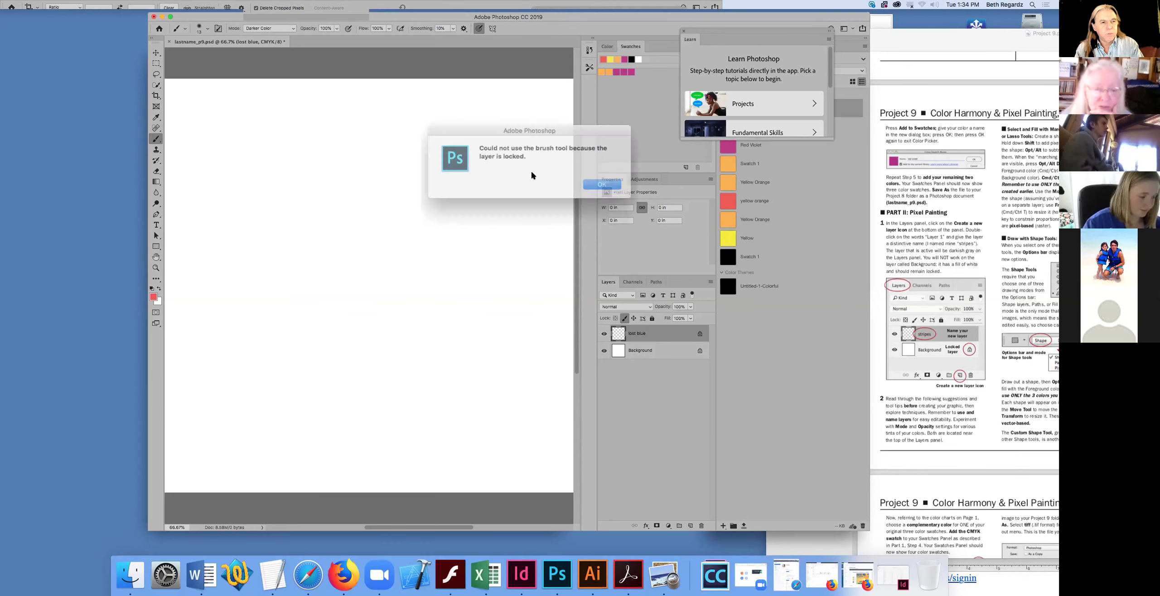
left_click(590, 181)
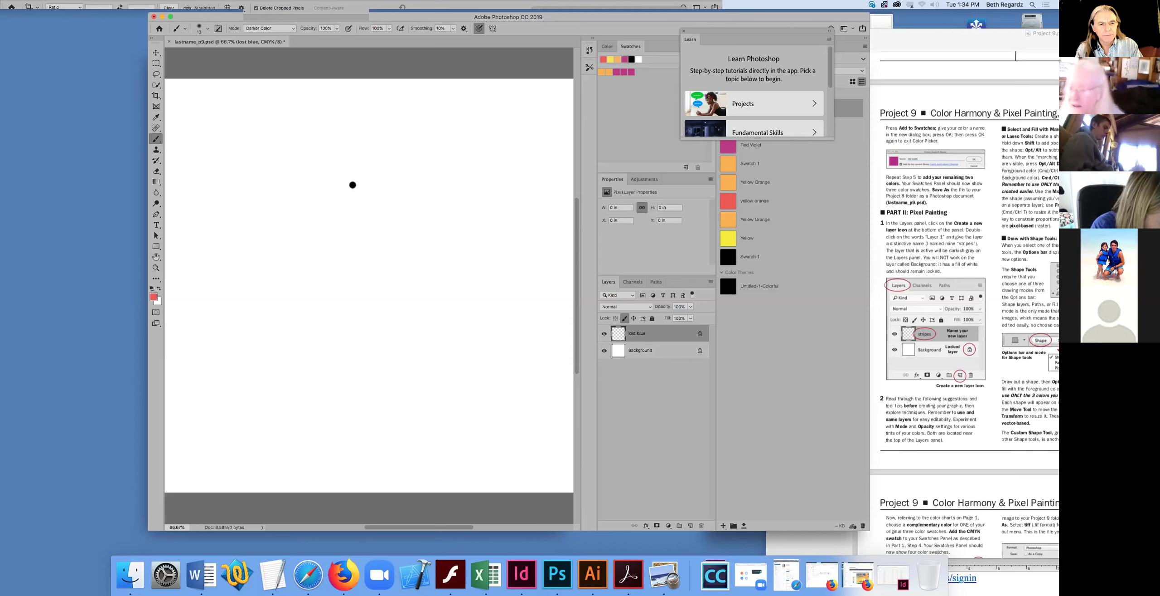
double_click(700, 335)
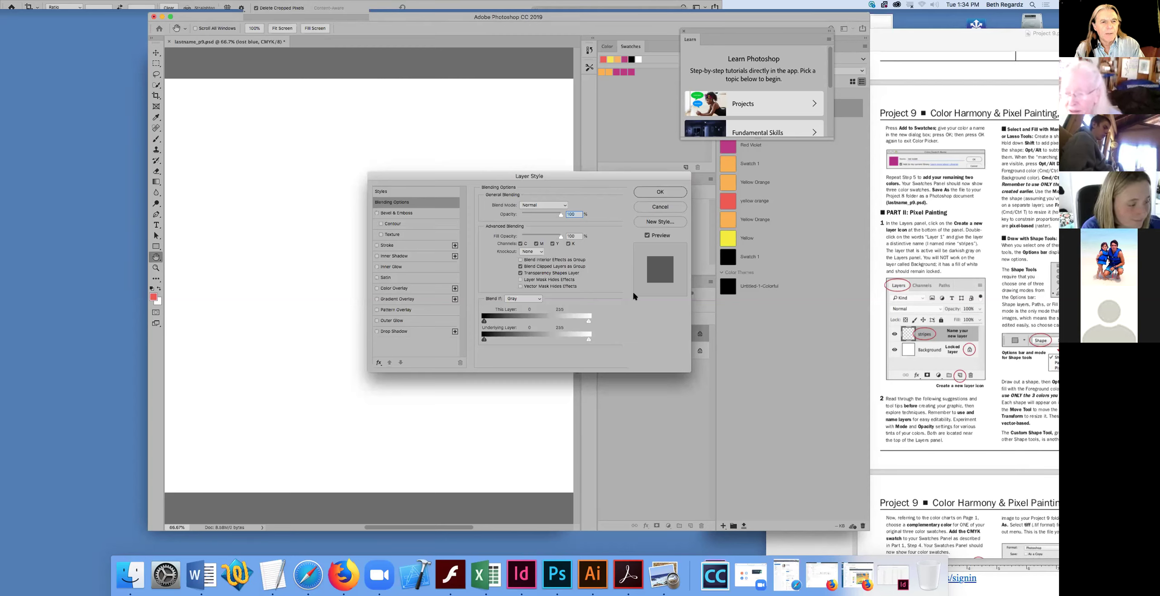
left_click(661, 192)
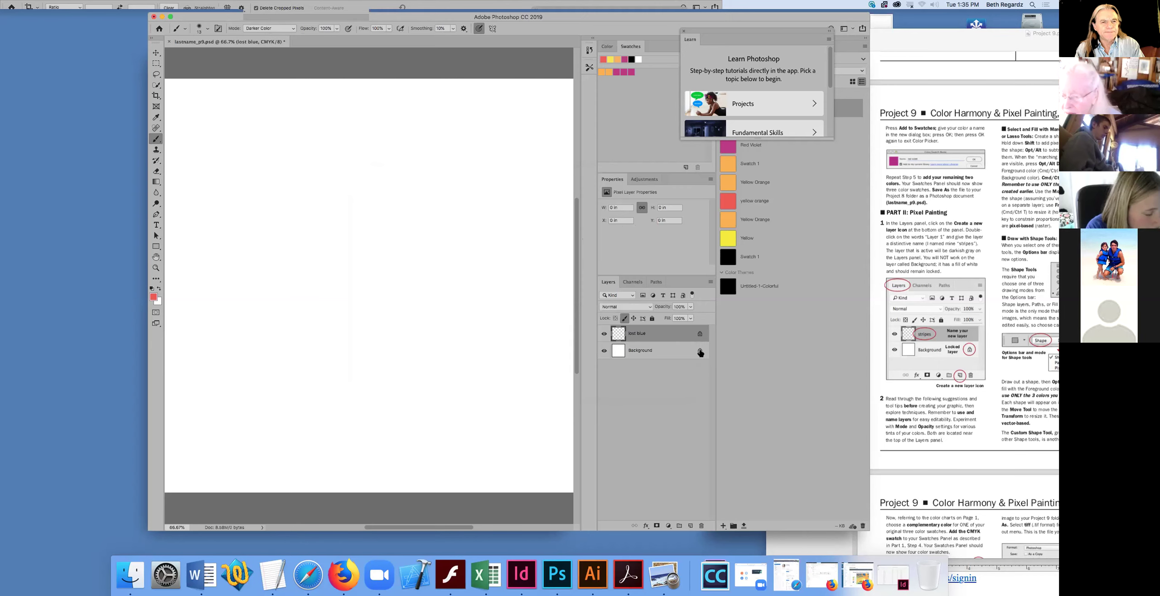
right_click(701, 335)
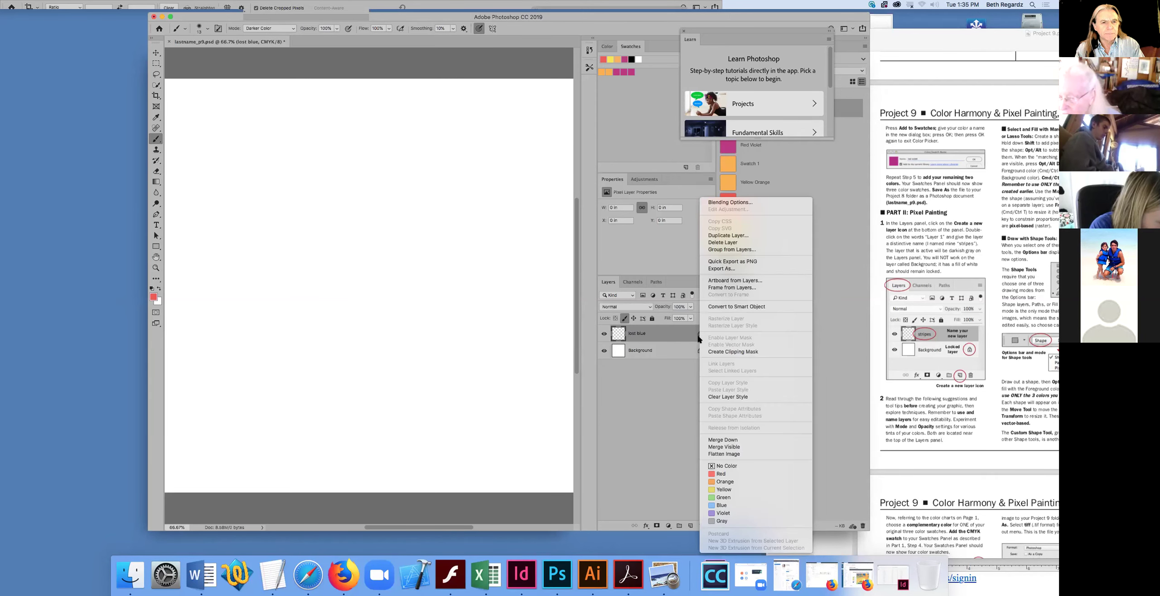
left_click(686, 429)
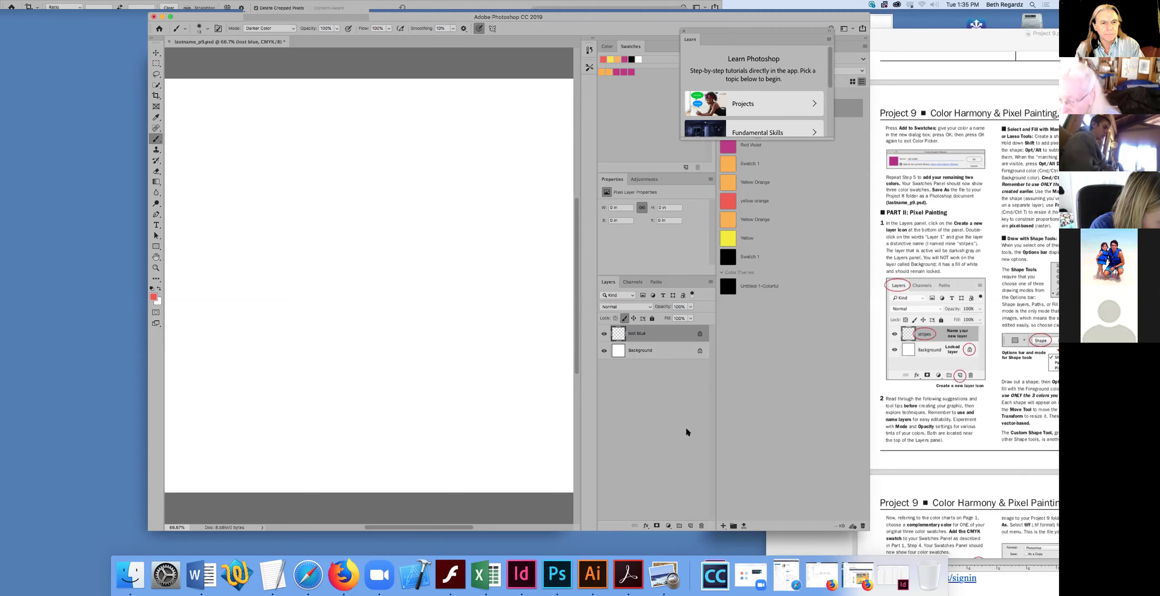
Step: Unlock the "lost blue" layer and paint several short, loose coral red brush strokes across the upper and middle canvas
left_click(699, 335)
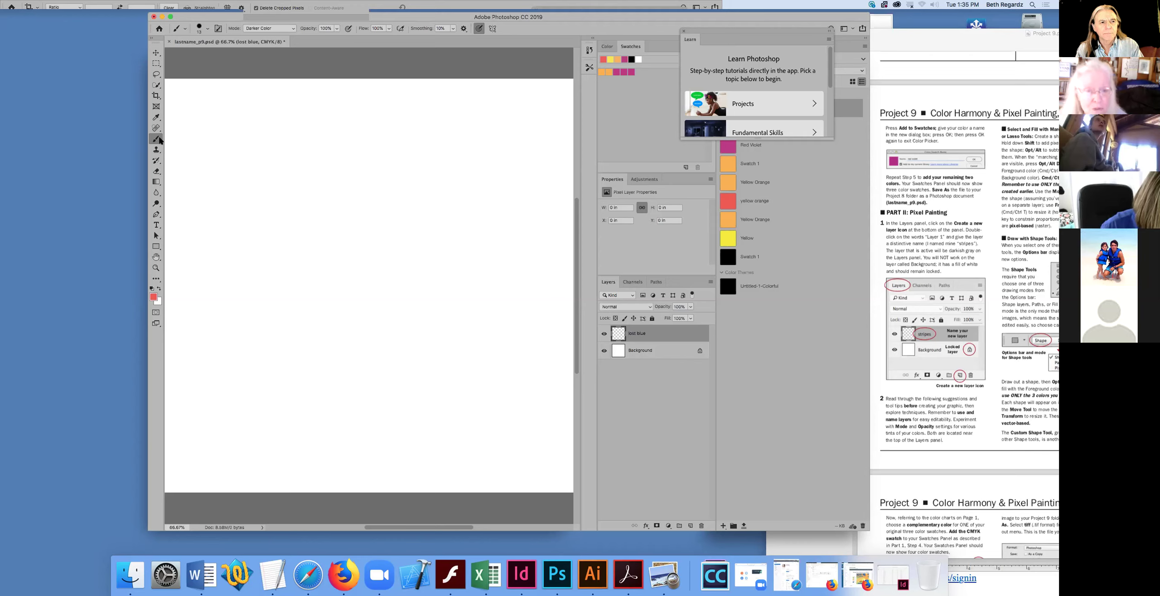
mouse_move(217, 162)
left_mouse_down()
mouse_move(243, 148)
mouse_move(262, 186)
left_mouse_up()
left_click_drag(209, 221, 326, 230)
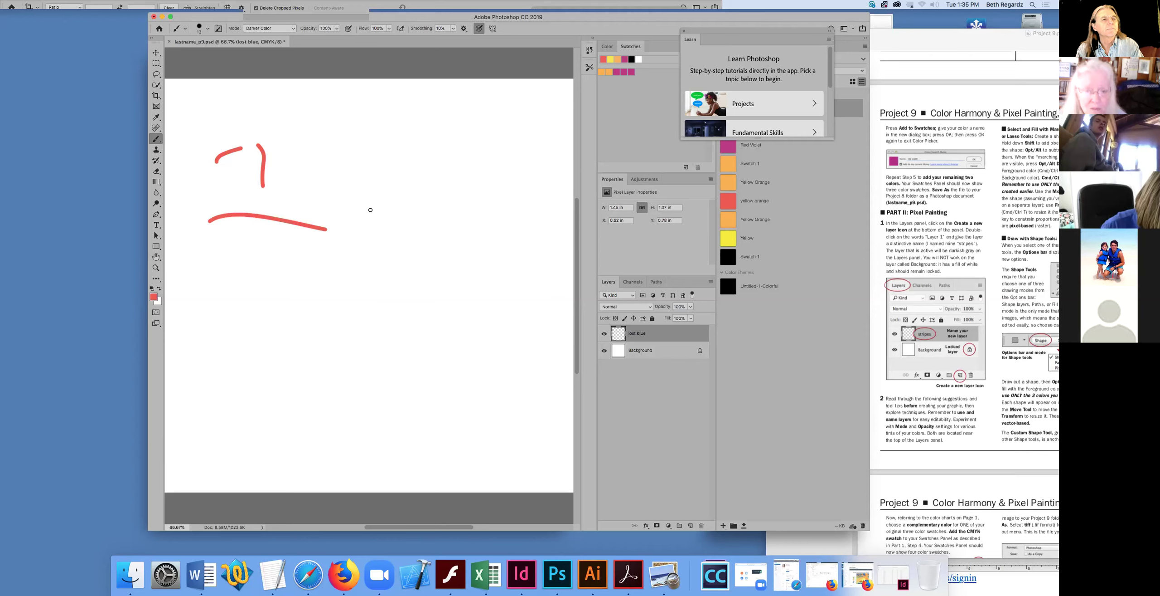
left_click_drag(318, 147, 305, 176)
mouse_move(335, 257)
left_mouse_down()
mouse_move(320, 312)
mouse_move(416, 337)
left_mouse_up()
left_click_drag(406, 294, 426, 242)
mouse_move(540, 116)
left_mouse_down()
mouse_move(512, 117)
mouse_move(433, 260)
mouse_move(522, 187)
mouse_move(449, 171)
left_mouse_up()
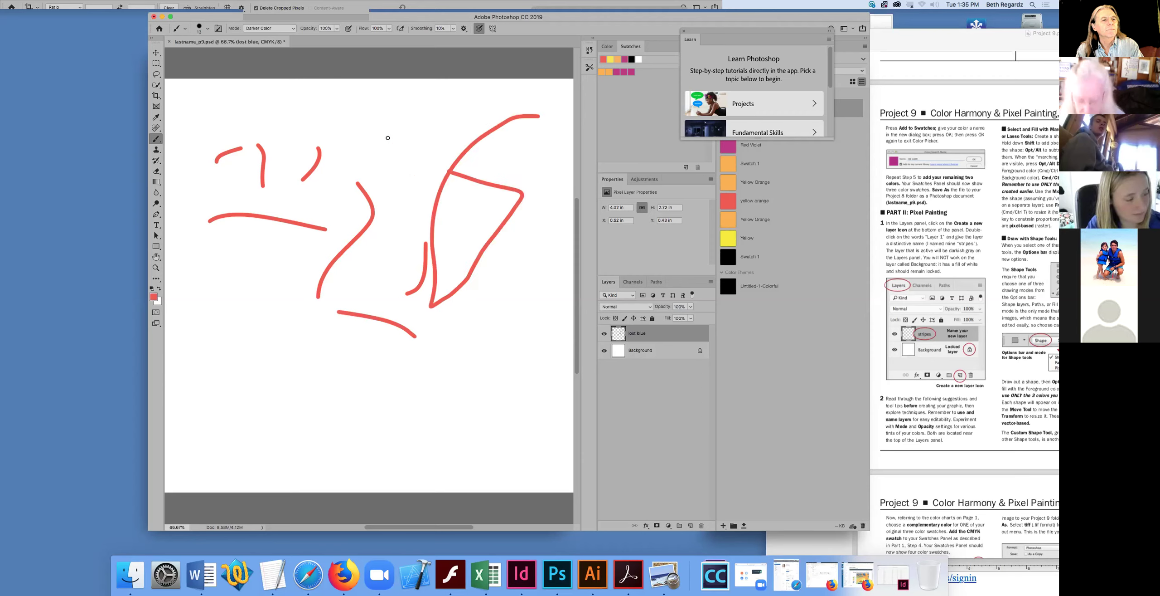
key("super+z")
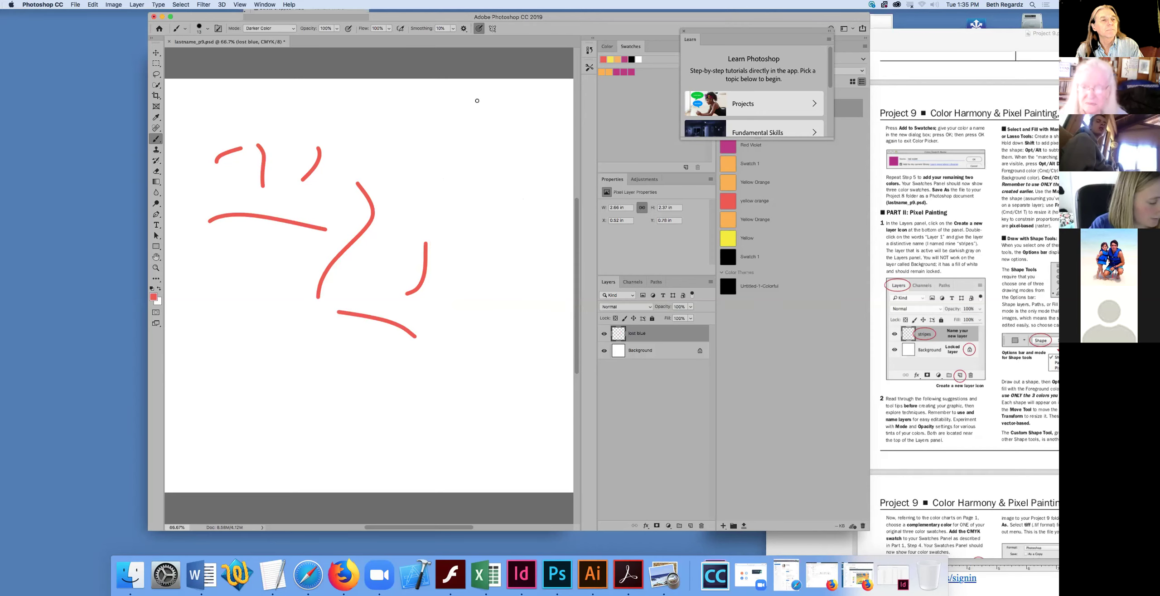
left_click_drag(453, 108, 543, 303)
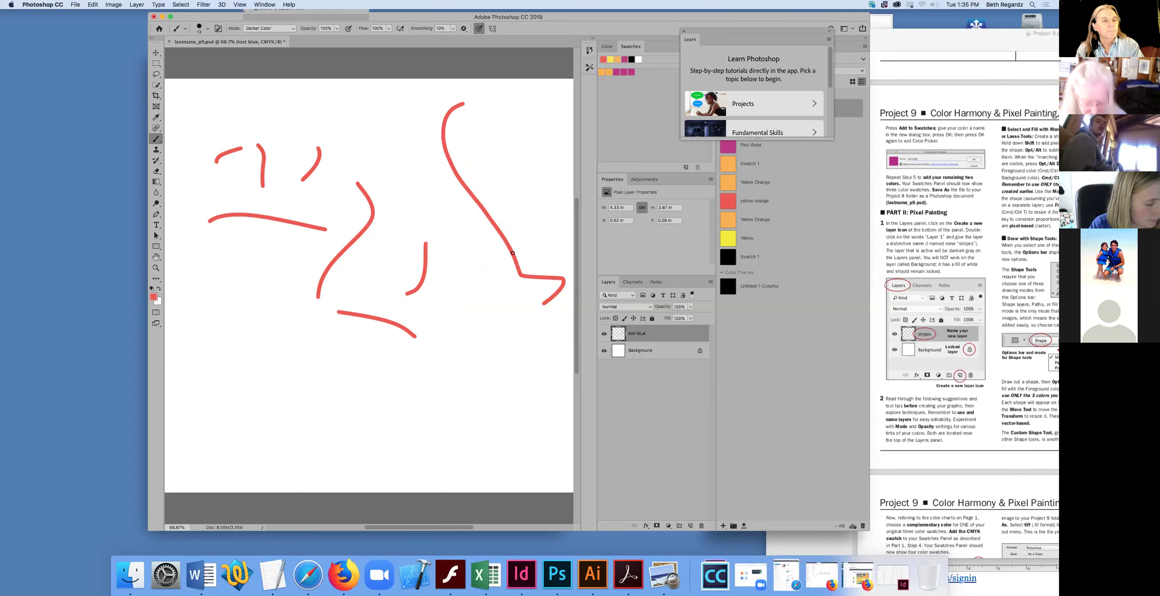
key("super+z")
Step: Paint three long curved coral red strokes around the short ones, reaching into the lower part of the canvas
mouse_move(415, 124)
left_mouse_down()
mouse_move(481, 264)
mouse_move(479, 374)
mouse_move(406, 388)
left_mouse_up()
mouse_move(332, 327)
left_mouse_down()
mouse_move(338, 355)
mouse_move(521, 470)
left_mouse_up()
left_click_drag(248, 256, 310, 462)
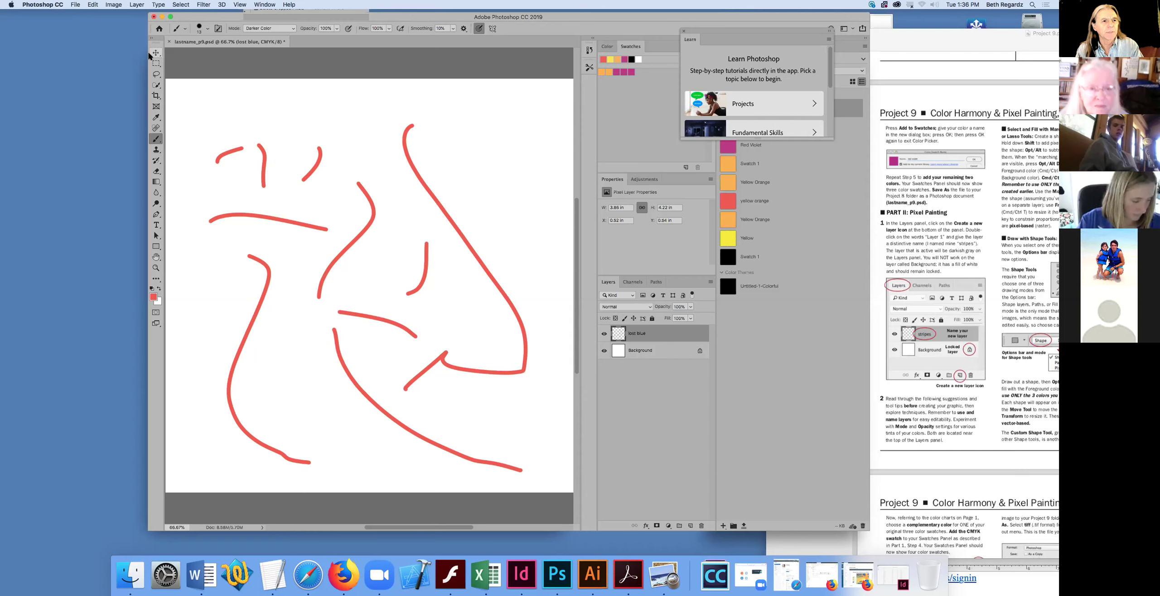
Step: Enlarge the brush to about 78 px and paint two coral red dots near the short strokes in the upper canvas
left_click(178, 30)
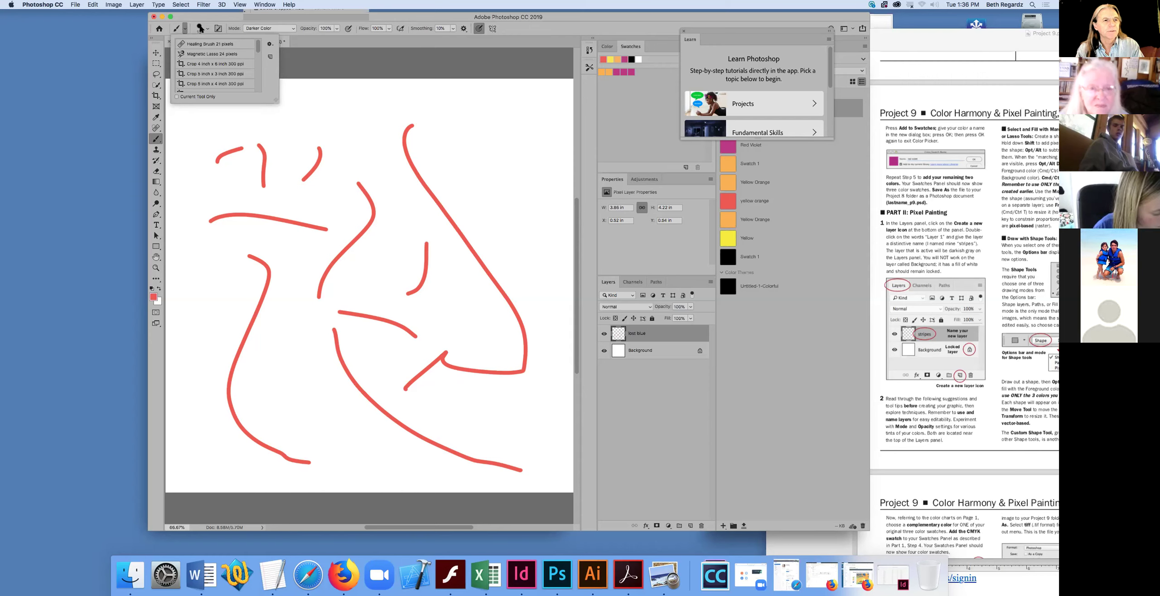
left_click(200, 29)
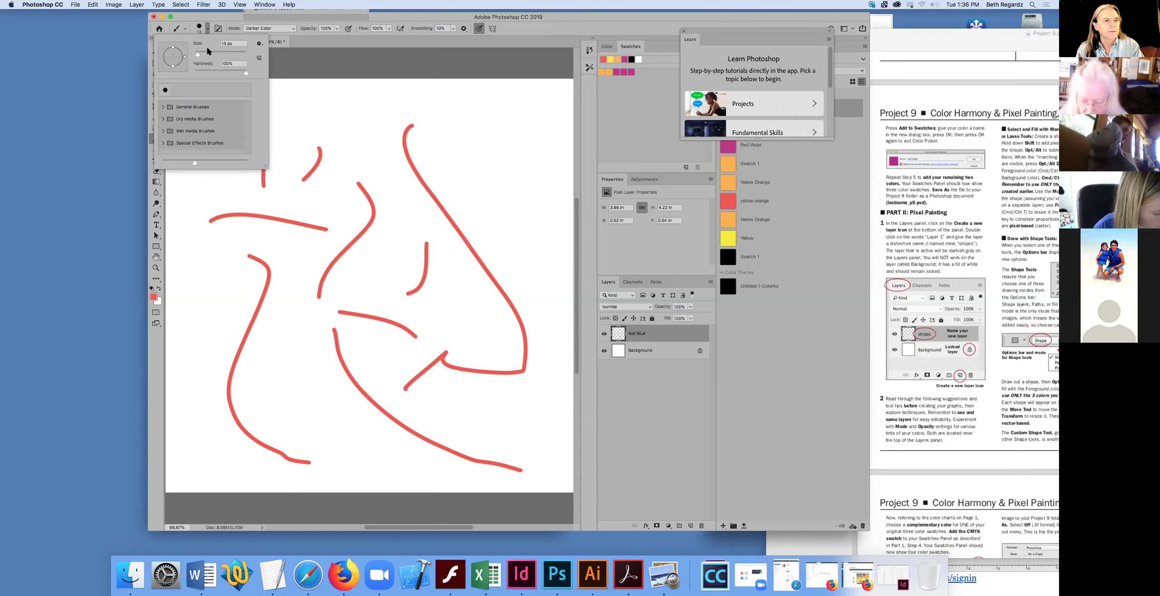
left_click_drag(211, 52, 215, 52)
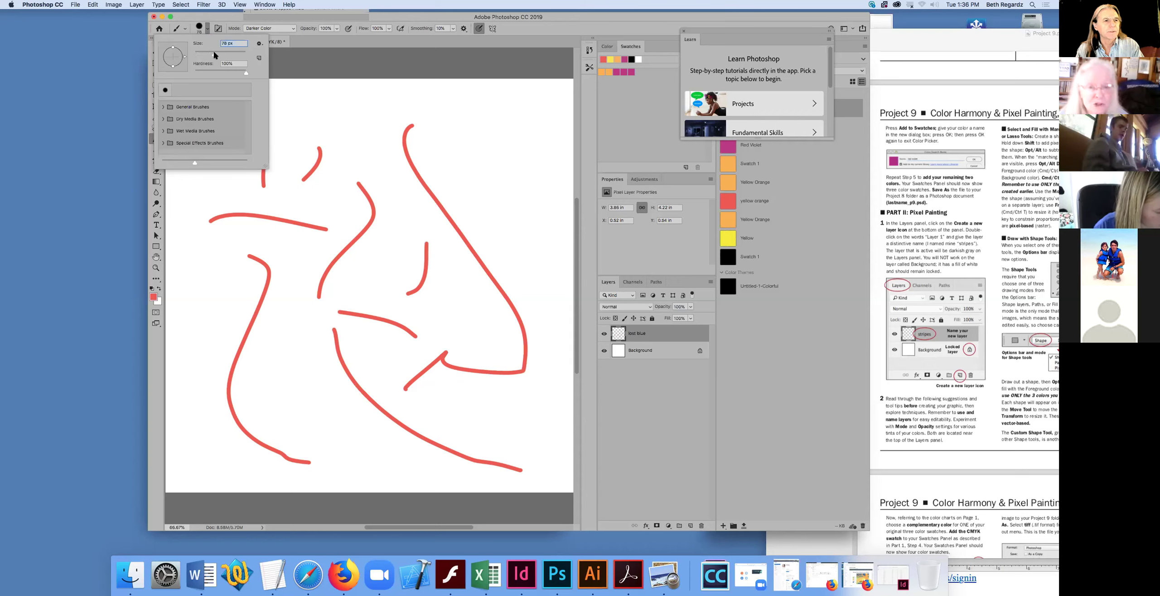
left_click(297, 107)
left_click(202, 172)
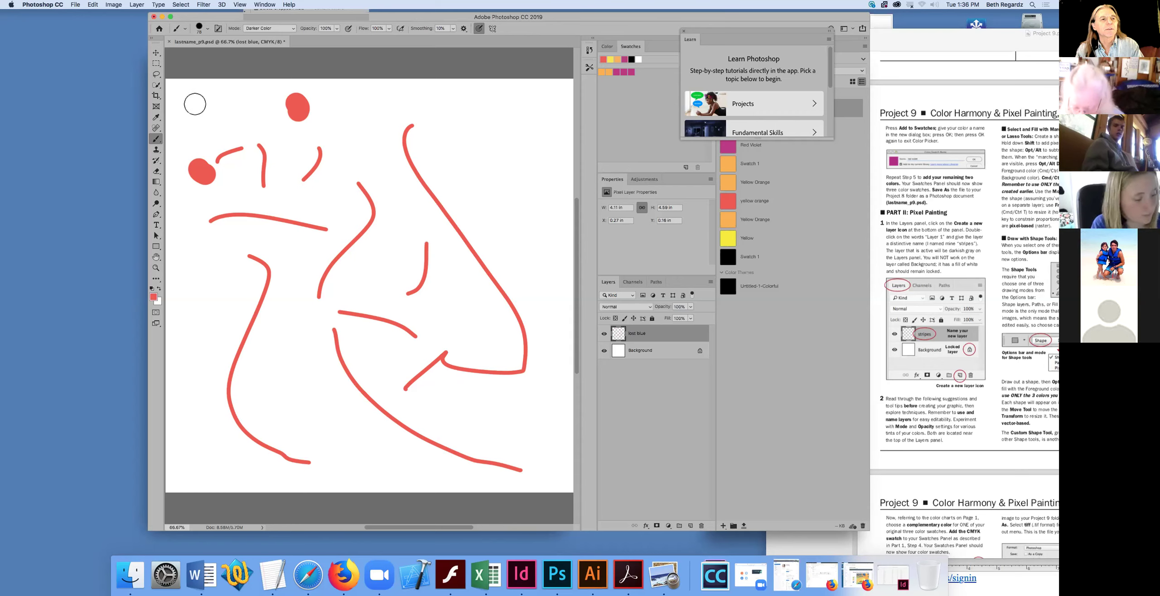
Step: Shrink the brush to a thin tip and add small arcs above both dots plus nose and mouth strokes below the short strokes
key("bracketleft")
key("bracketleft")
key("bracketleft")
key("bracketleft")
key("bracketleft")
key("bracketleft")
key("bracketleft")
key("bracketleft")
key("bracketleft")
key("bracketleft")
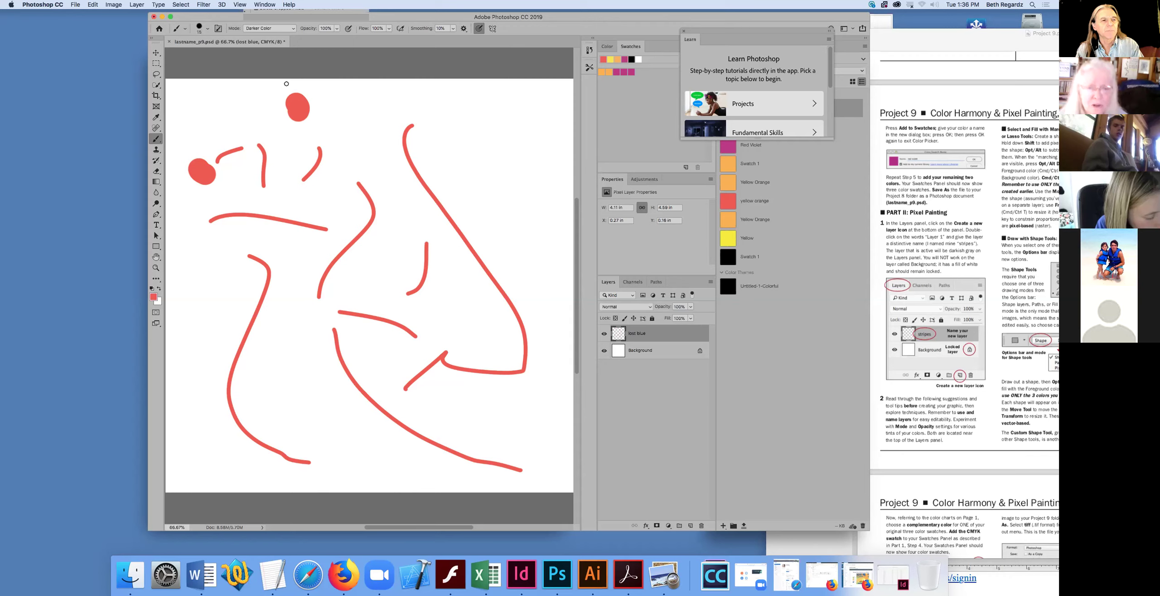
left_click_drag(285, 84, 273, 90)
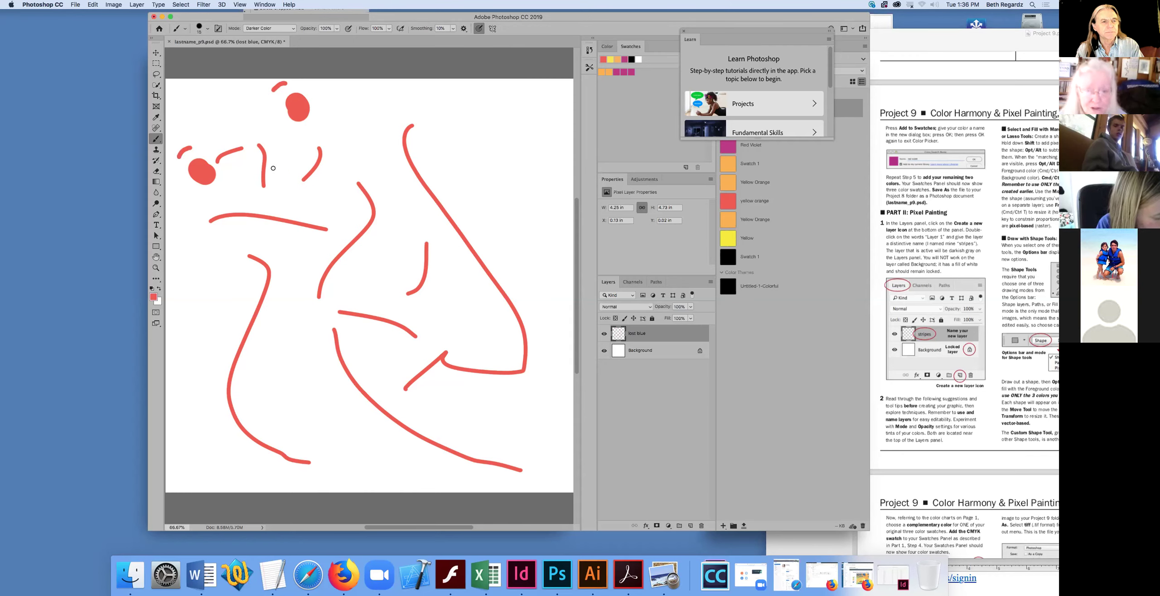
mouse_move(267, 186)
left_mouse_down()
mouse_move(286, 173)
mouse_move(274, 203)
left_mouse_up()
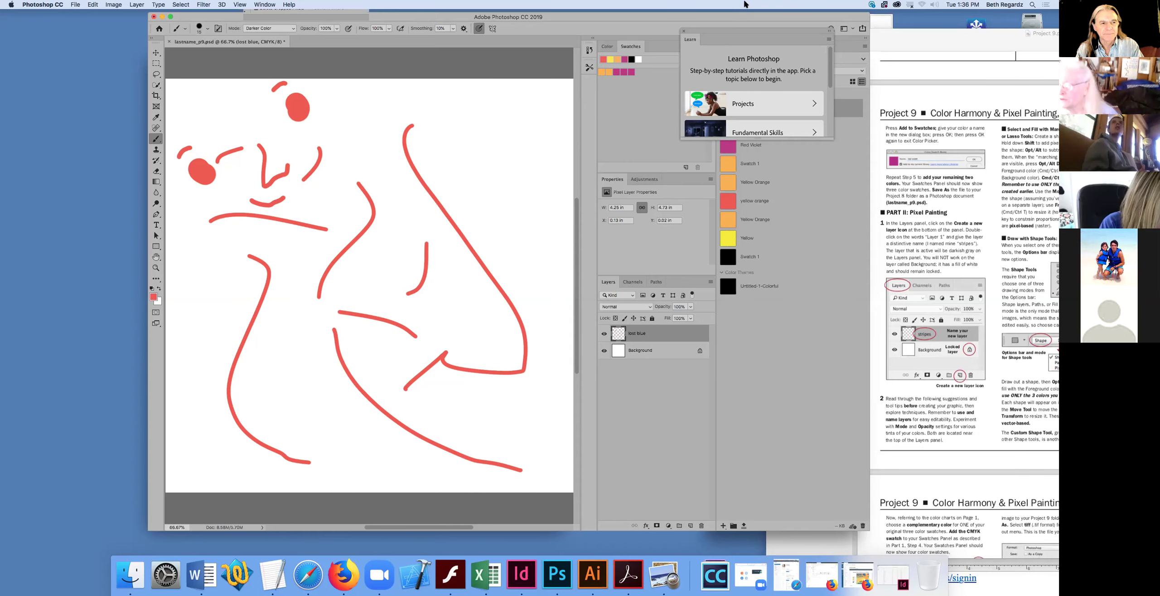
Step: Move the Project 9.pdf window to expose more of page 2, then return to Photoshop and activate the Rectangle tool
left_click(970, 42)
key("alt+super+2")
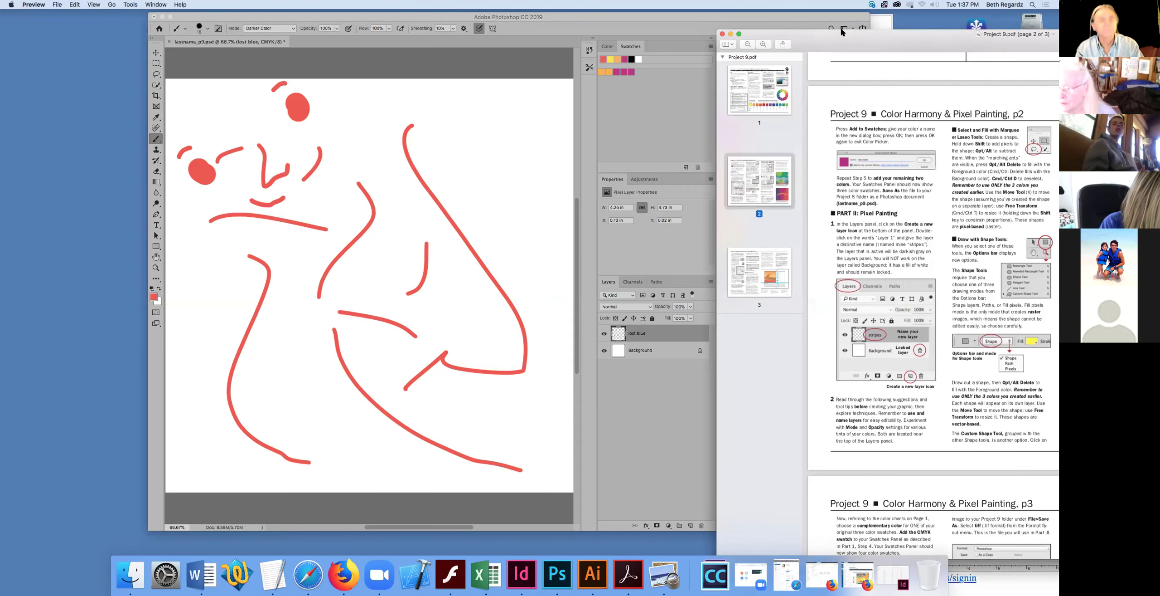
double_click(840, 31)
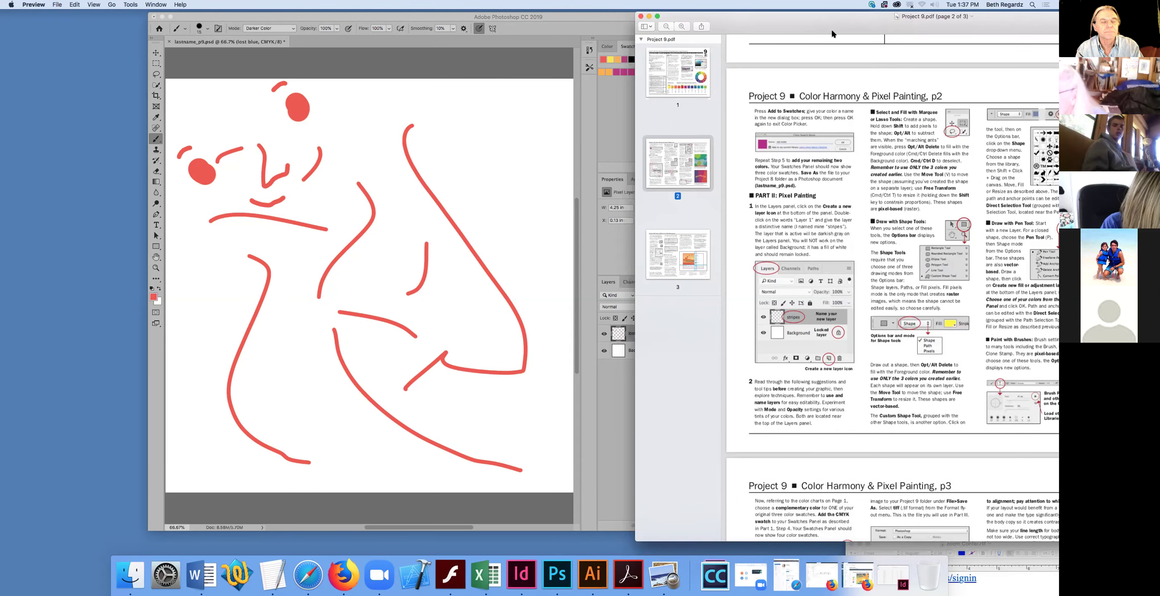
left_click(156, 246)
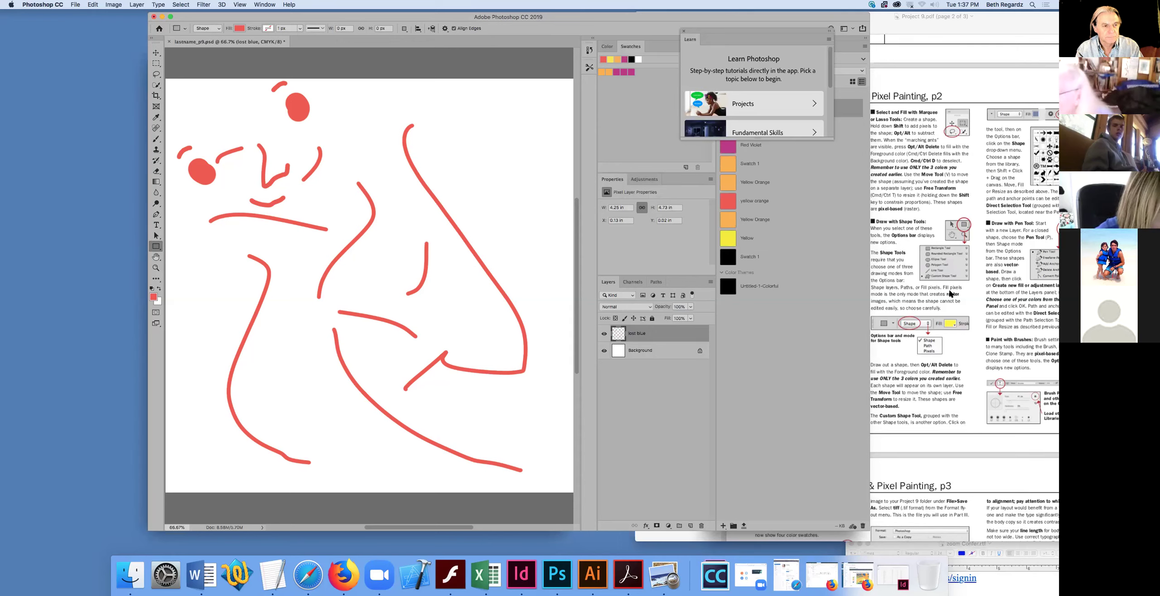
left_click(910, 286)
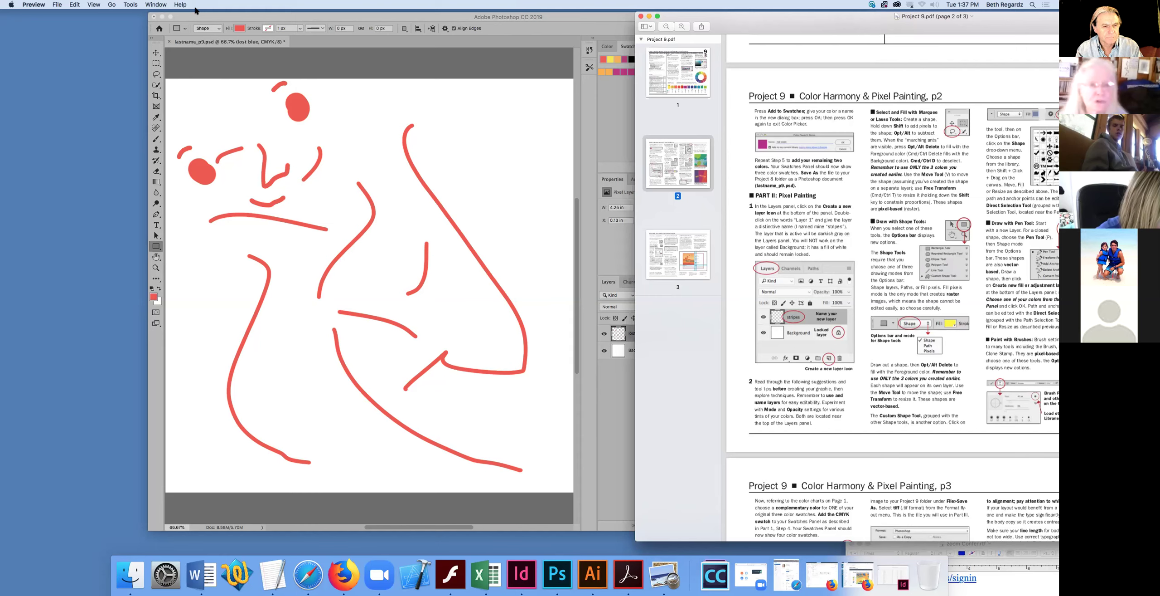
left_click(159, 4)
left_click(213, 58)
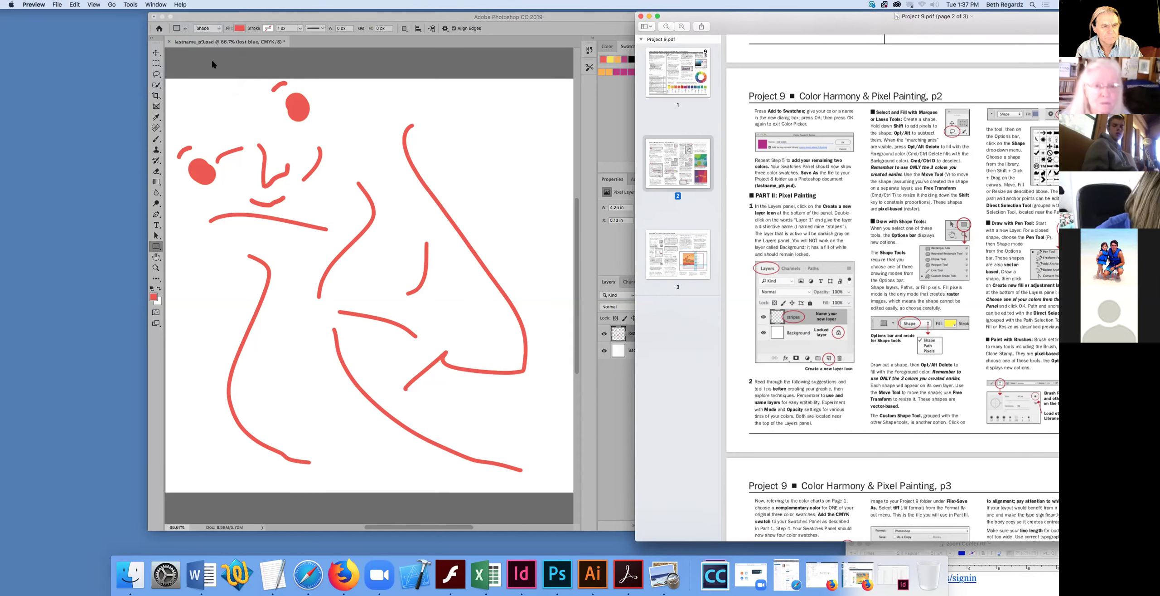
left_click(212, 57)
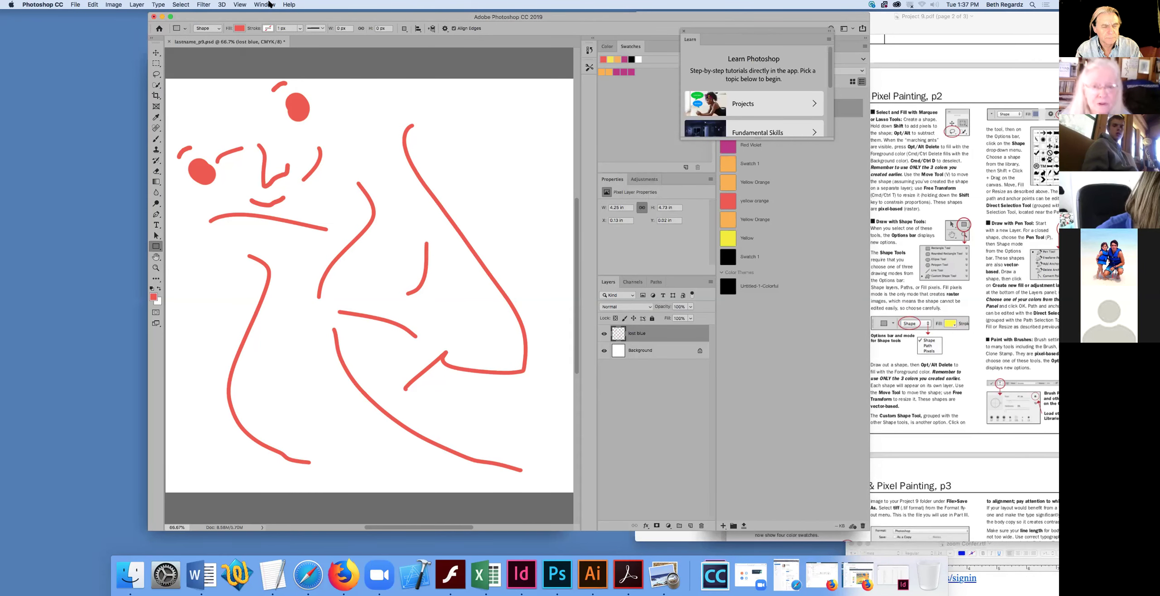
left_click(270, 4)
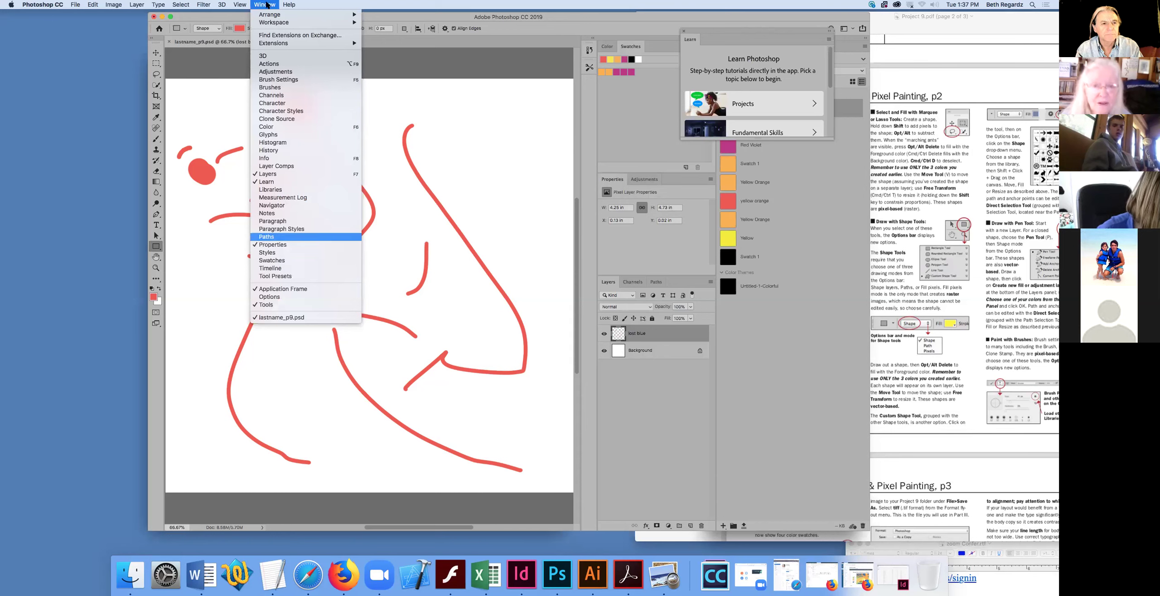
mouse_move(203, 4)
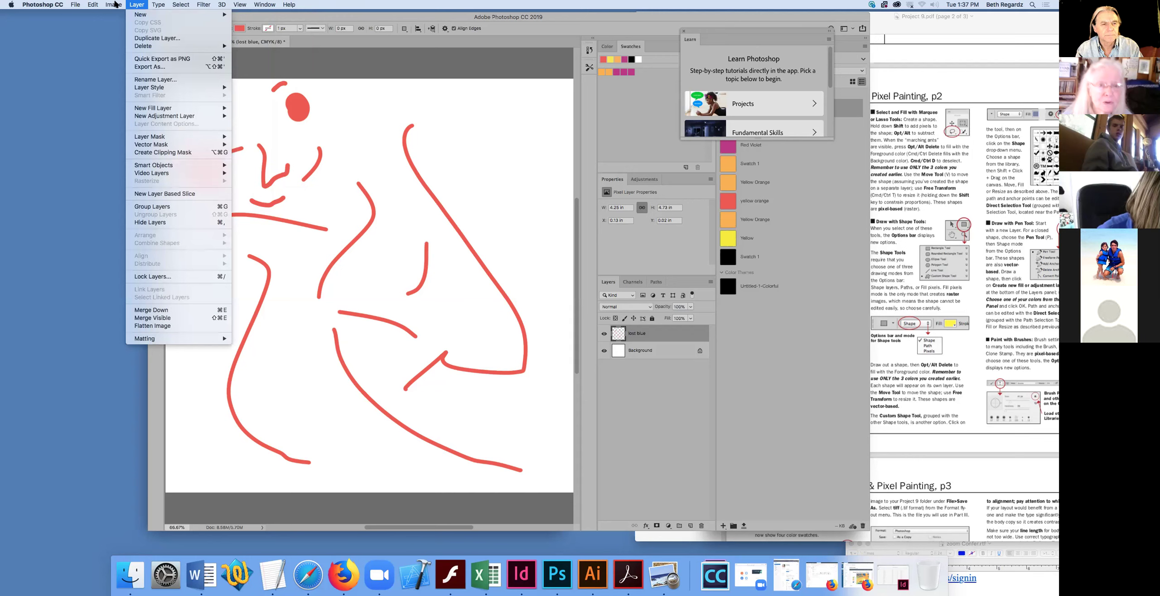
mouse_move(115, 4)
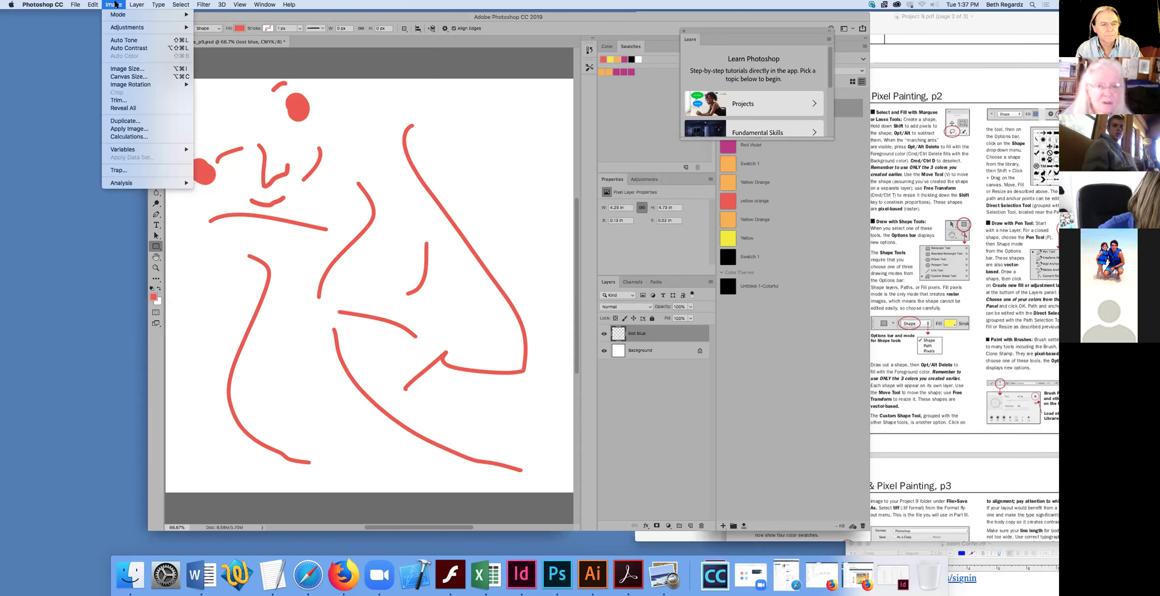
left_click(212, 151)
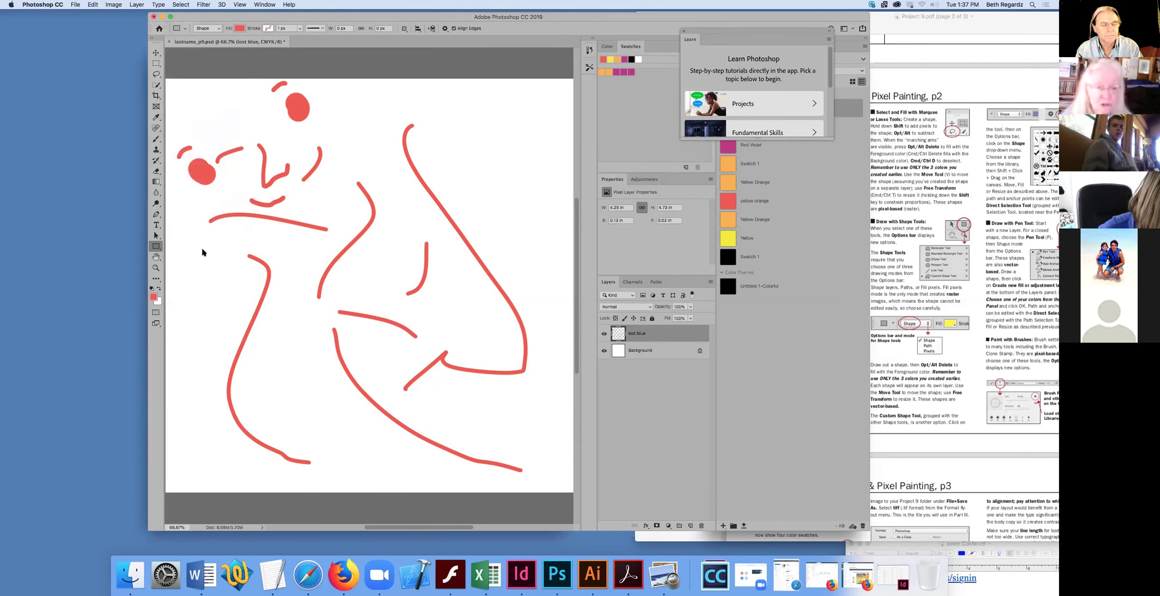
Step: Set the foreground color to the magenta swatch and draw a square marquee selection around the upper end of the long coral stroke
left_click(616, 73)
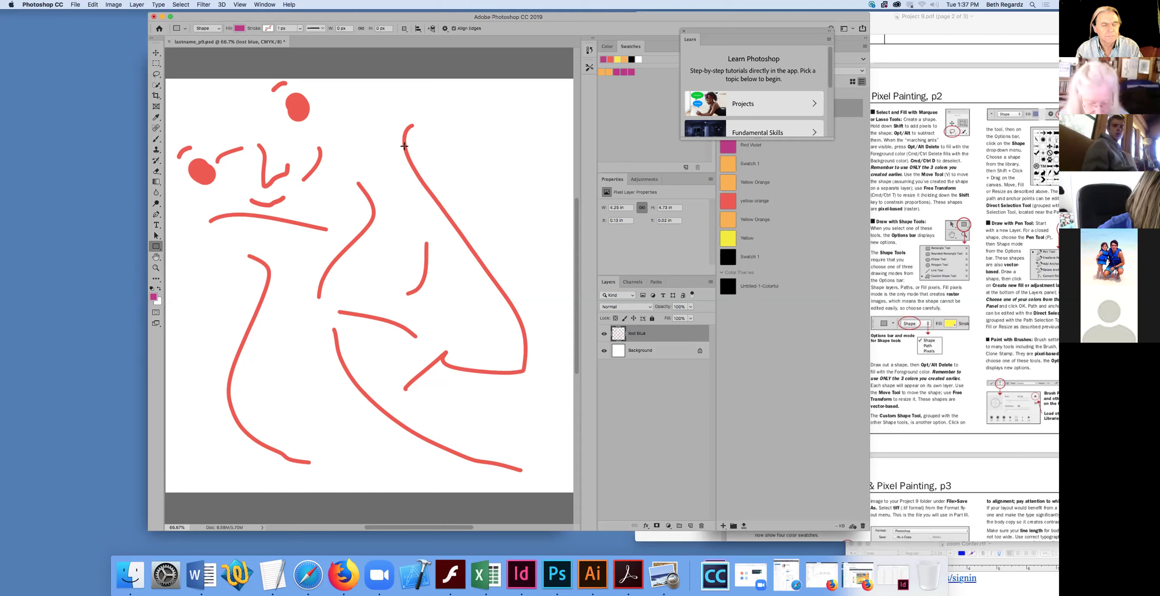
key("m")
left_click_drag(344, 106, 456, 223)
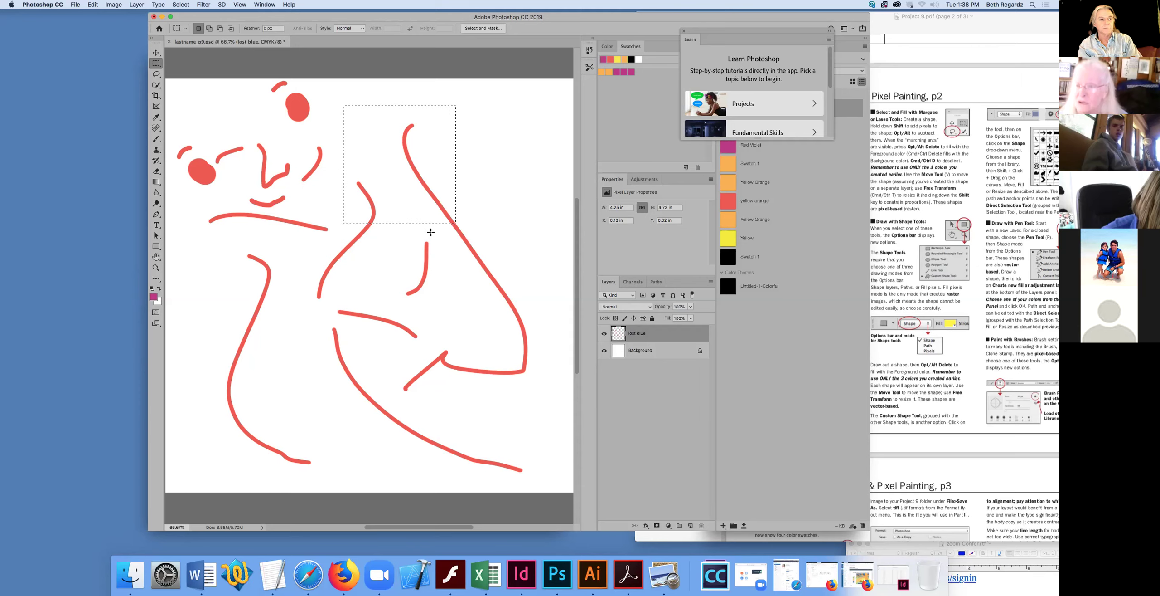
left_click(492, 214)
left_click_drag(371, 108, 459, 196)
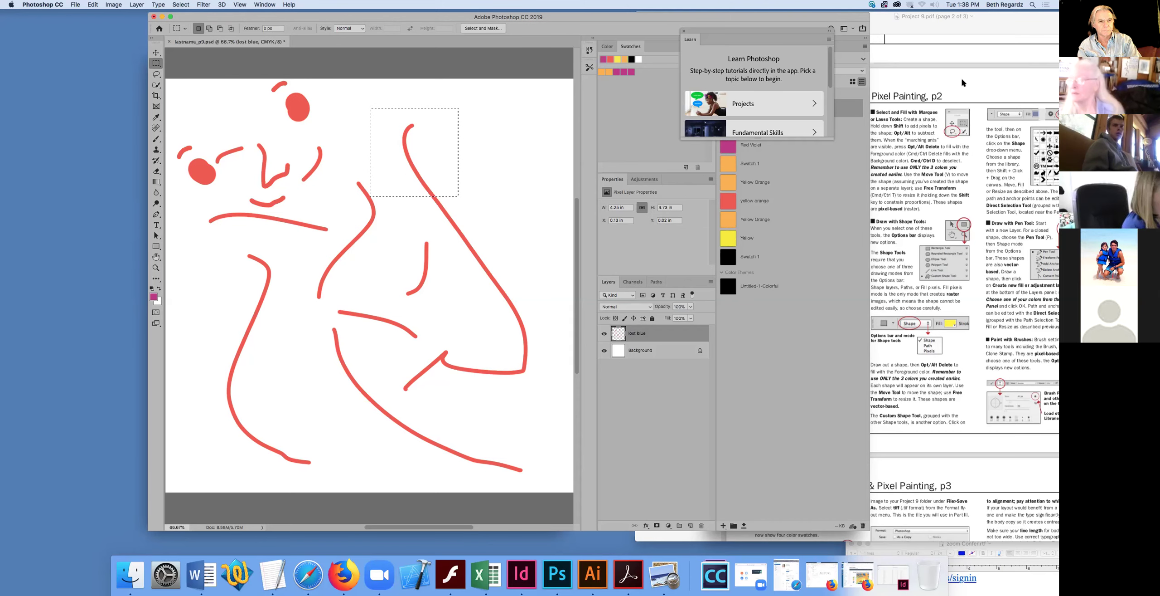
Step: Switch to the Project 9.pdf window and reposition it so all columns of page 2 can be read
left_click(1047, 20)
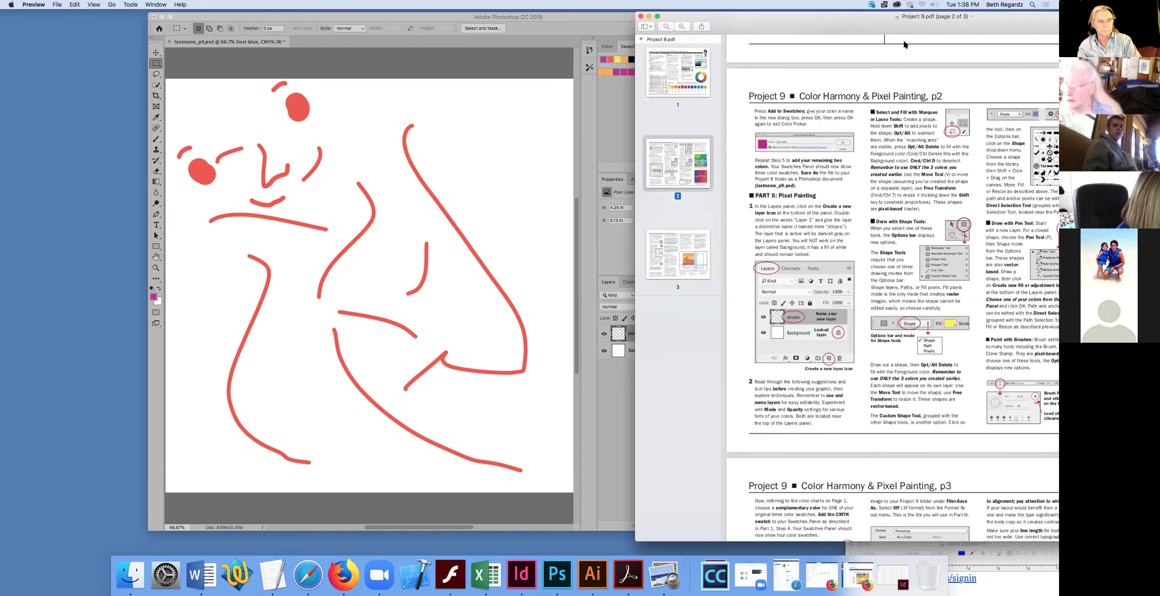
left_click_drag(884, 26, 875, 40)
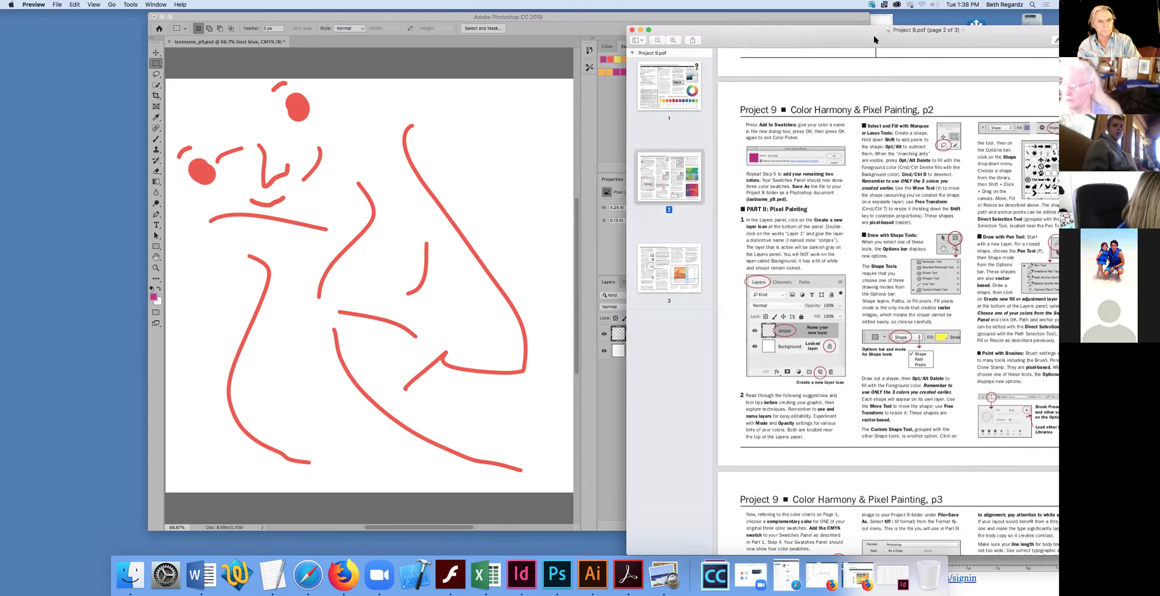
double_click(875, 40)
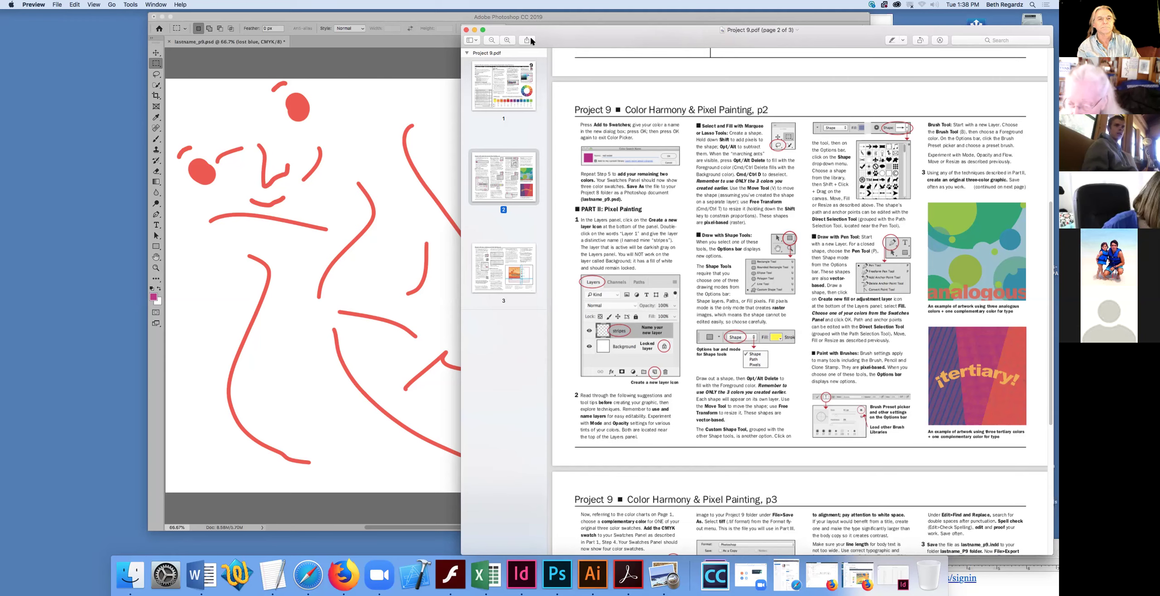
left_click_drag(576, 42, 485, 45)
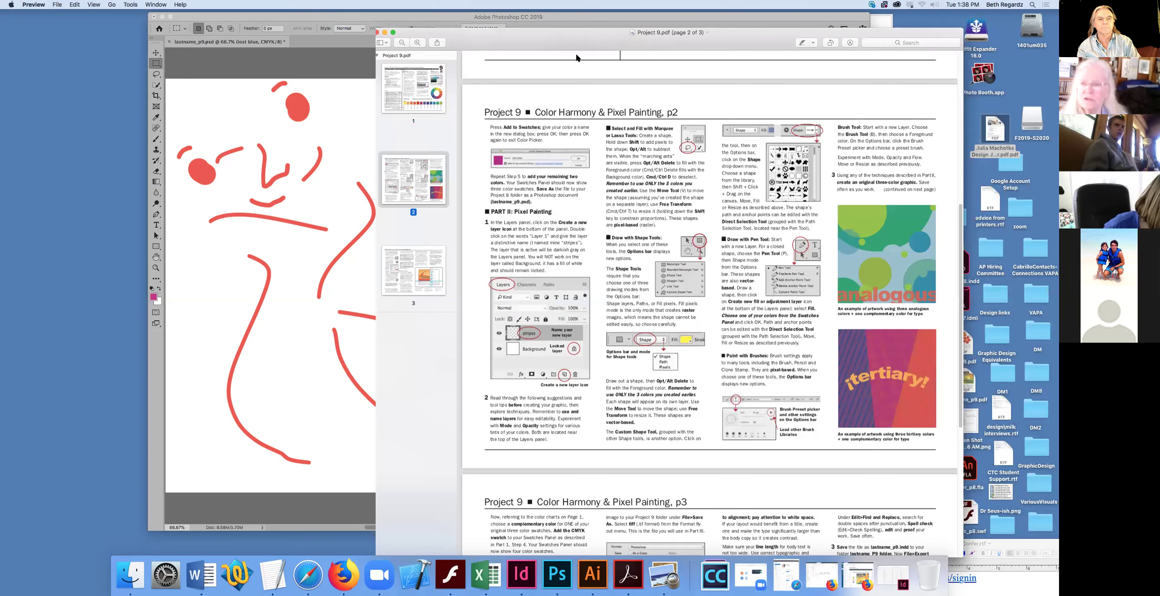
left_click_drag(589, 43, 711, 40)
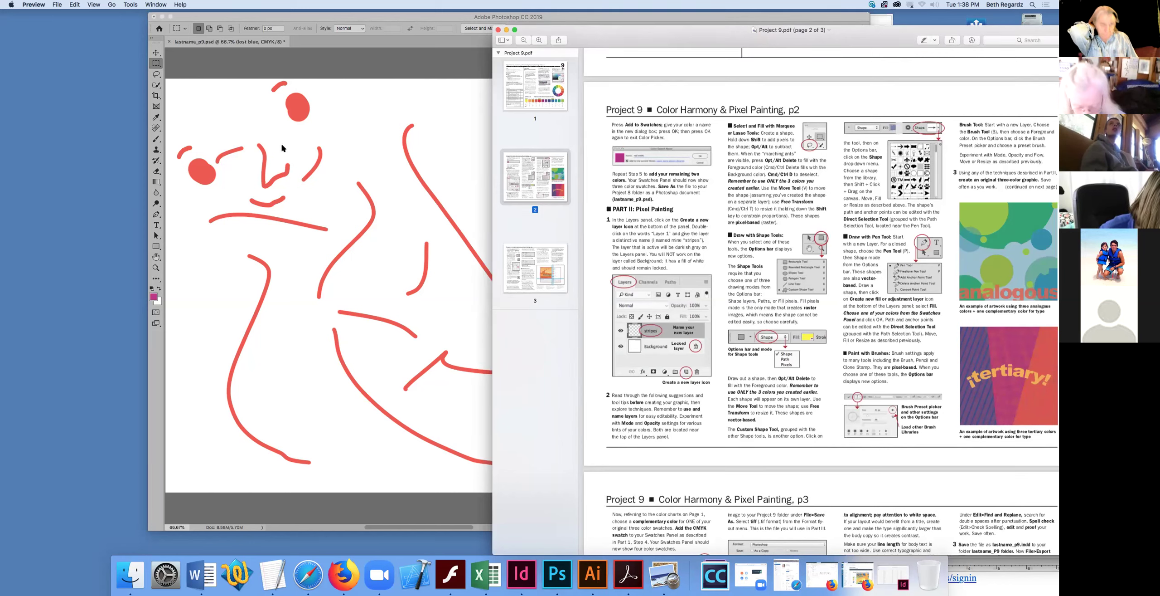
Step: Return to Photoshop and fill the square selection with the magenta foreground color
left_click(368, 146)
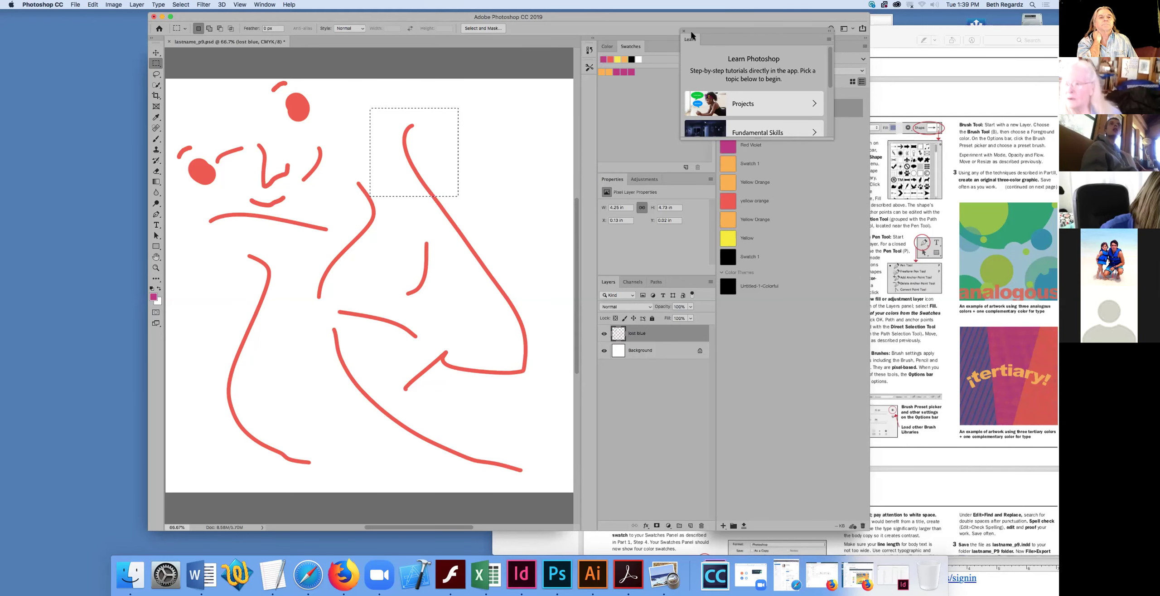
left_click(907, 68)
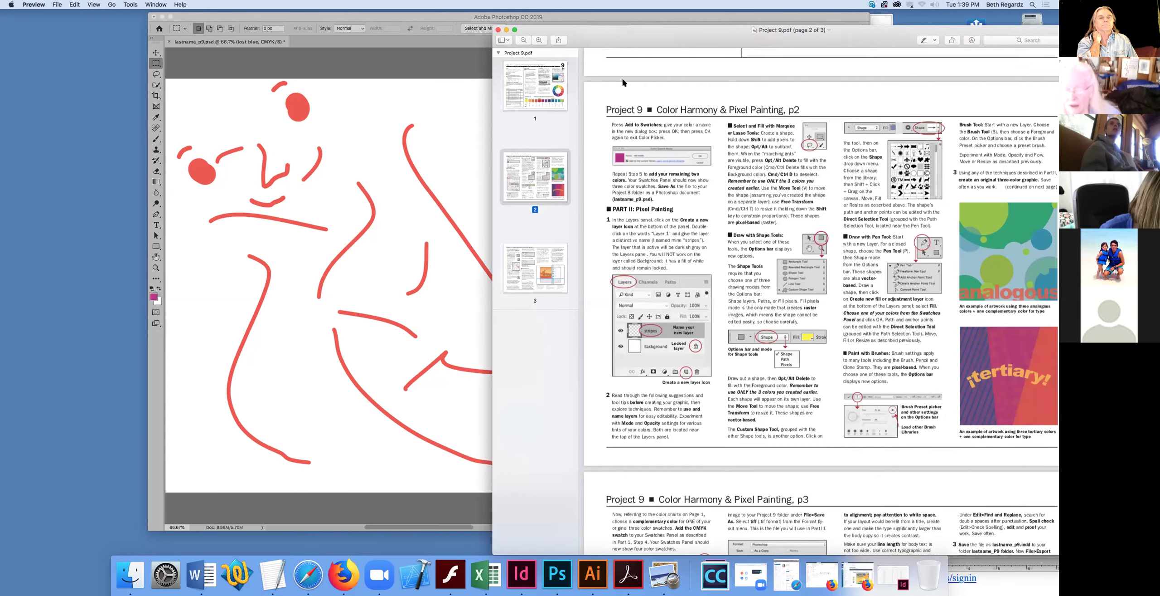
left_click(404, 144)
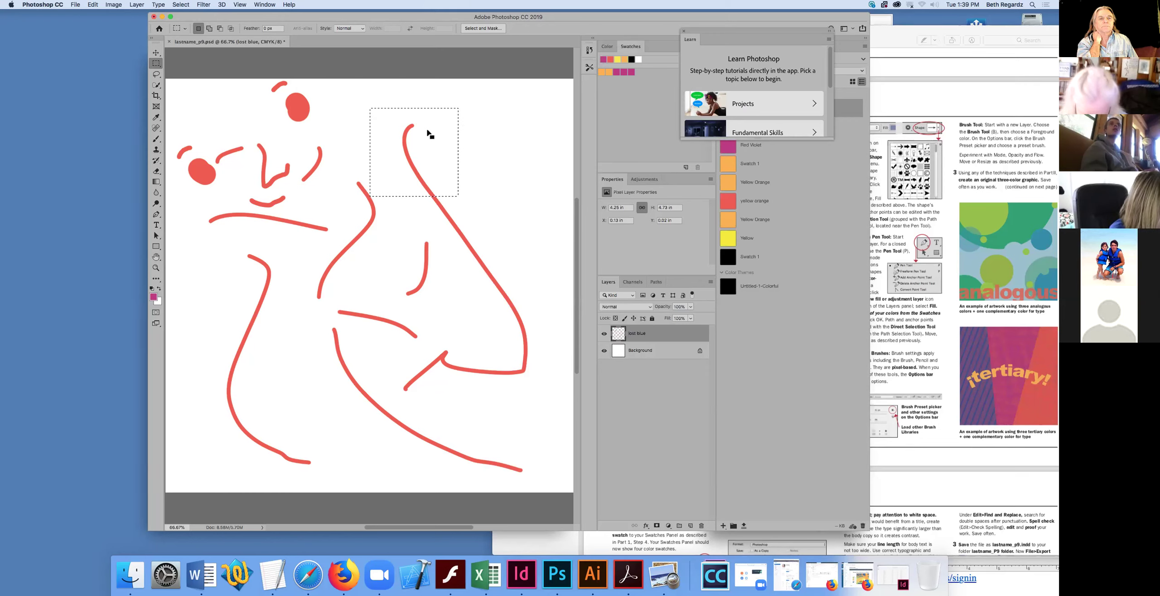
key("alt+BackSpace")
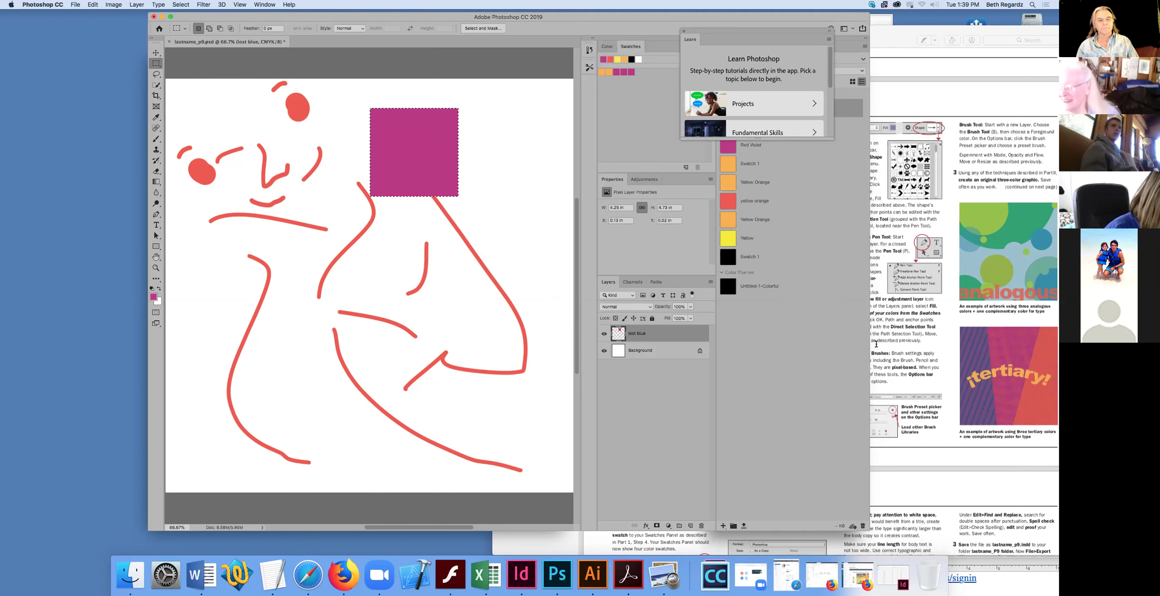
Step: Check the Pen Tool instructions in Project 9.pdf, then draw a closed, curved three-point path below the painted face with the Pen tool
left_click(891, 325)
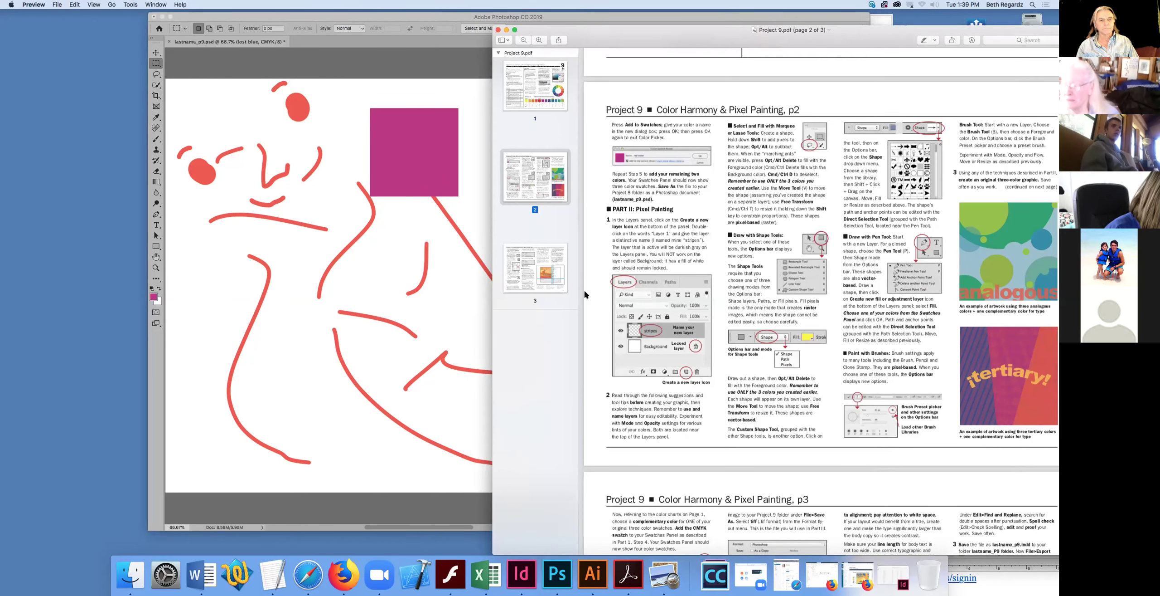
left_click(157, 216)
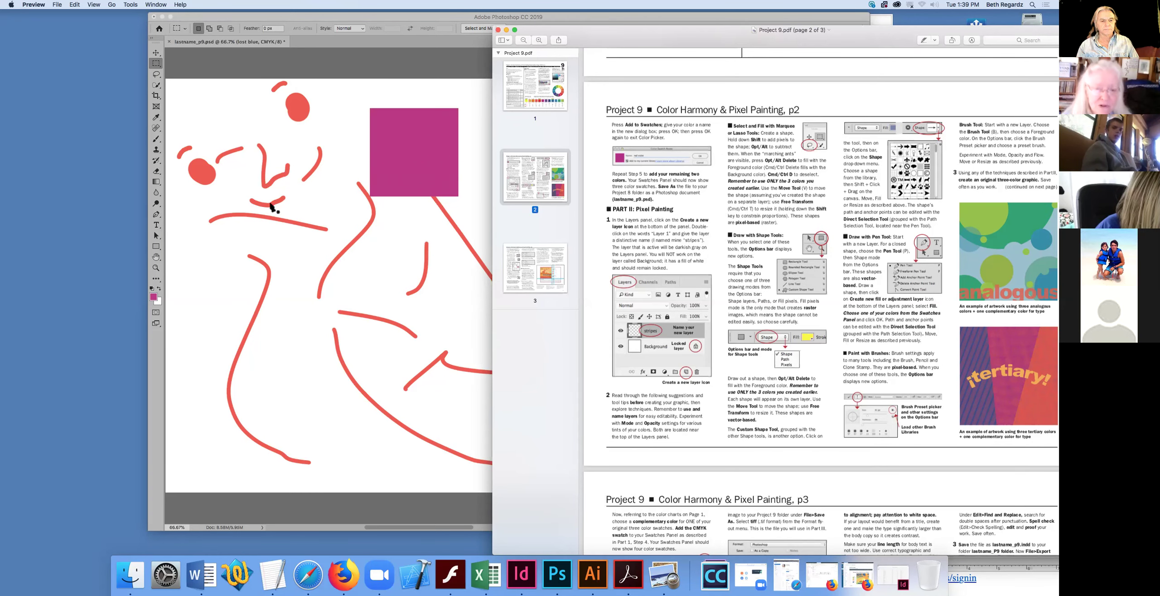
left_click_drag(312, 196, 287, 216)
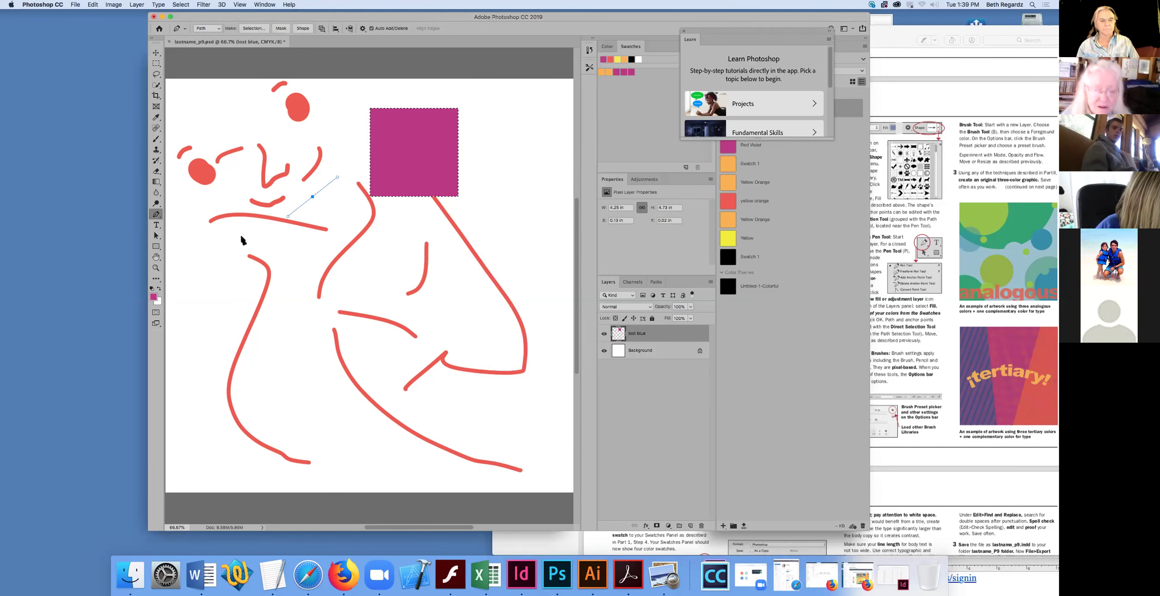
left_click_drag(242, 237, 275, 291)
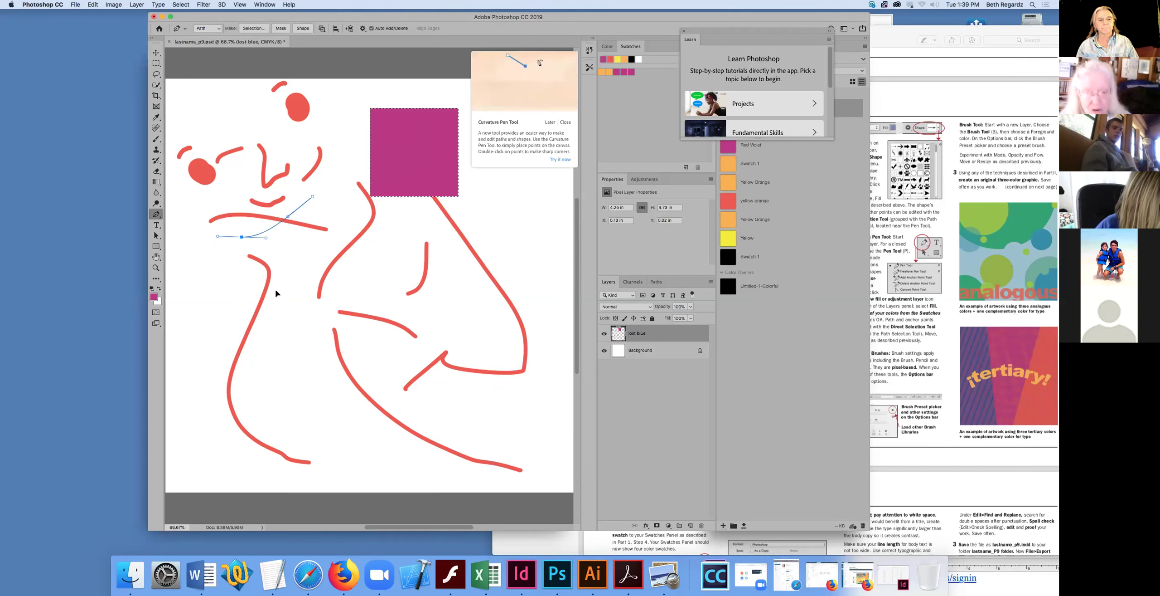
left_click(385, 335)
left_click_drag(425, 324, 444, 311)
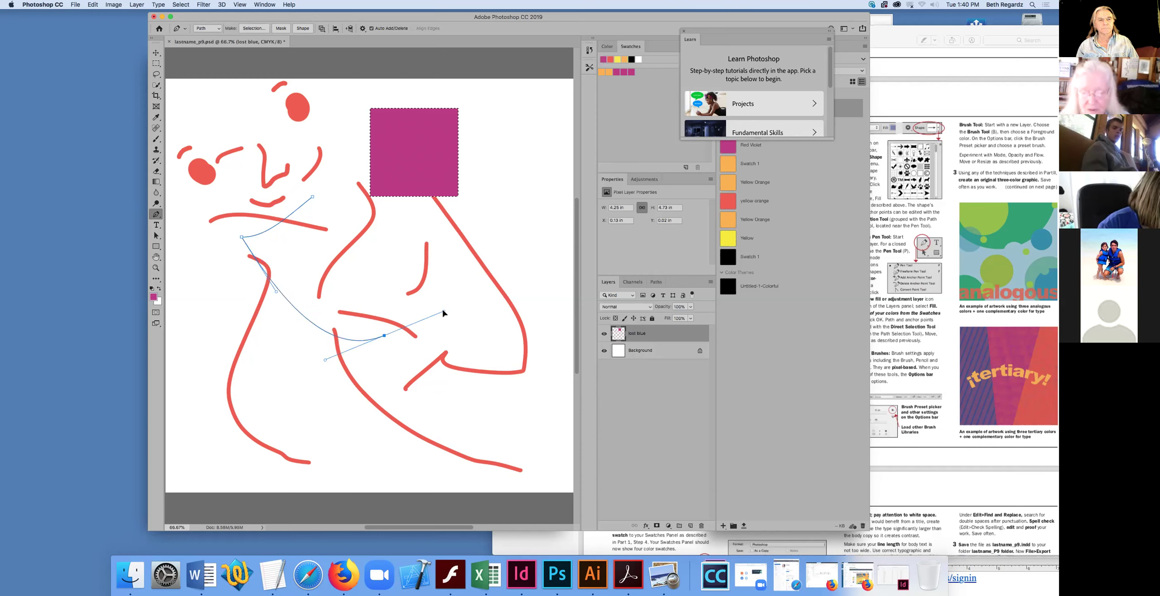
left_click_drag(313, 198, 346, 208)
left_click_drag(280, 187, 264, 185)
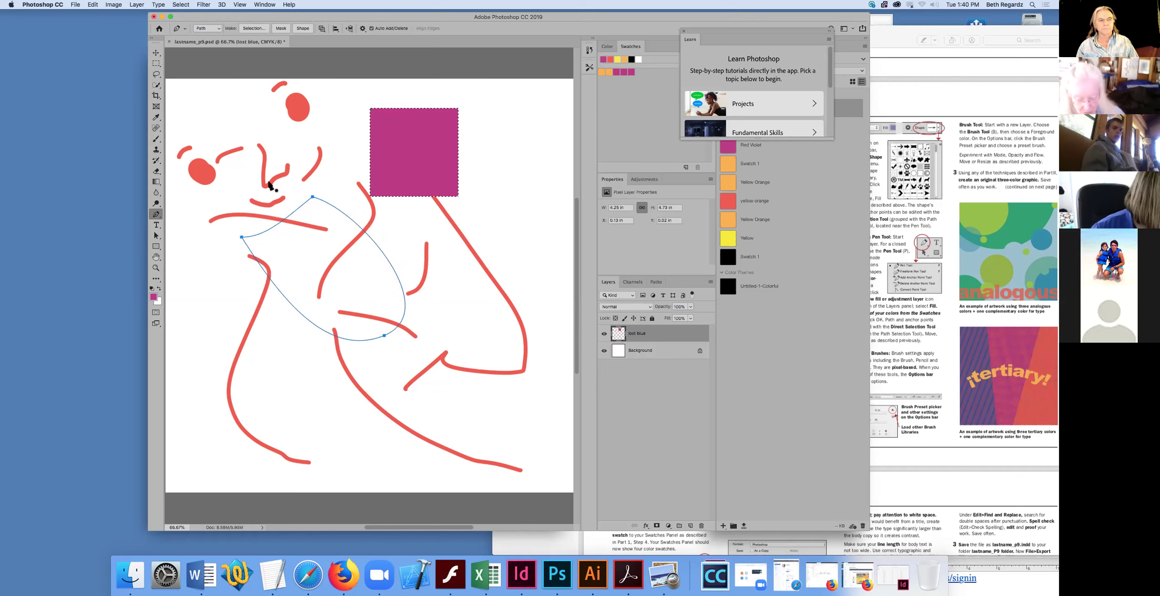
Step: Set the foreground color to the orange swatch and clear the magenta pixels inside the square selection
left_click(610, 71)
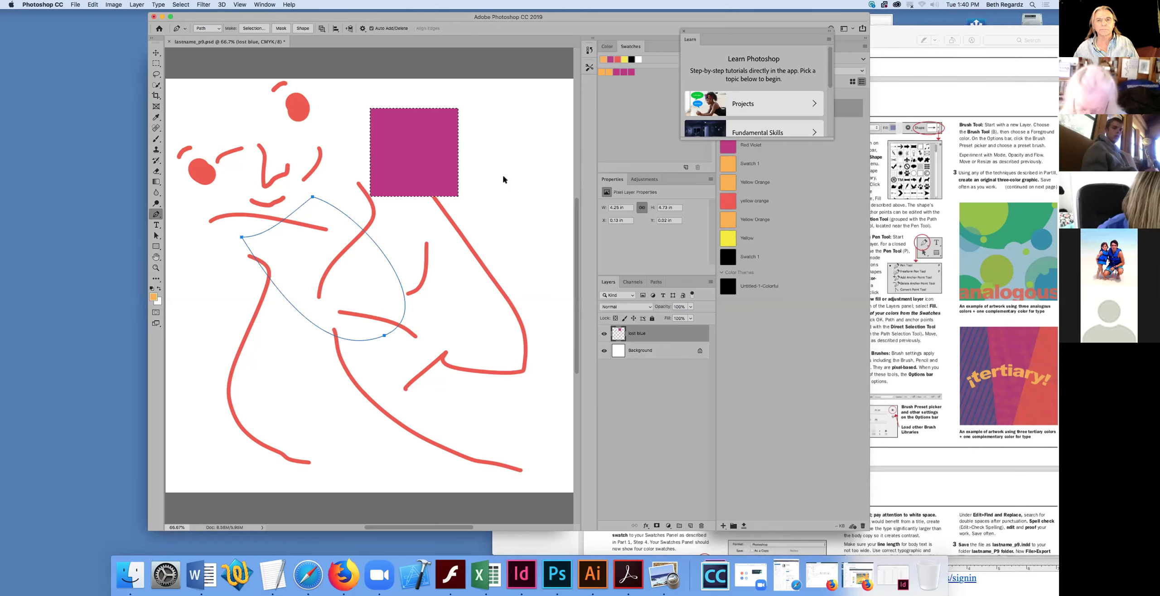
key("Delete")
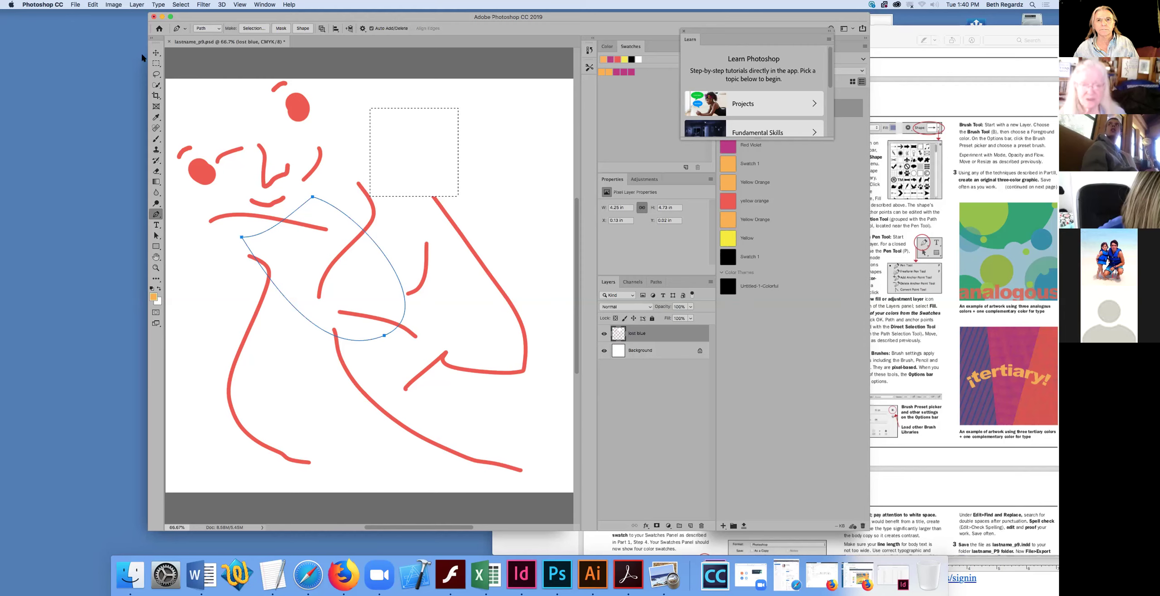
Step: Move the closed curved path down and slightly left on the canvas with the Move tool
key("v")
mouse_move(277, 225)
left_mouse_down()
mouse_move(327, 174)
mouse_move(339, 241)
mouse_move(349, 213)
mouse_move(303, 164)
left_mouse_up()
left_click_drag(378, 236, 335, 272)
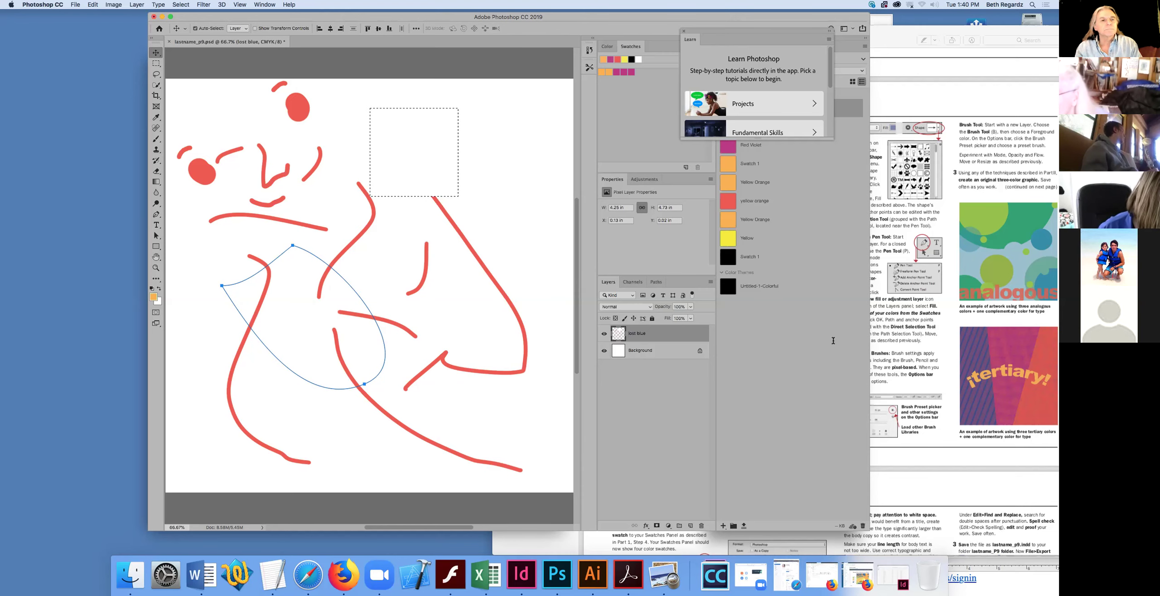
Step: Shift the Project 9.pdf window to the right to uncover the canvas, then view the Pen tool variants in Photoshop
key("super+Tab")
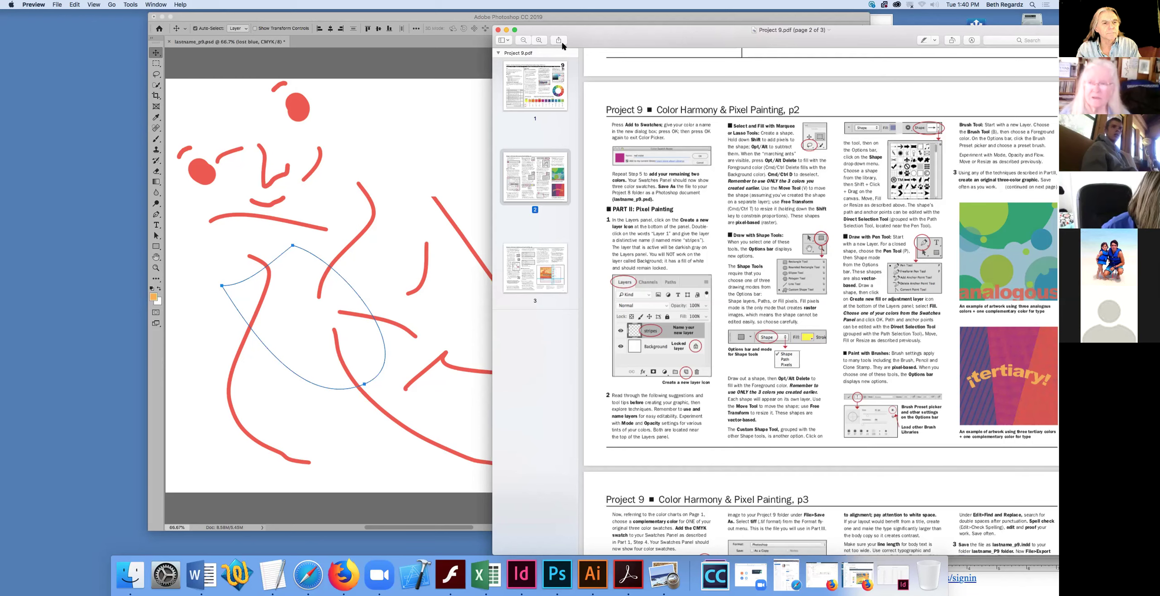
left_click_drag(655, 27, 726, 30)
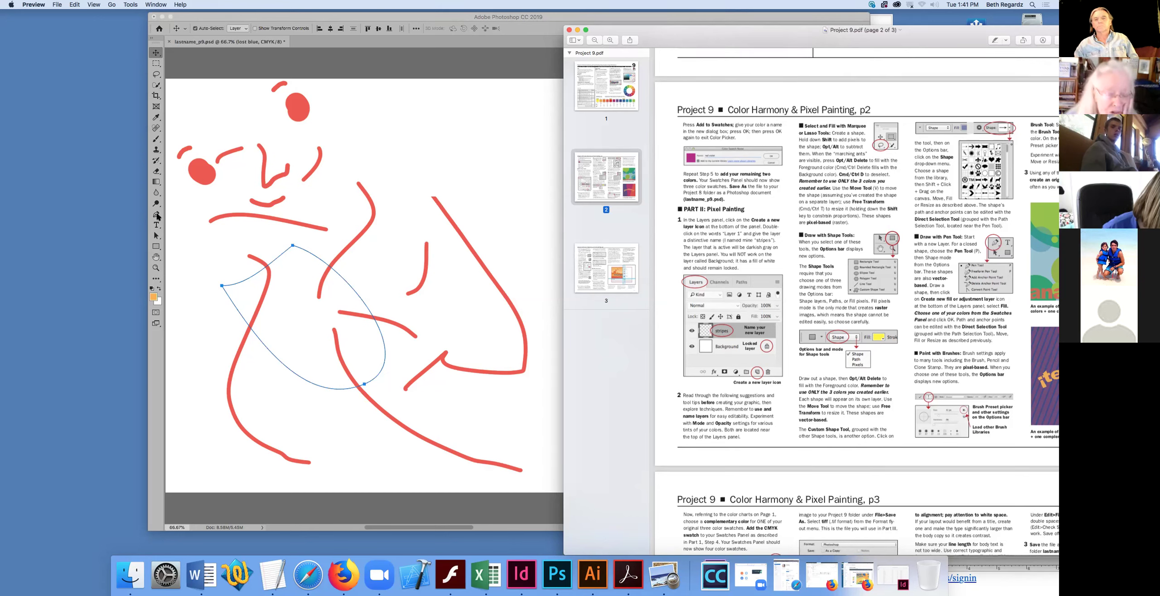
left_click_drag(156, 214, 193, 215)
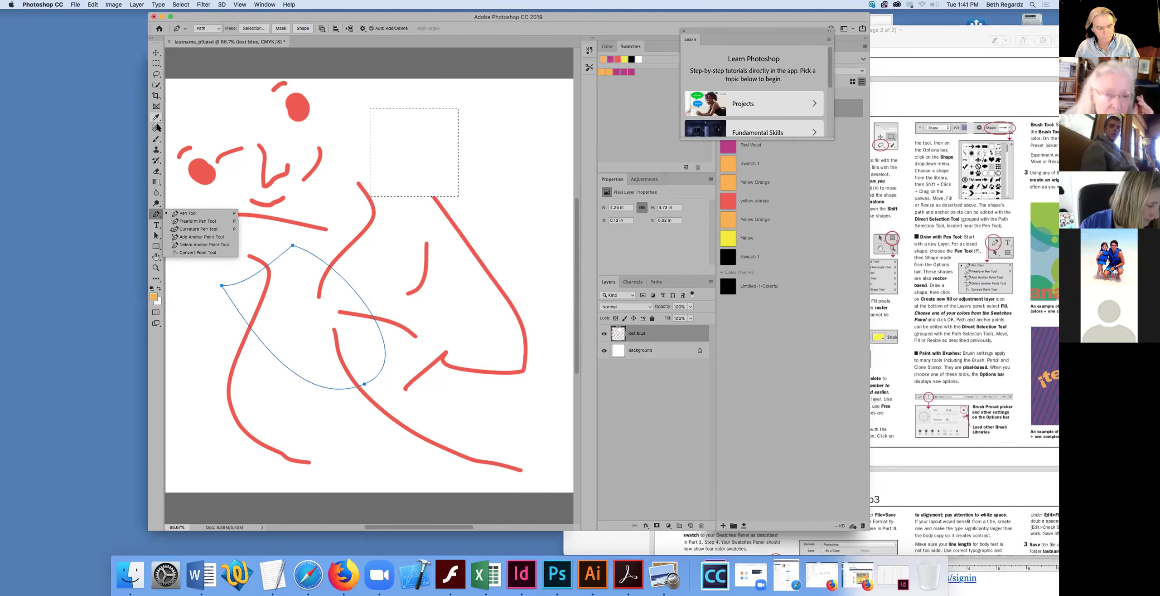
key("Escape")
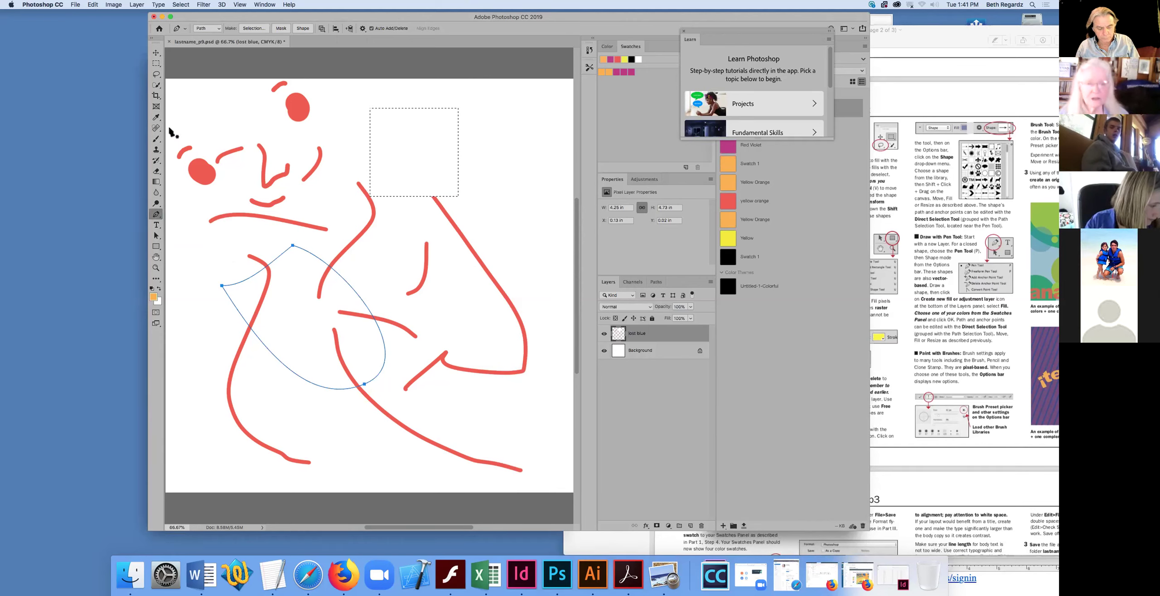
Step: Draw a closed Pen tool path with zigzag corners and curved segments, starting beside the face and overlapping the square selection
left_click(156, 139)
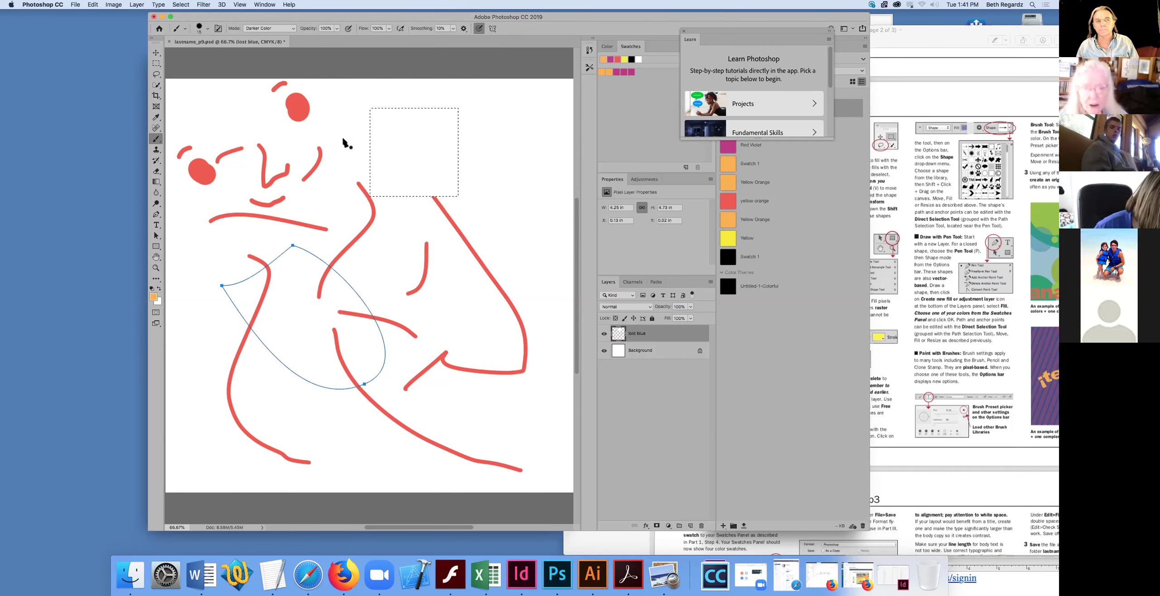
key("p")
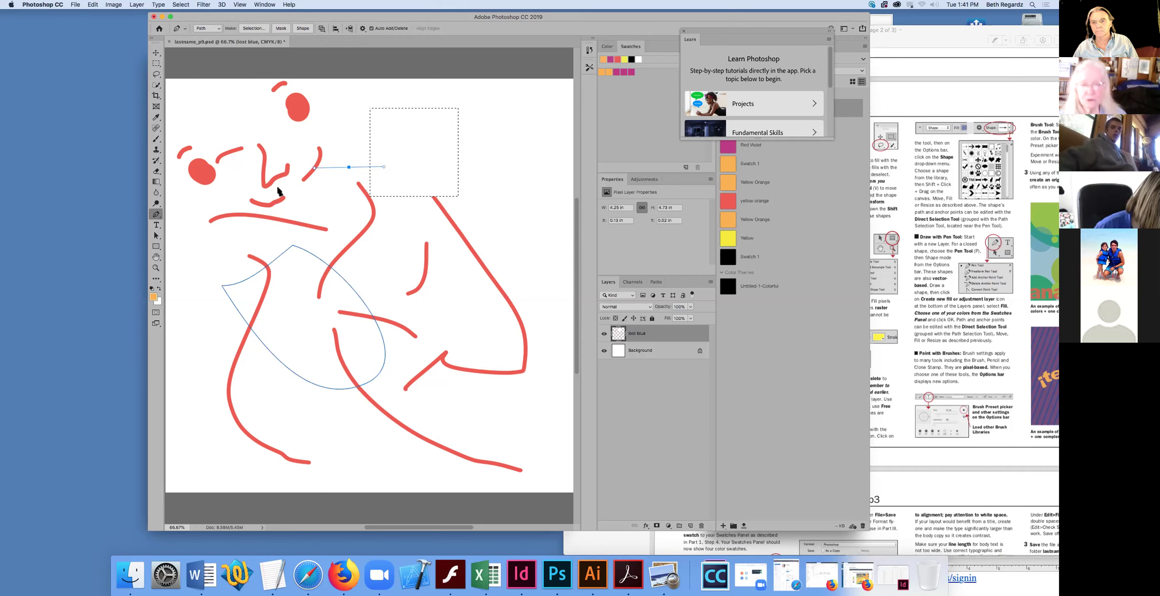
left_click_drag(296, 198, 302, 203)
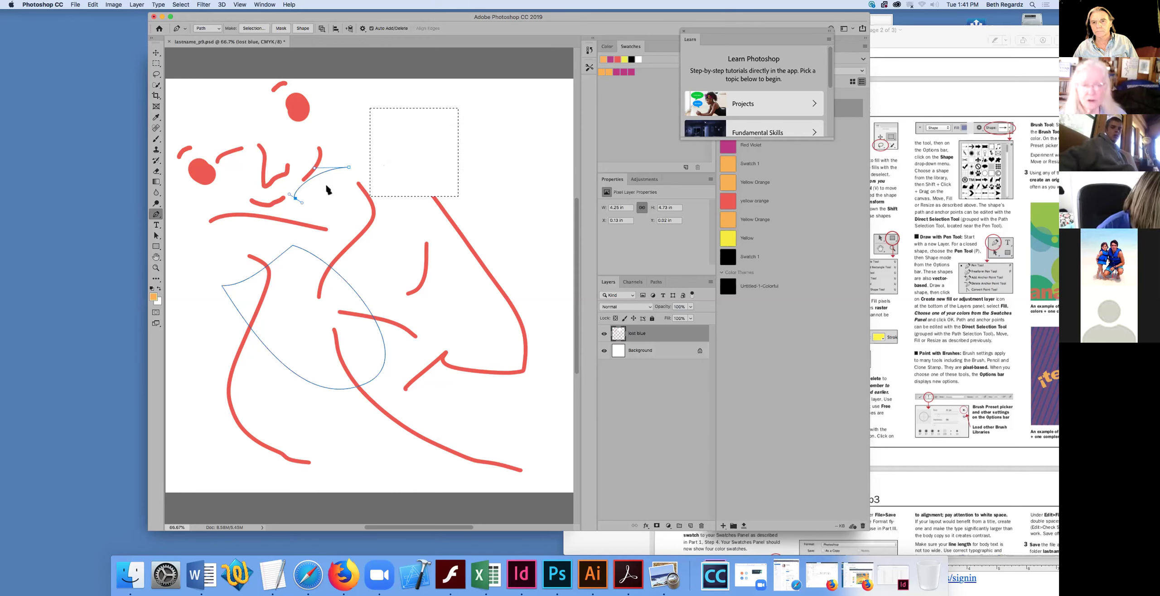
left_click(320, 211)
left_click(355, 217)
left_click(367, 261)
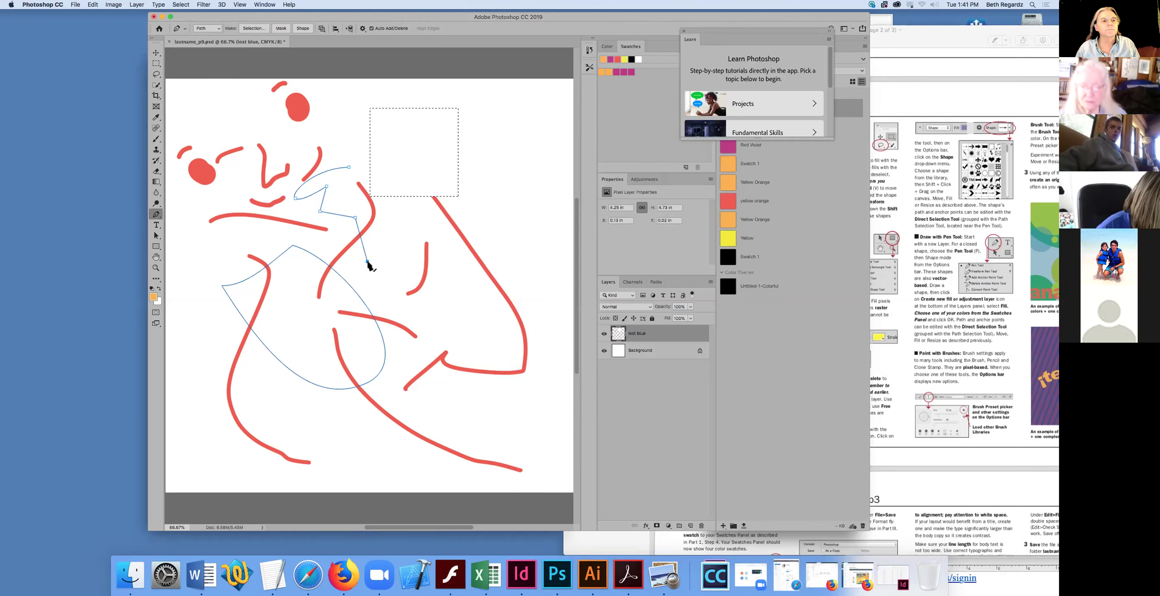
left_click(412, 227)
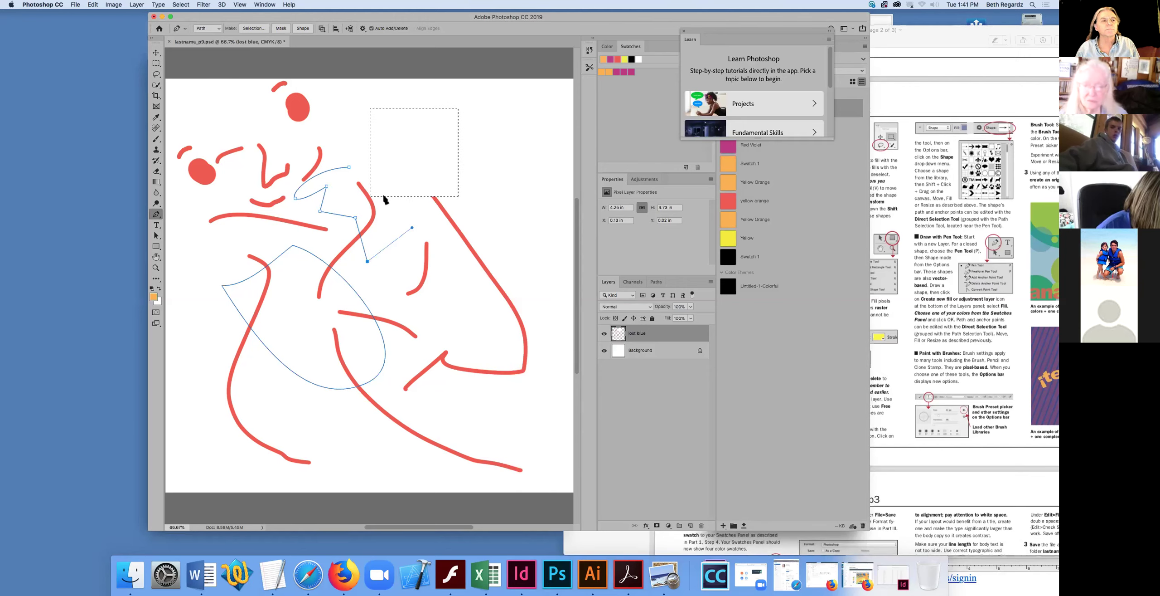
left_click(348, 168)
left_click_drag(411, 174, 430, 179)
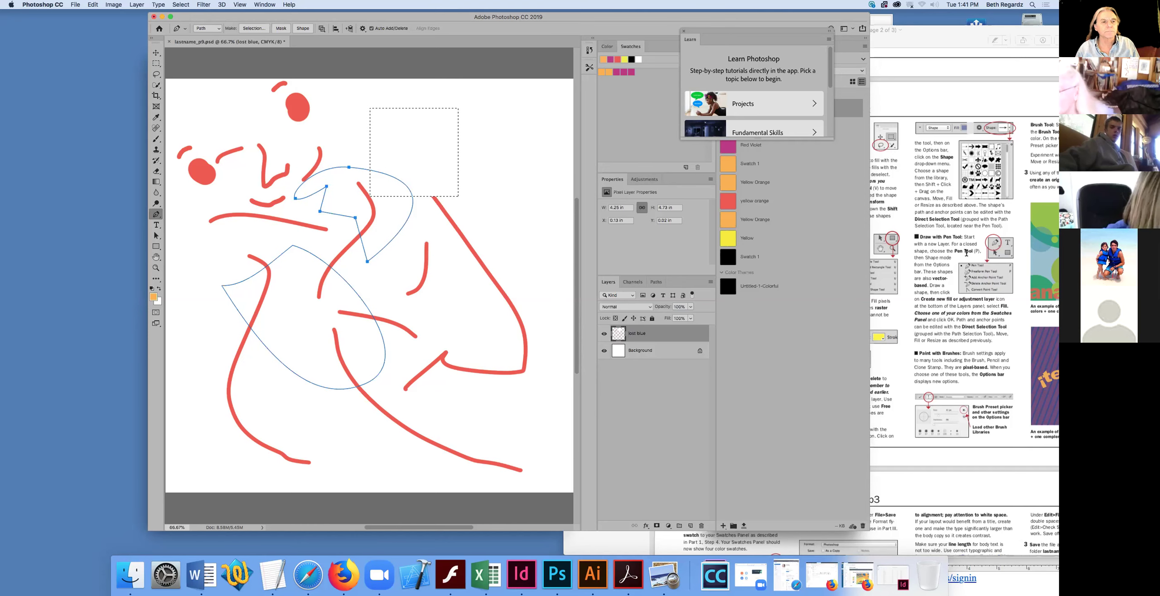
left_click(932, 315)
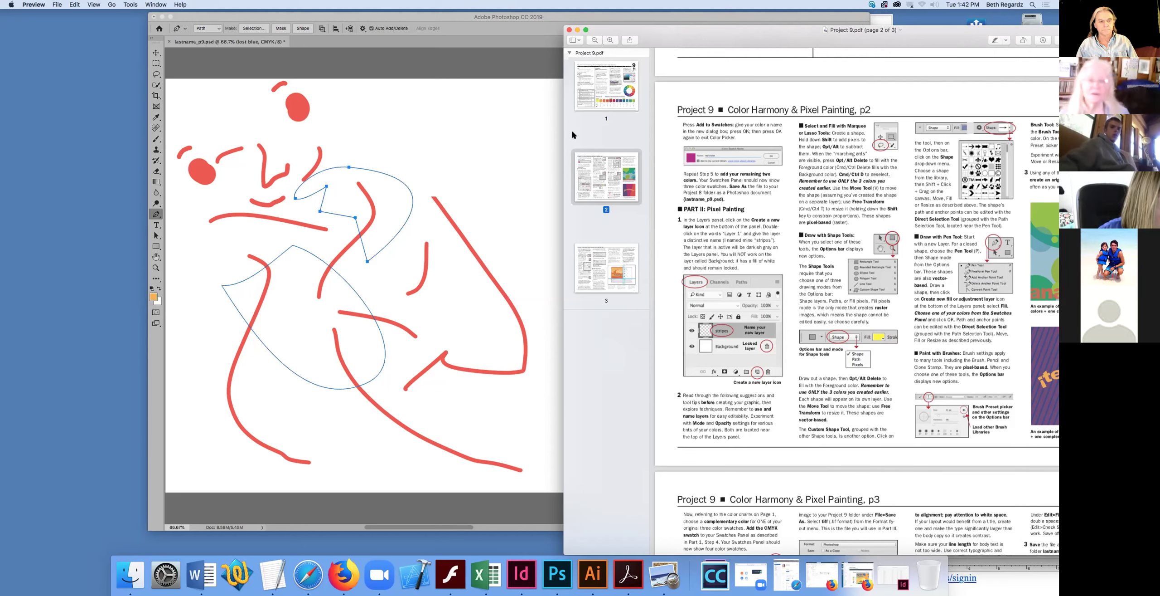
left_click(153, 5)
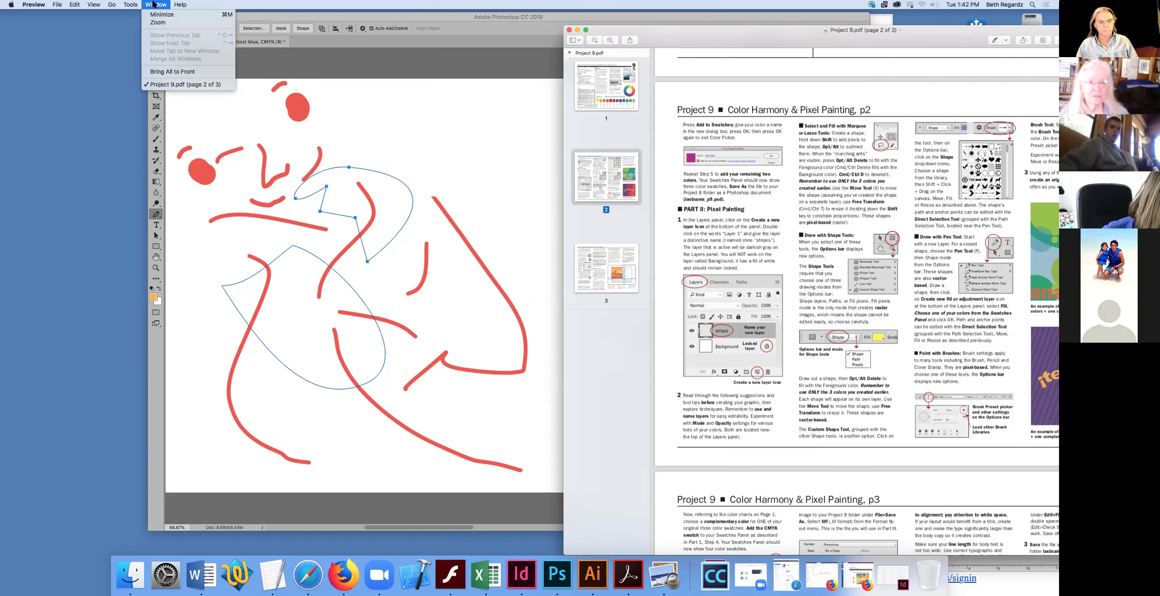
left_click(153, 4)
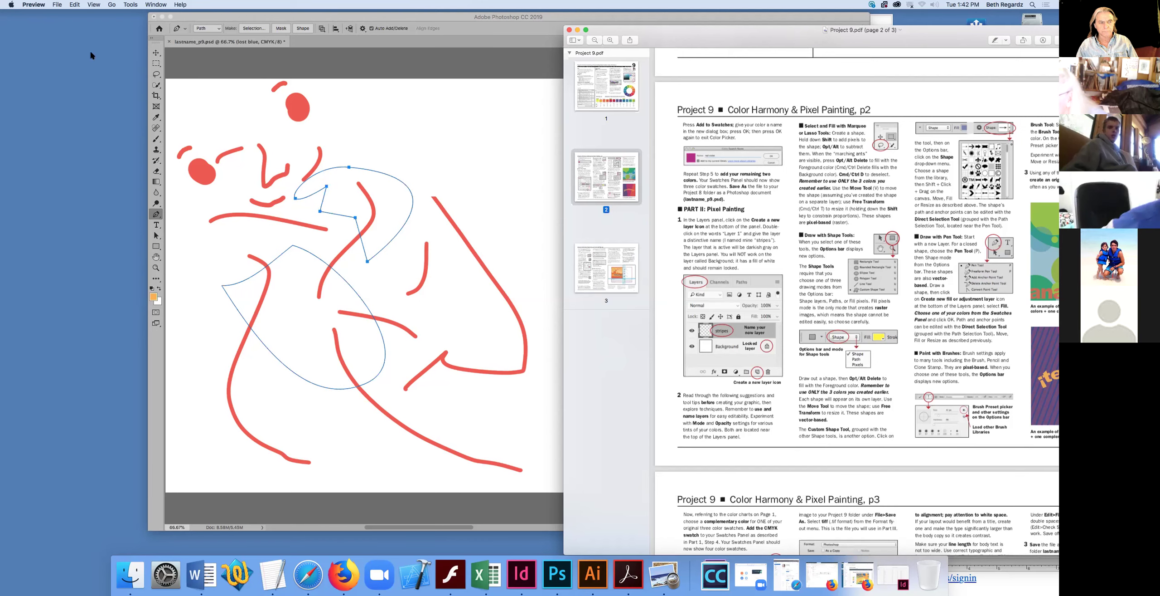
Step: Turn on Quick Mask mode in Photoshop with the square selection active
left_click(155, 319)
left_click(156, 313)
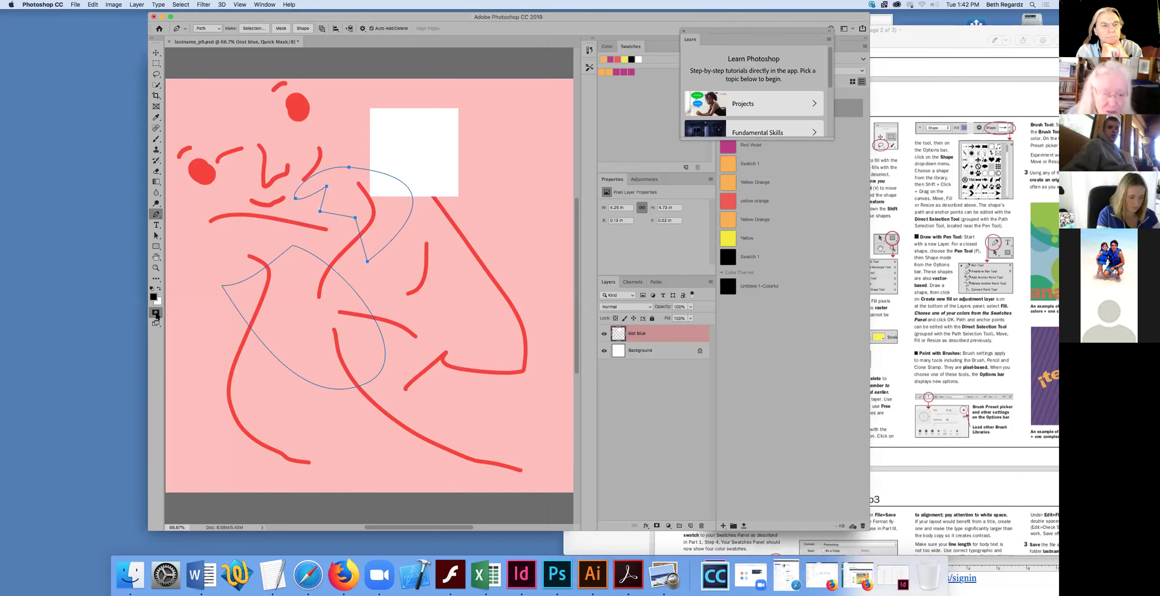
left_click(156, 314)
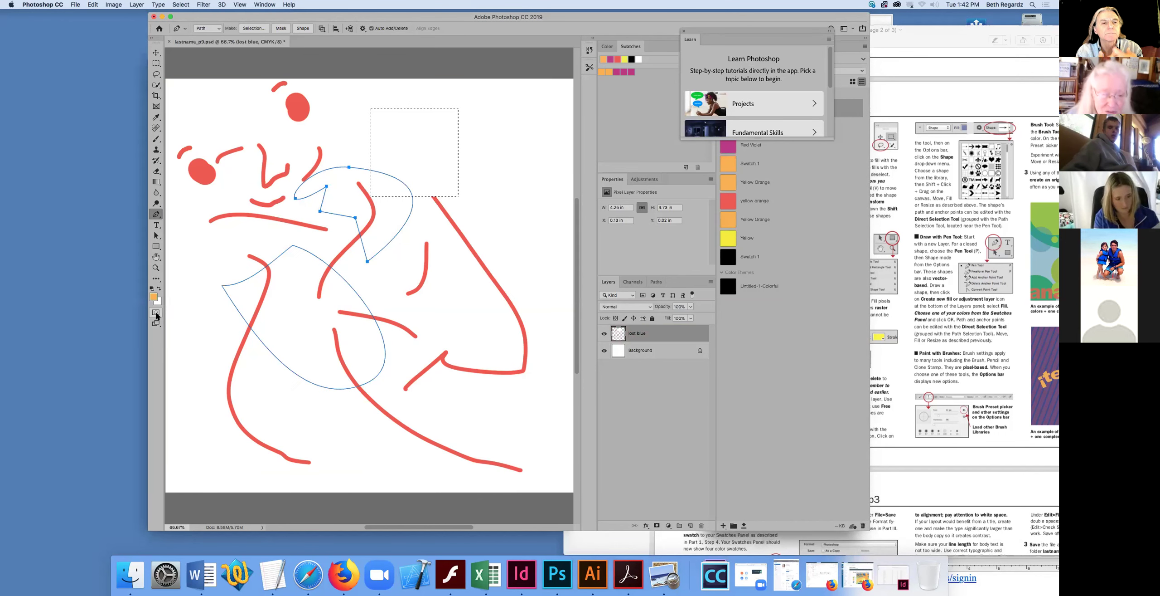
left_click(156, 314)
left_click(156, 314)
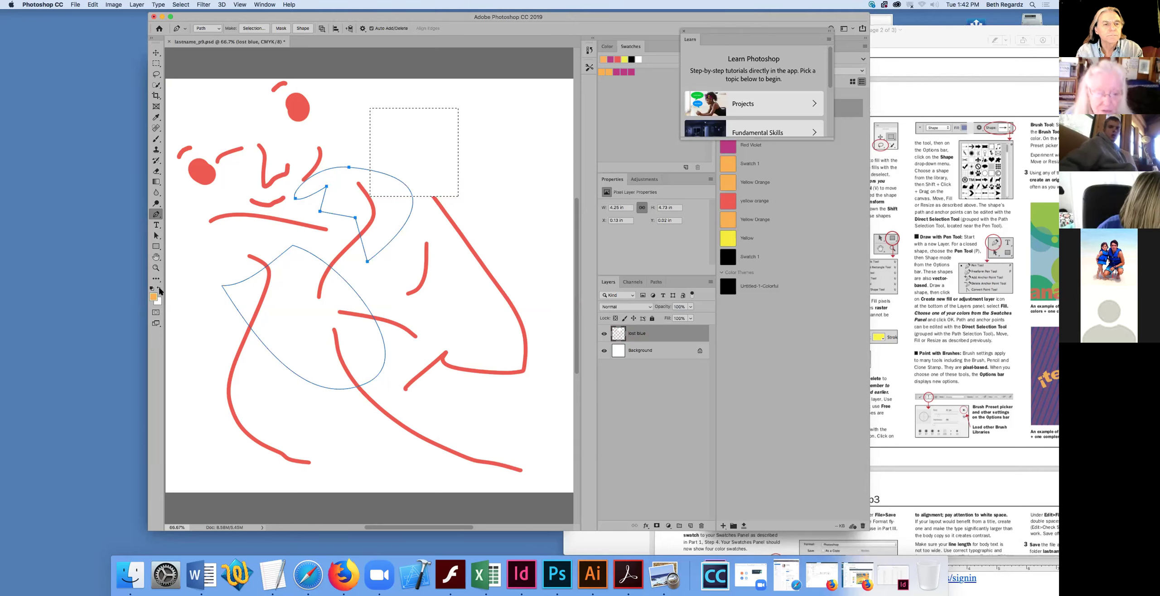
left_click(155, 313)
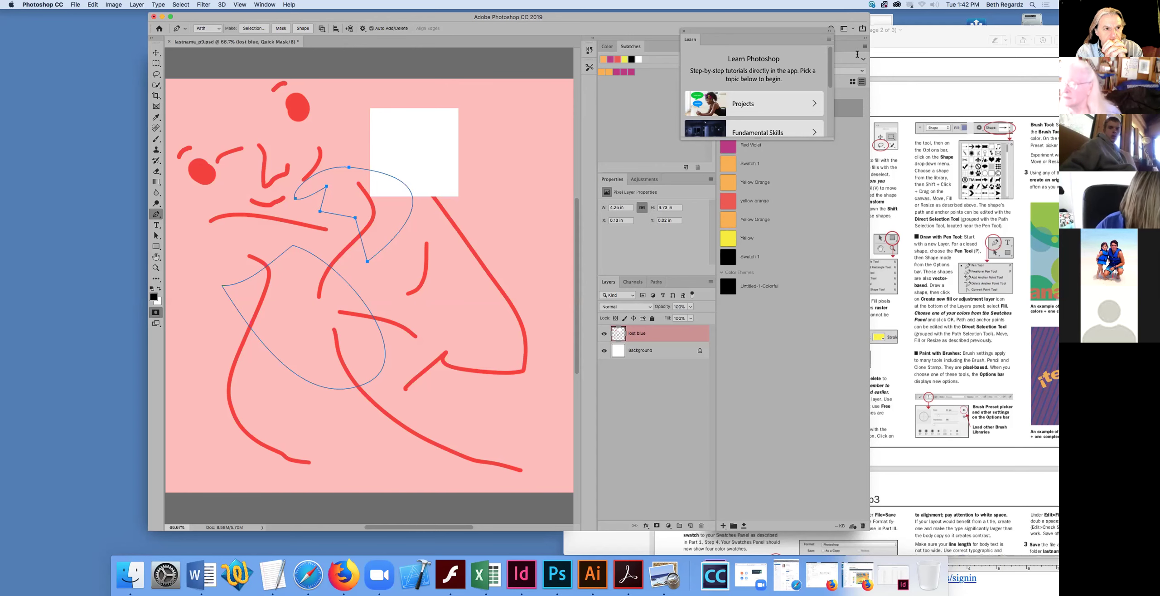
Step: Reposition the Project 9.pdf window, then return to Photoshop and choose the Yellow library swatch
left_click(734, 26)
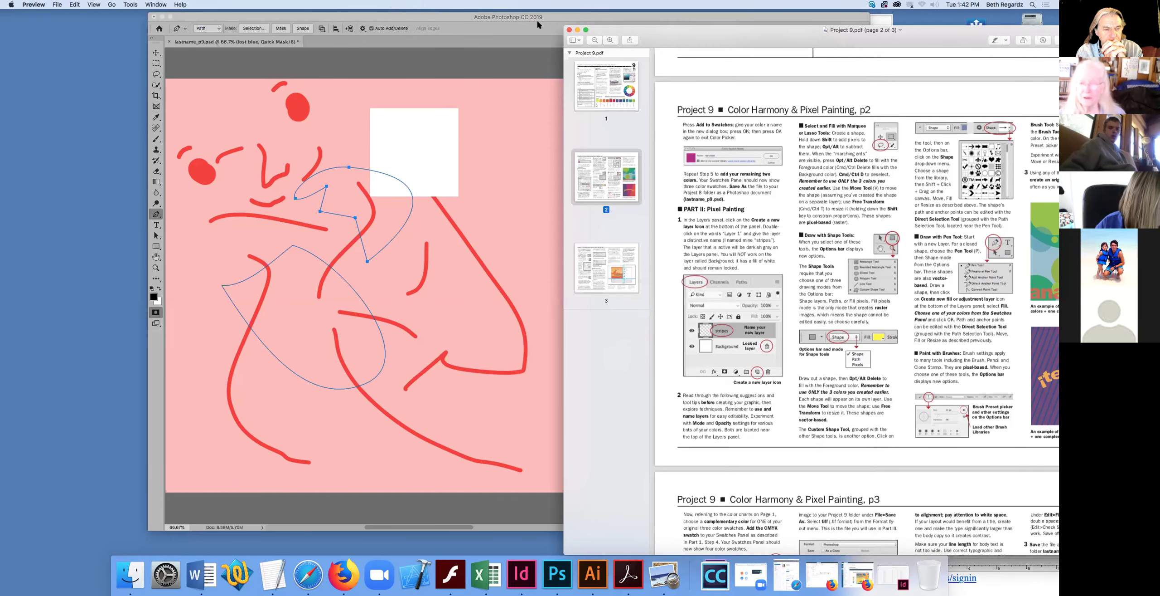
left_click_drag(564, 203, 495, 203)
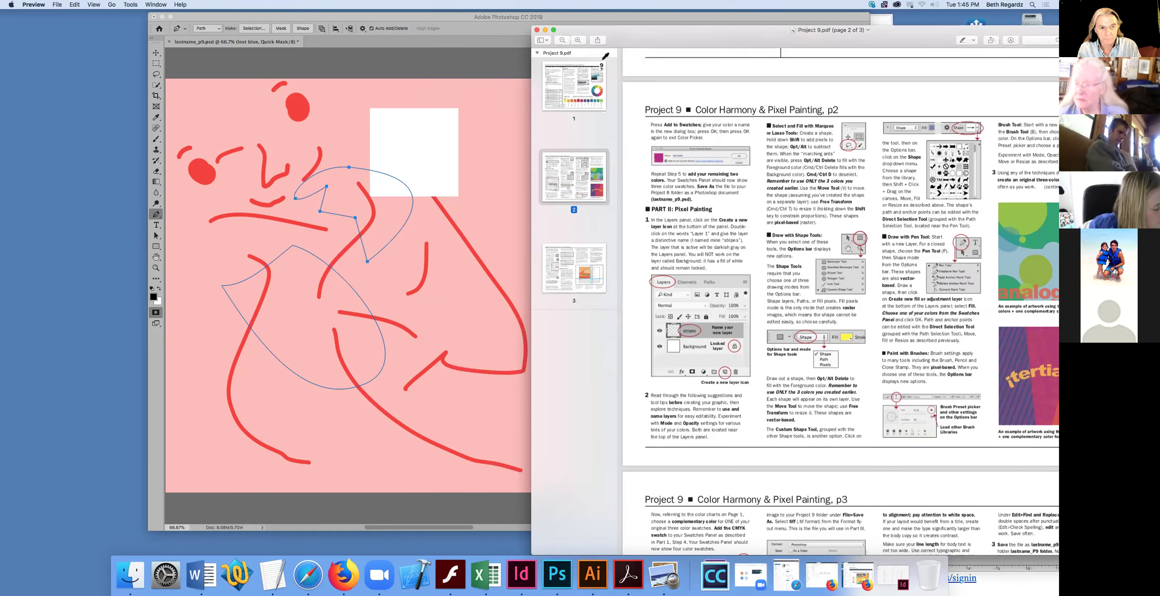
key("super+Tab")
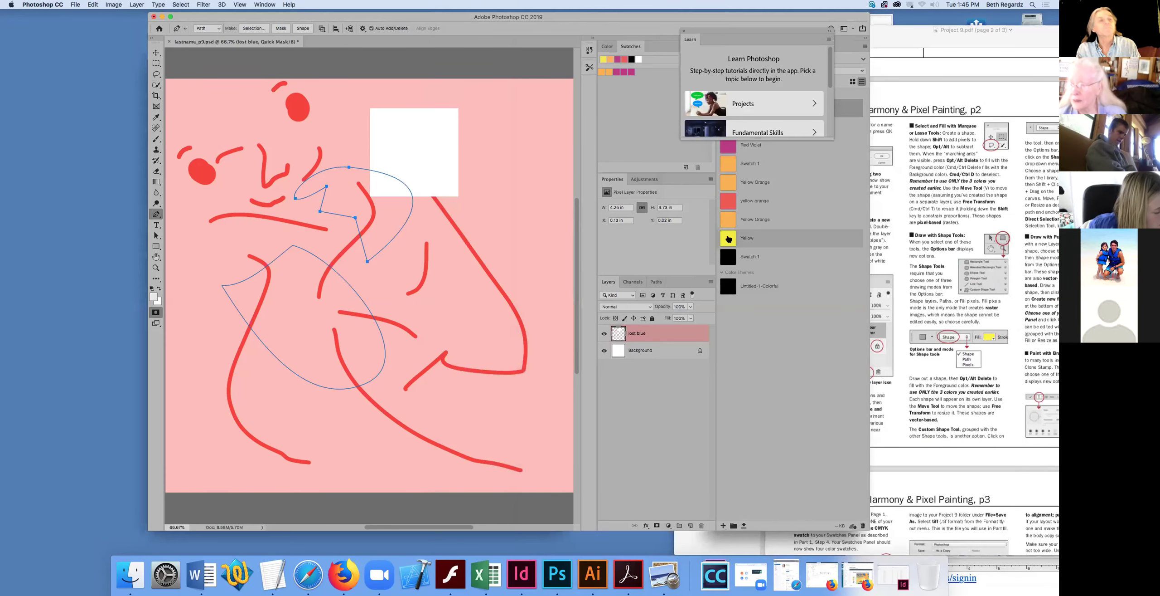
left_click(729, 238)
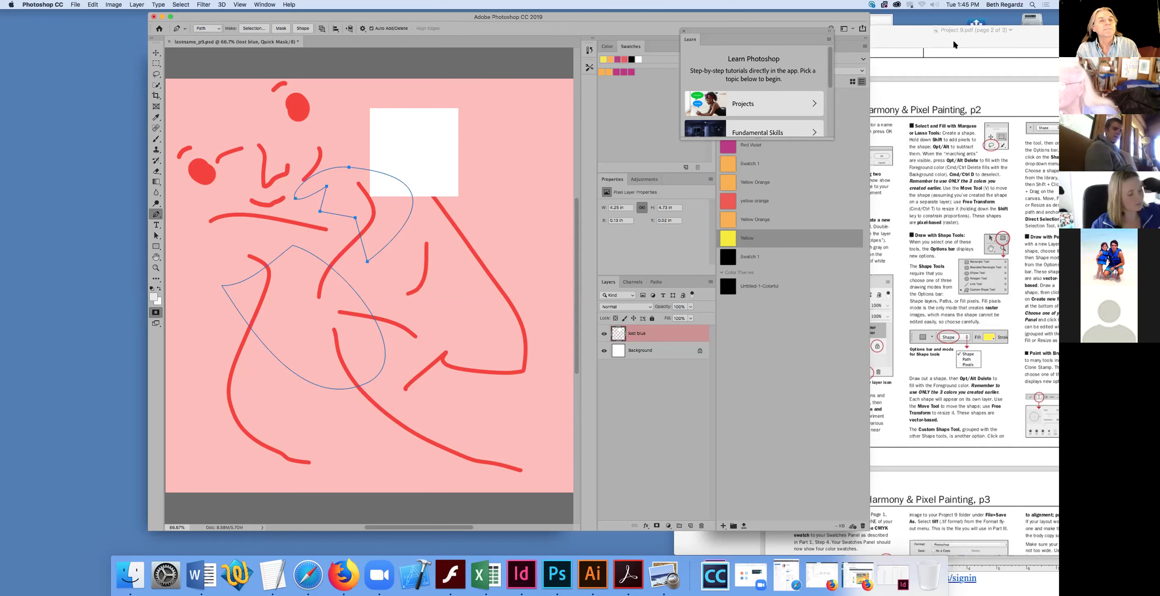
Step: Move the Learn panel aside to uncover the Libraries colors, then place a single Pen point just right of the white square
left_click(1006, 38)
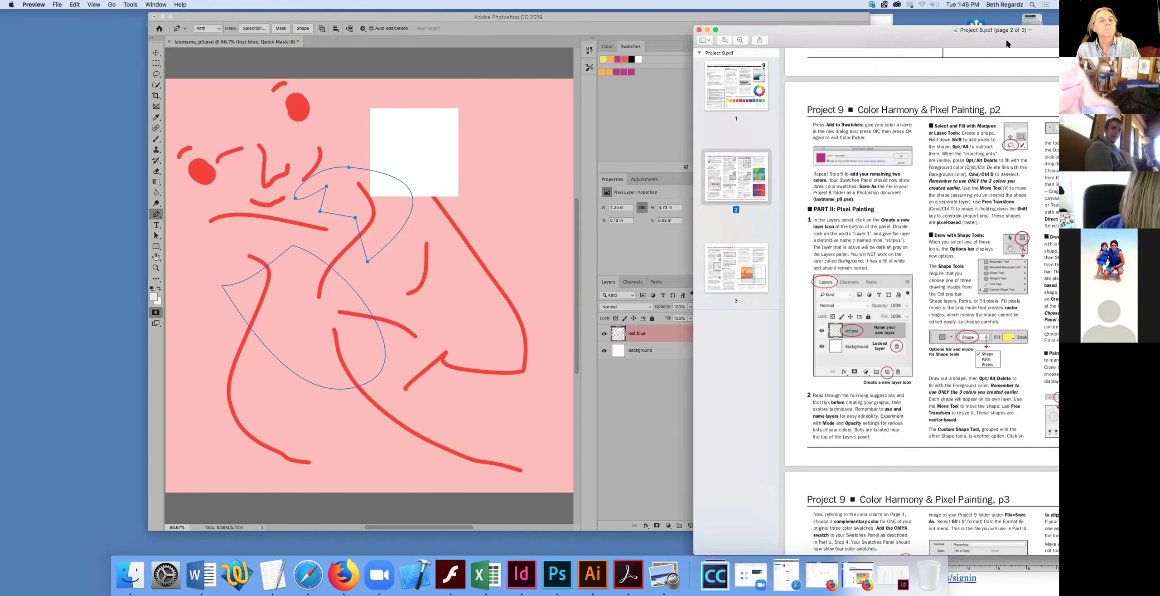
double_click(892, 36)
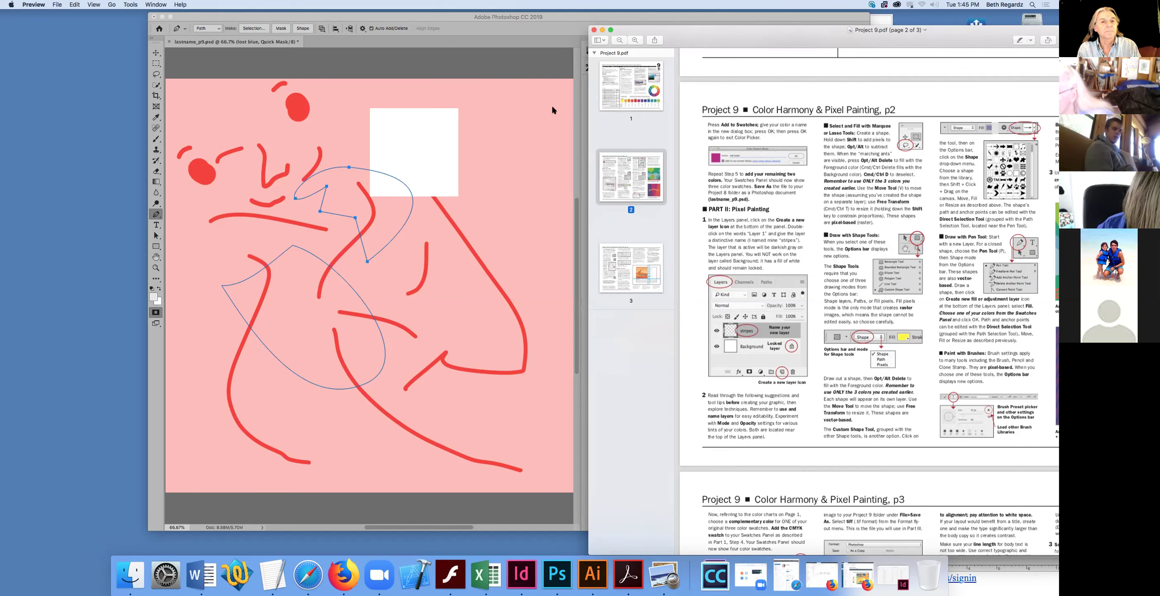
left_click(522, 119)
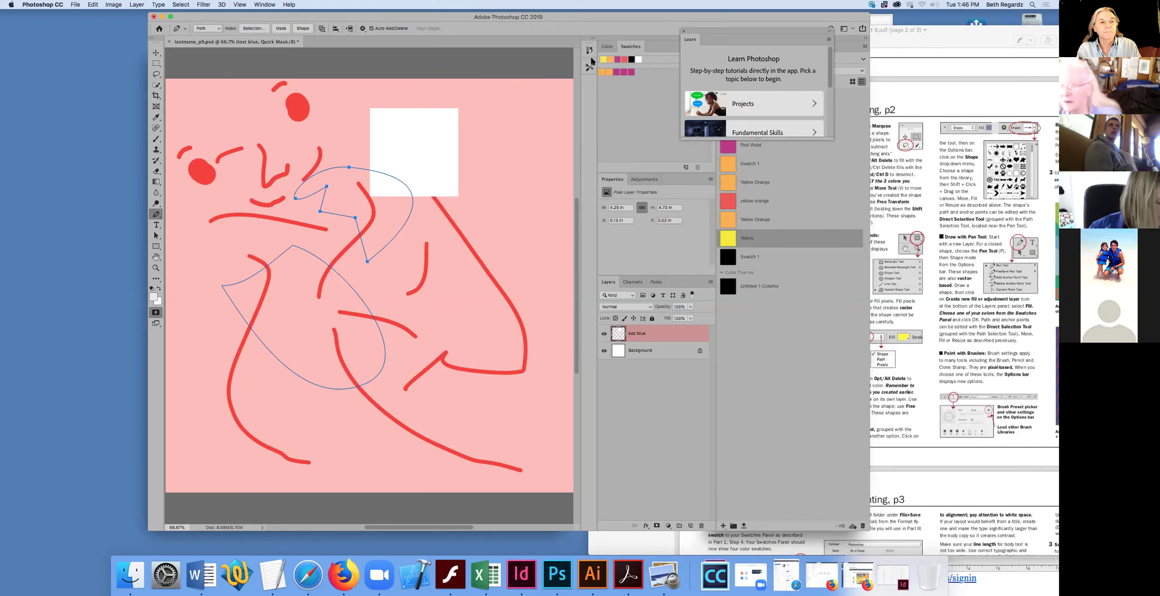
left_click_drag(704, 41, 782, 42)
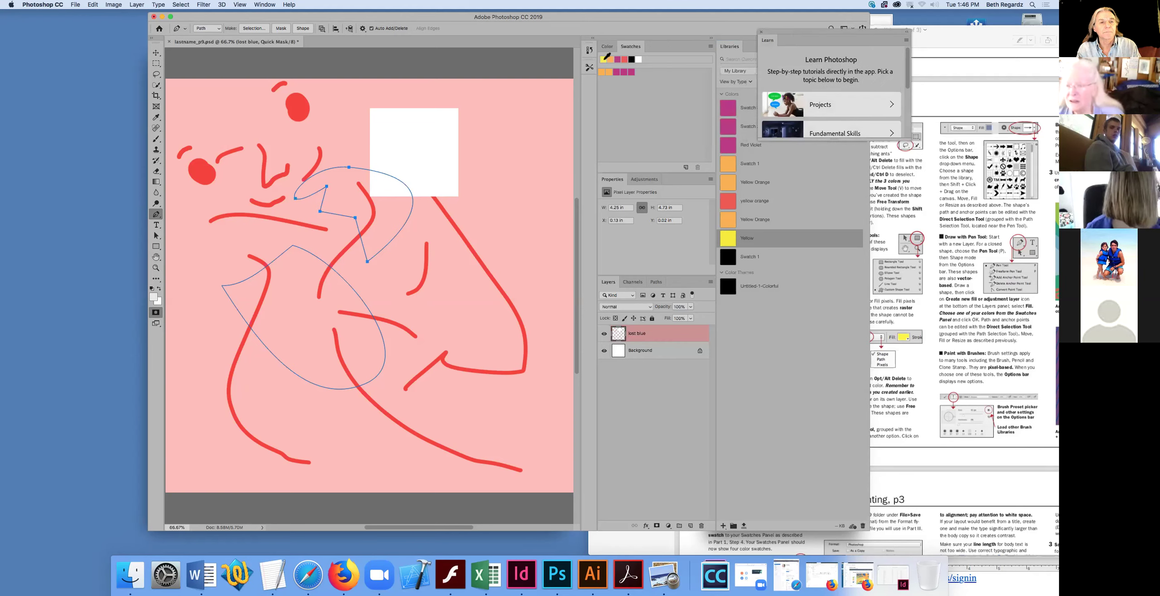
left_click(473, 159)
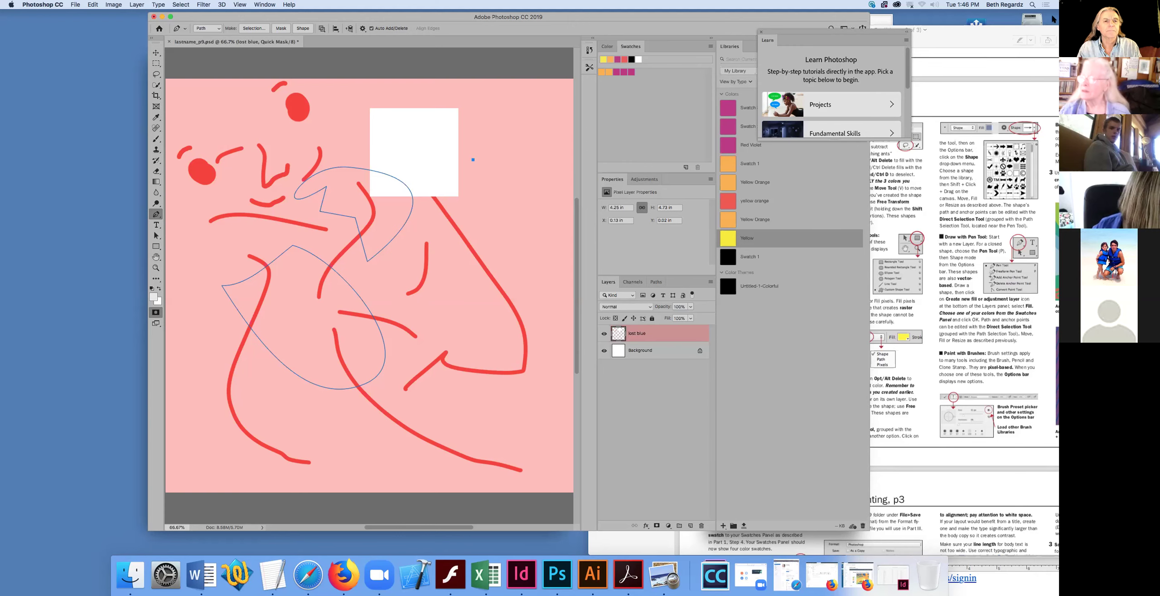
Step: Bring Project 9.pdf forward and reposition its window beside the canvas to show the page 2 instructions and artwork examples
left_click(1050, 32)
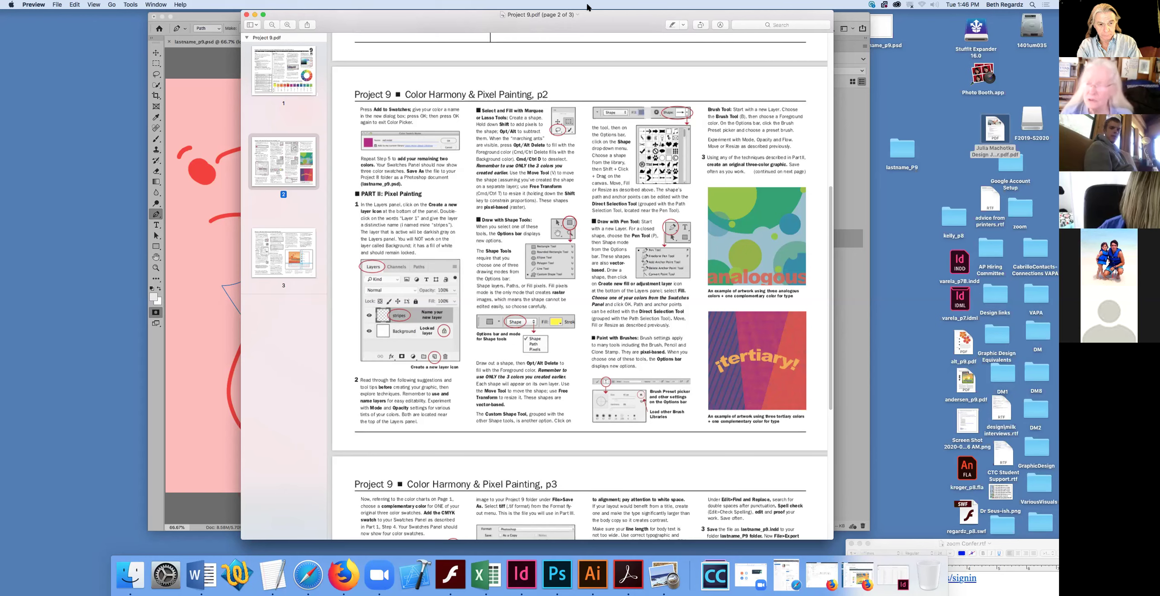
left_click_drag(599, 14, 606, 31)
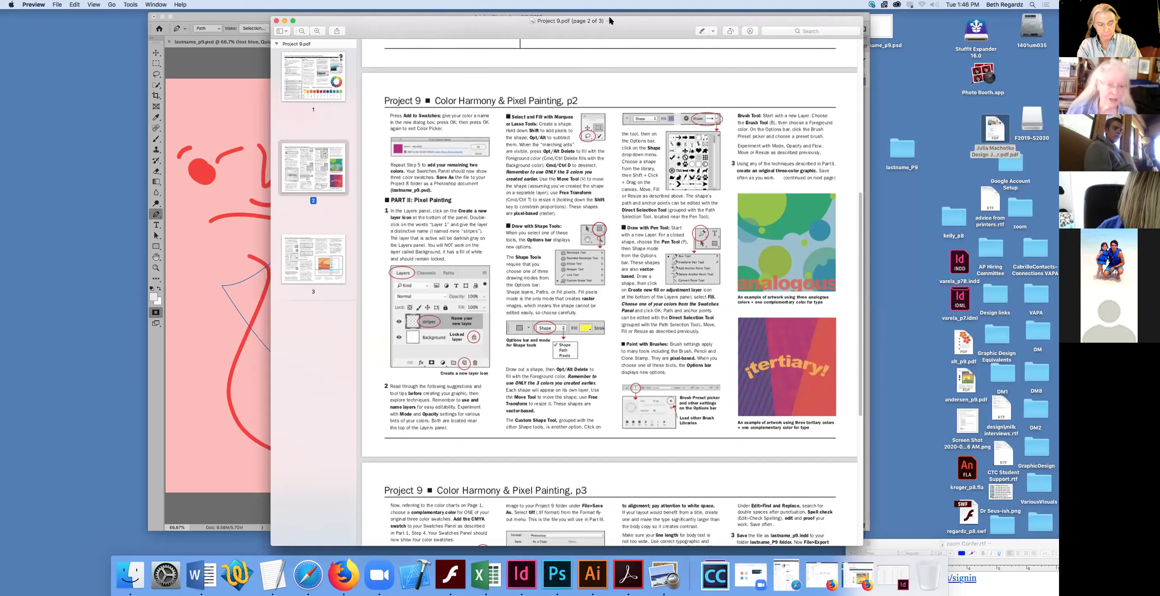
left_click_drag(611, 21, 805, 29)
left_click_drag(610, 20, 613, 5)
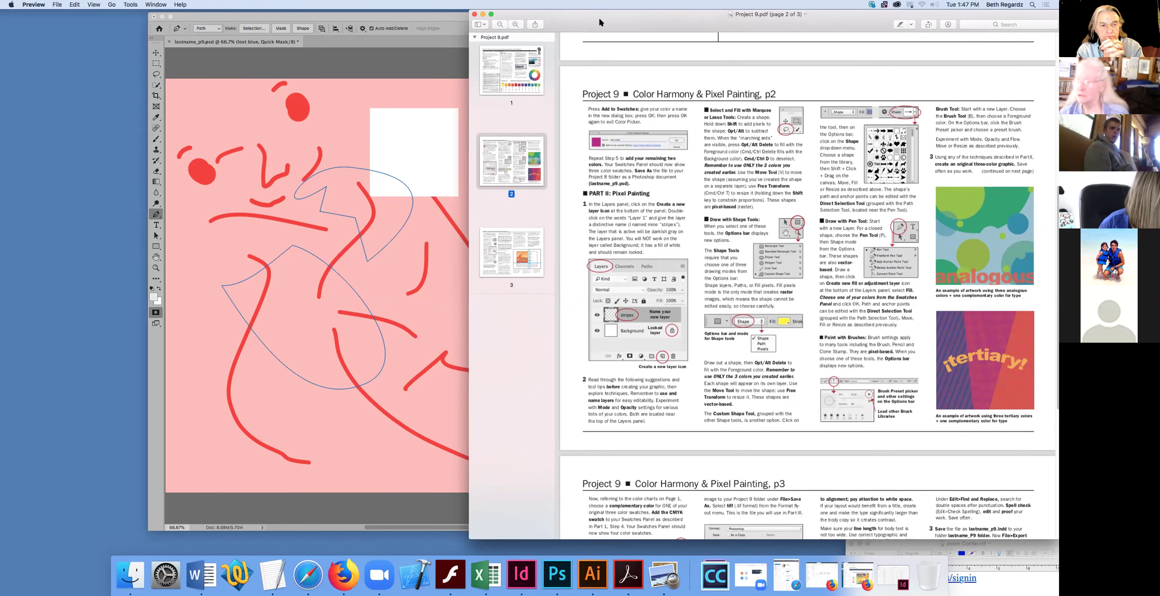
left_click_drag(605, 23, 600, 22)
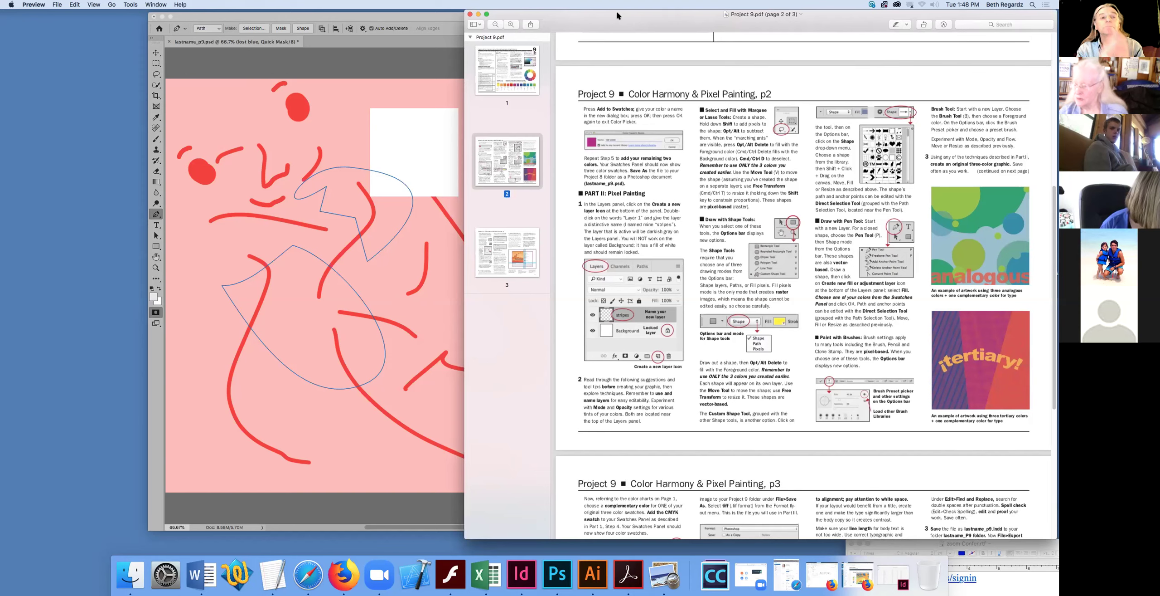
left_click_drag(616, 15, 535, 16)
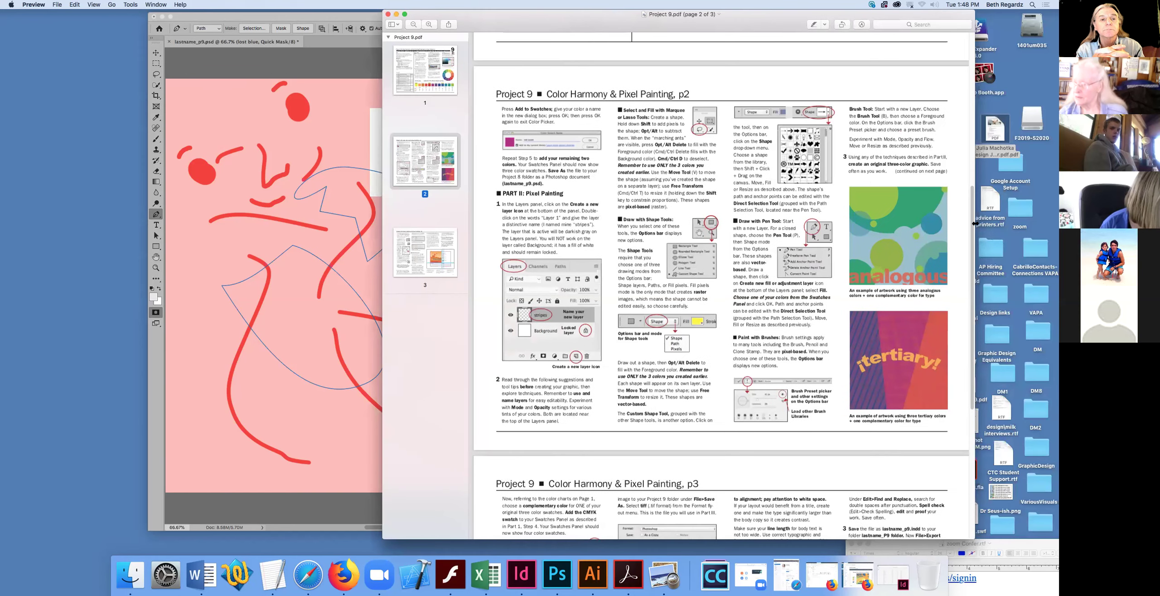
Step: Read on to page 3 of Project 9.pdf to review the type, saving and final layout instructions
scroll(975, 262, "down", 1)
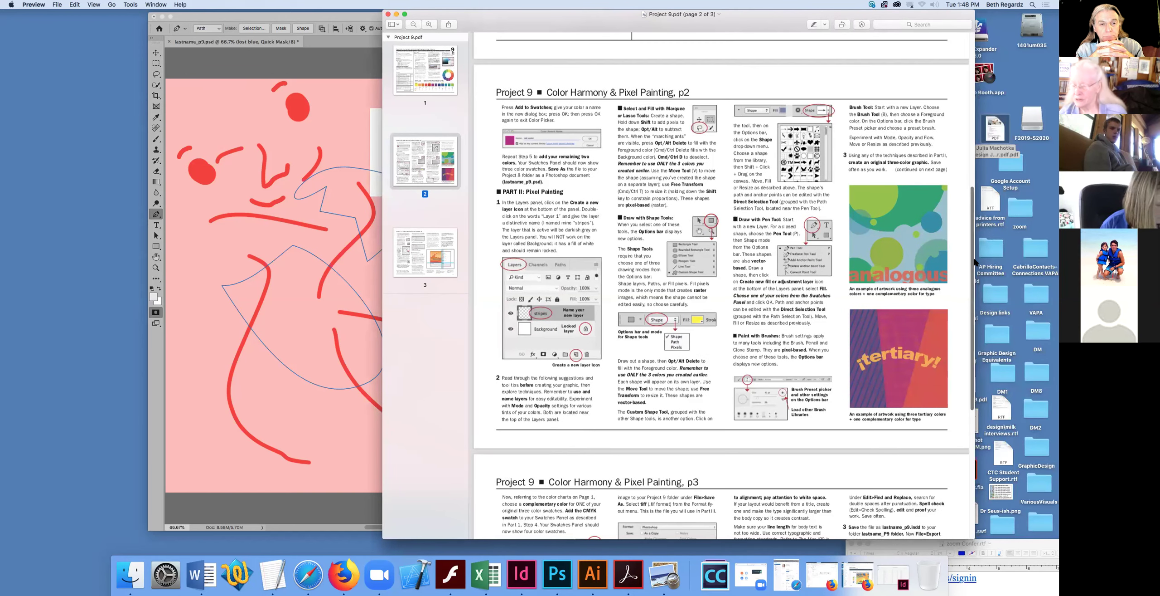
scroll(974, 262, "down", 1)
scroll(975, 338, "down", 3)
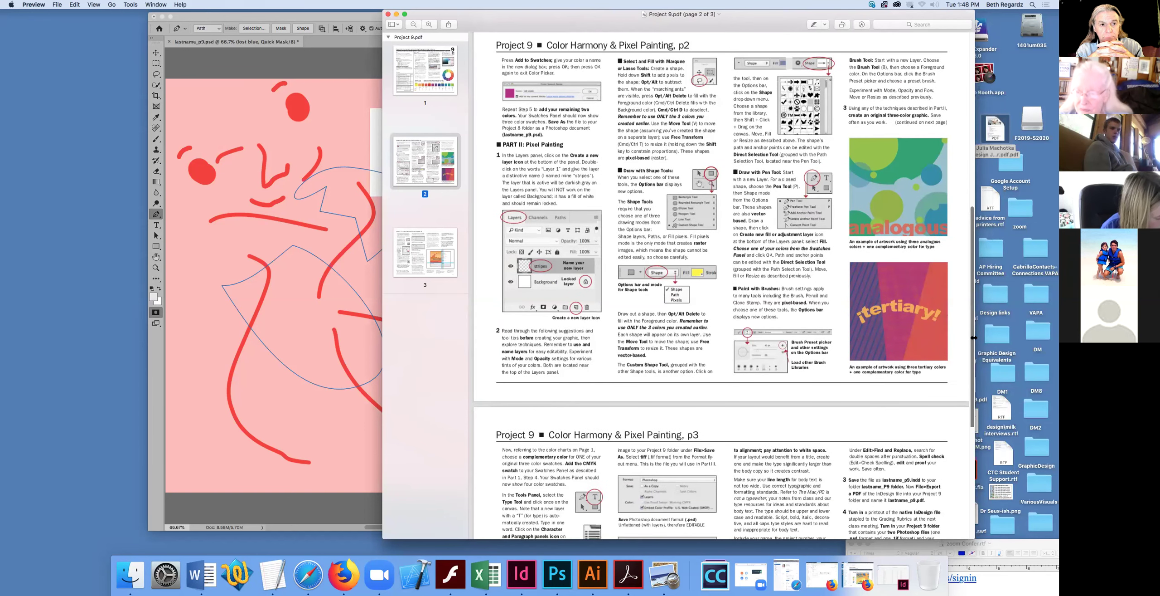
scroll(974, 337, "down", 3)
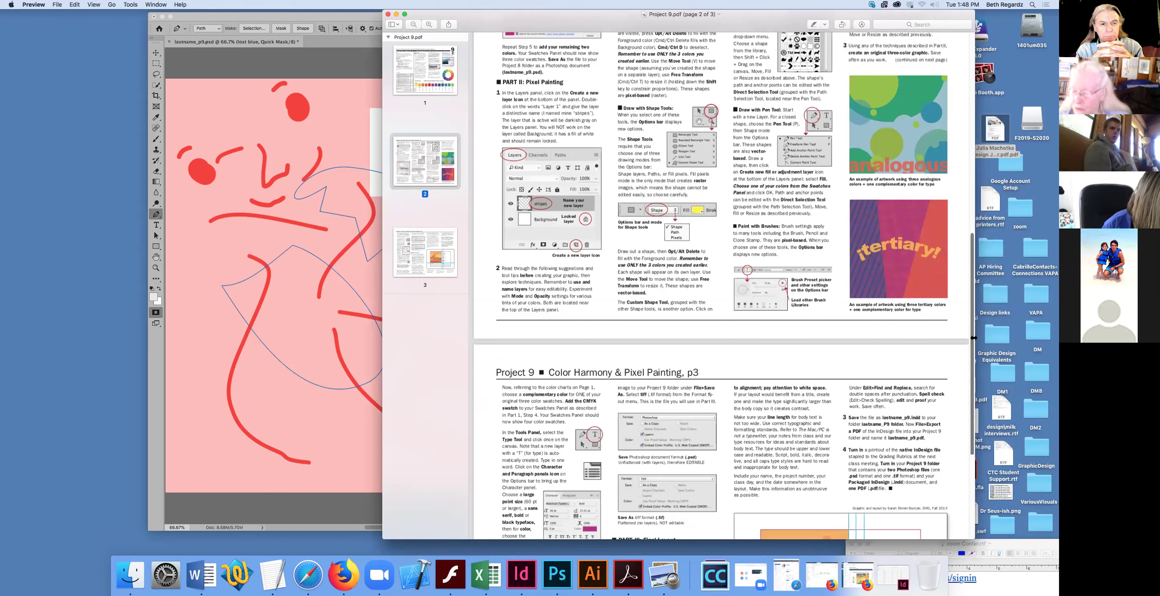
scroll(973, 337, "down", 8)
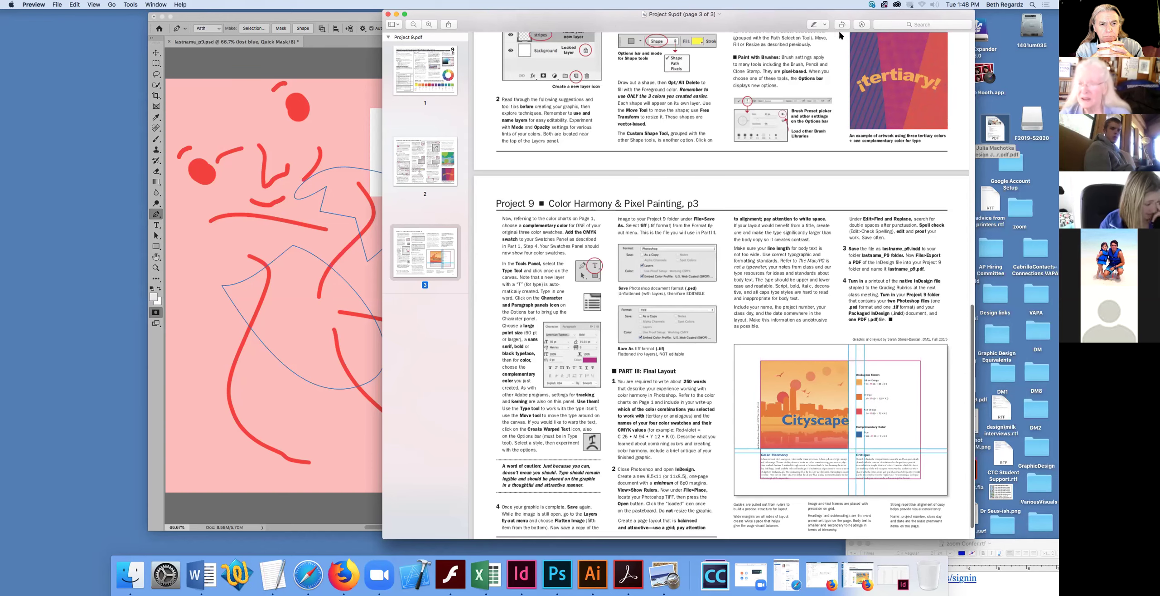
Step: Shift the Project 9.pdf window aside to uncover the artwork, and display the Character settings in Photoshop
left_click(627, 64)
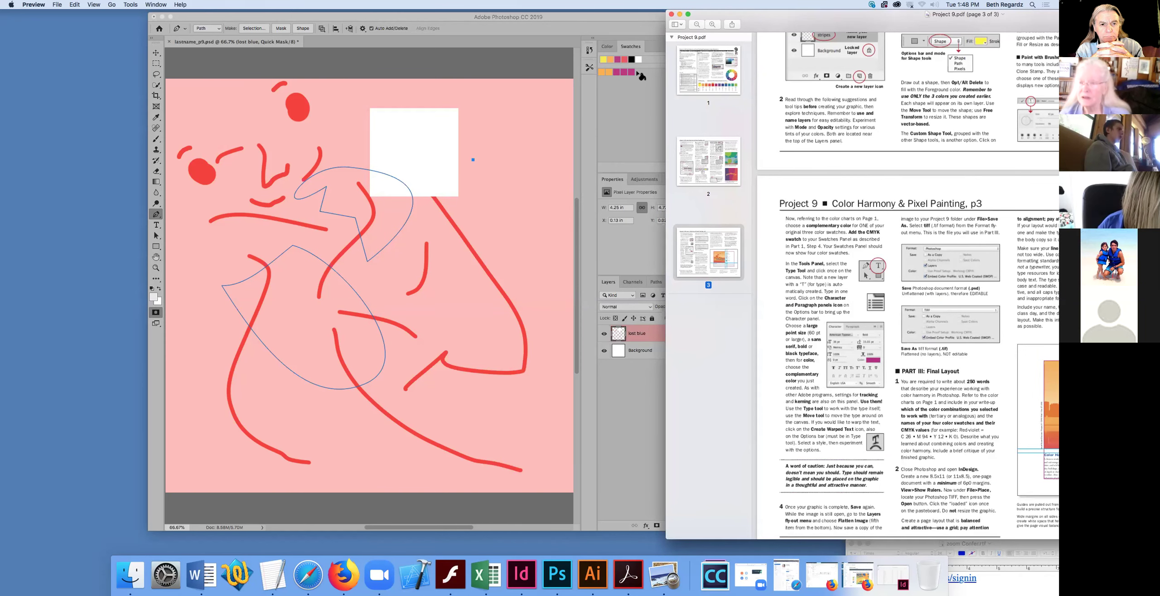
left_click(633, 72)
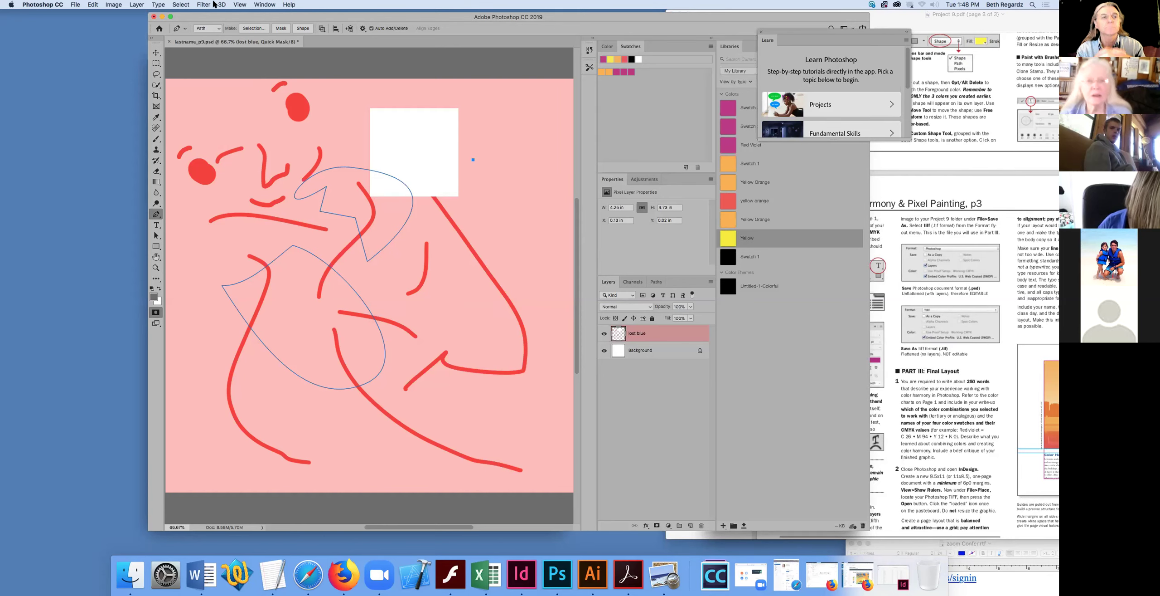
left_click(263, 5)
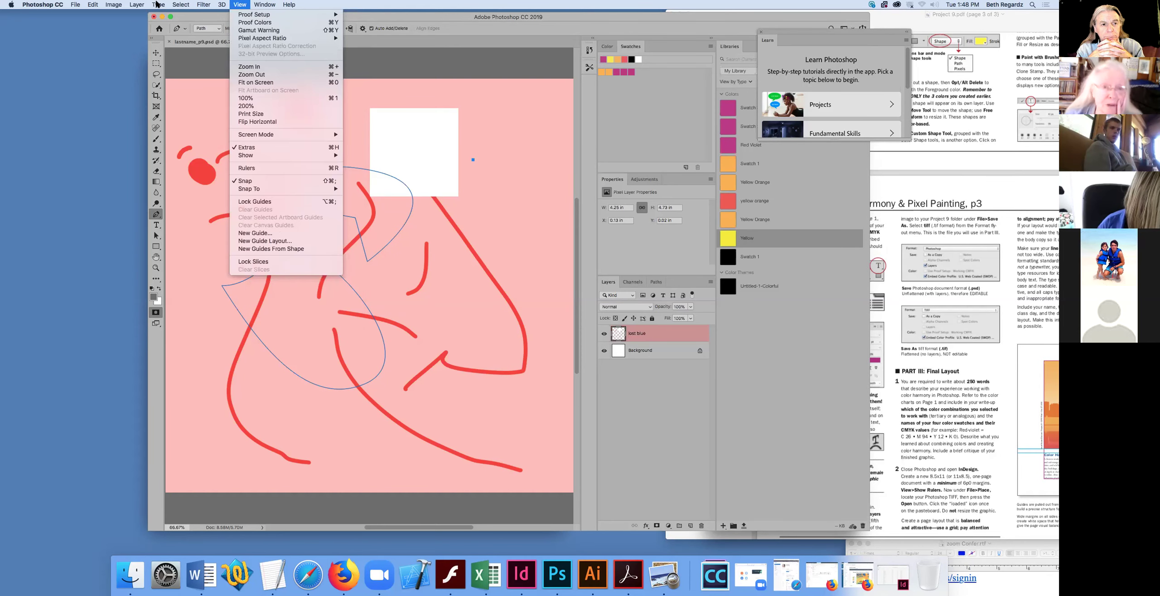
mouse_move(157, 4)
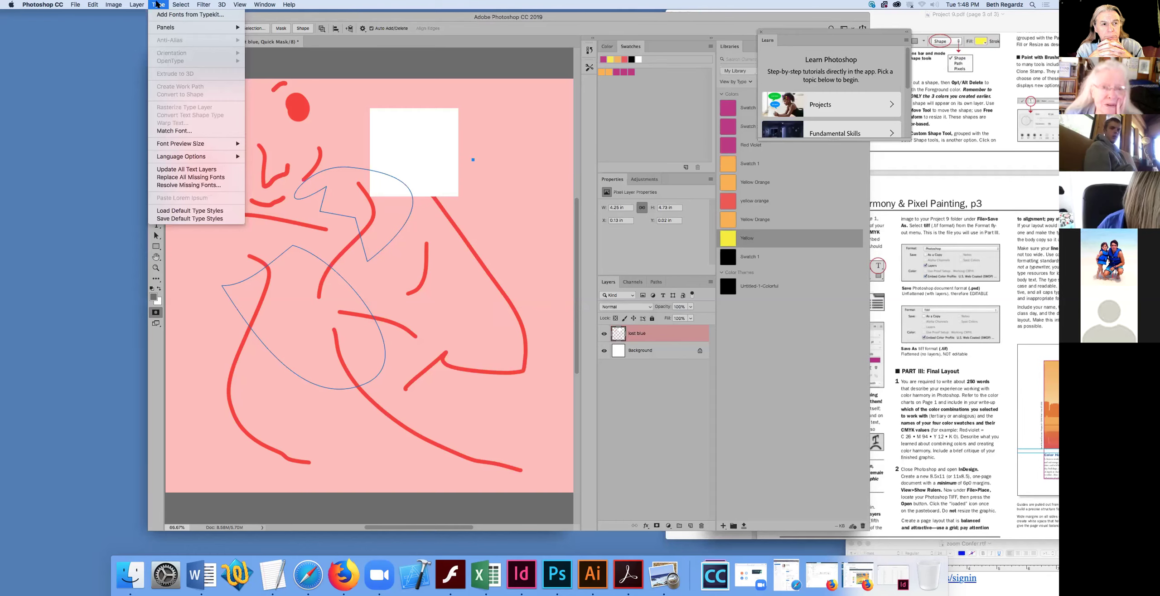
mouse_move(167, 29)
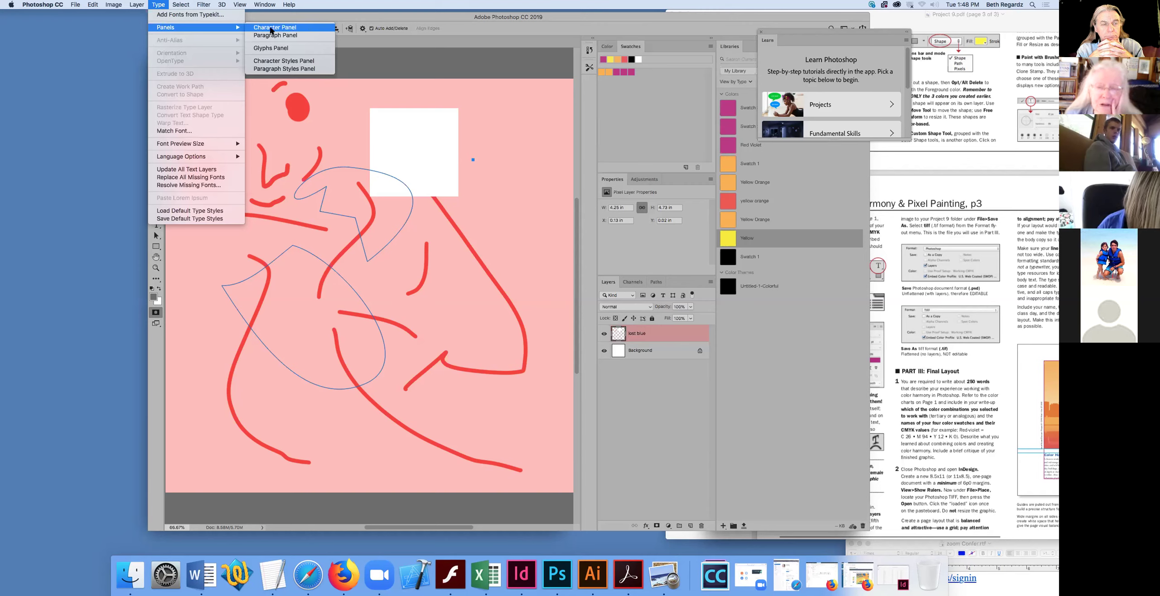
left_click(272, 28)
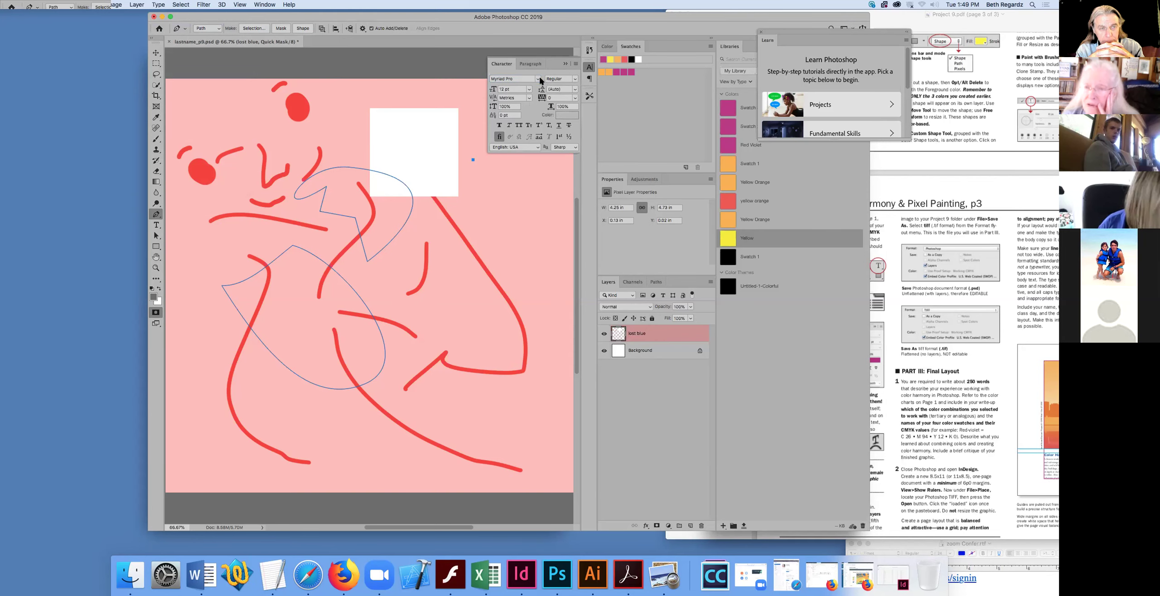
Step: Set the Myriad Pro type style to Bold and the font size to 30 pt in the Character settings
left_click(574, 80)
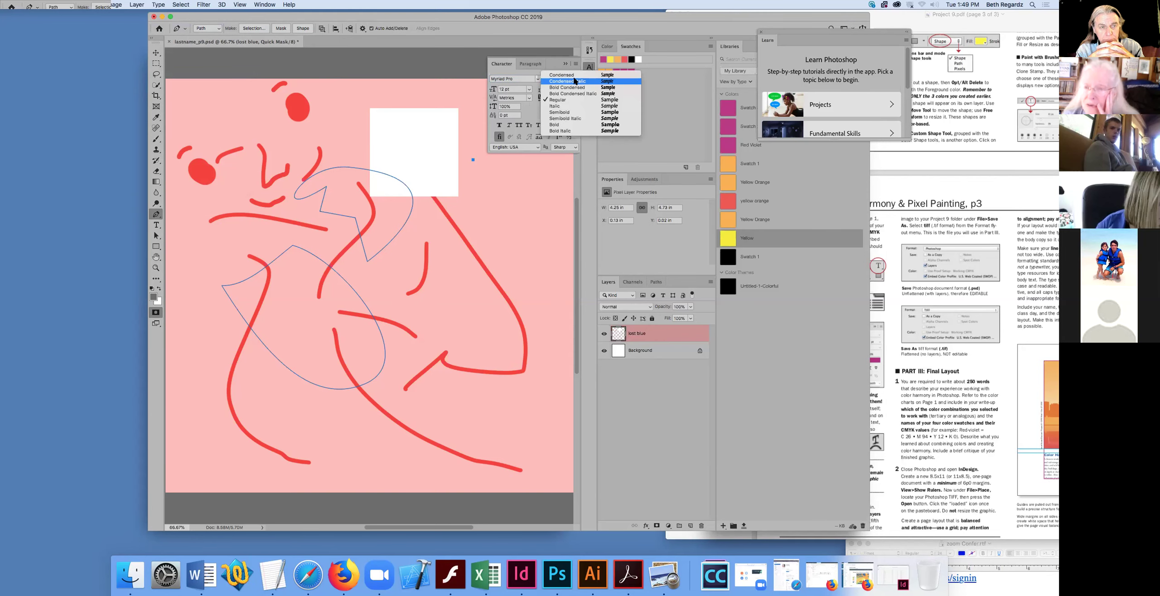
left_click(558, 125)
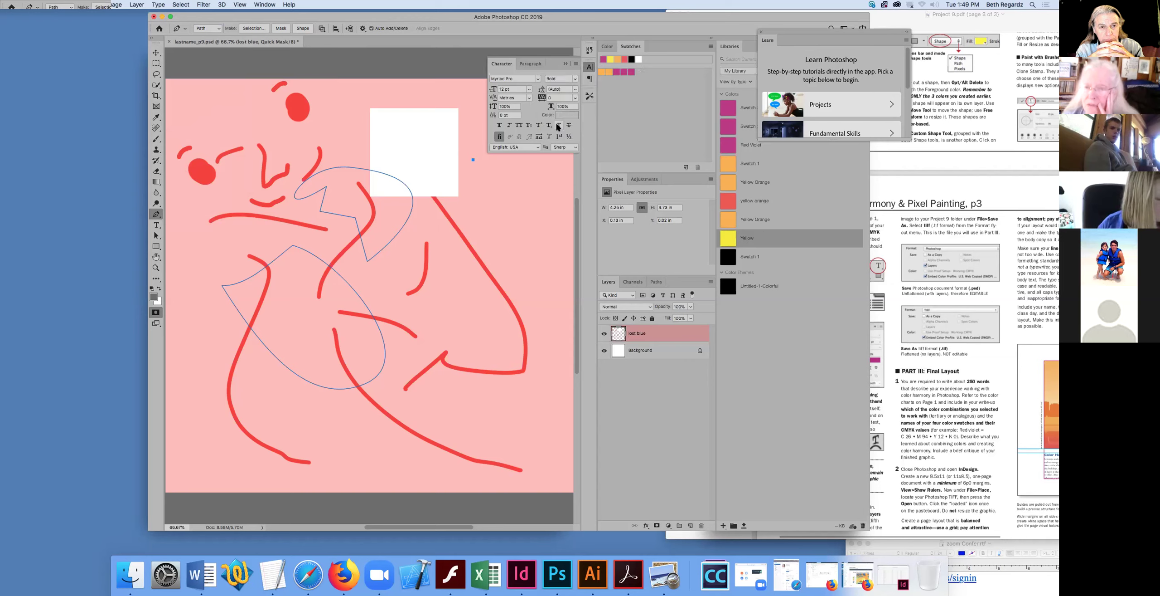
left_click(529, 90)
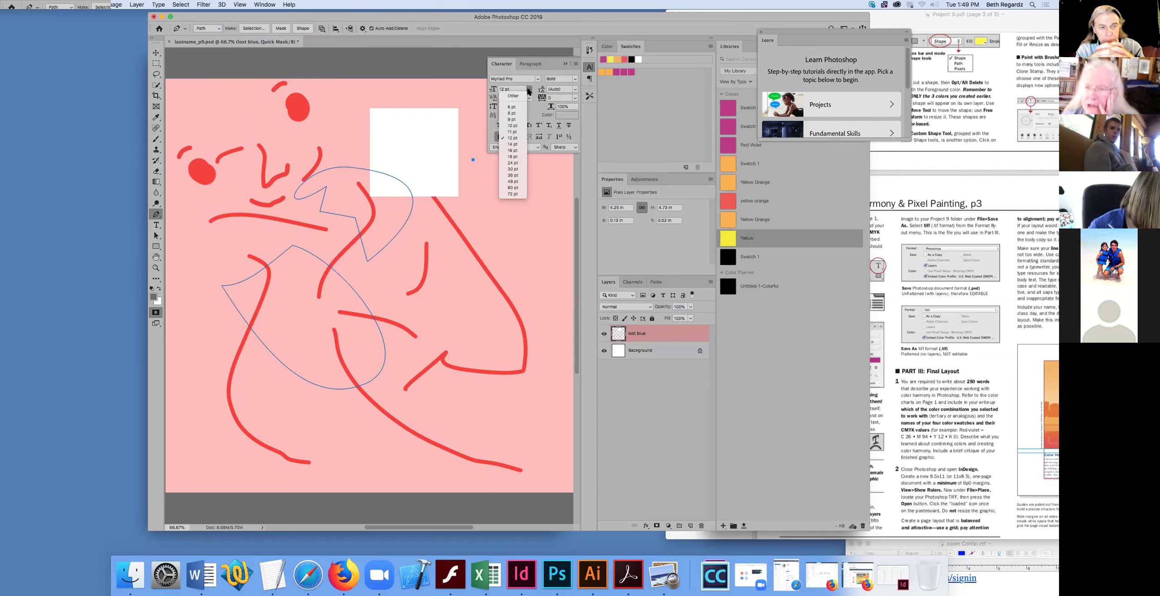
left_click(510, 169)
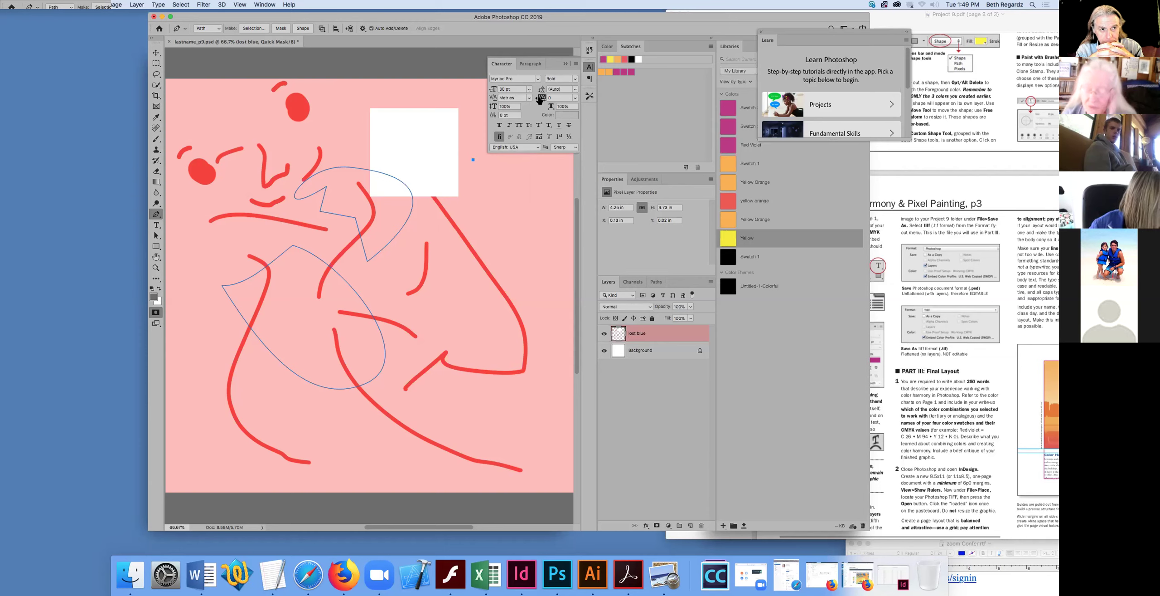
Step: With the Type tool and the black library swatch, enter "This my title" across the line drawing, below the face
key("t")
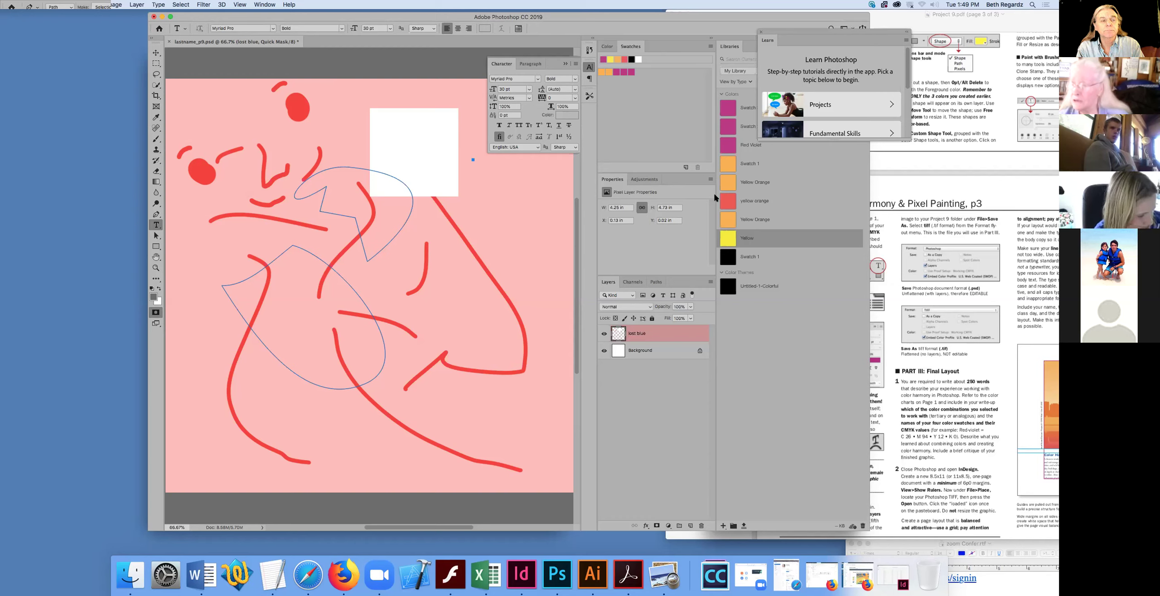
left_click(728, 257)
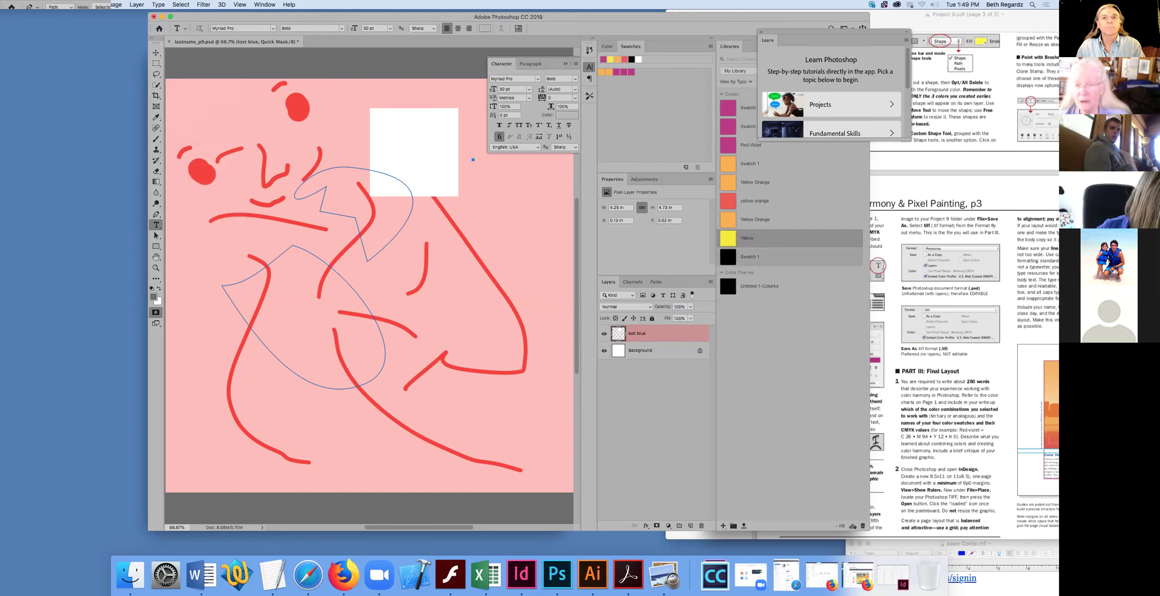
left_click(246, 230)
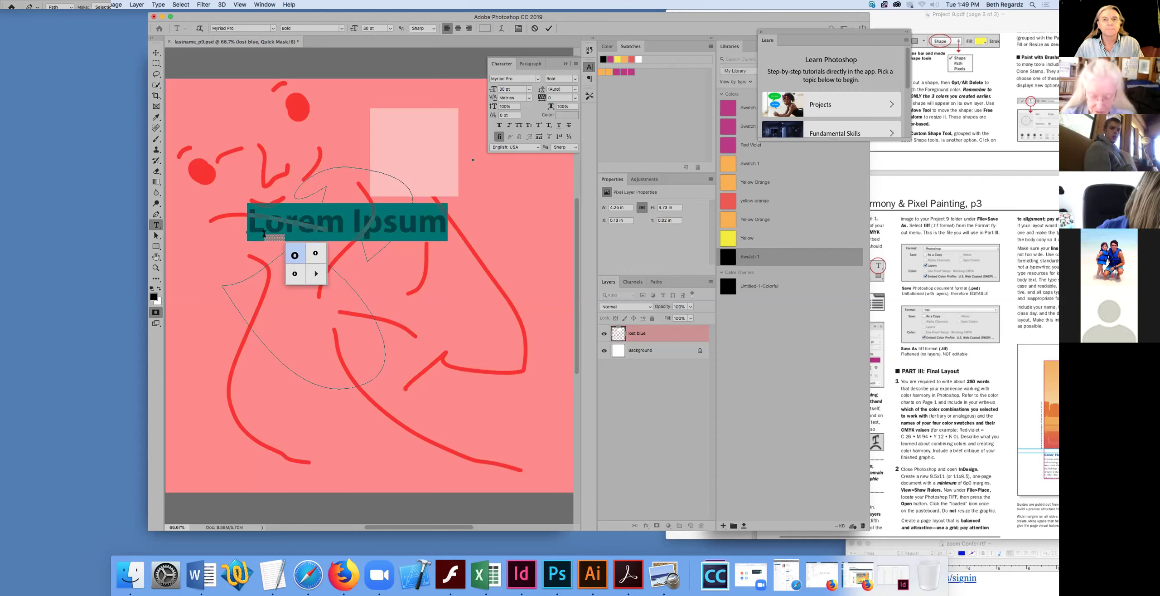
type("Thi")
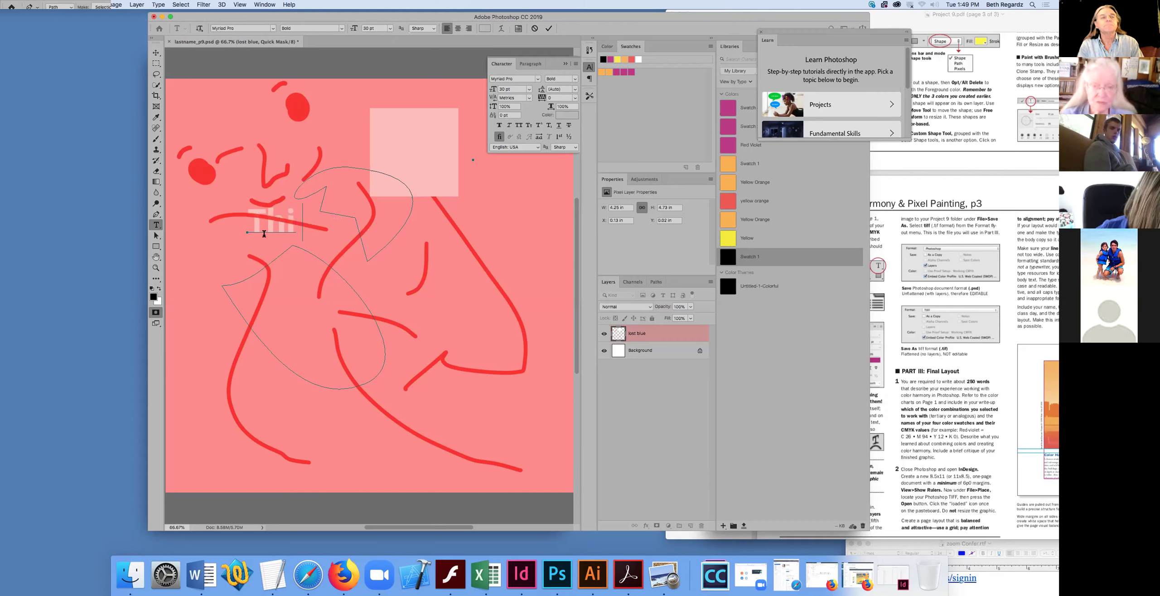
type("s m")
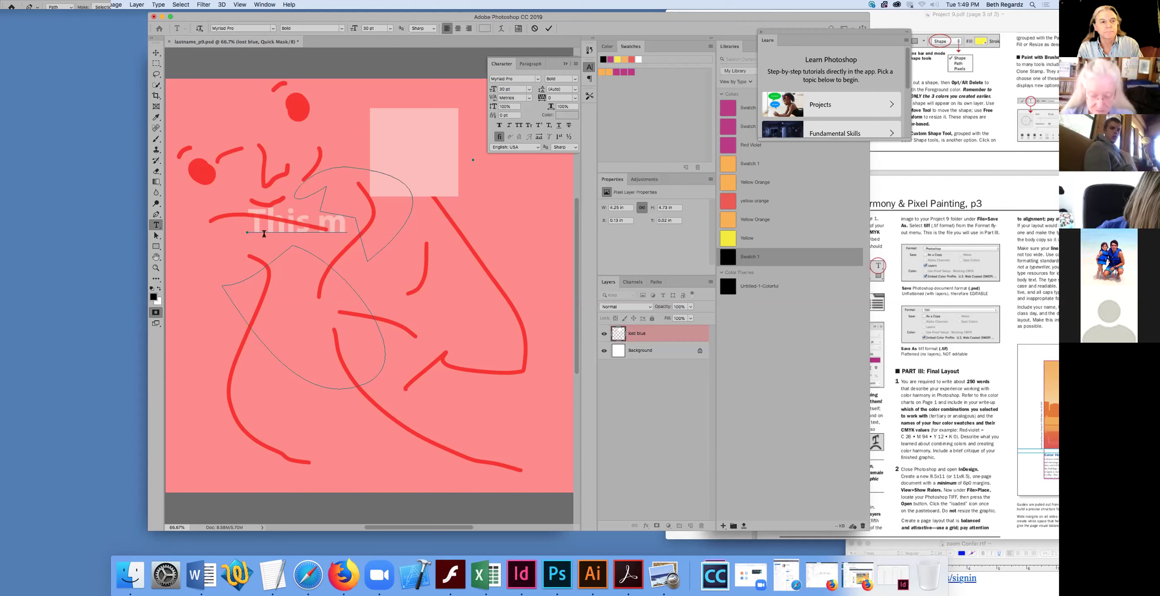
type("y")
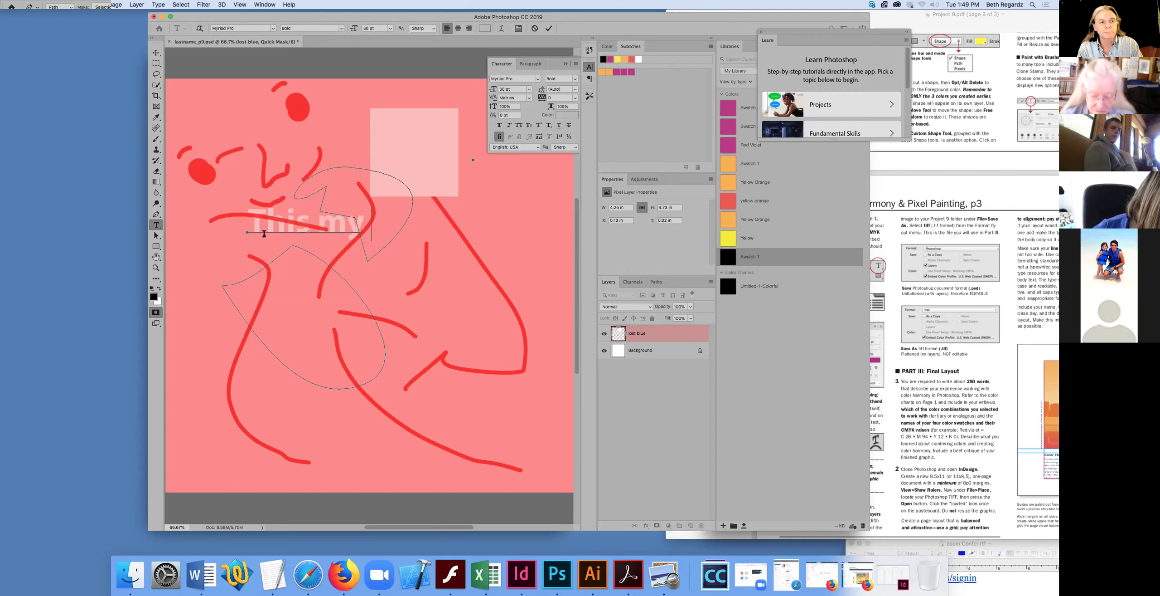
type(" title")
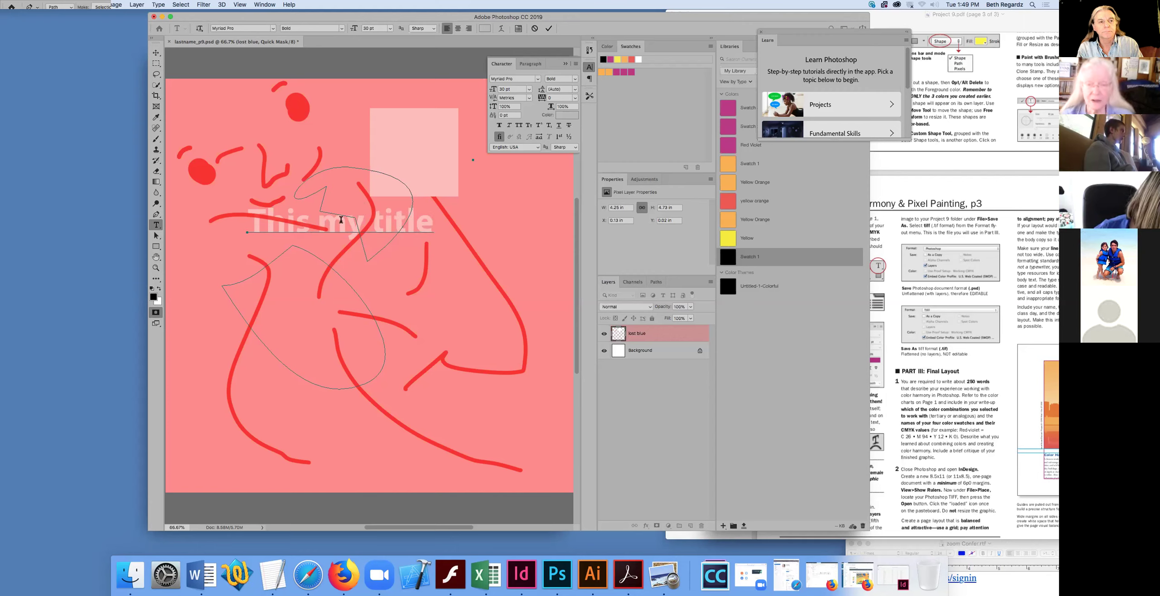
Step: Capitalize the second and third words so the text reads "This My Title", and commit it by switching to the Move tool
left_click_drag(341, 219, 329, 222)
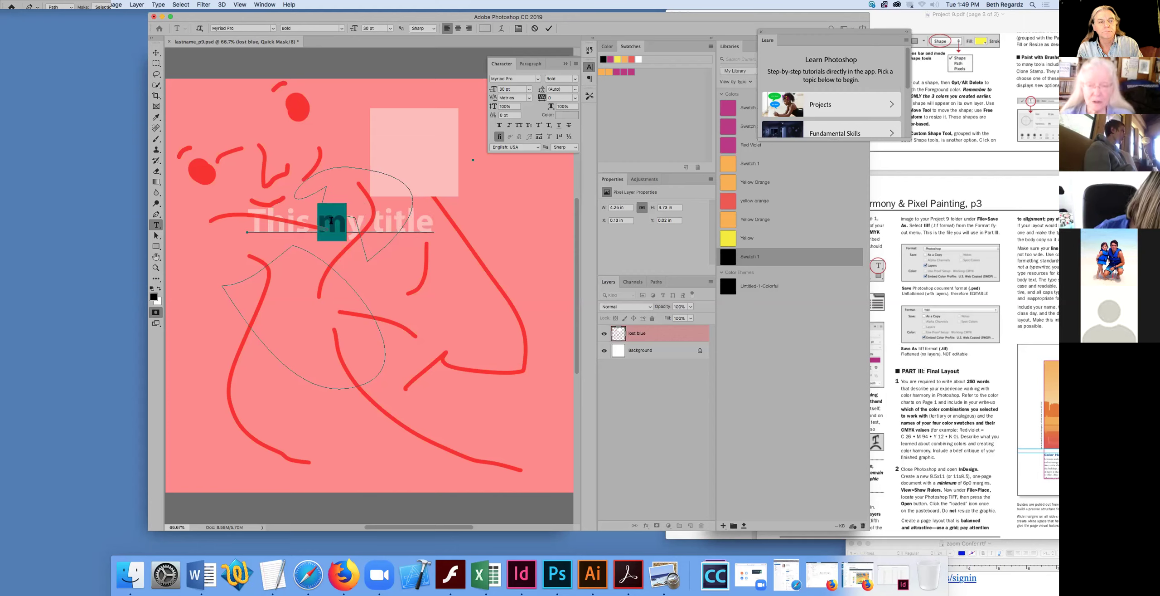
type("M")
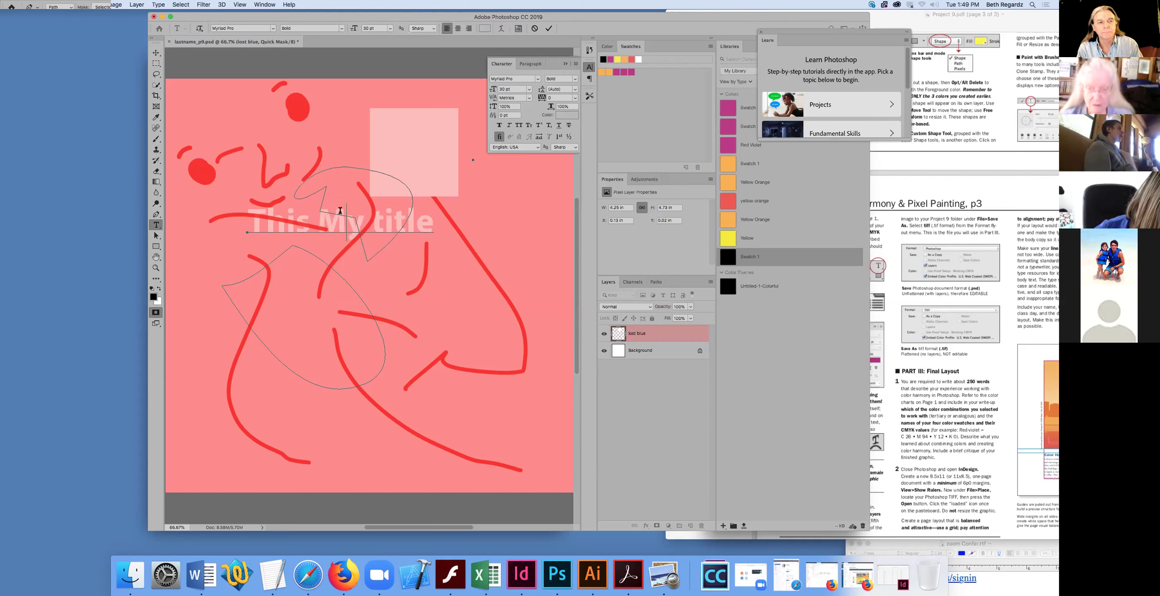
left_click_drag(379, 219, 374, 220)
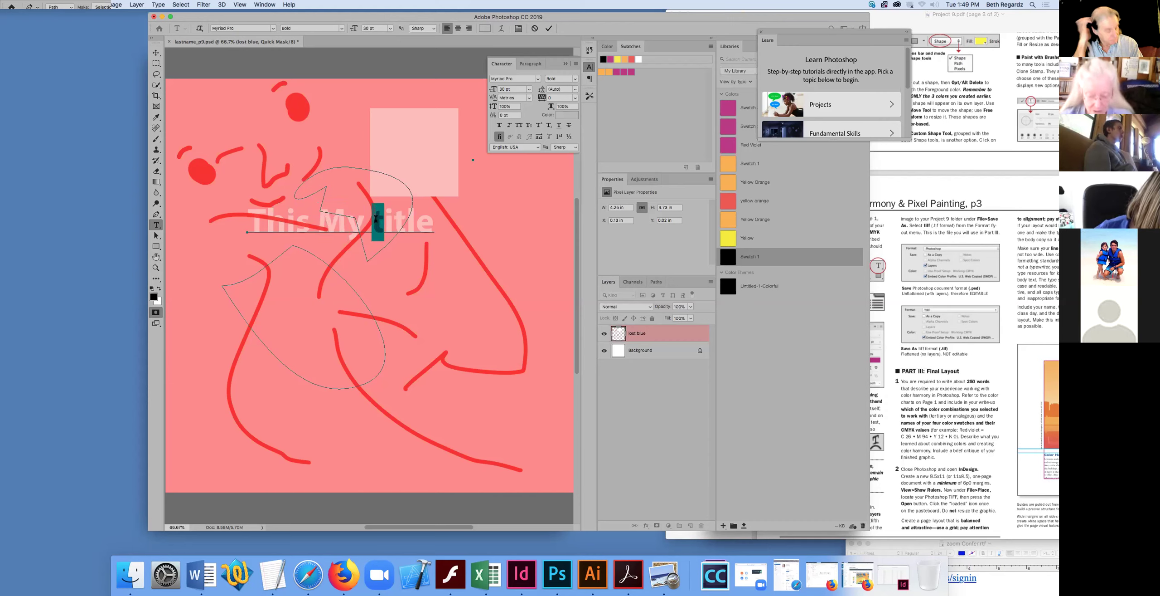
type("T")
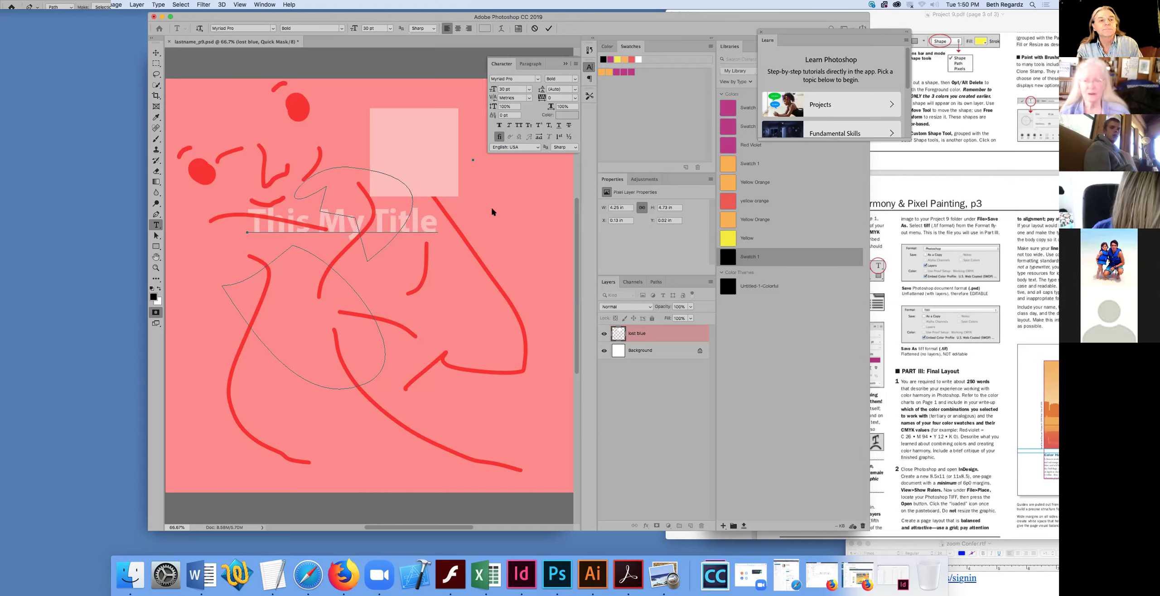
left_click(155, 53)
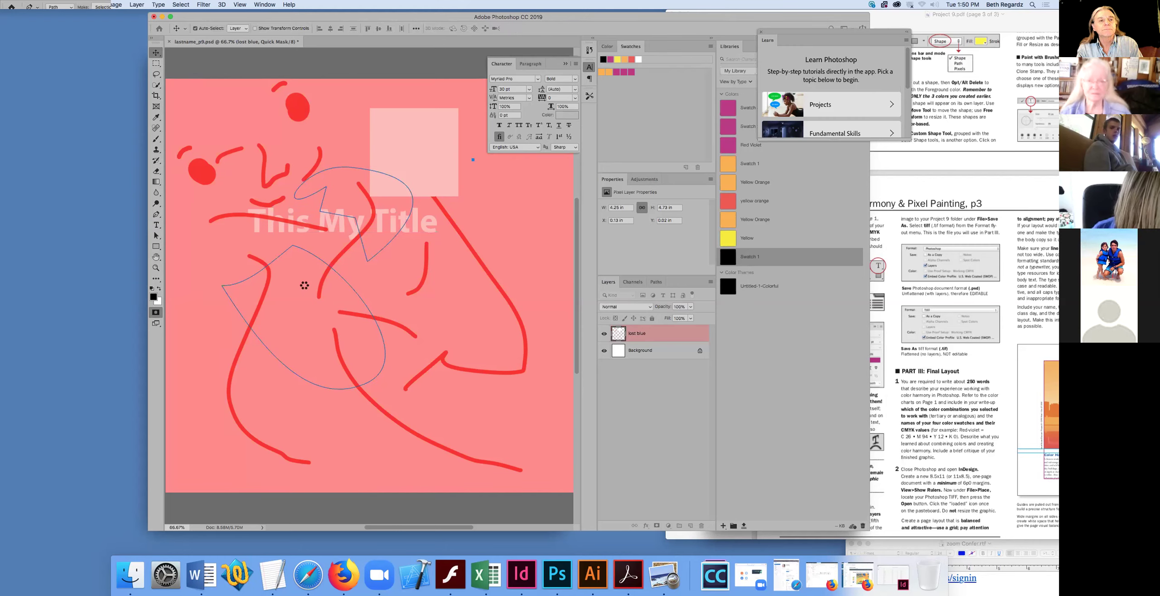
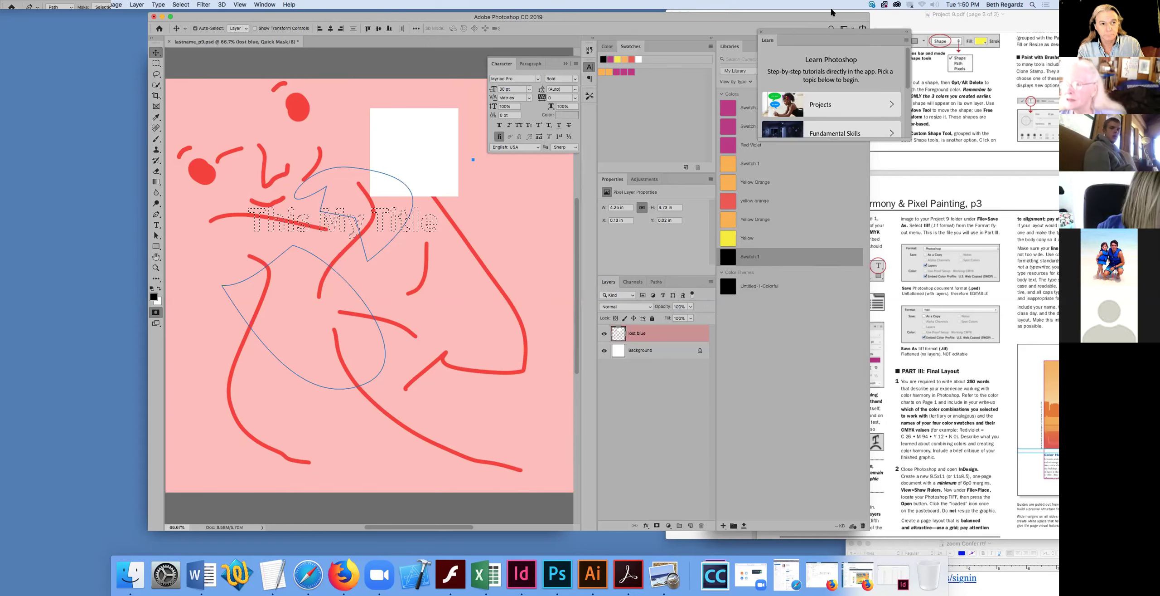
Step: Check page 3 of Project 9.pdf, reposition its window beside the canvas, and return to the Photoshop document
key("super+Tab")
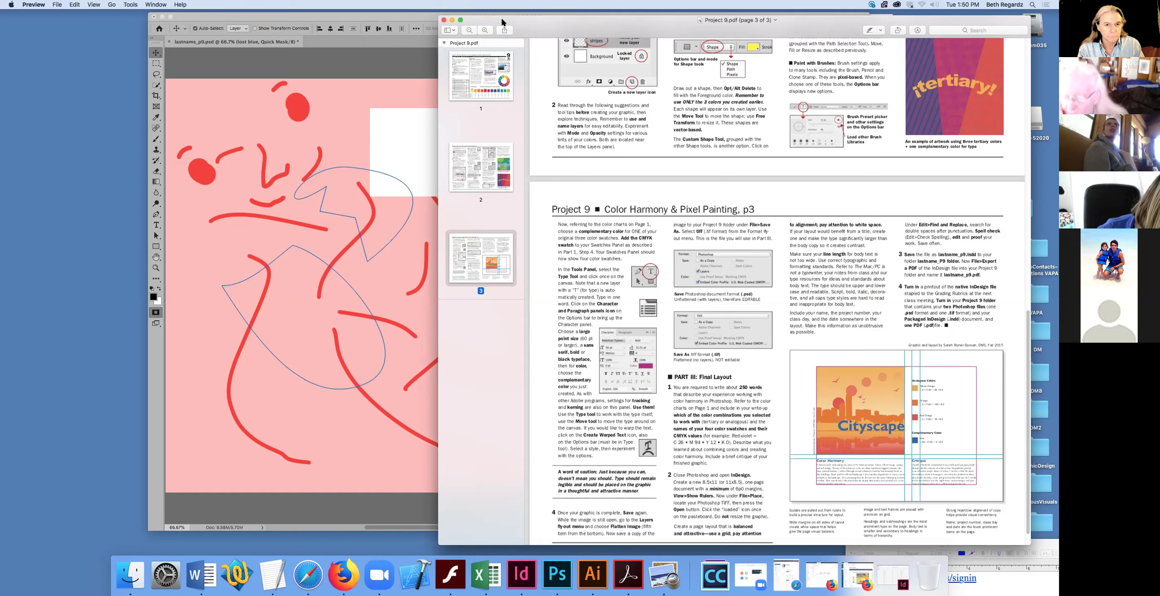
left_click_drag(519, 14, 528, 14)
left_click(370, 257)
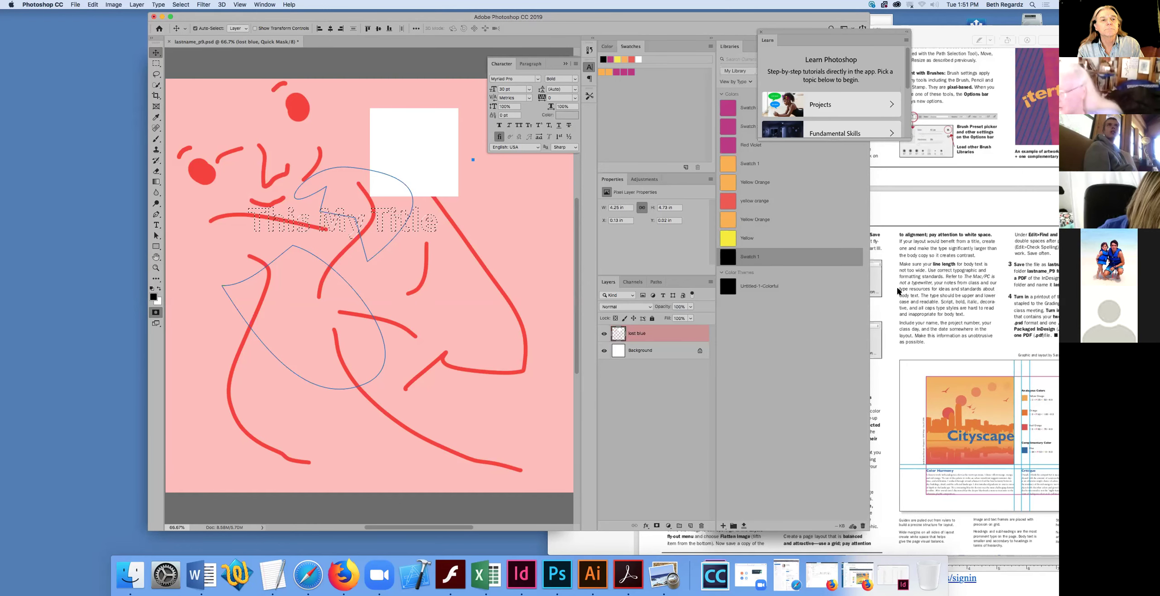
left_click(883, 299)
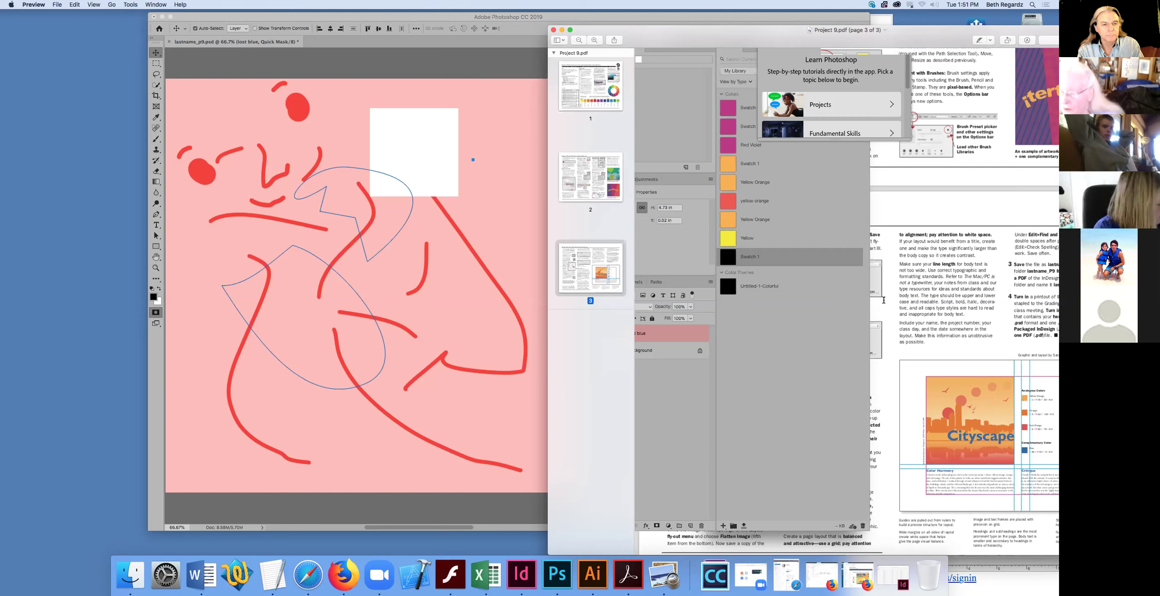
left_click(513, 259)
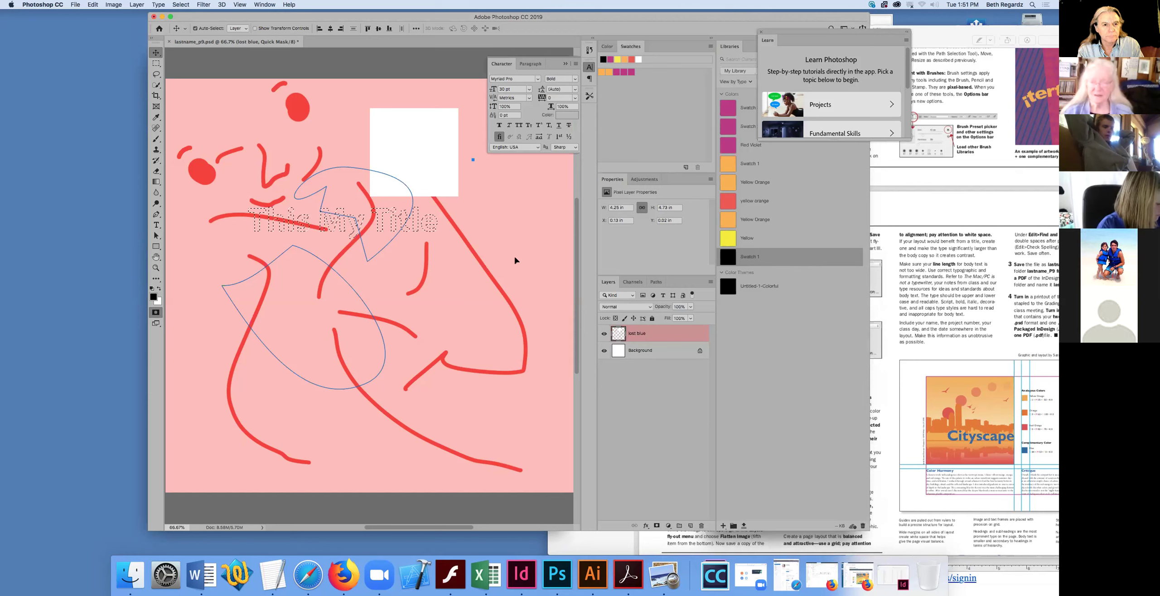
left_click(264, 5)
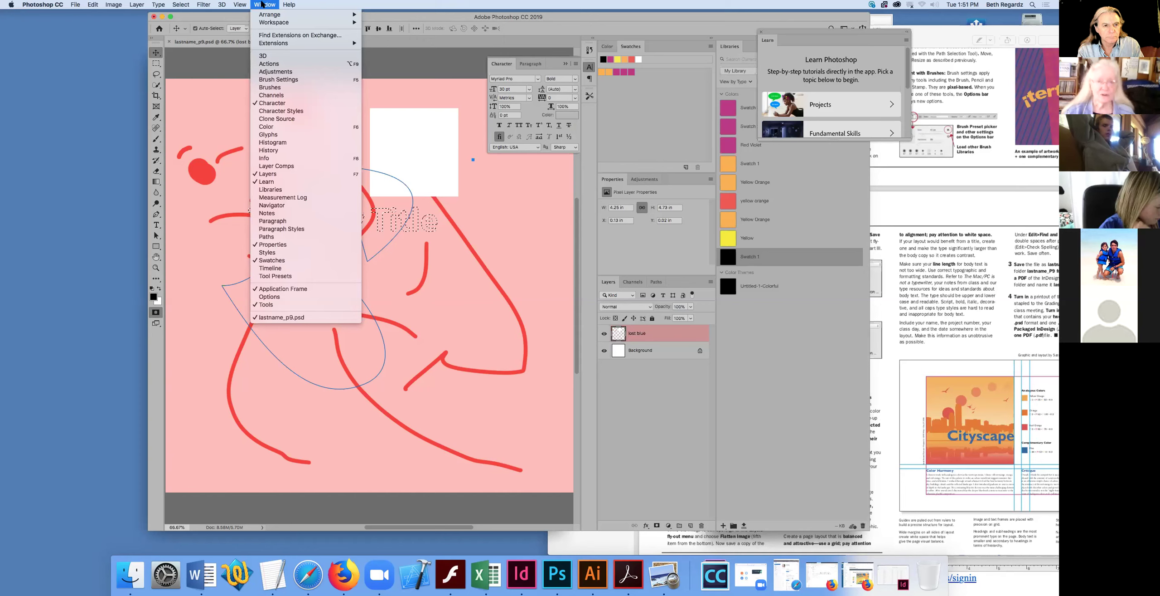
left_click(272, 349)
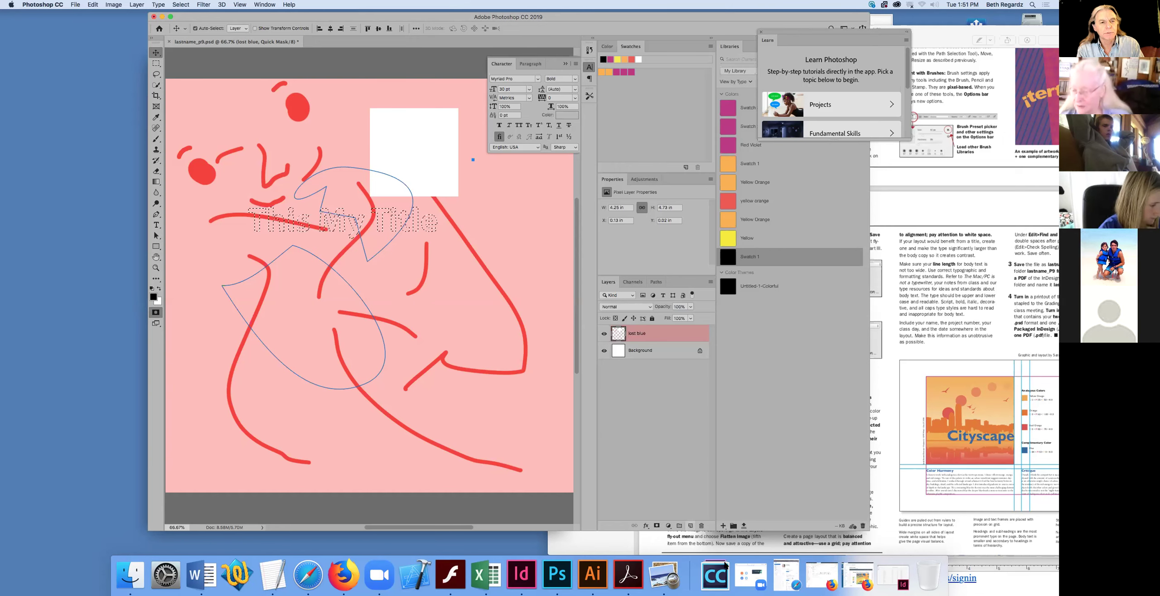
Step: Fill the title-shaped selection with black on a new layer outside Quick Mask, and turn Quick Mask back on
left_click(690, 524)
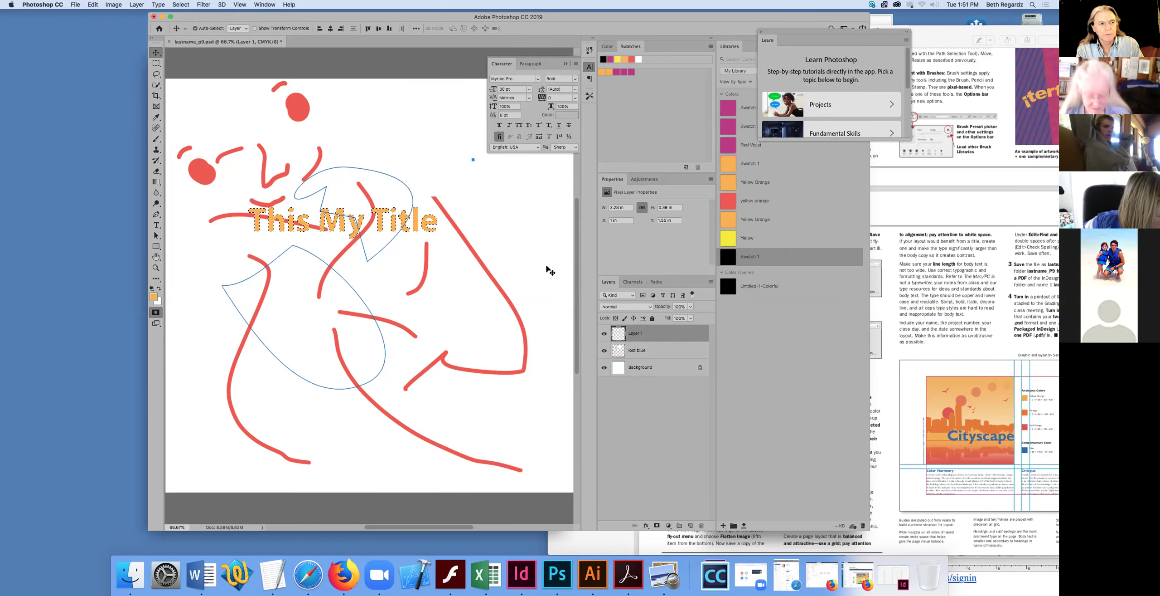
left_click(604, 59)
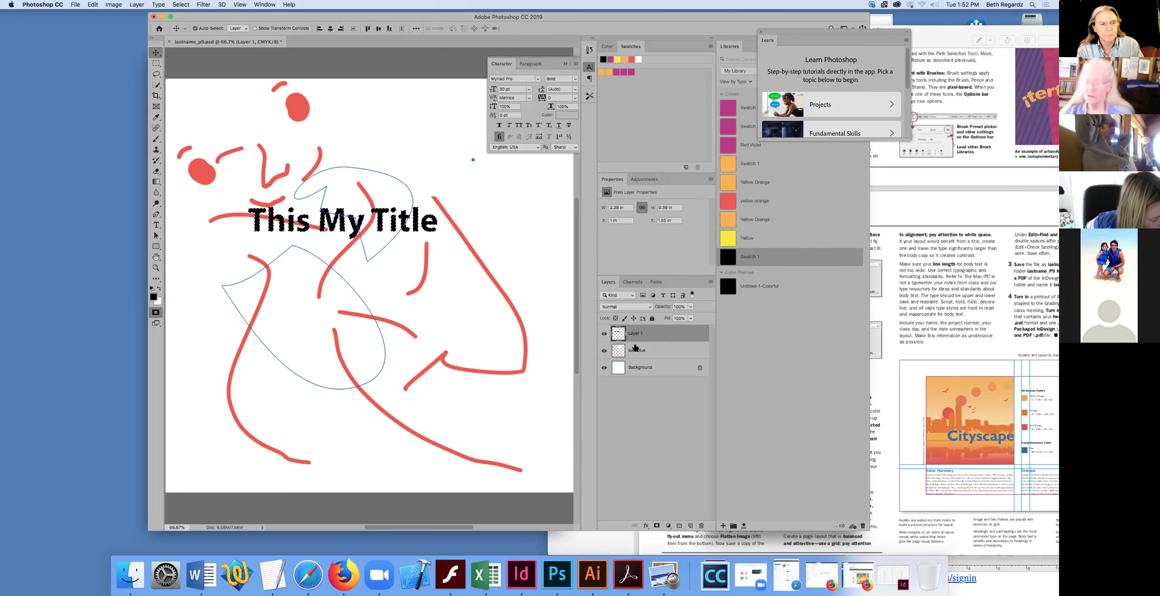
key("q")
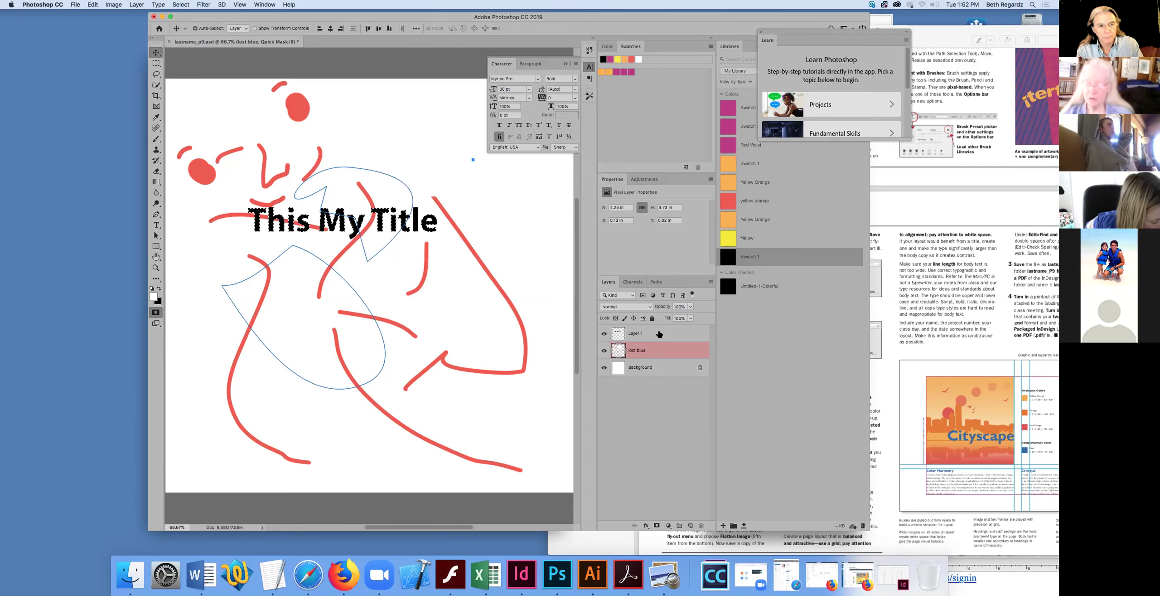
Step: Consult page 3 of Project 9.pdf, return to Photoshop and rename the layer holding the black title as Type
left_click(659, 334)
left_click(913, 187)
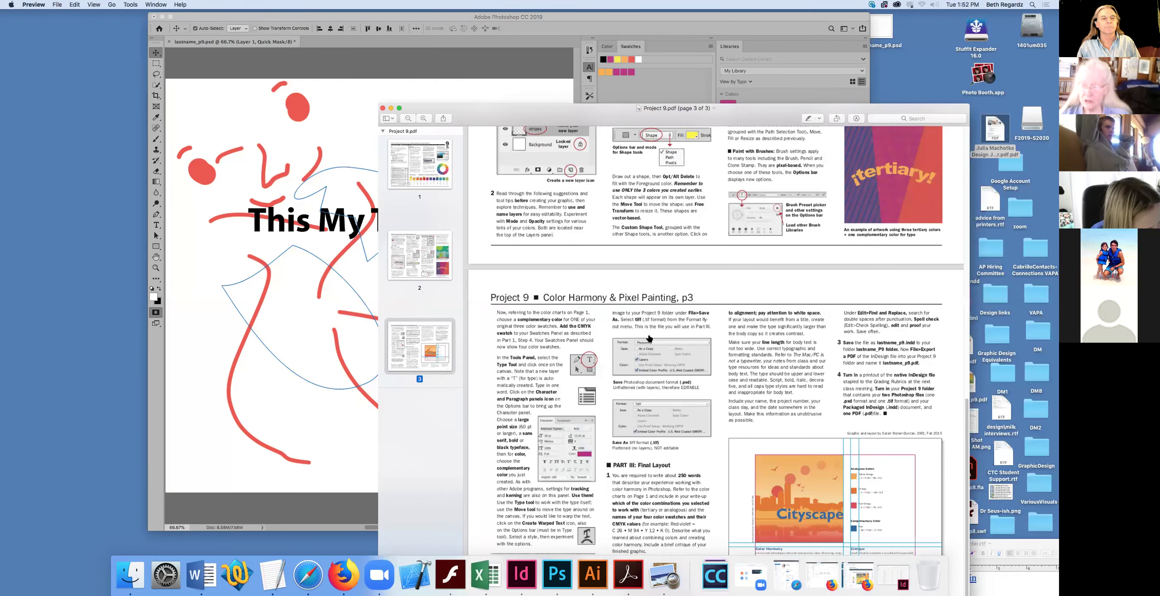
double_click(645, 339)
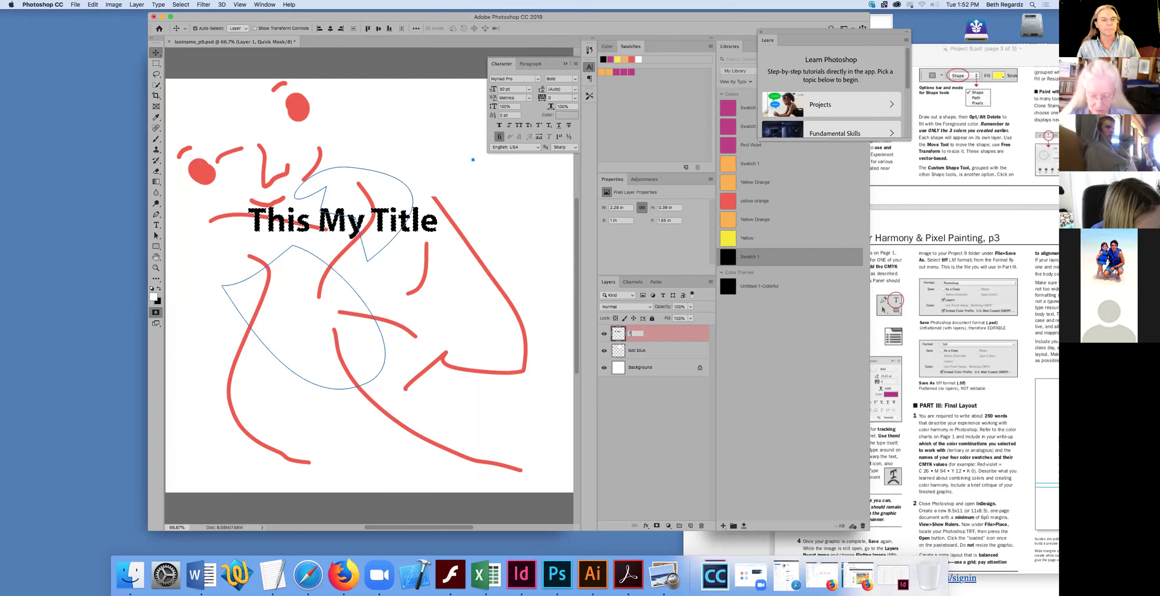
type("Type")
key("Return")
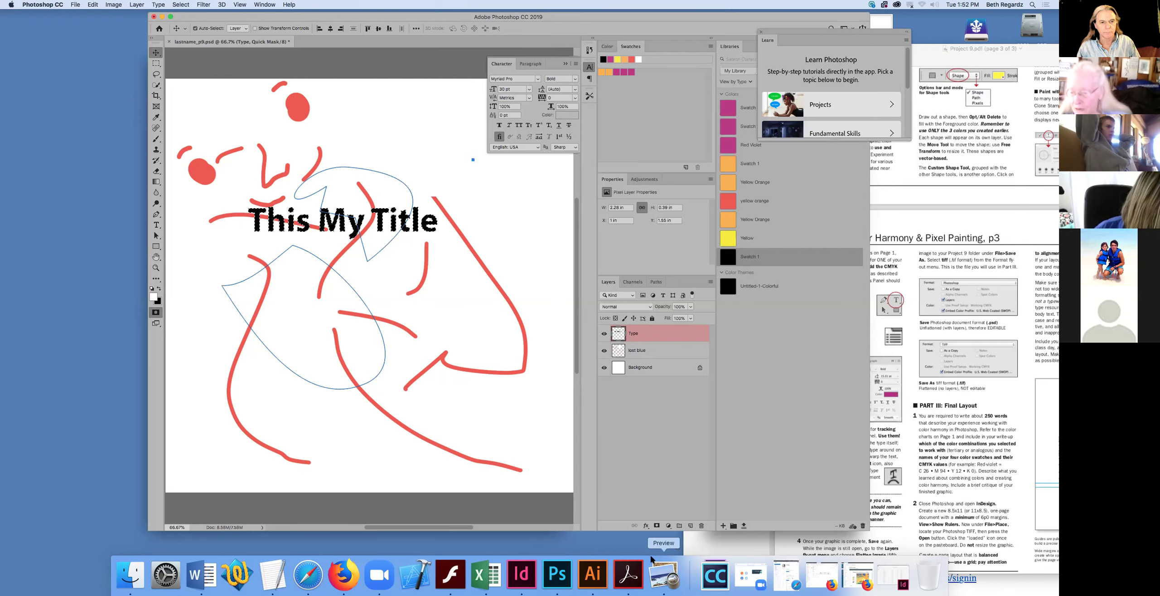
Step: Create a layer group above the Type layer, add a new layer inside it, and delete that layer
left_click(679, 525)
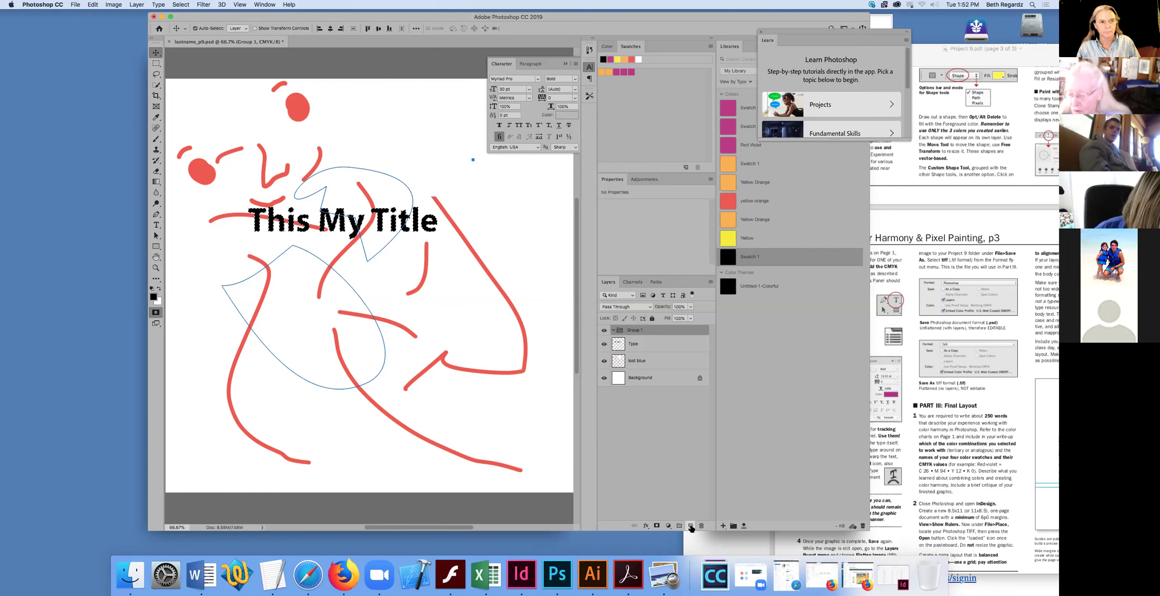
left_click(690, 525)
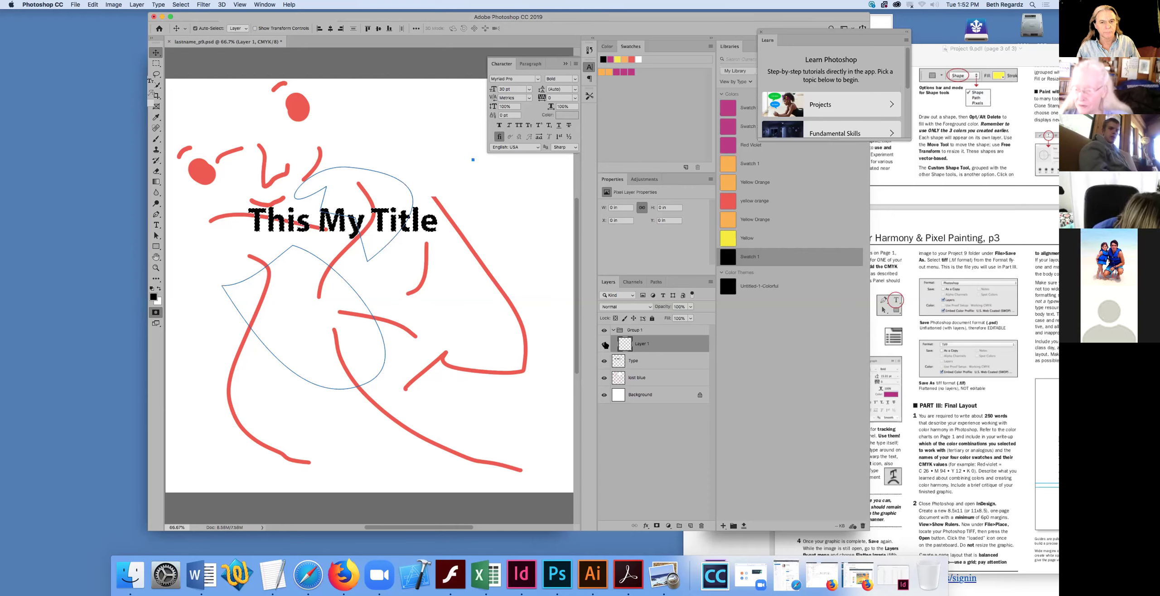
right_click(662, 344)
left_click(680, 241)
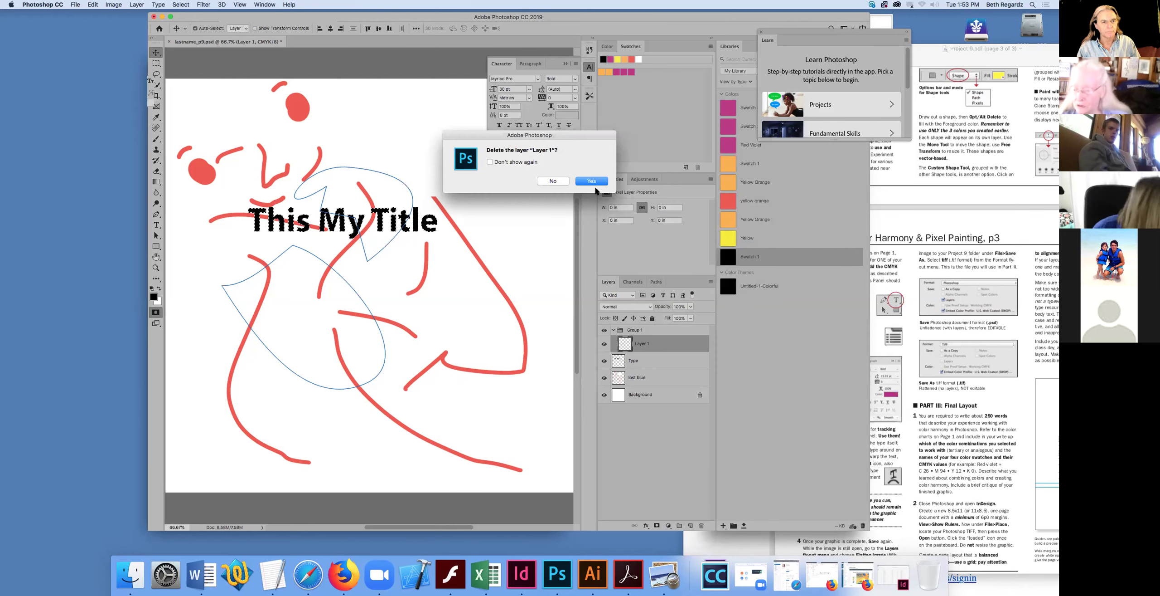
left_click(591, 181)
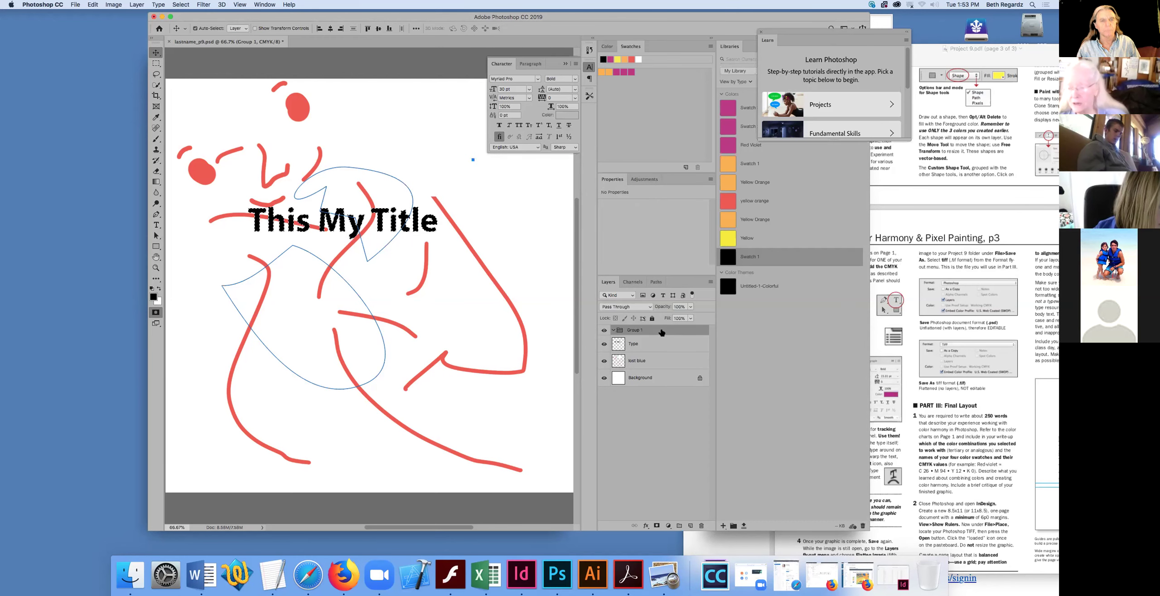
Step: Toggle the visibility of the new group and the Type layer off and back on to check the canvas
left_click(605, 332)
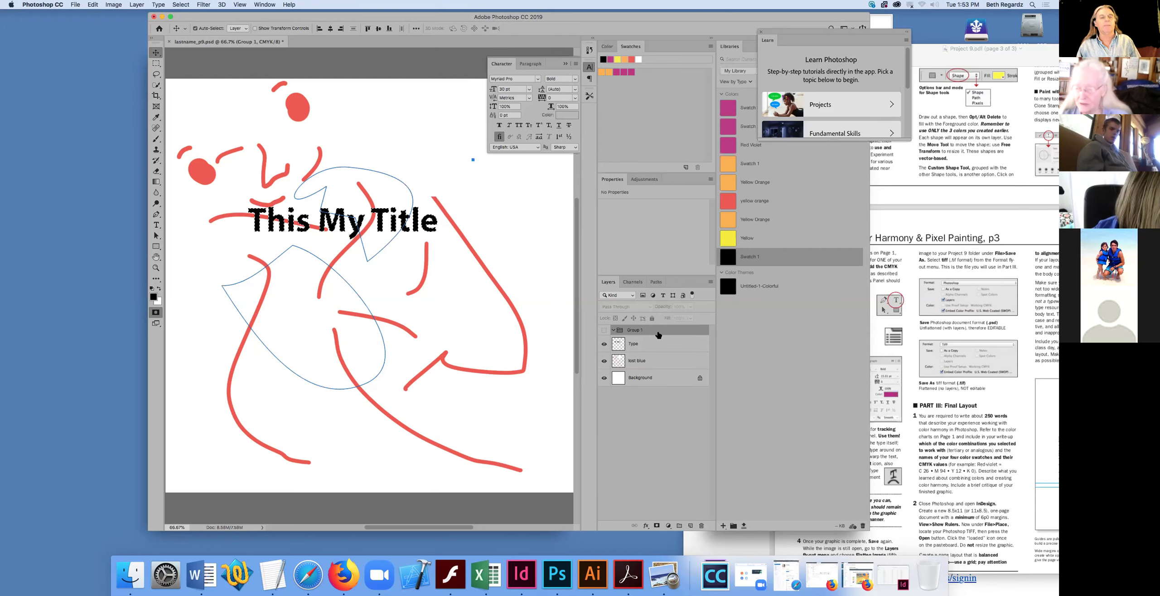
left_click(604, 330)
left_click(604, 344)
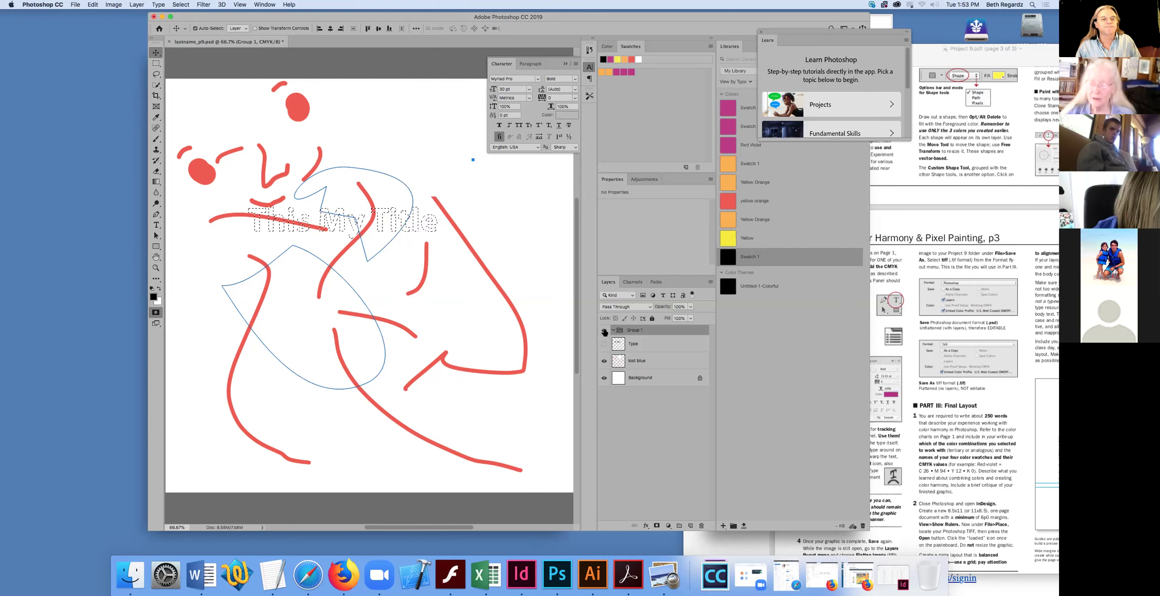
left_click(604, 344)
left_click(603, 330)
left_click(605, 331)
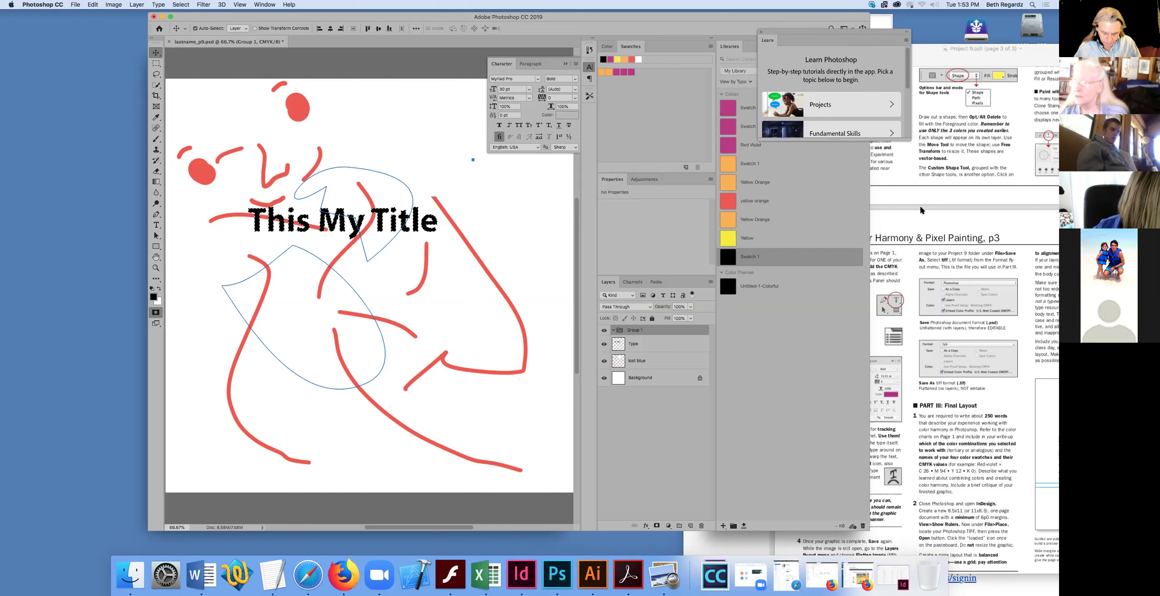
Step: Consult page 3 of Project 9.pdf with its window moved fully into view, and return to the Photoshop document
left_click(898, 248)
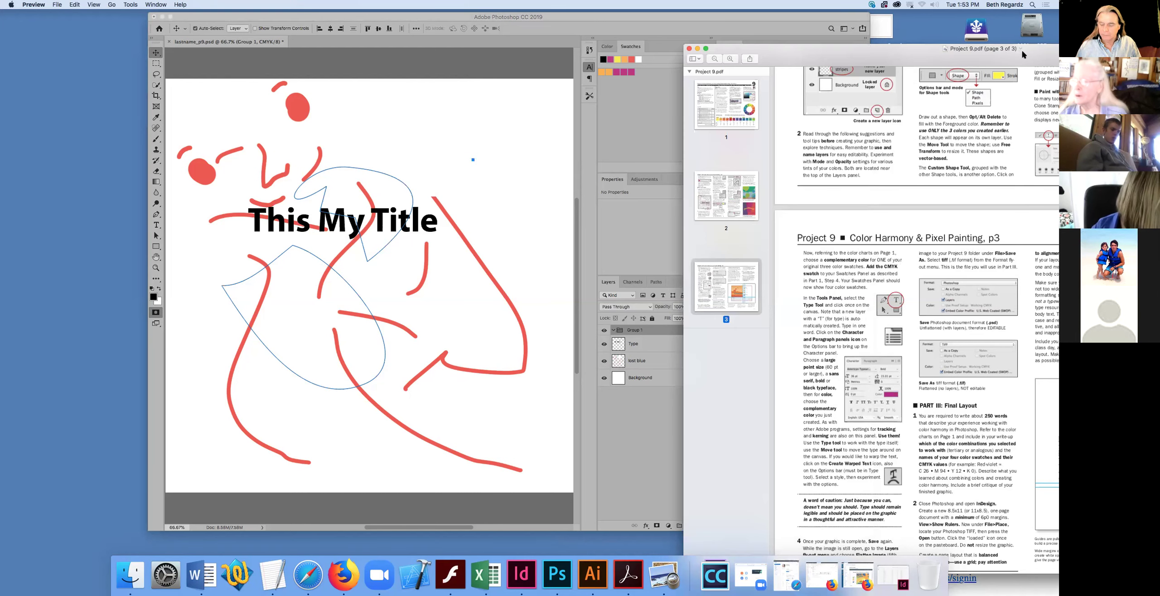
left_click_drag(897, 47, 895, 48)
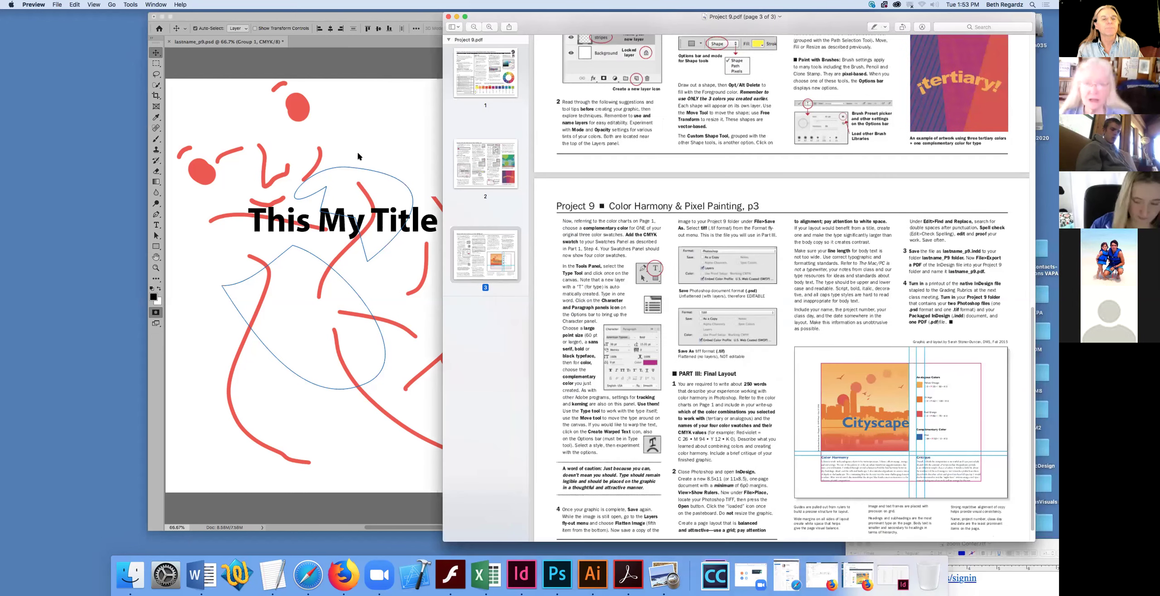
left_click(241, 106)
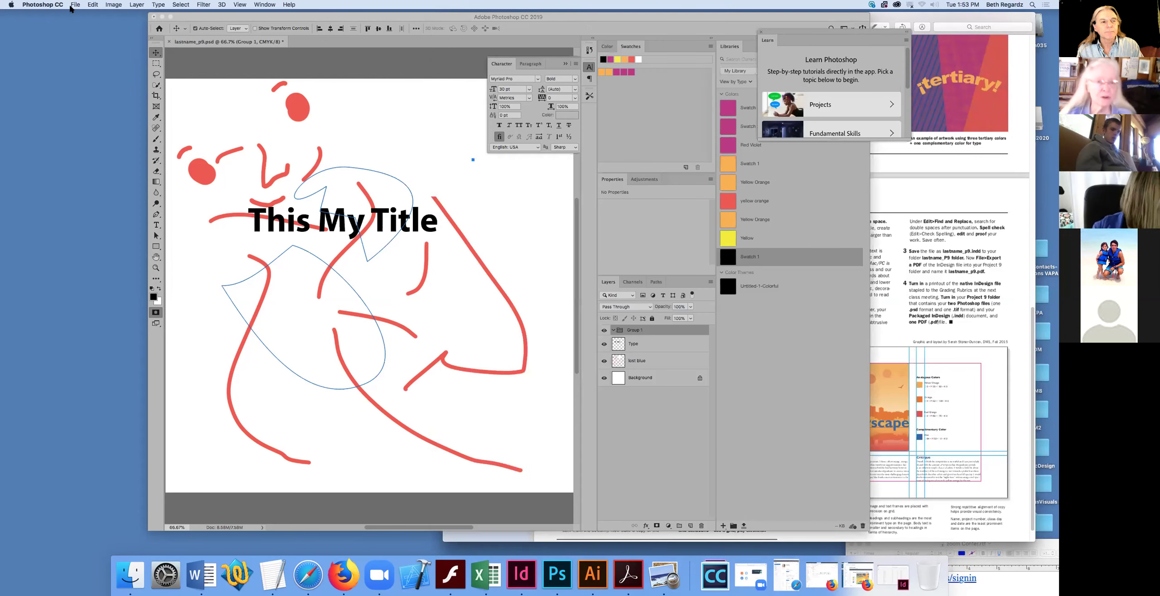
Step: Save the document to the Desktop as lastname_p9.tif, keeping the Photoshop format and Maximize Compatibility
left_click(75, 5)
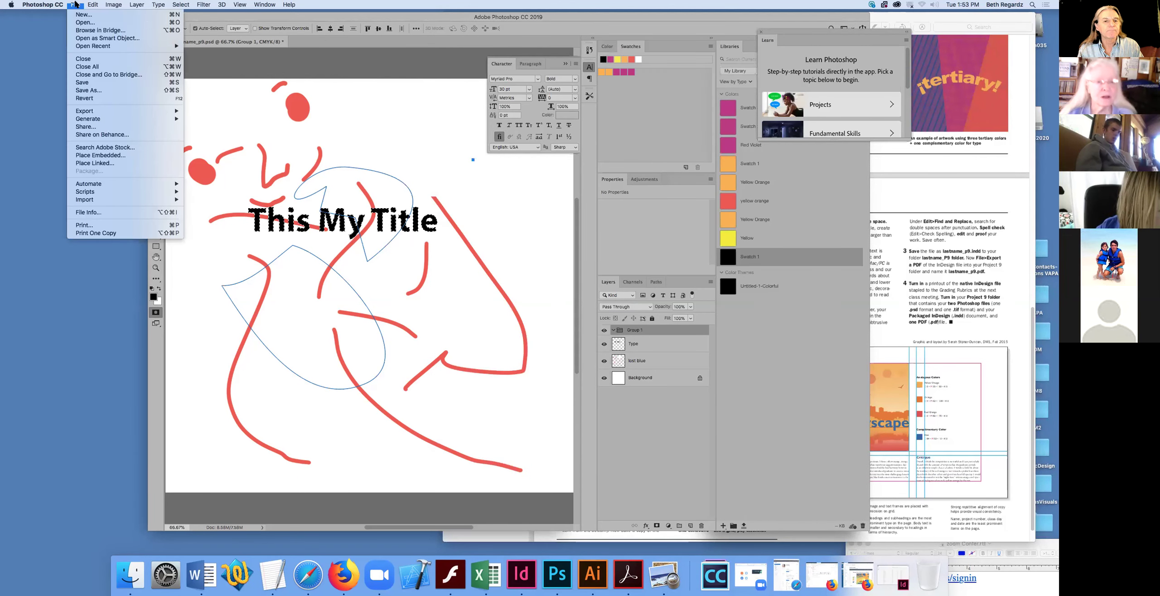
left_click(208, 174)
key("super+shift+s")
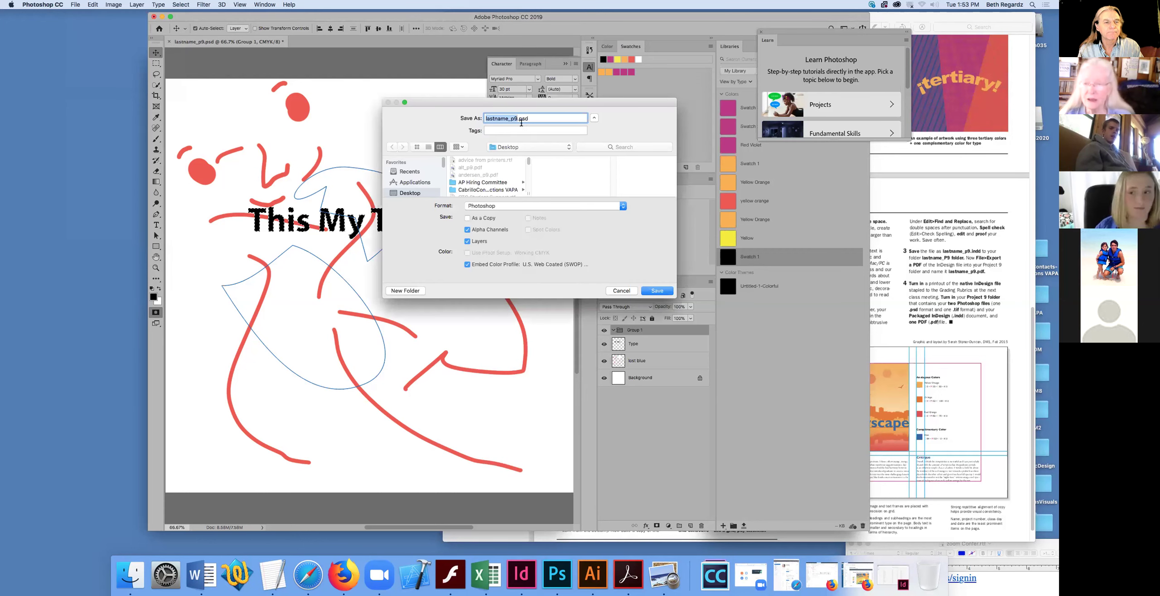
left_click(537, 119)
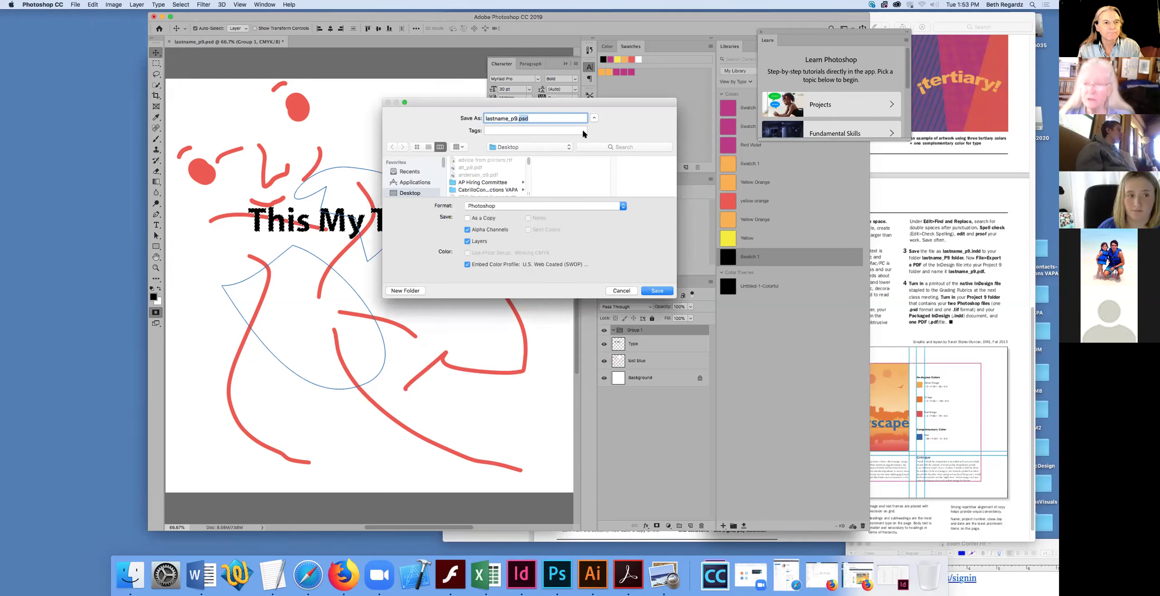
left_click(594, 118)
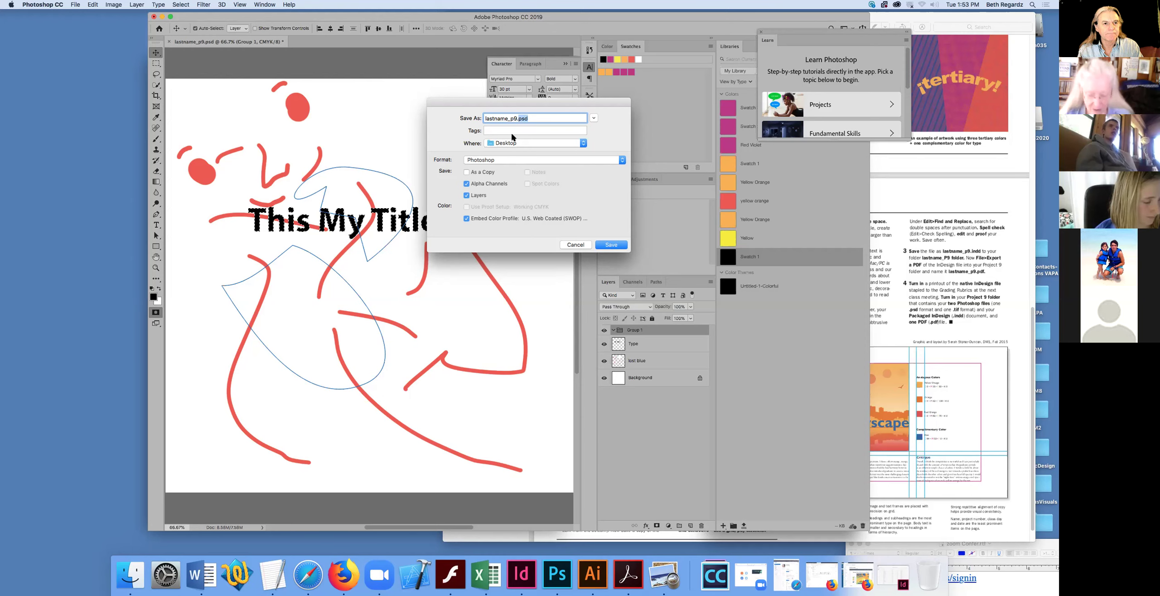
type("tif")
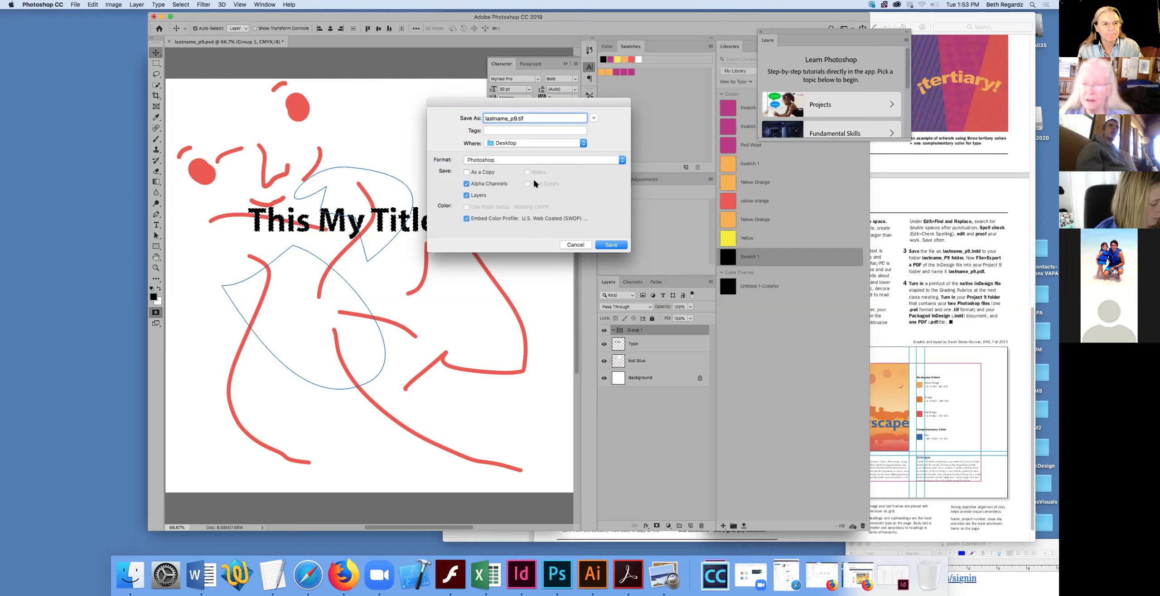
left_click(610, 245)
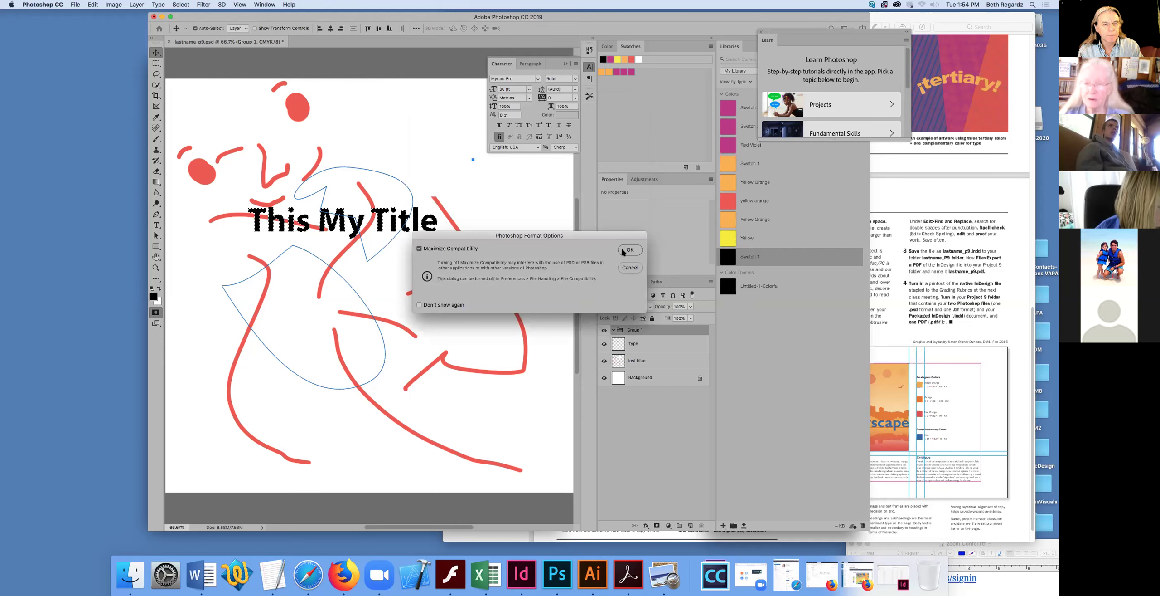
left_click(624, 251)
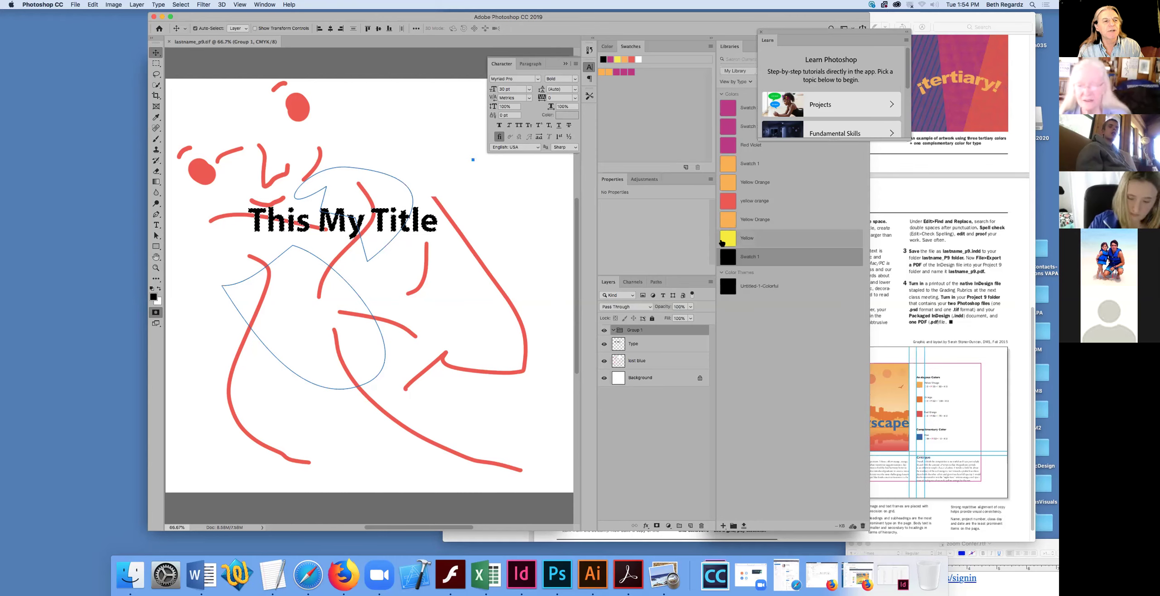
Step: Save the document to the Desktop as lastname_p9.tif in TIFF format, with no image compression, interleaved pixel order and layers included
left_click(265, 136)
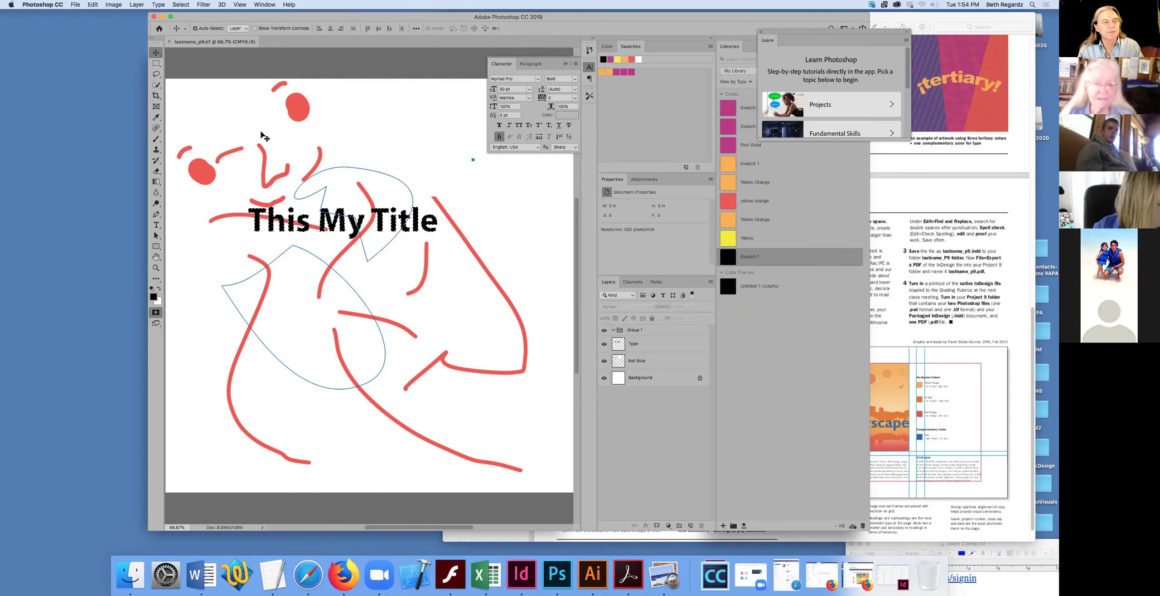
left_click(72, 4)
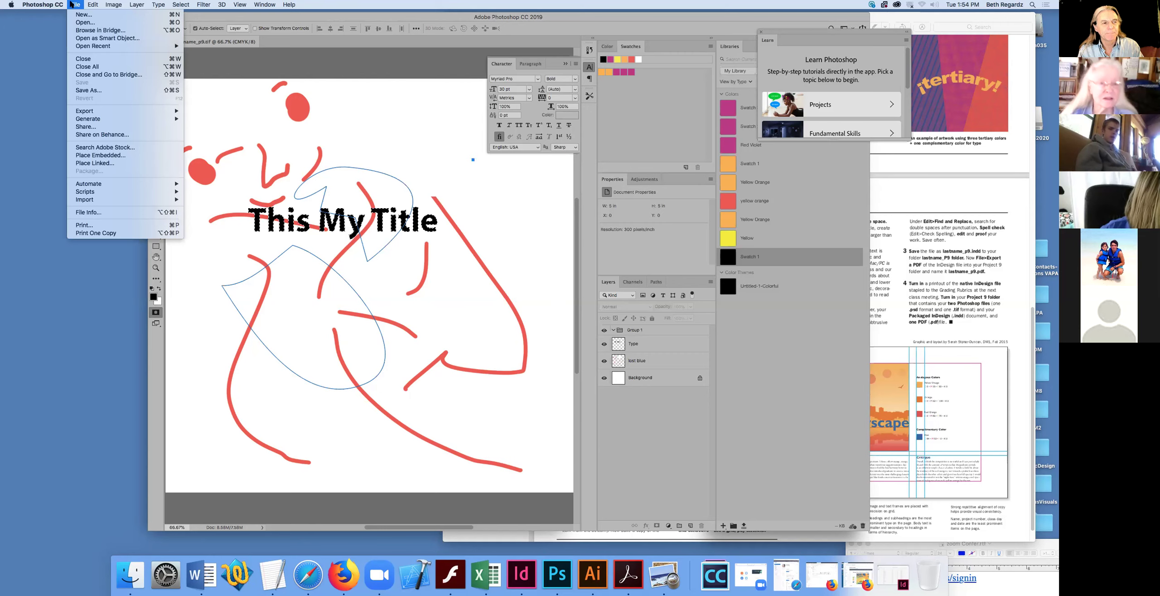
left_click(87, 90)
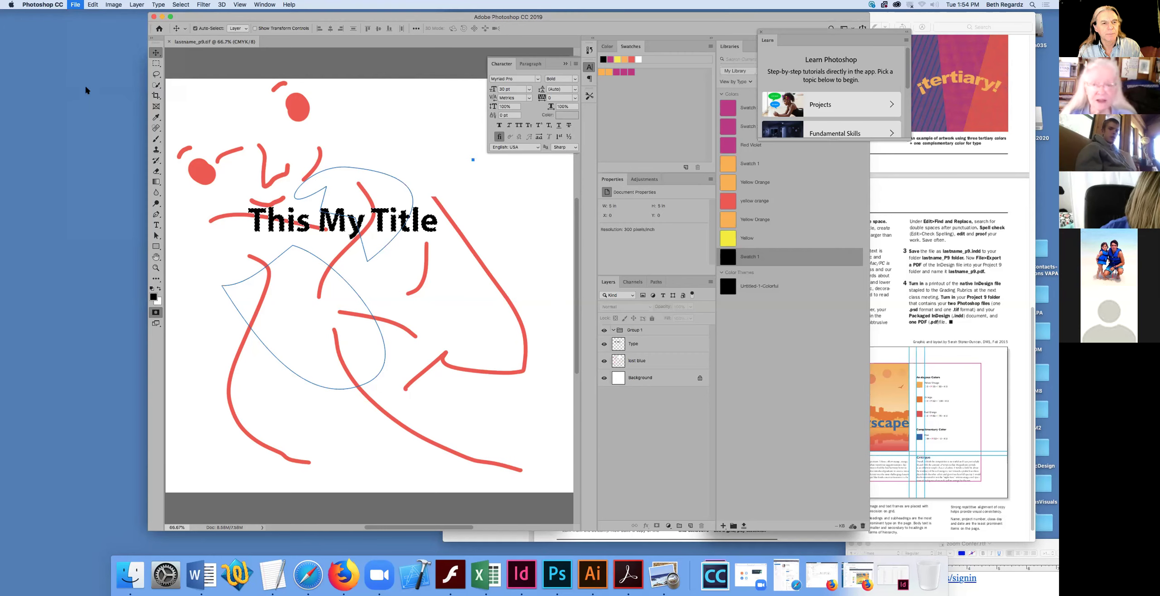
left_click(557, 158)
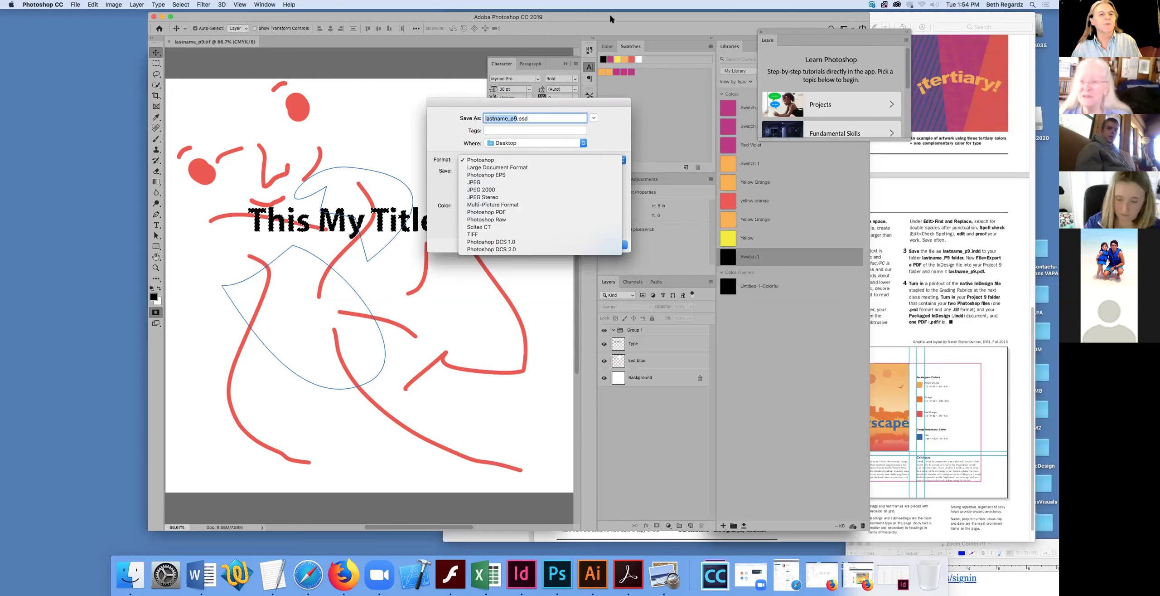
key("Escape")
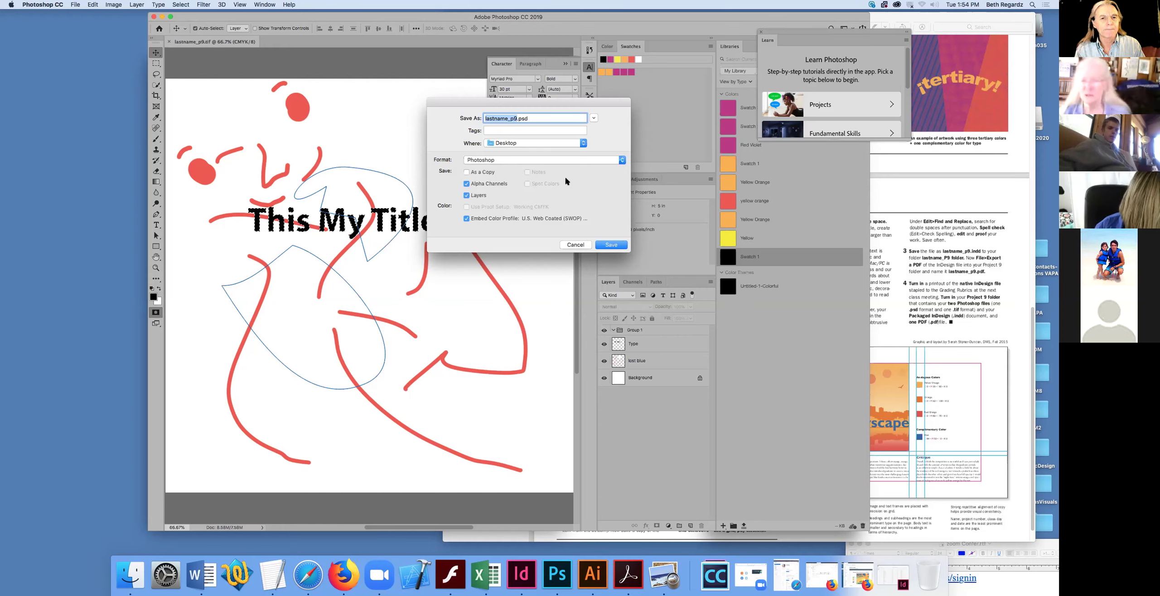
left_click(544, 156)
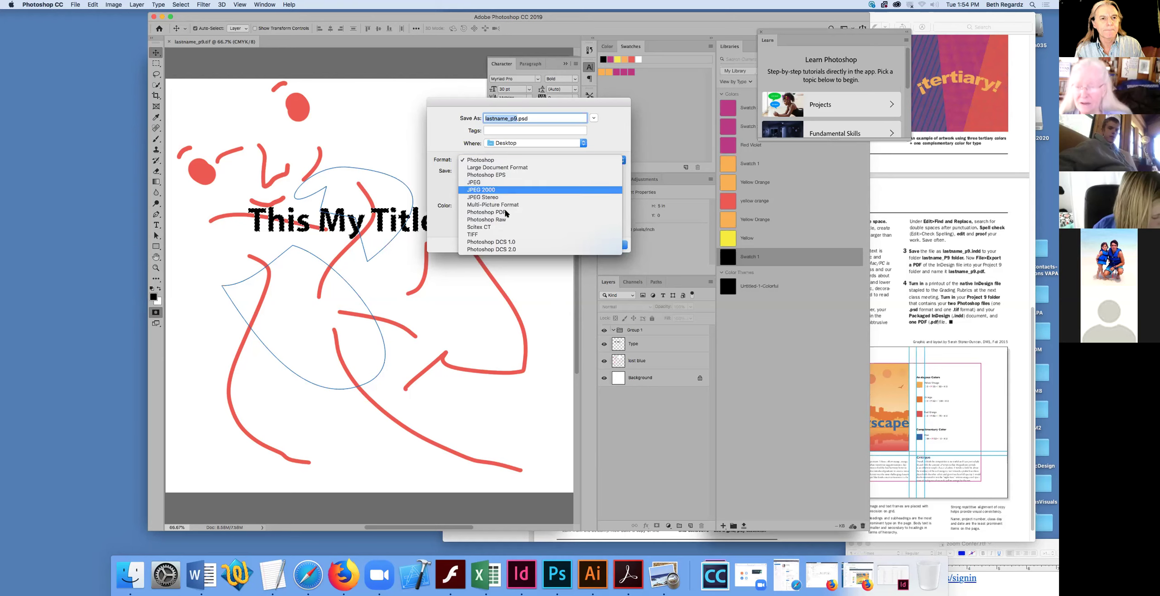
left_click(544, 234)
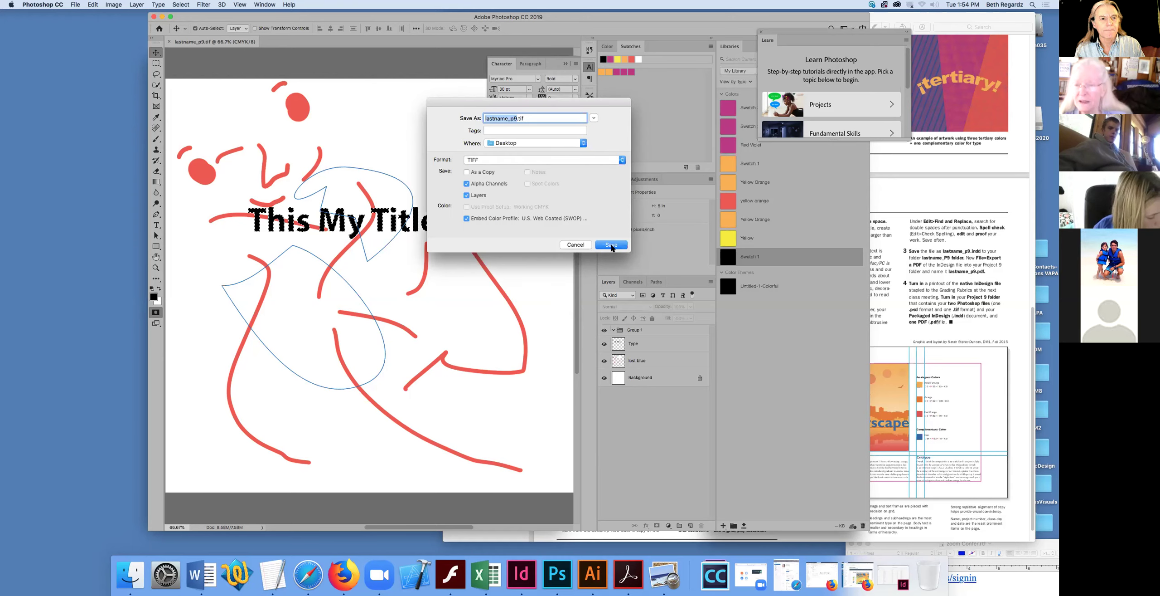
left_click(612, 245)
left_click(595, 157)
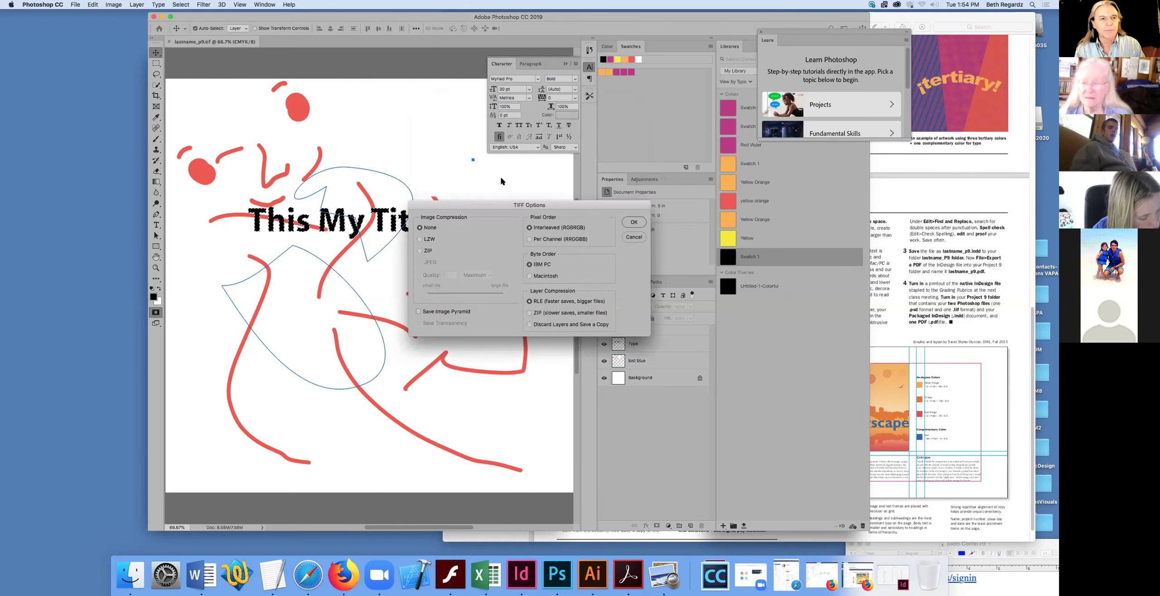
left_click(634, 222)
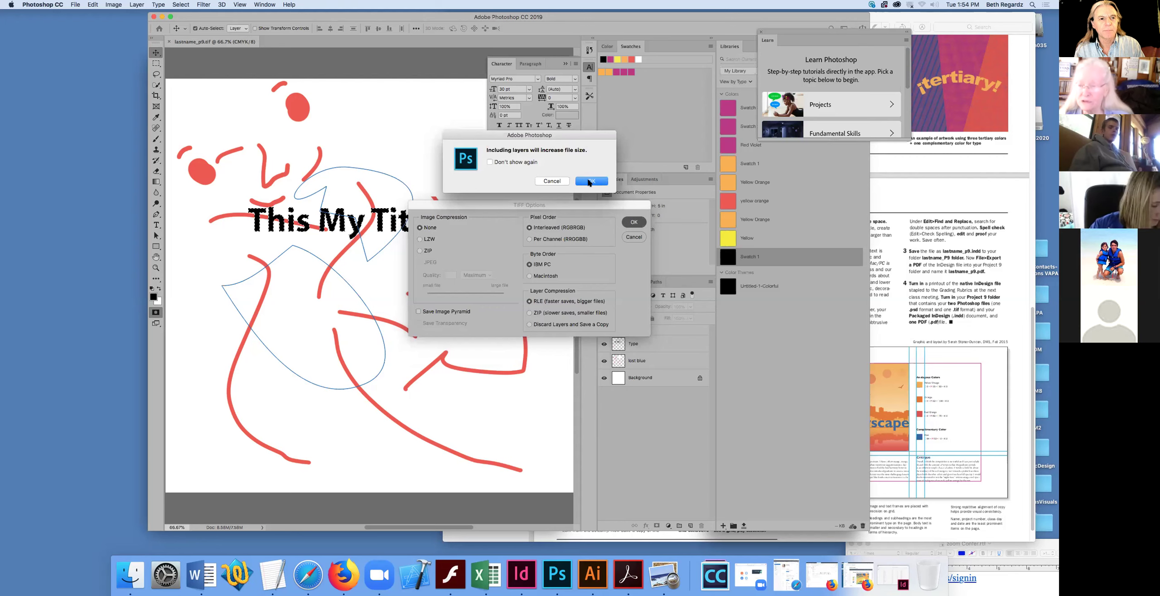
left_click(590, 181)
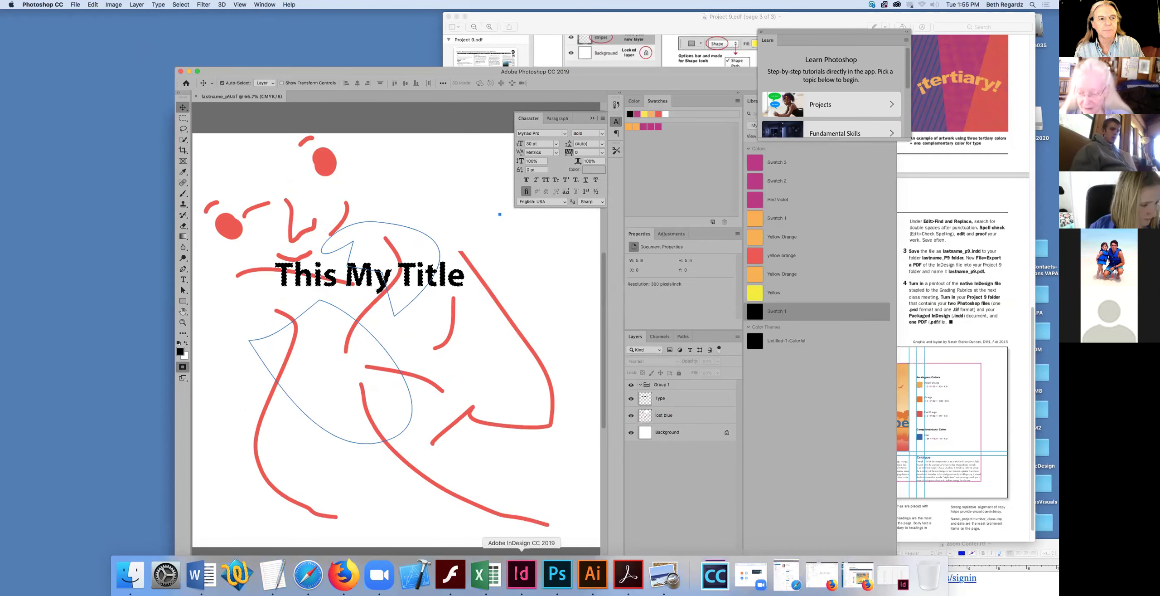
Step: Switch to InDesign, start a new document, and set its width to 51p0.996
left_click(522, 575)
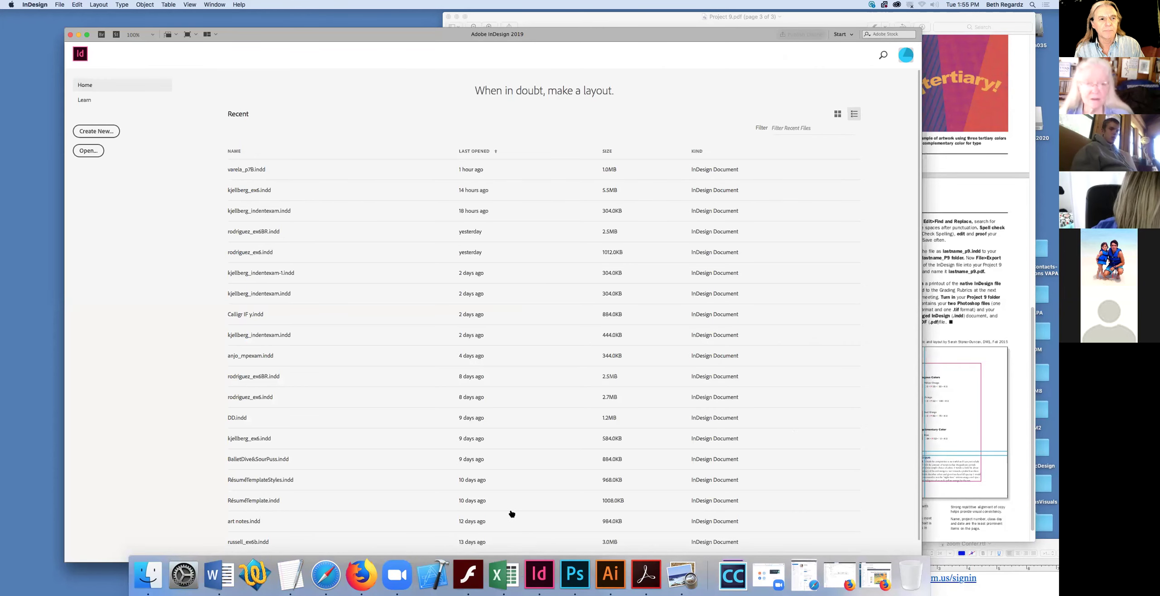
key("super+n")
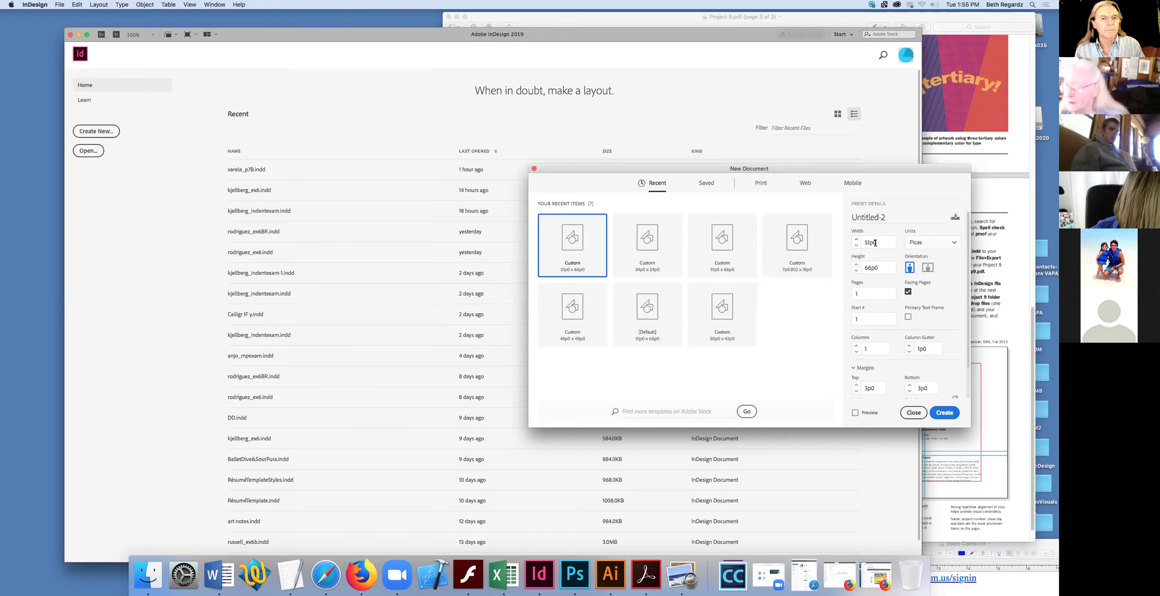
double_click(877, 242)
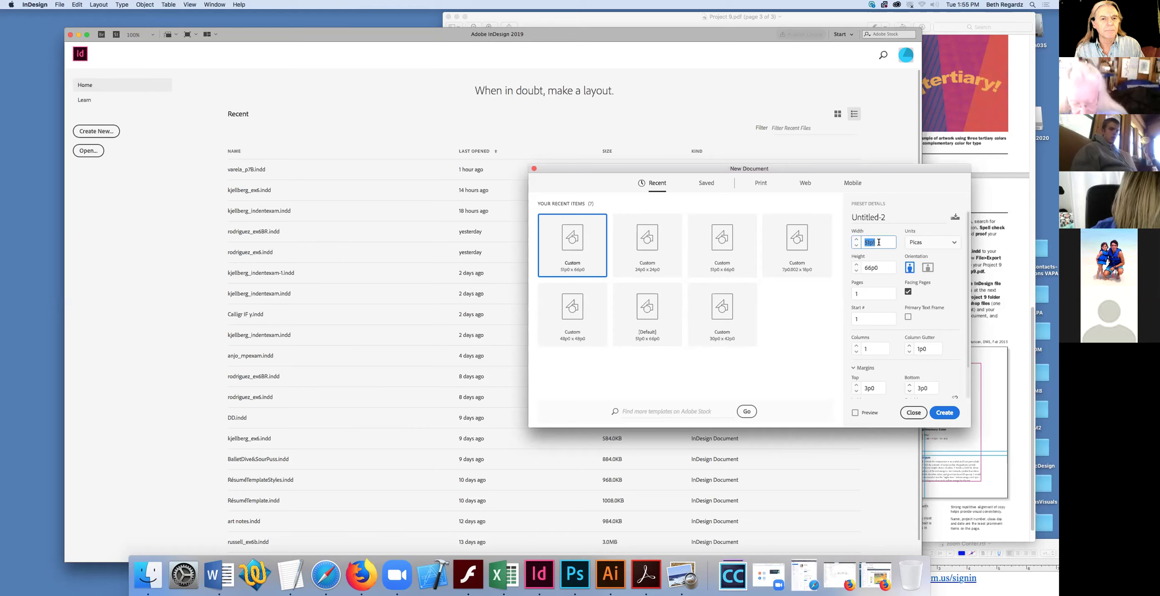
left_click(876, 265)
double_click(871, 242)
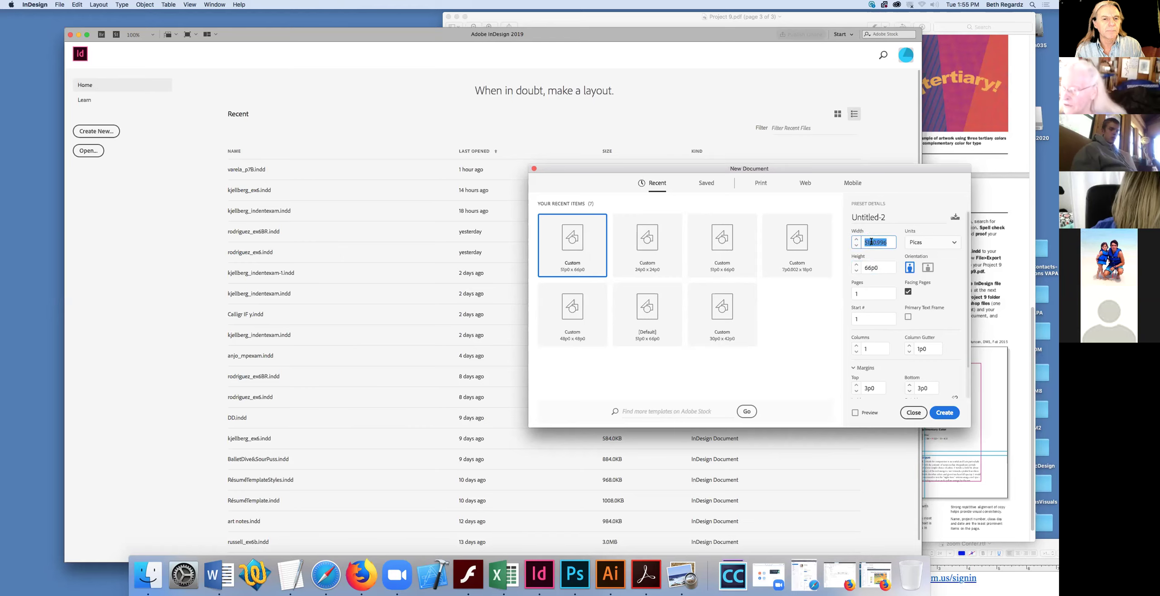
Step: Name the new document lastname_p9
left_click(865, 216)
key("BackSpace")
type("lastname")
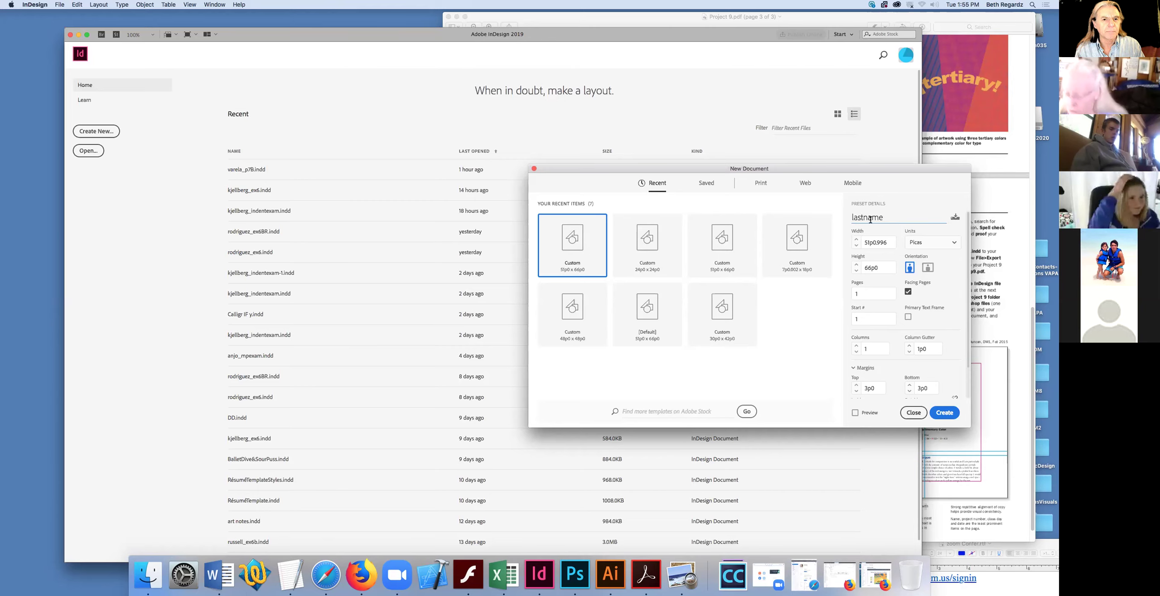
type("_p")
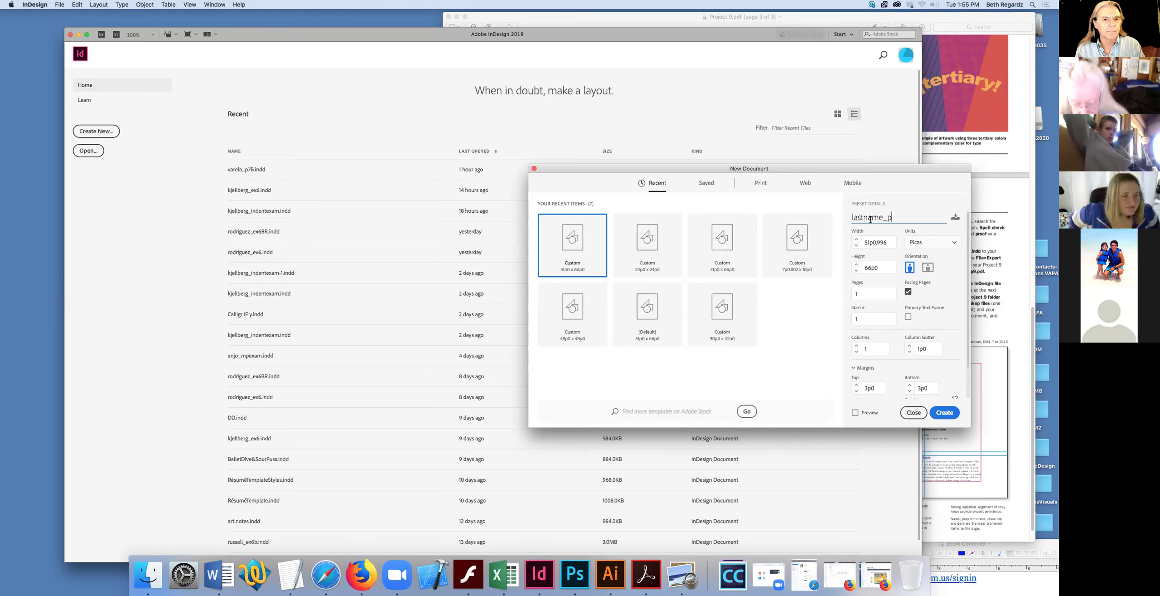
type("9")
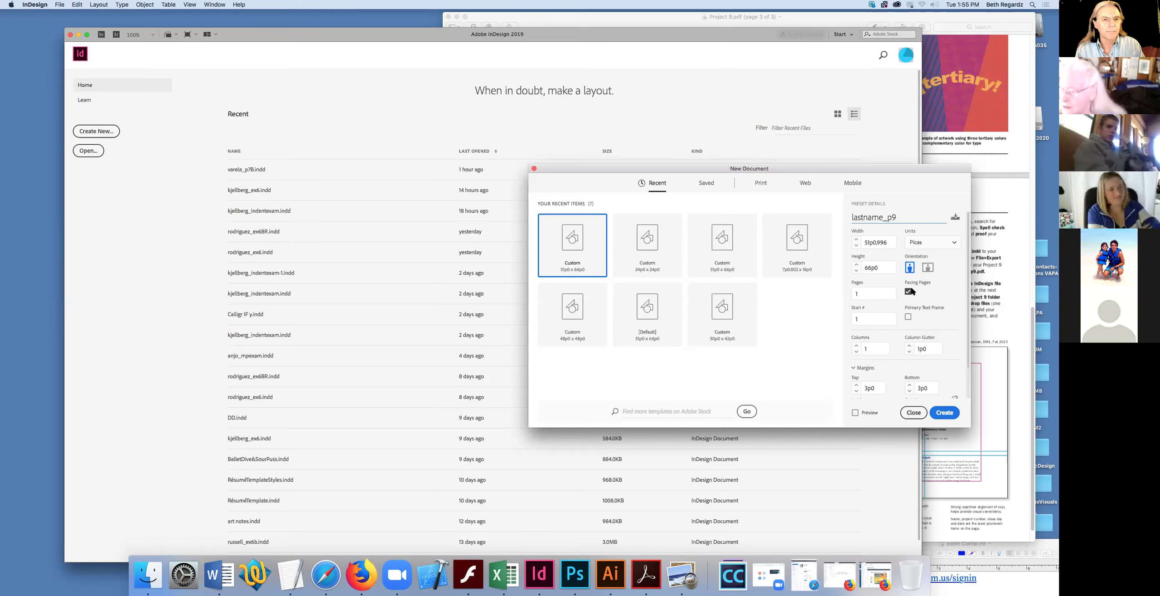
left_click(887, 262)
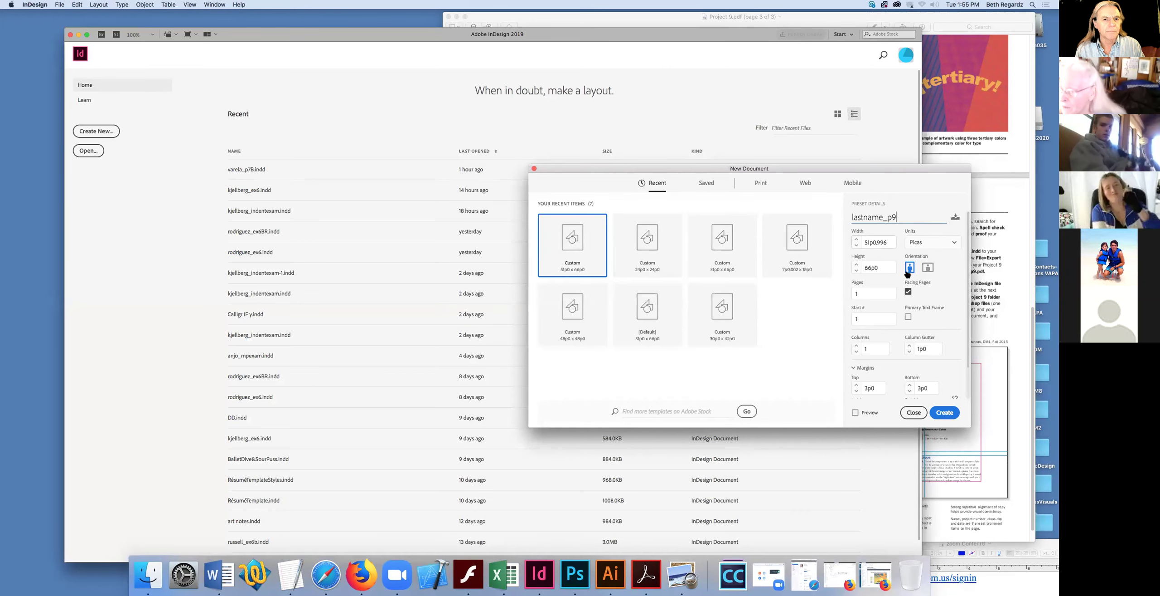
Step: Set the new document's units to inches and turn off facing pages
left_click(923, 245)
left_click(918, 285)
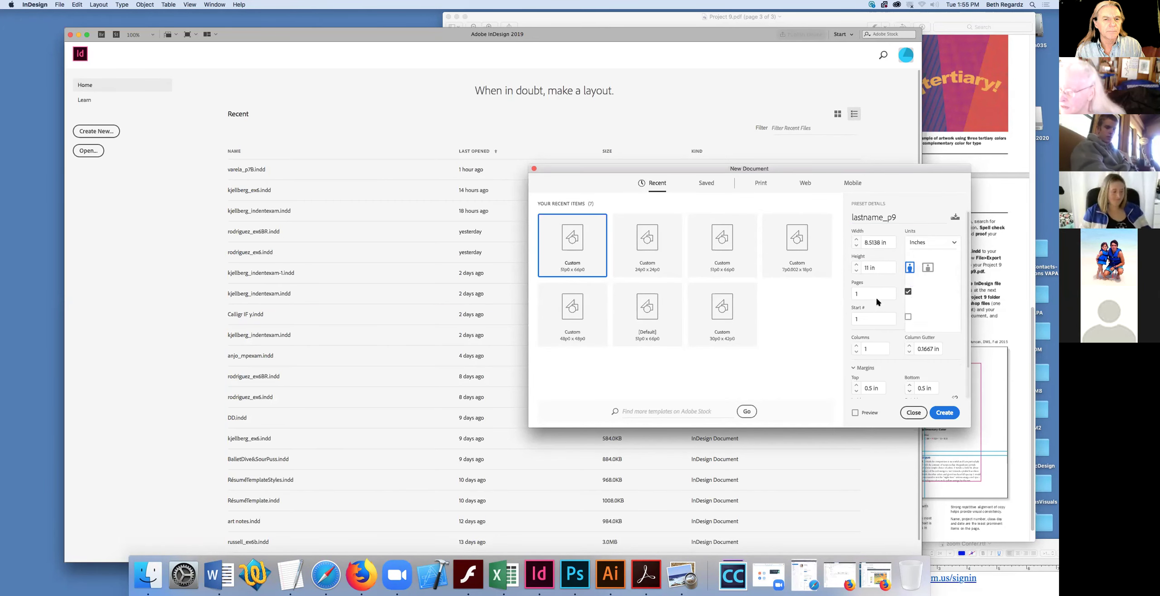
left_click(908, 291)
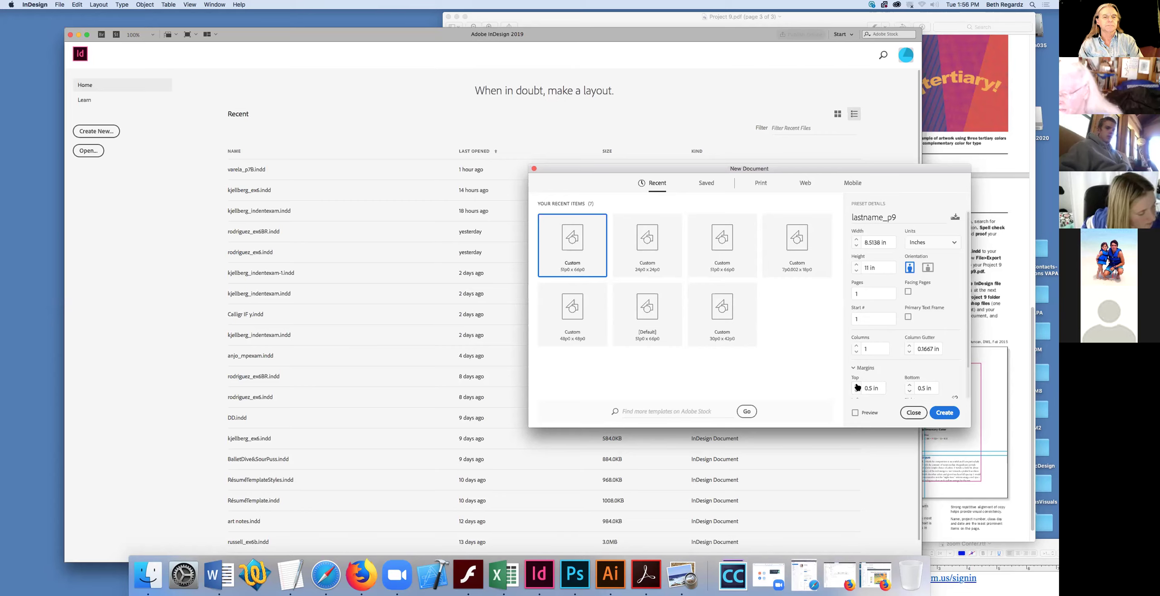
Step: Set the new document's bottom margin to 0.75 in
left_click(910, 390)
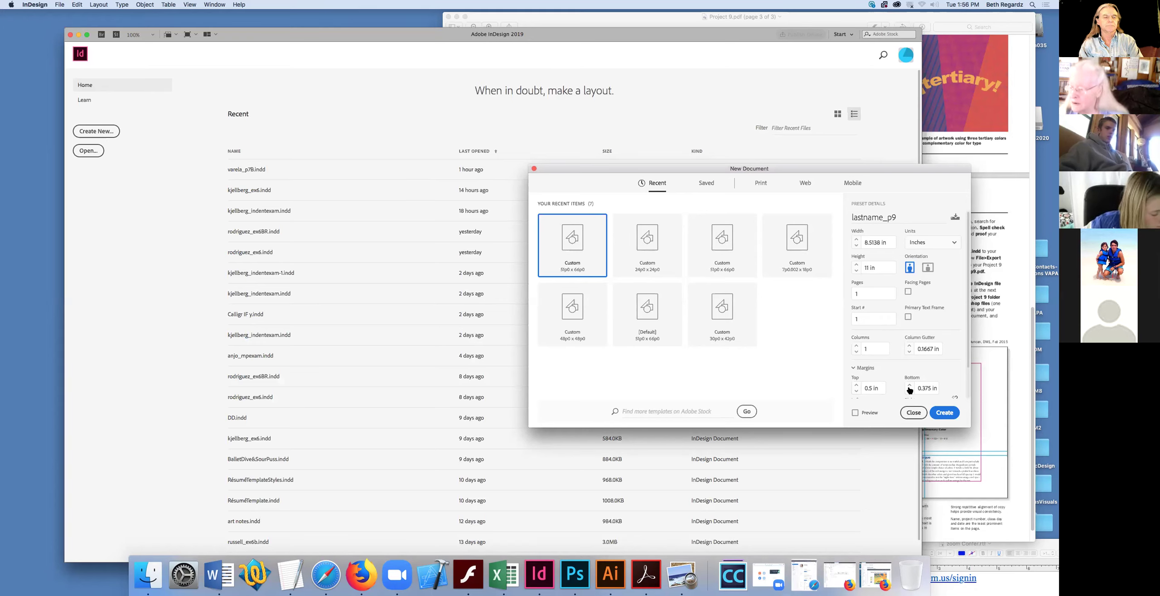
left_click(910, 390)
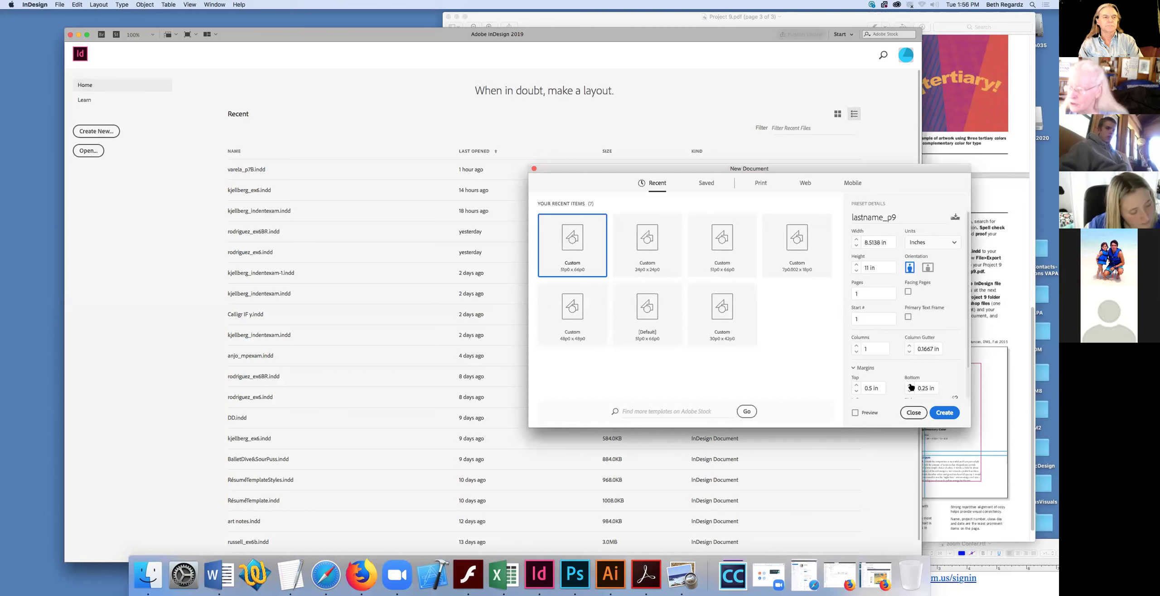
left_click(910, 385)
left_click(910, 385)
left_click(910, 386)
left_click(910, 386)
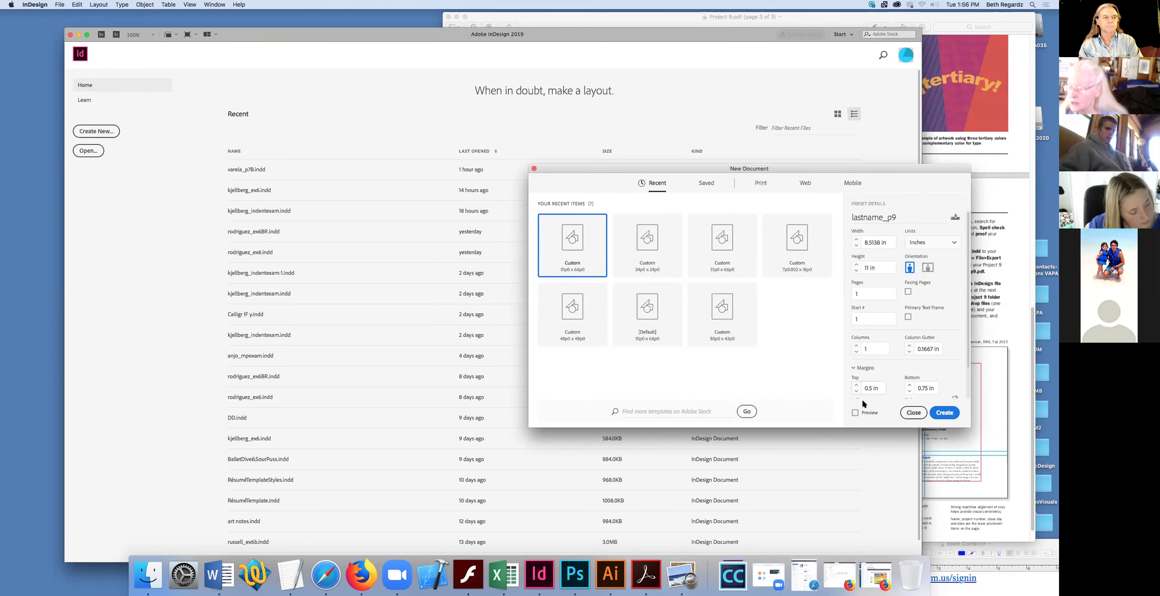
Step: Set the left and right margins to 1 in each and create the document
left_click(864, 368)
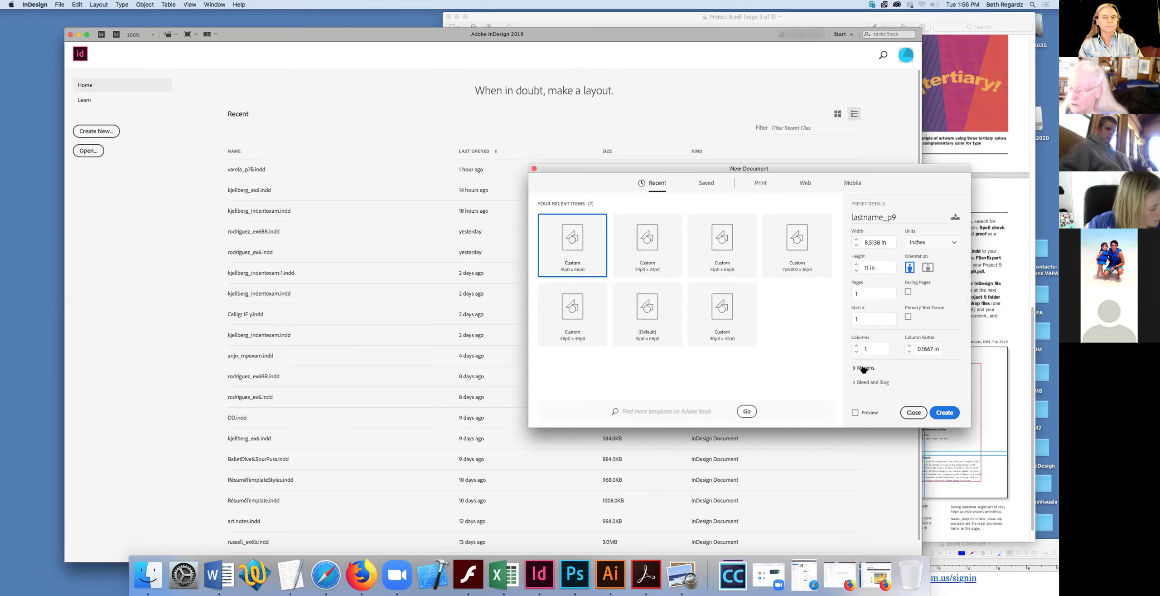
left_click(863, 368)
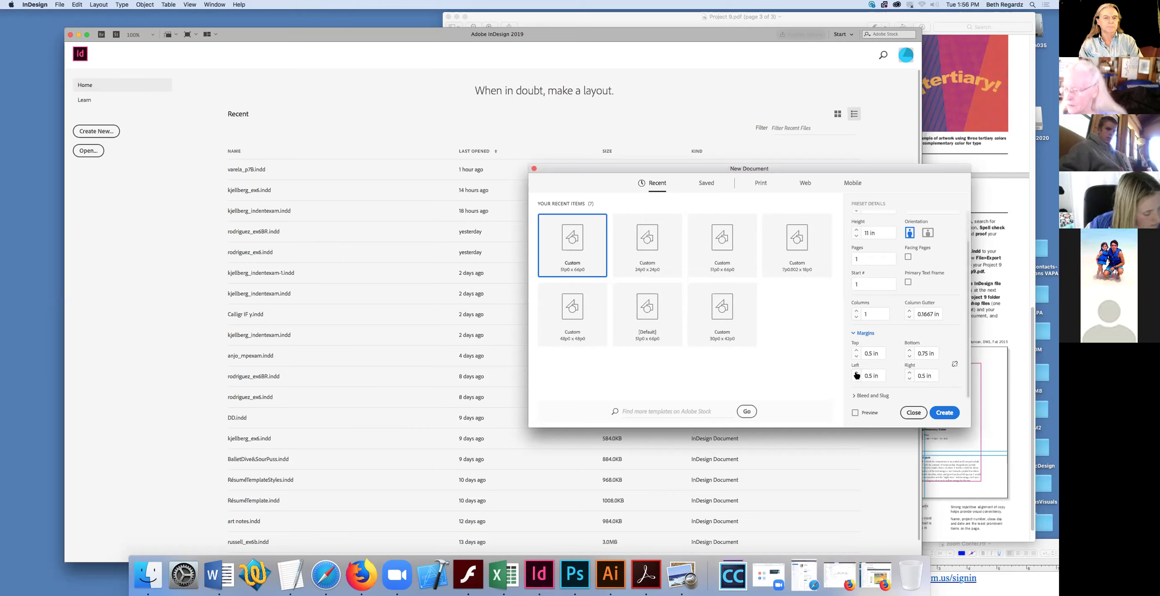
left_click(857, 372)
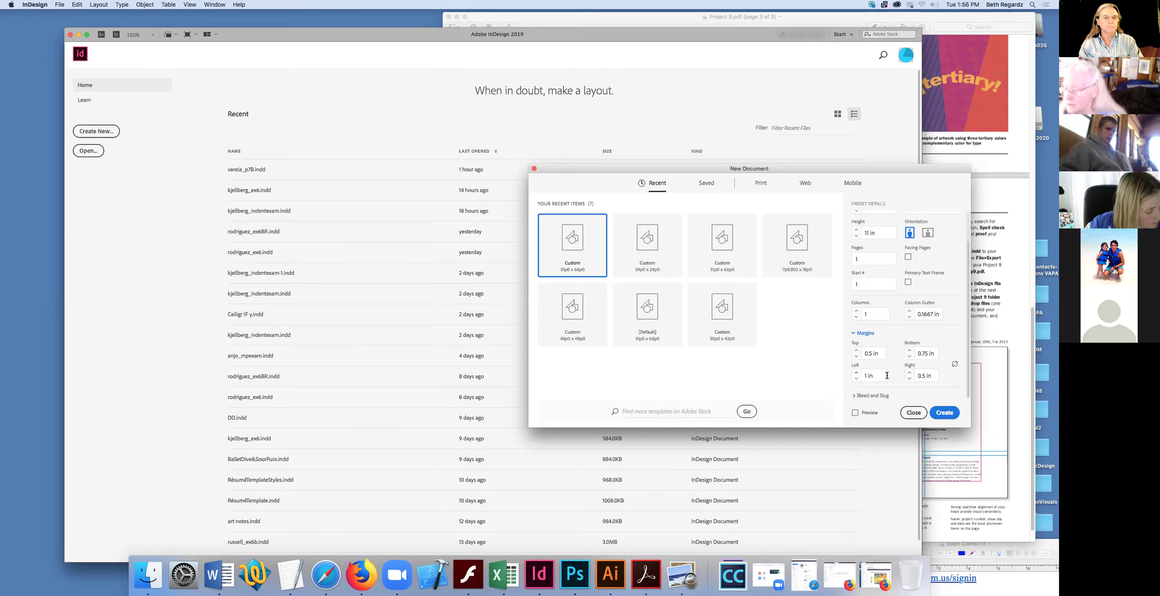
left_click(909, 373)
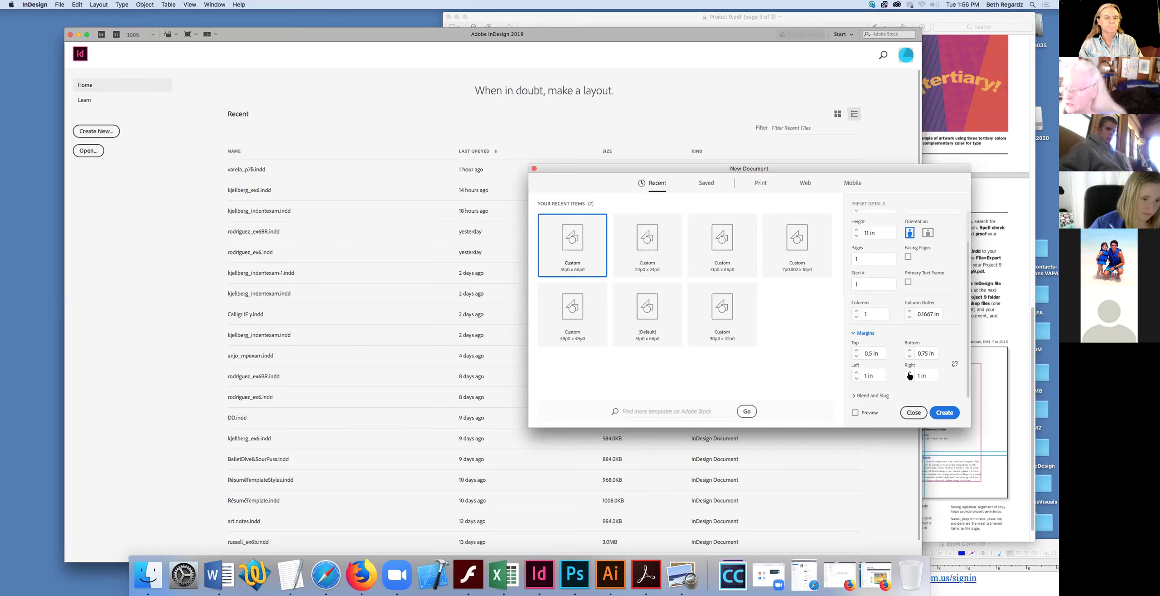
left_click(944, 412)
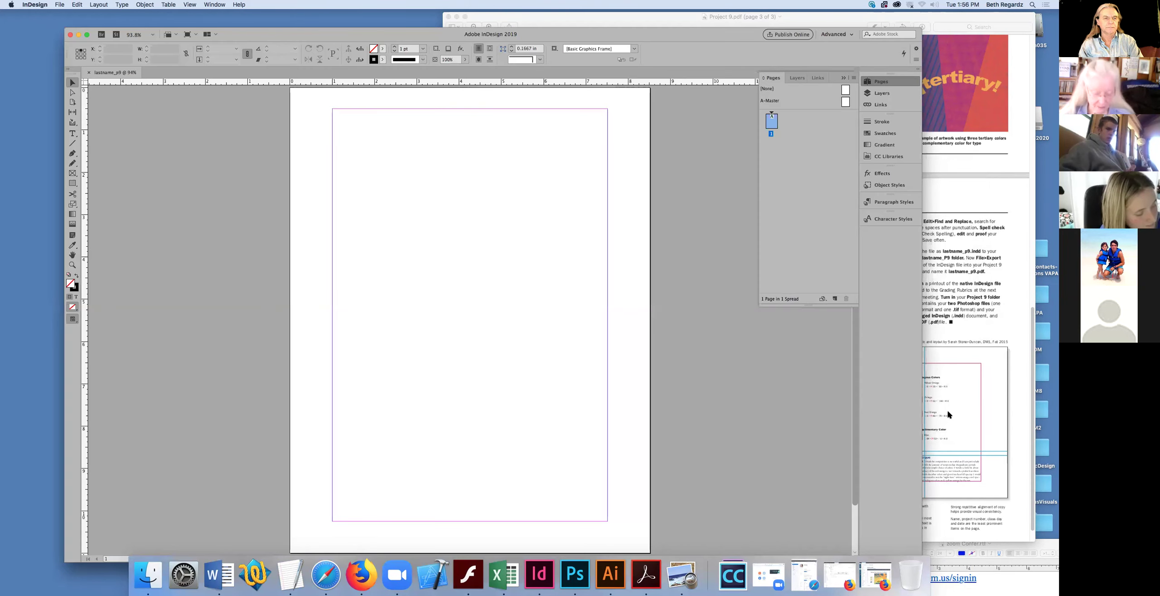